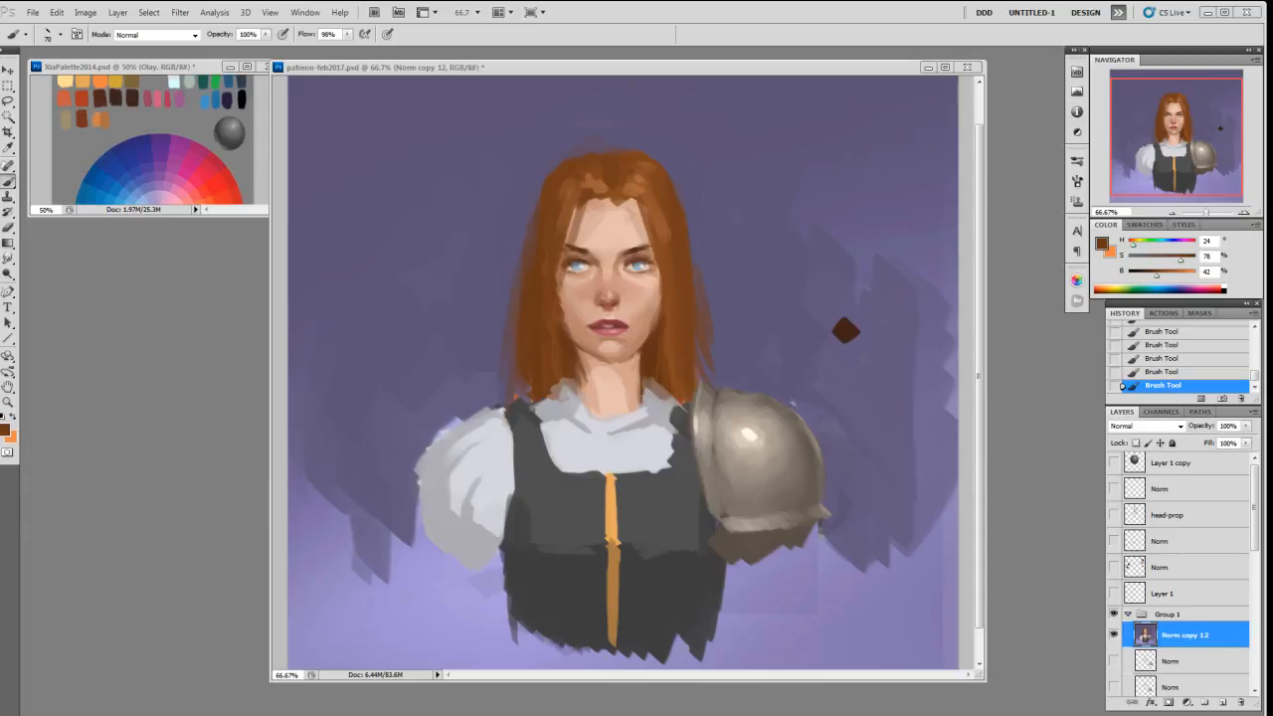
Toggle the visibility of Group 1 to compare the repainted portrait with the original painting.
left_click(1112, 615)
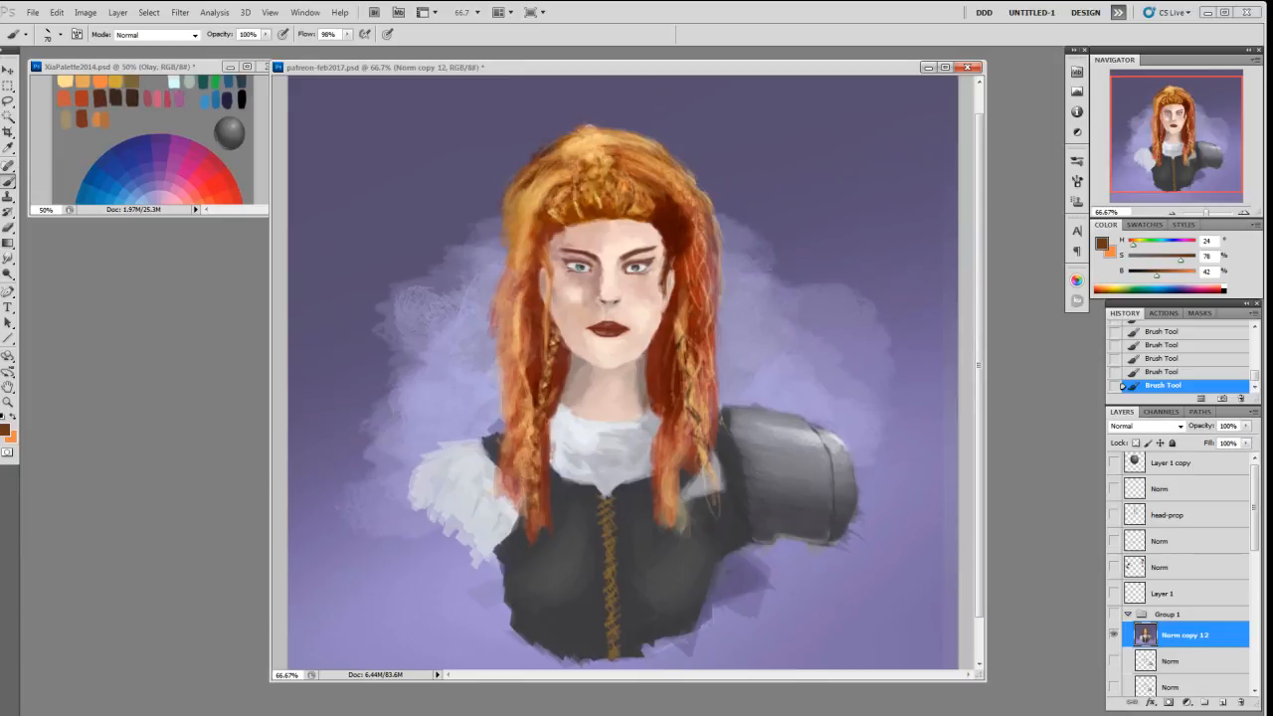
left_click(1114, 615)
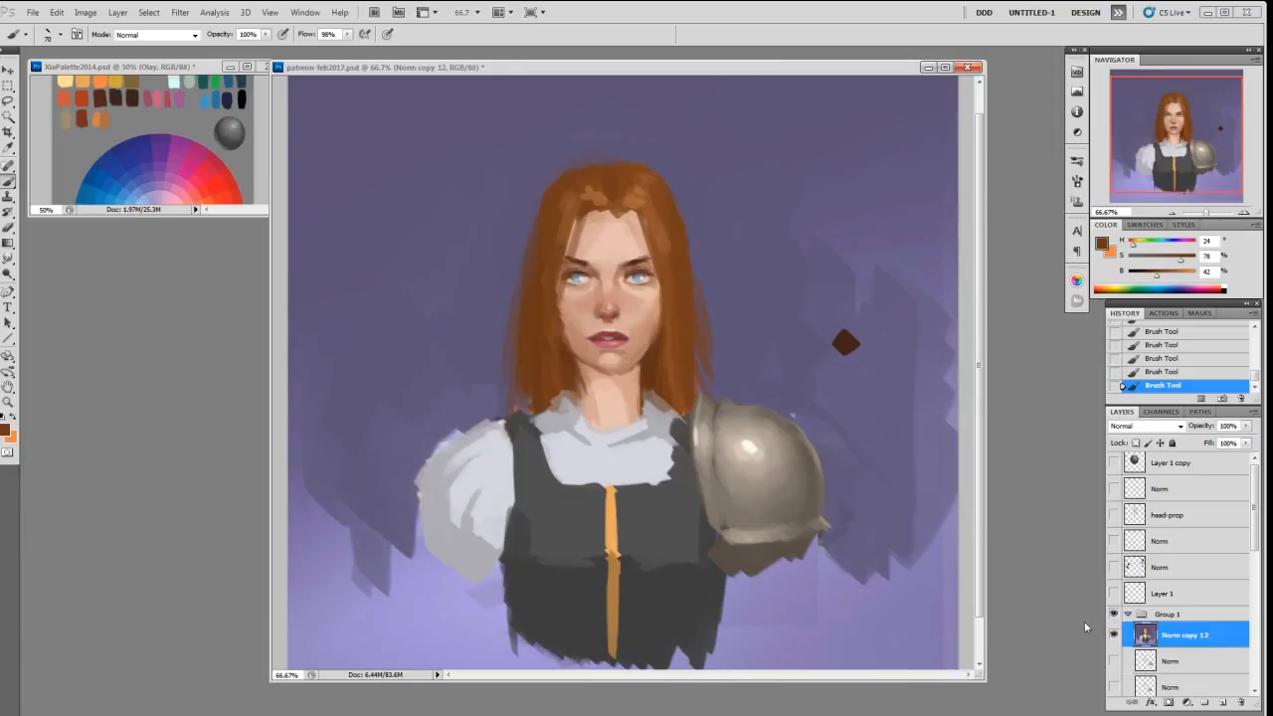
left_click(1111, 617)
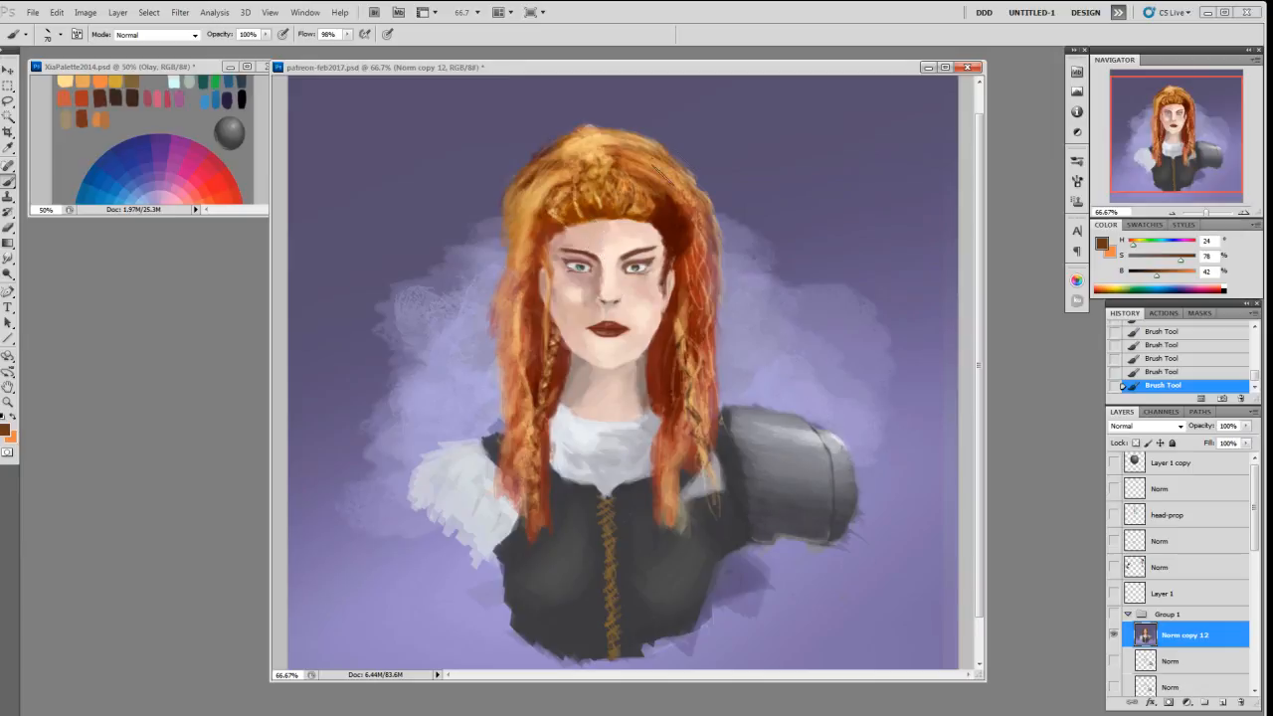
Preview the large sphere and colour-swatch layers above Group 1, leaving only Layer 1 with the small sphere shown.
left_click(1116, 462)
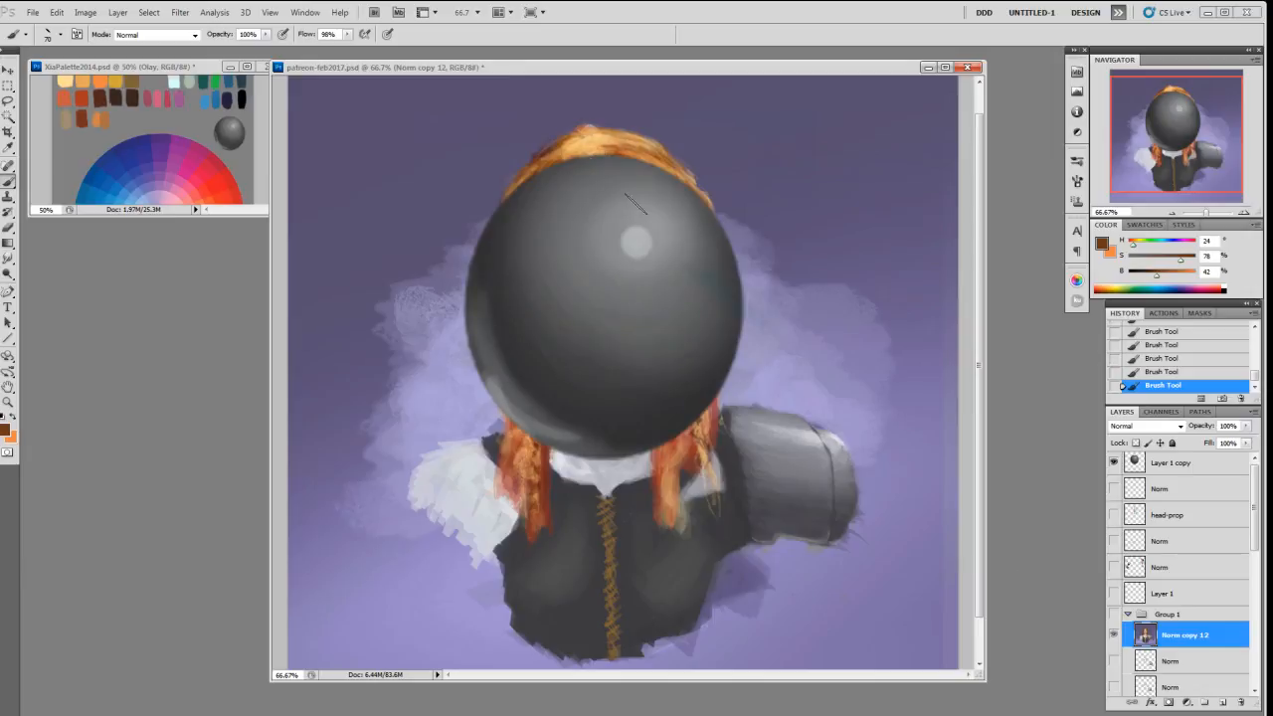
left_click(1113, 514)
left_click(1114, 539)
left_click(1113, 488)
left_click(1113, 488)
left_click(1114, 514)
left_click(1113, 540)
left_click(1114, 567)
left_click(1114, 592)
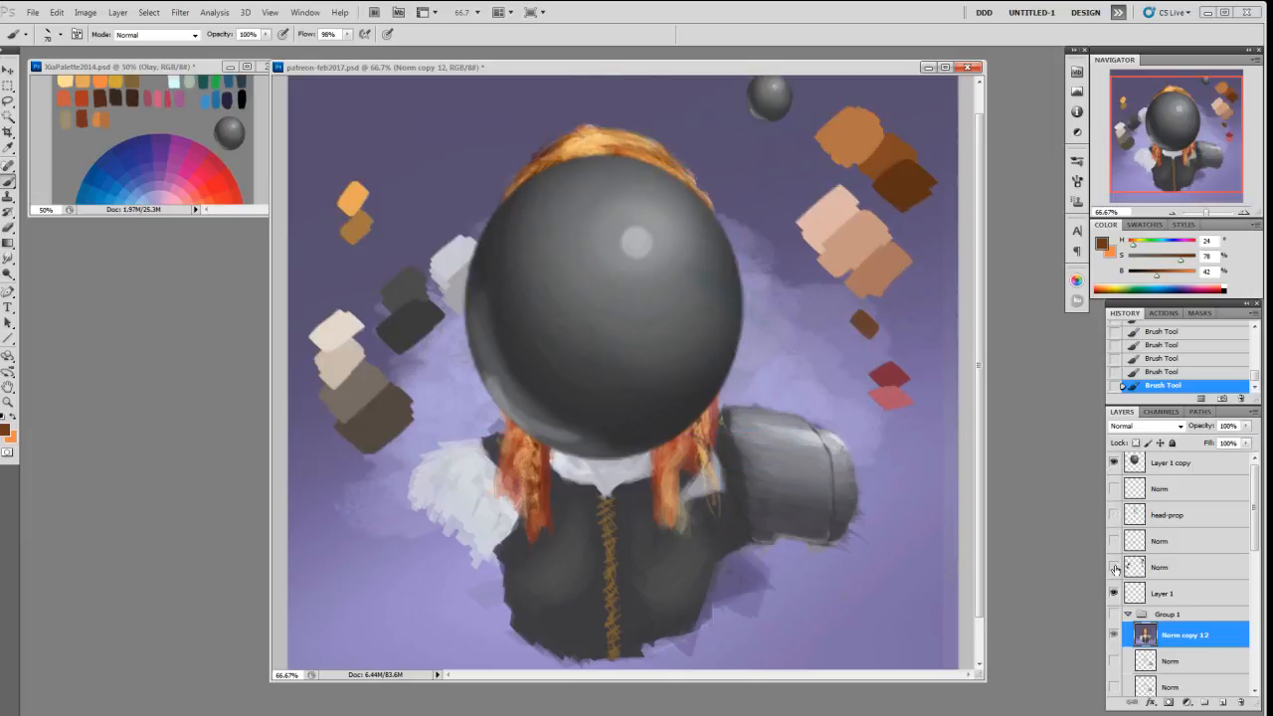
left_click(1113, 567)
scroll(982, 212, "up", 1)
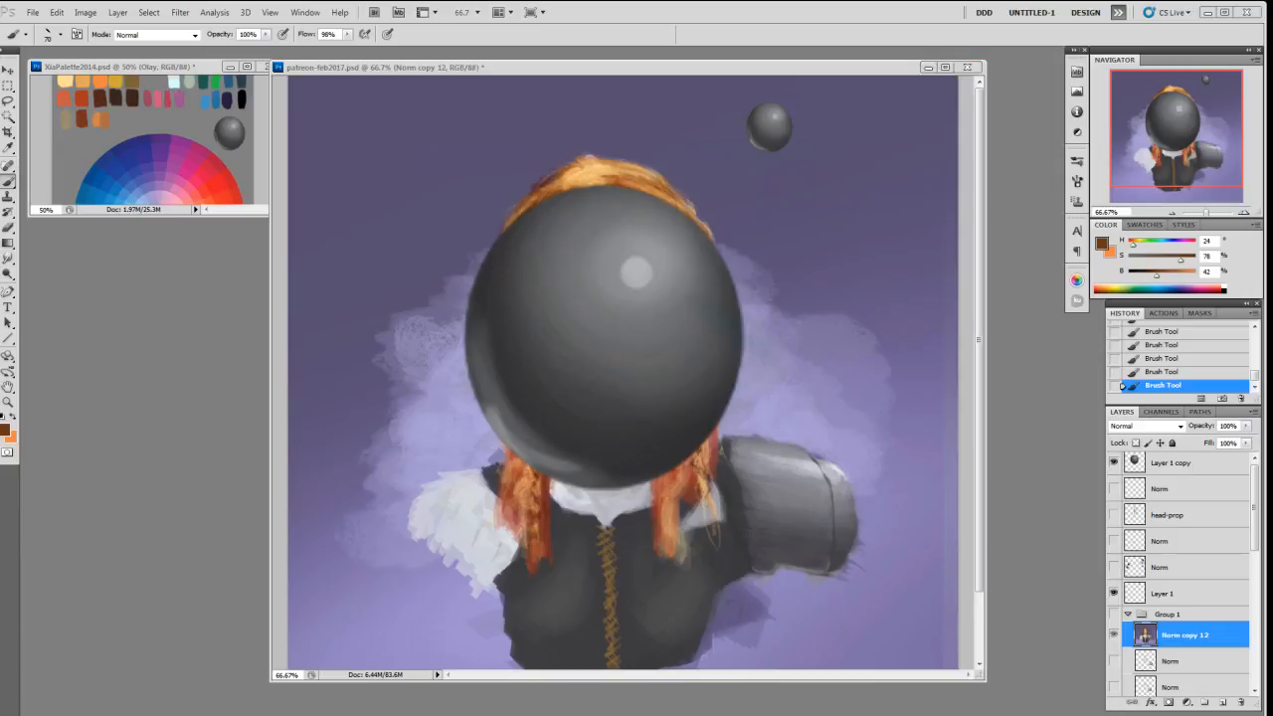
left_click(1114, 464)
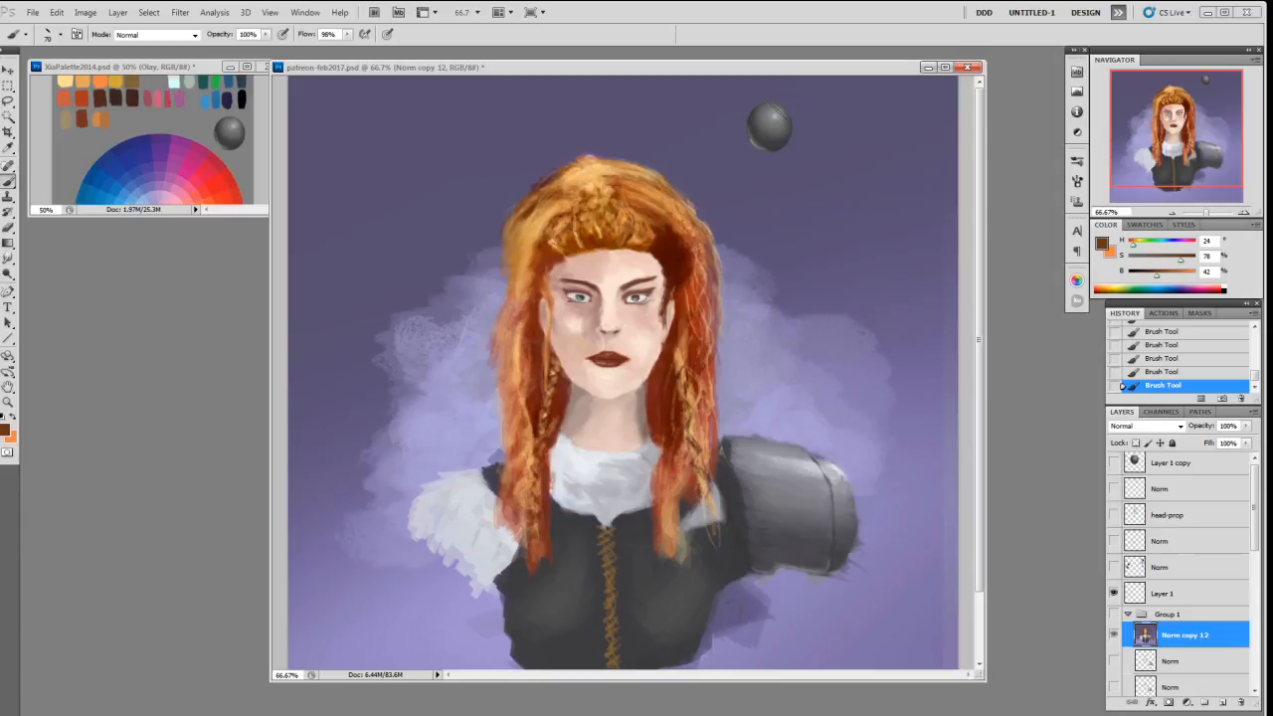
Show Group 1 with its Norm copy 12 layer hidden and the Multi layer on to view the portrait's early block-in.
scroll(1169, 552, "down", 3)
left_click(1114, 530)
left_click(1114, 550)
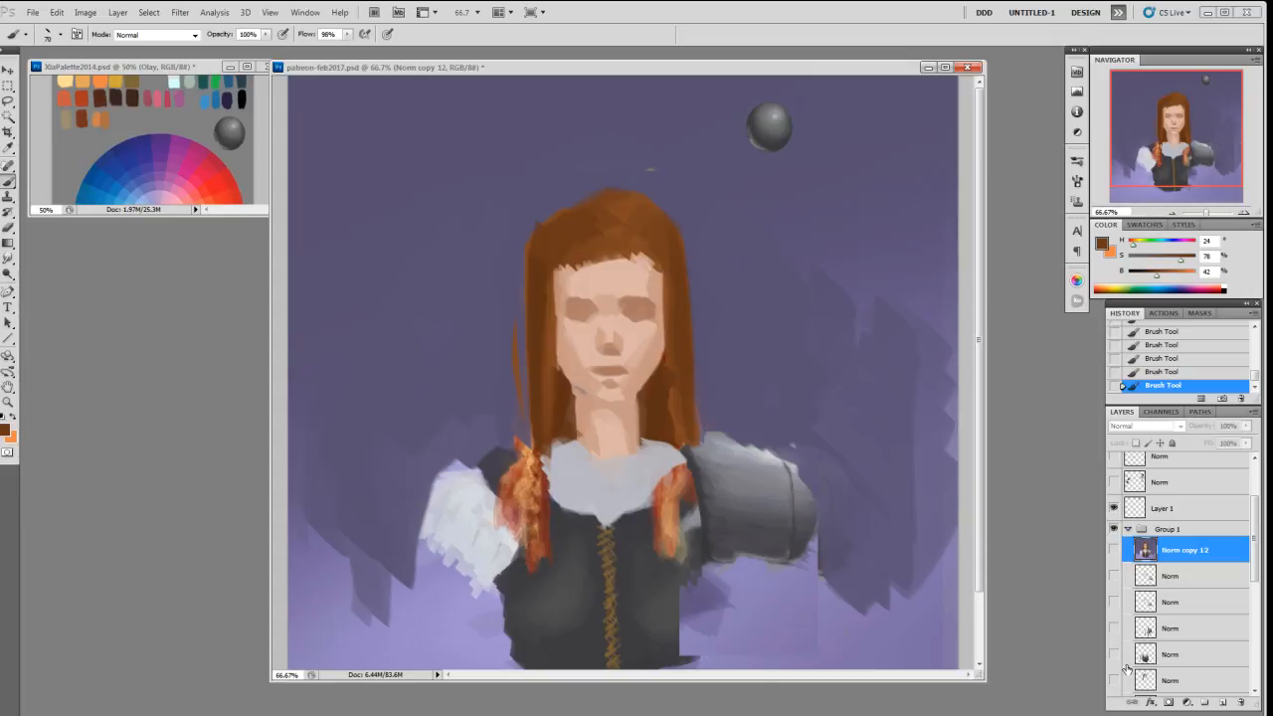
scroll(1223, 608, "down", 2)
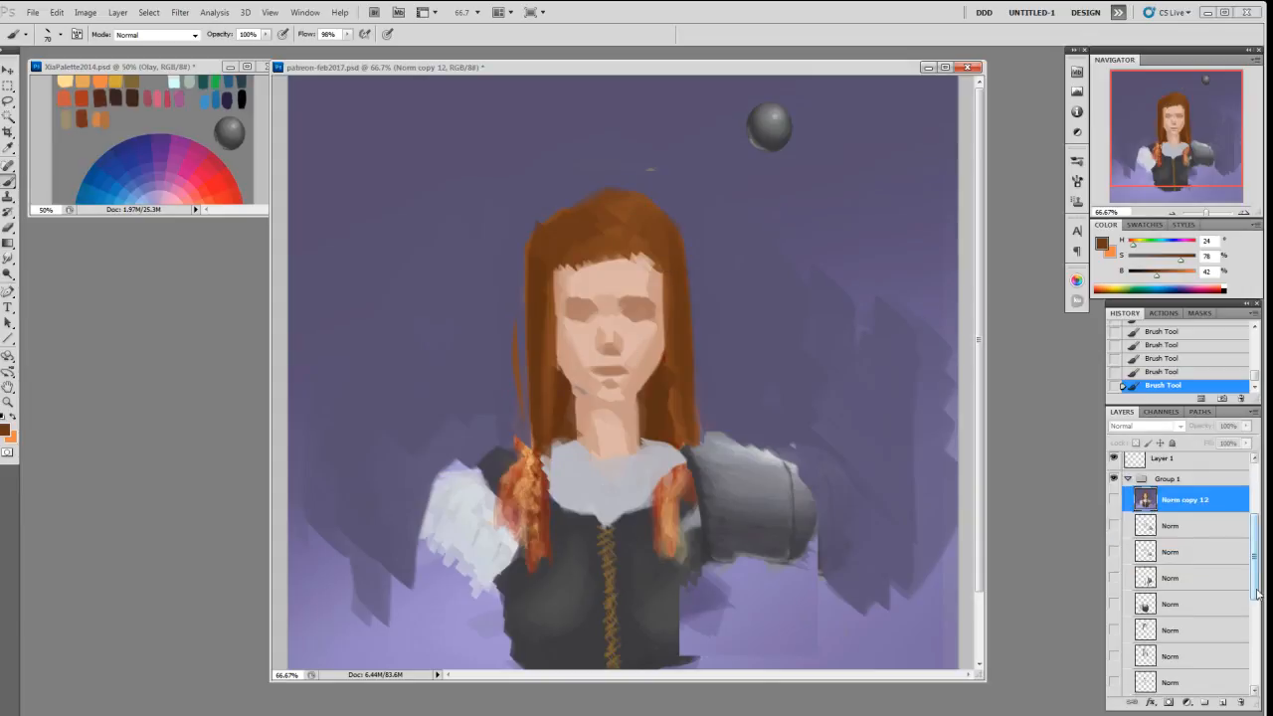
scroll(1233, 616, "down", 2)
left_click(1113, 619)
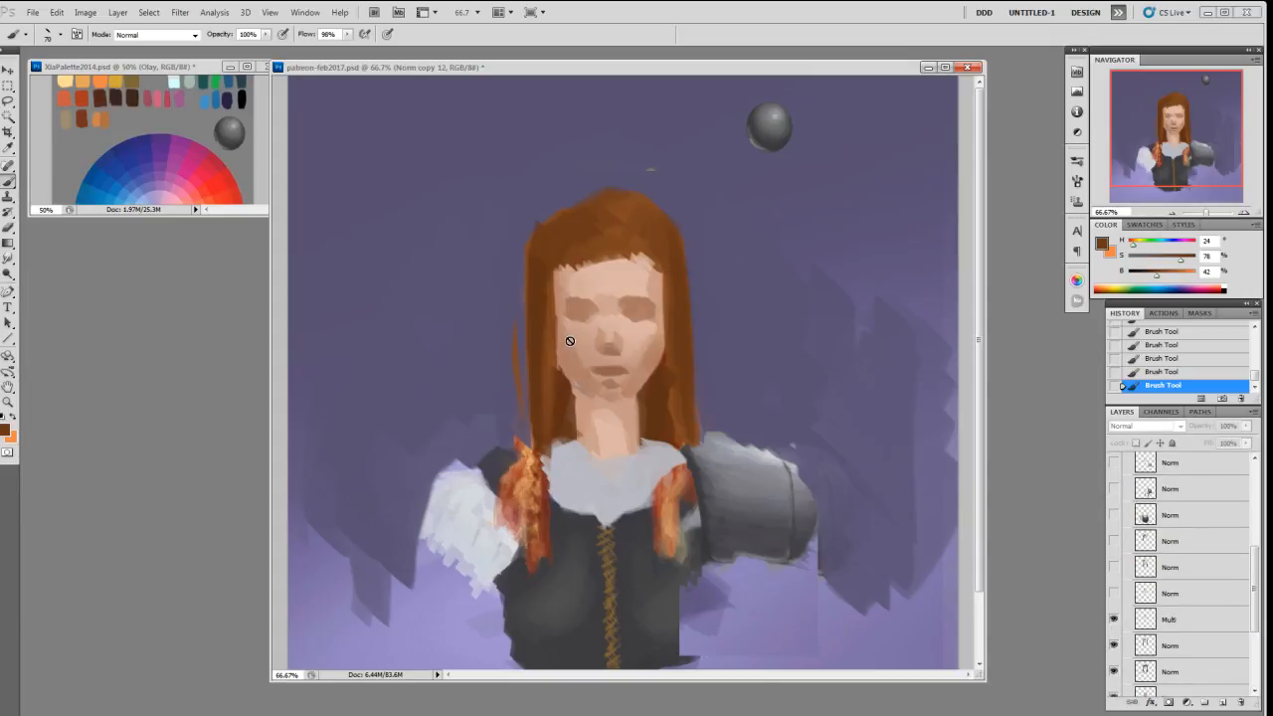
left_click(500, 512)
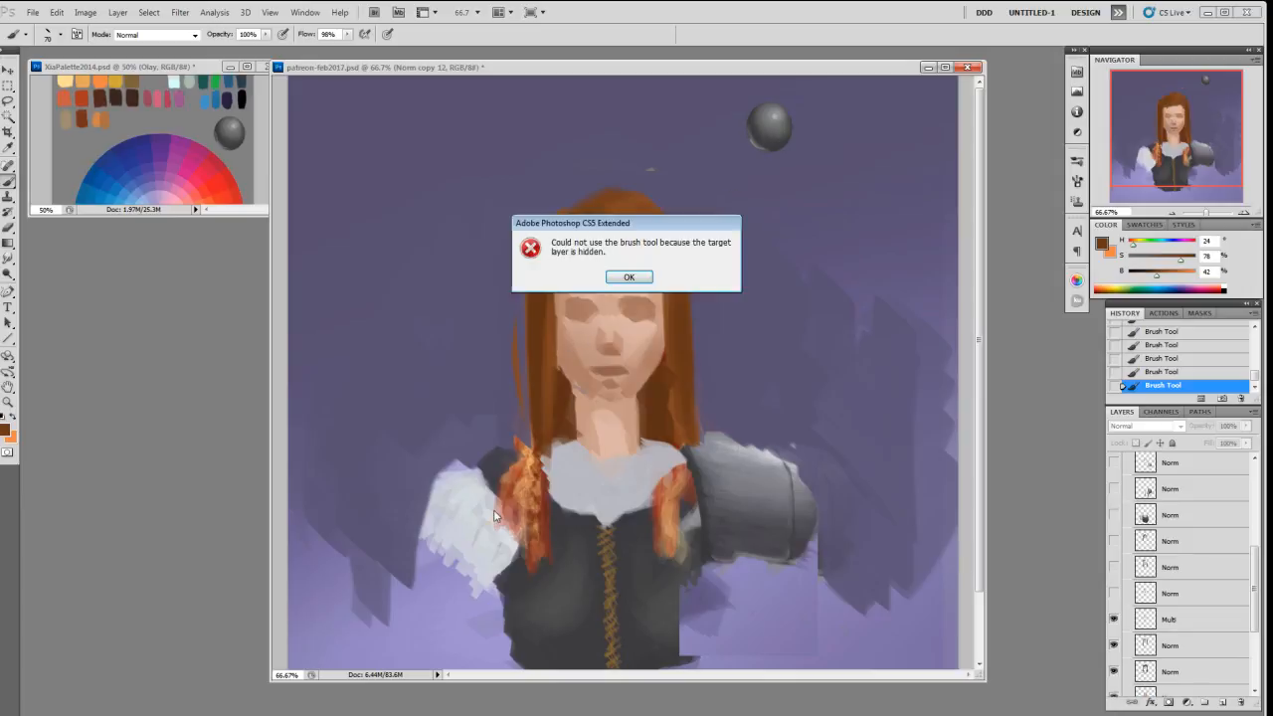
left_click(628, 277)
Show the Norm copy 12 layer again and toggle Group 1 to compare the repaint with the original portrait.
left_click_drag(1255, 599, 1257, 567)
left_click(1113, 486)
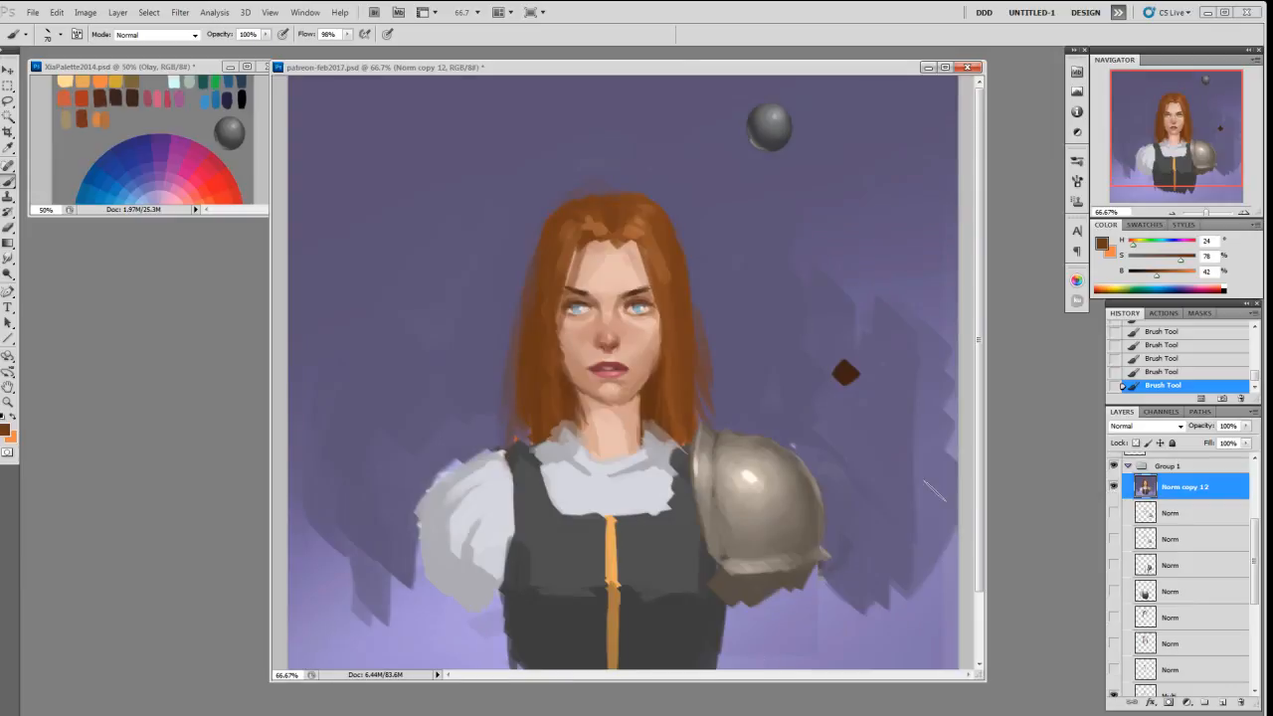
left_click(1113, 486)
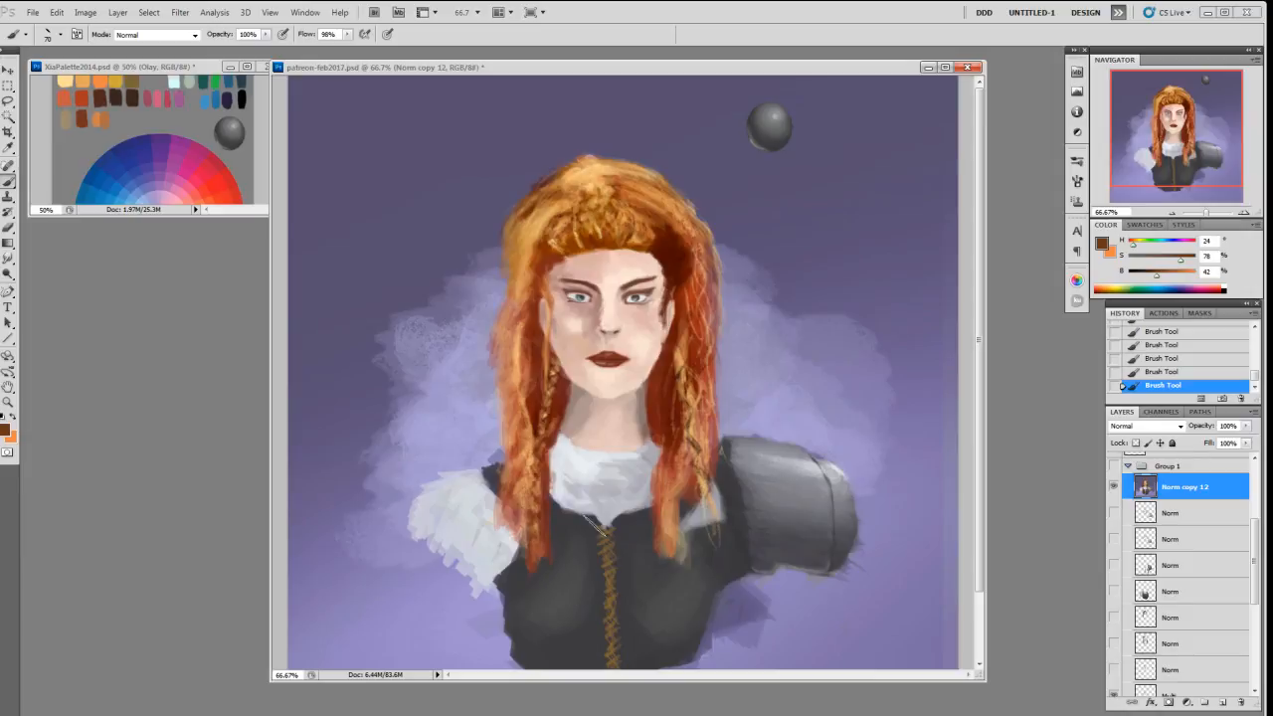
left_click_drag(662, 410, 684, 434)
left_click(1114, 482)
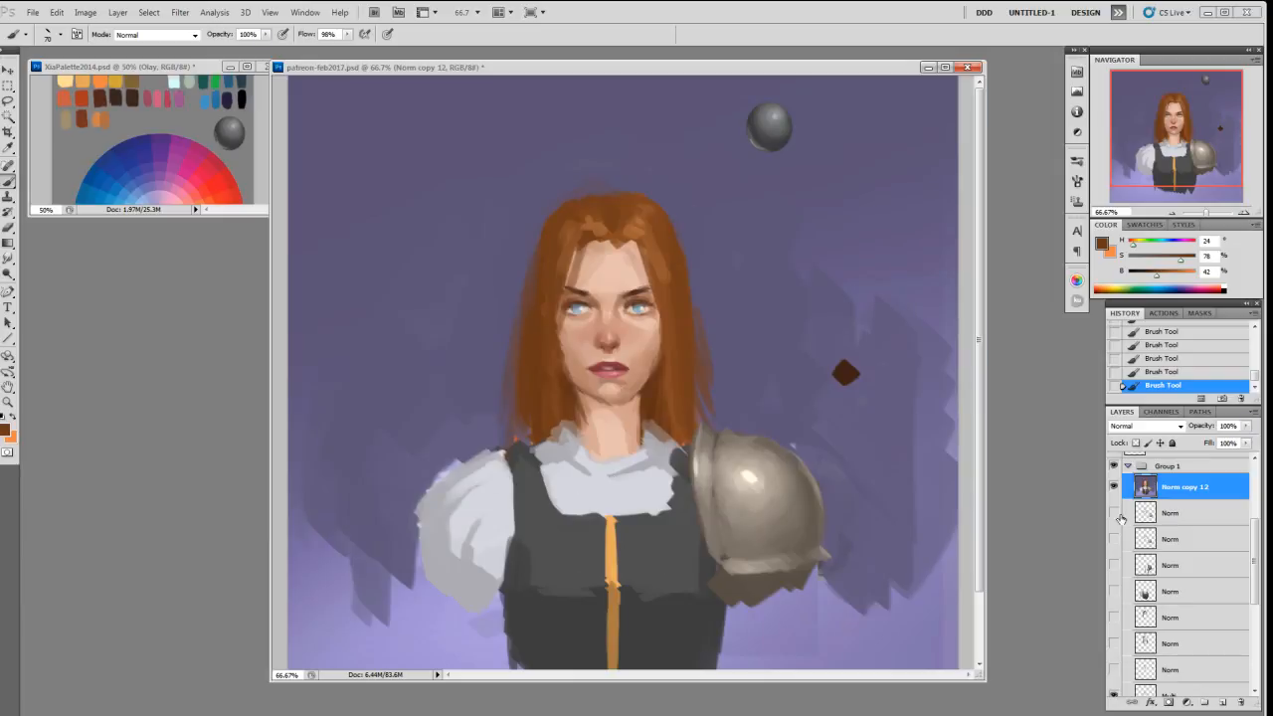
left_click(1114, 467)
left_click(1113, 466)
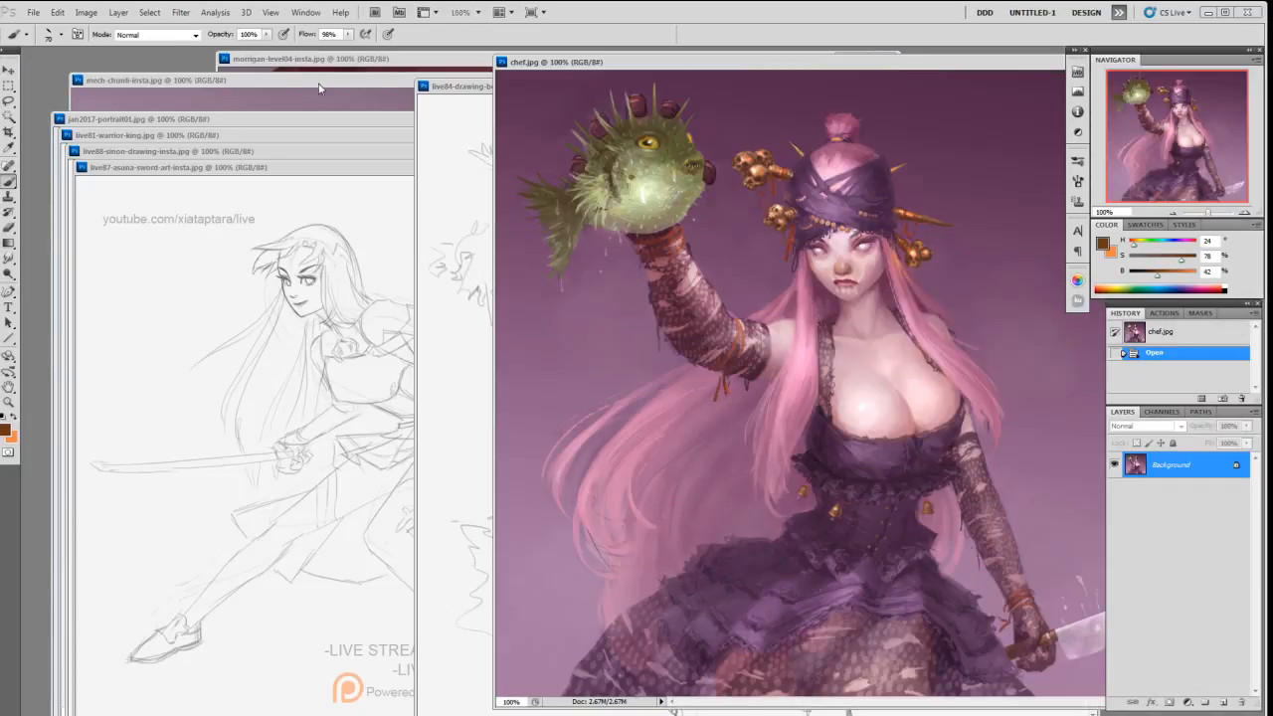
Bring mech-chunli-insta.jpg to the front, and view and close the jan2017-portrait01.jpg sketch.
left_click(318, 85)
mouse_move(367, 83)
left_mouse_down()
mouse_move(746, 68)
mouse_move(695, 68)
left_mouse_up()
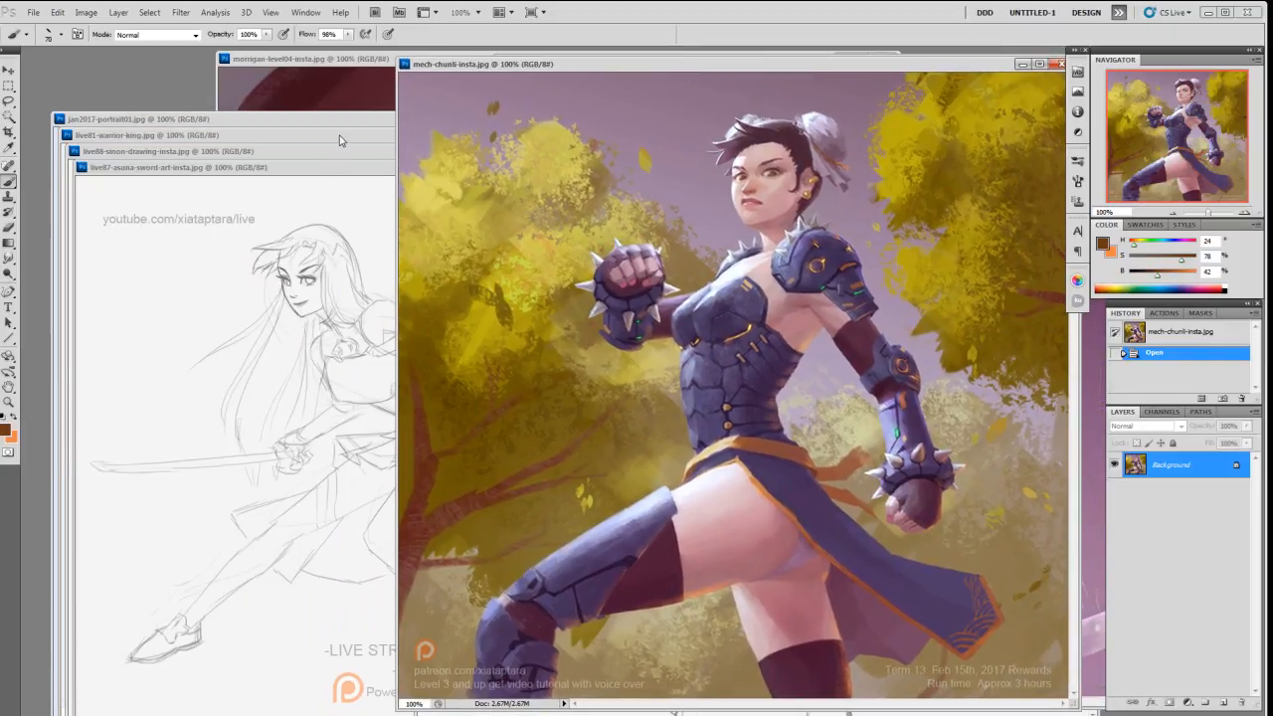
left_click(350, 130)
left_click_drag(351, 129, 418, 91)
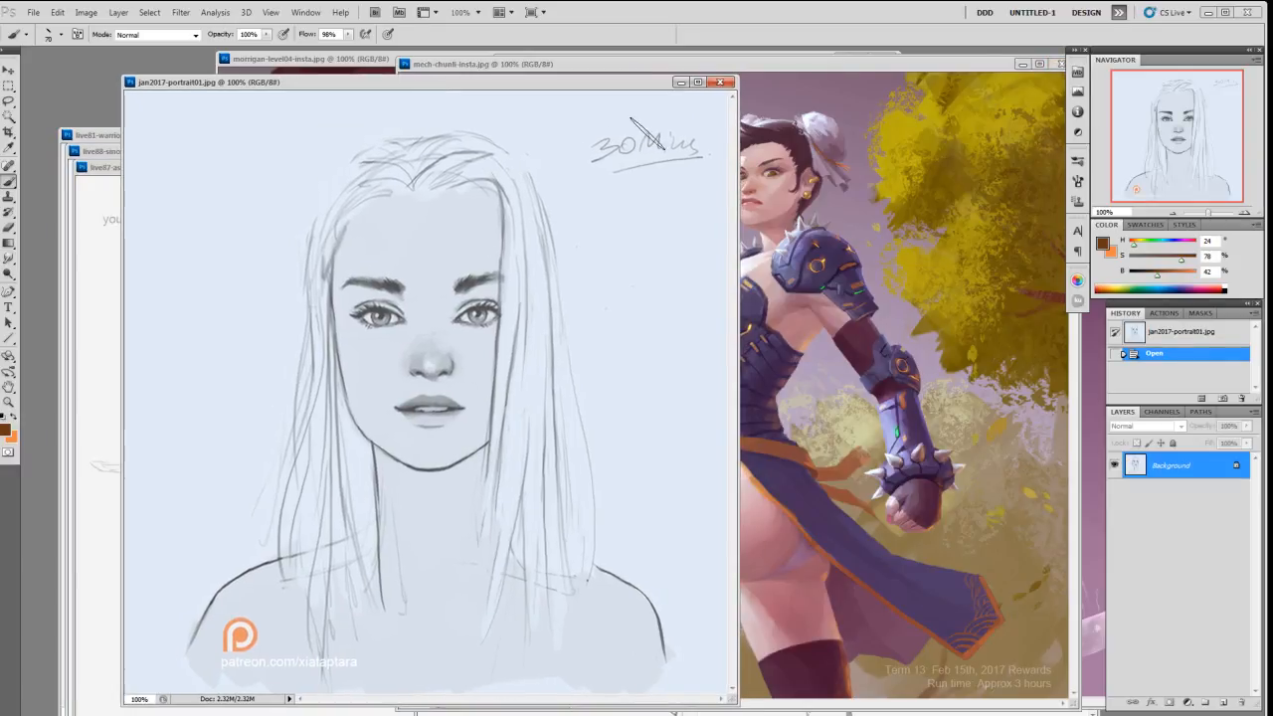
left_click(727, 82)
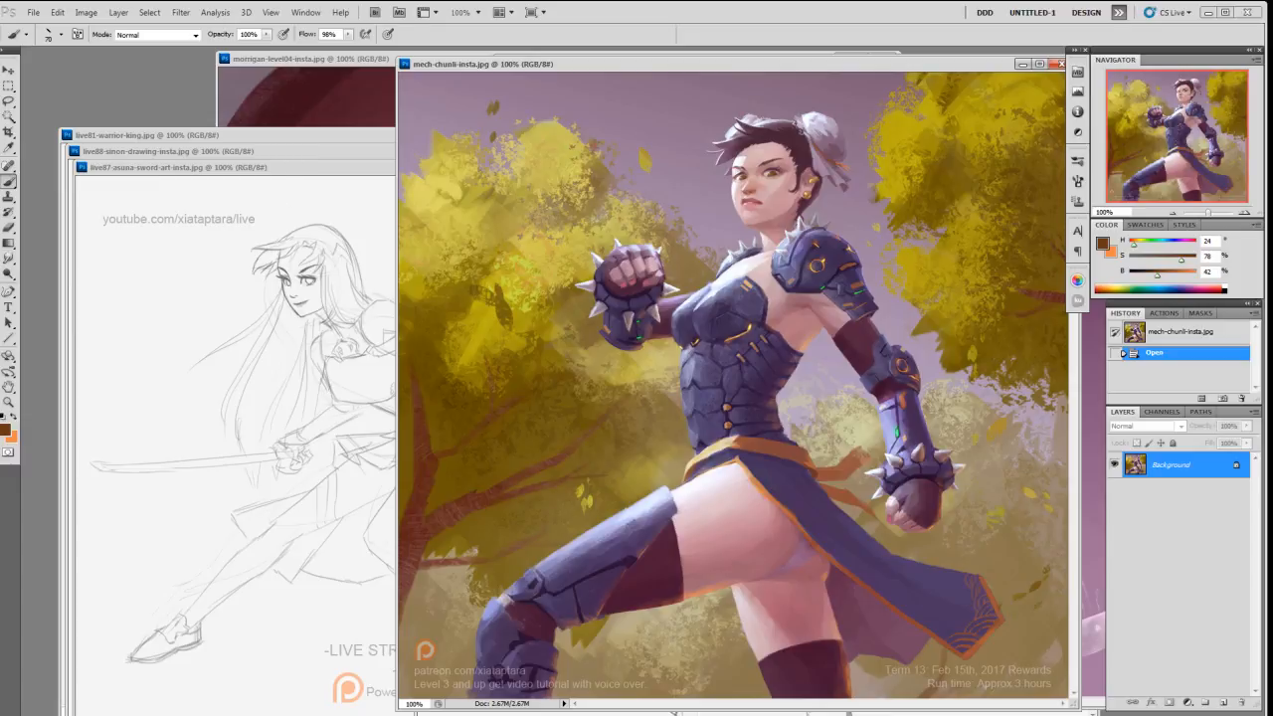
Bring live89-two-points-perspective-twt.jpg forward, view the perspective drawing and close it.
left_click(795, 712)
left_click_drag(590, 99, 568, 112)
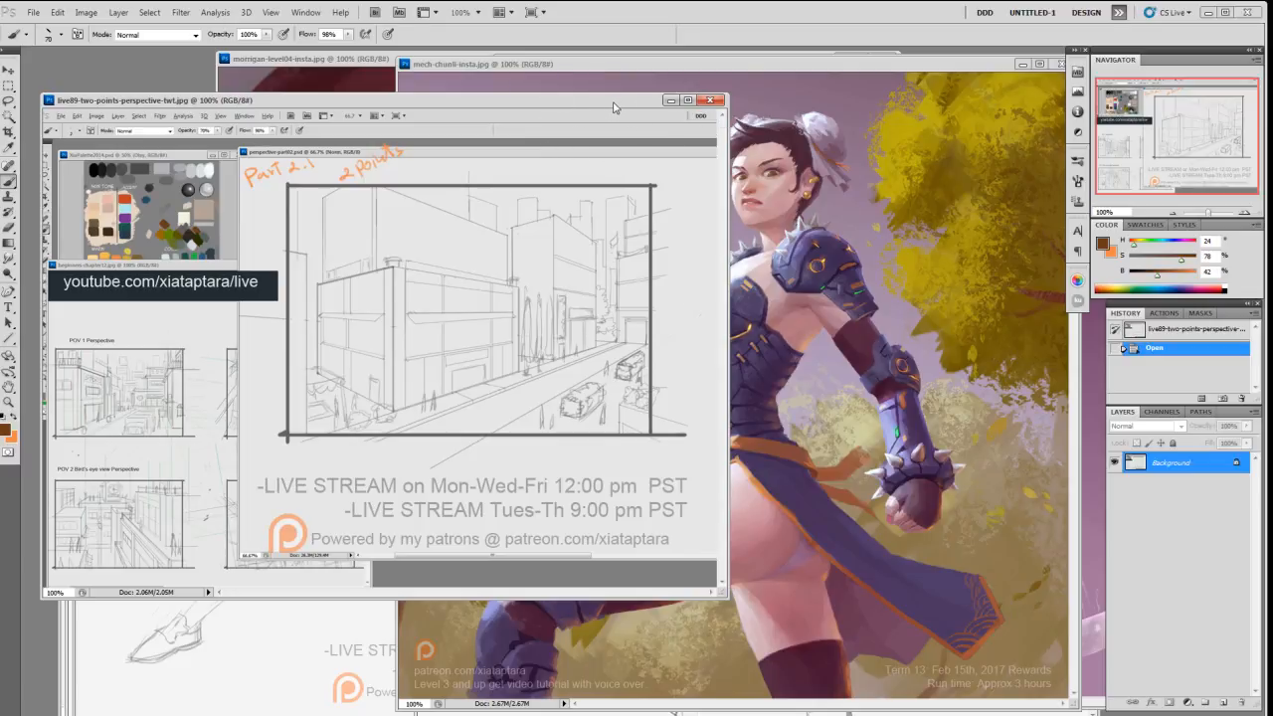
left_click_drag(586, 104, 659, 94)
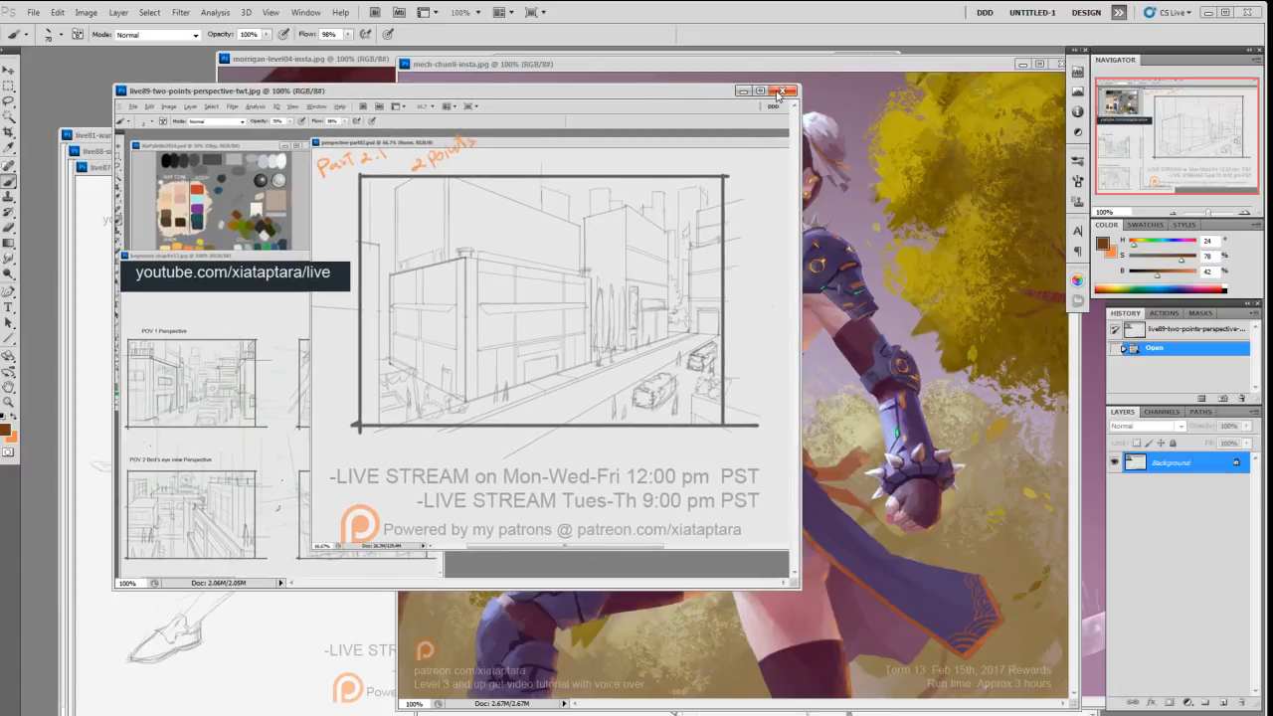
left_click_drag(611, 104, 602, 101)
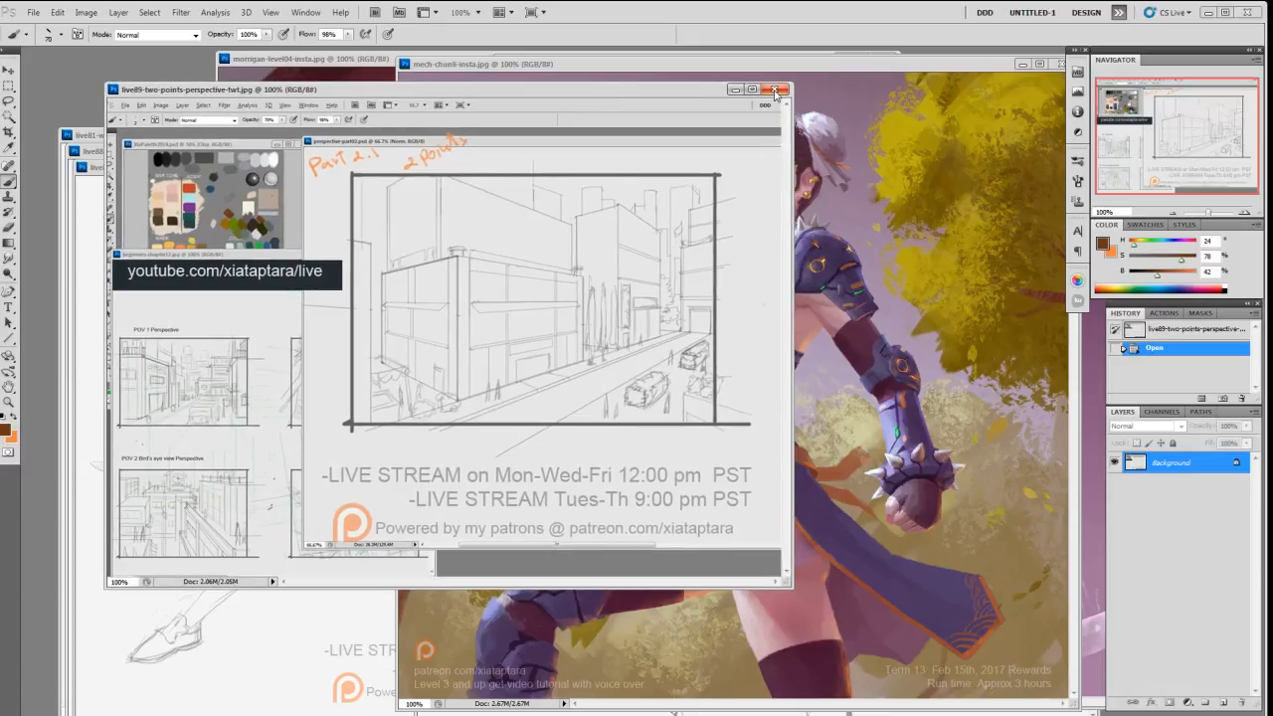
left_click(775, 91)
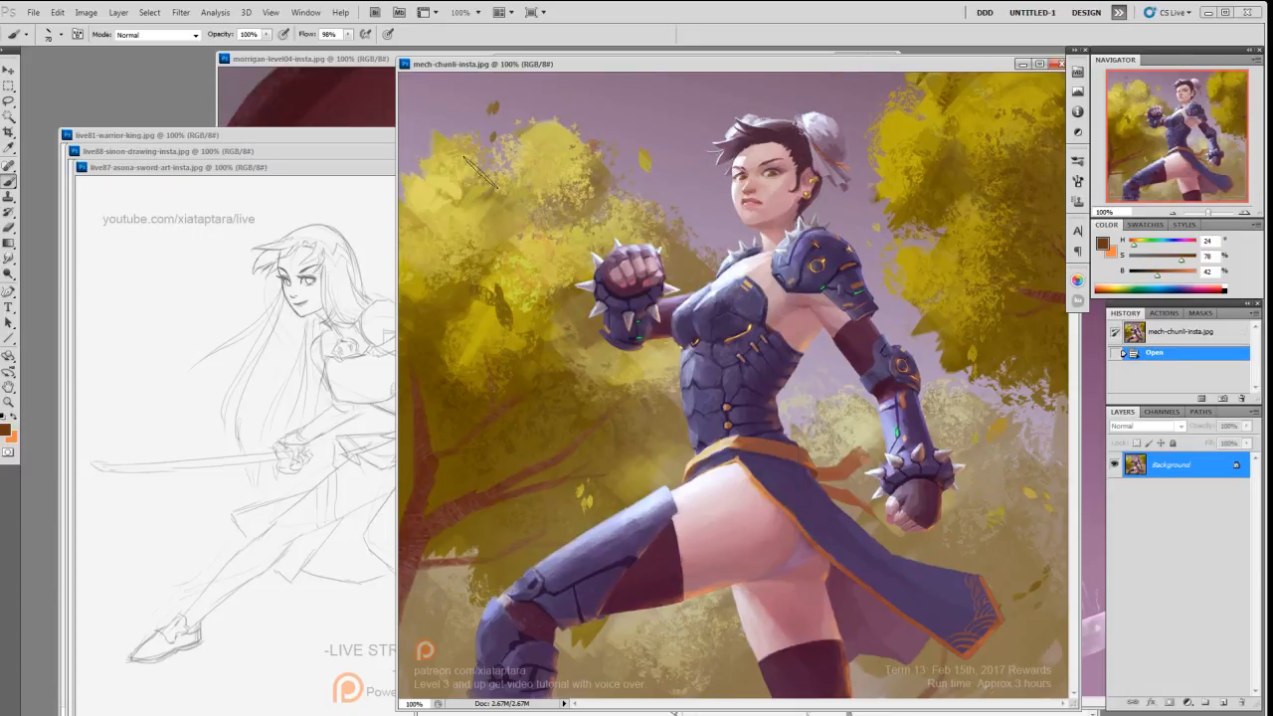
View and close the sketches live87-asuna-sword-art-insta.jpg and live88-sinon-drawing-insta.jpg.
left_click_drag(375, 175, 513, 101)
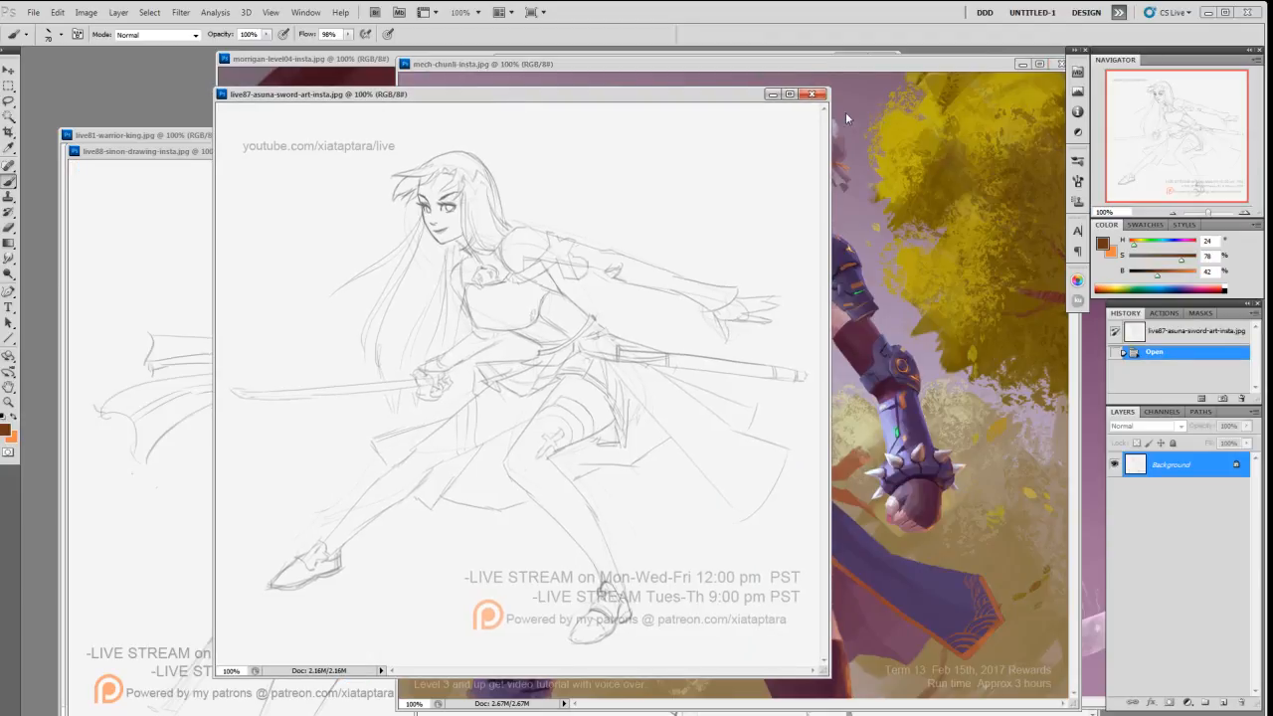
left_click(814, 95)
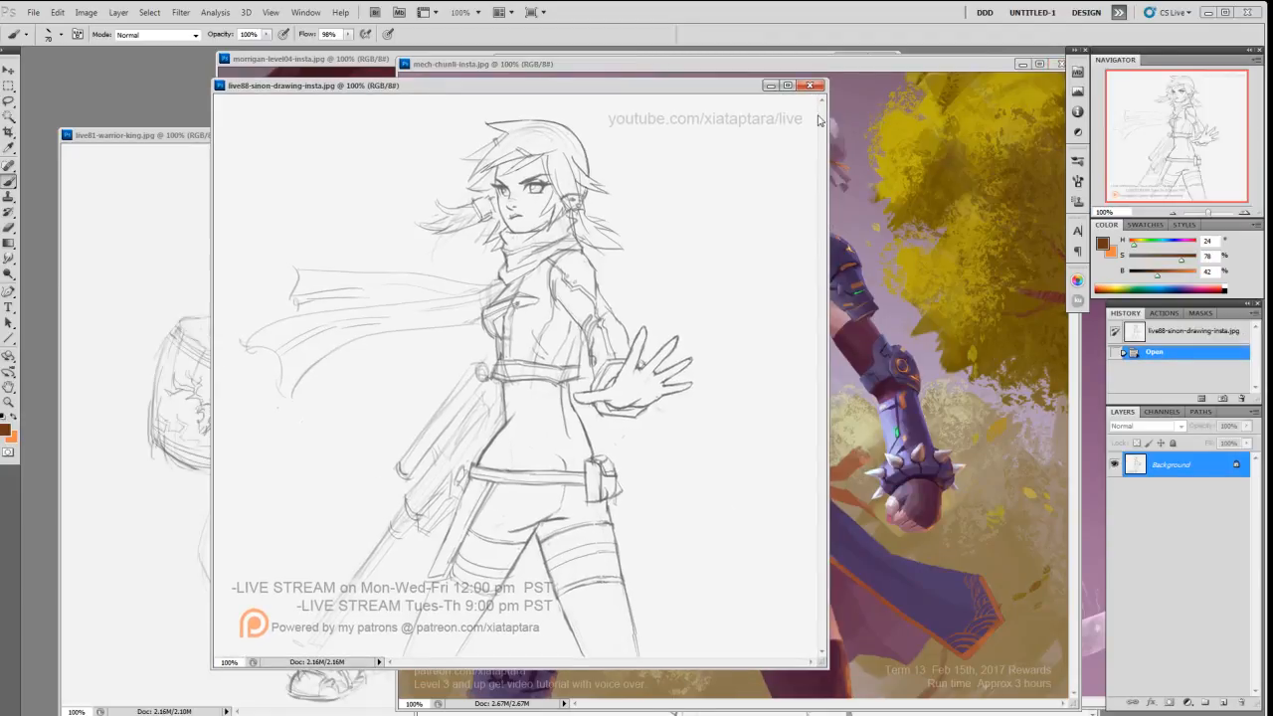
left_click(810, 85)
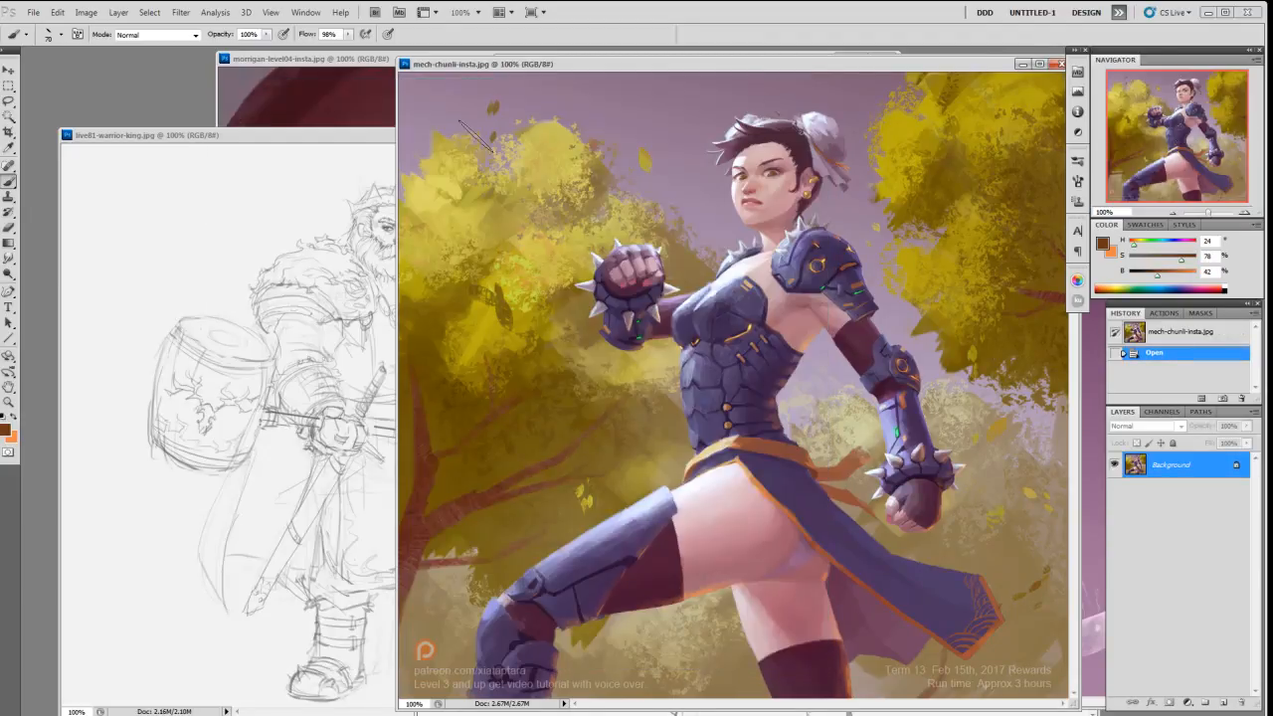
View and close the sketches live81-warrior-king.jpg and live84-drawing-belle-beauty.jpg.
left_click_drag(319, 146, 291, 86)
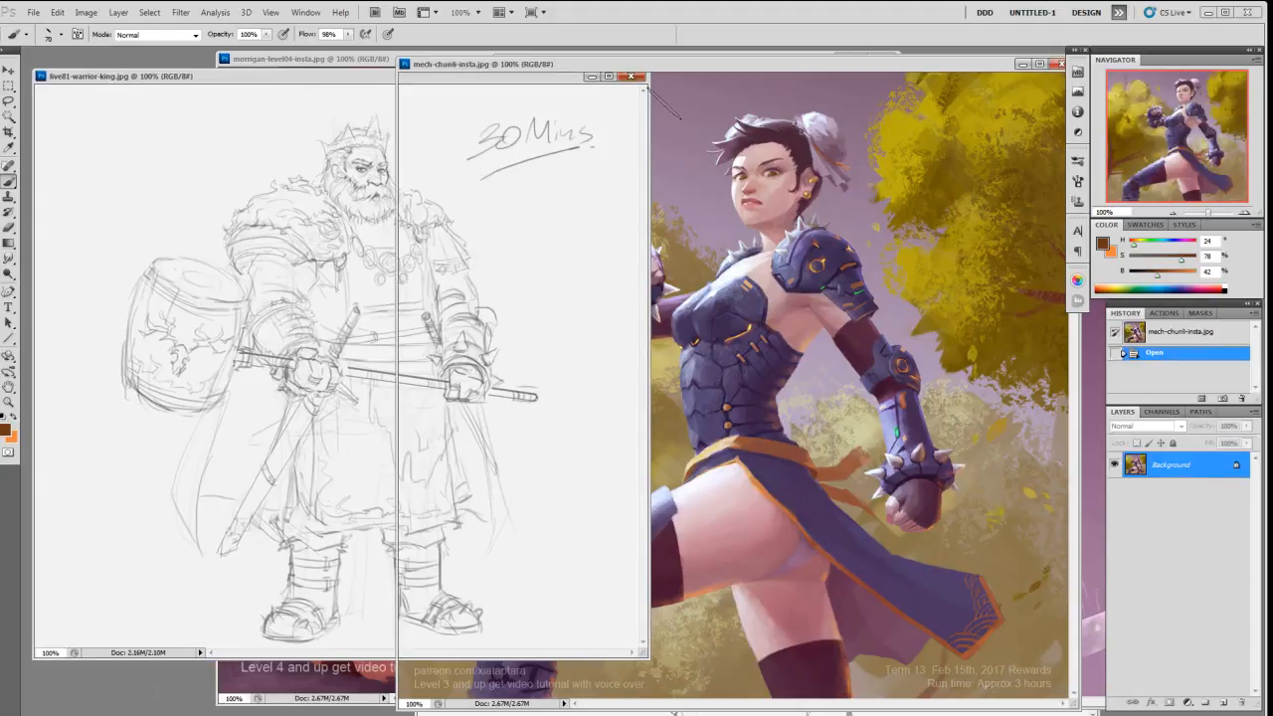
left_click(638, 79)
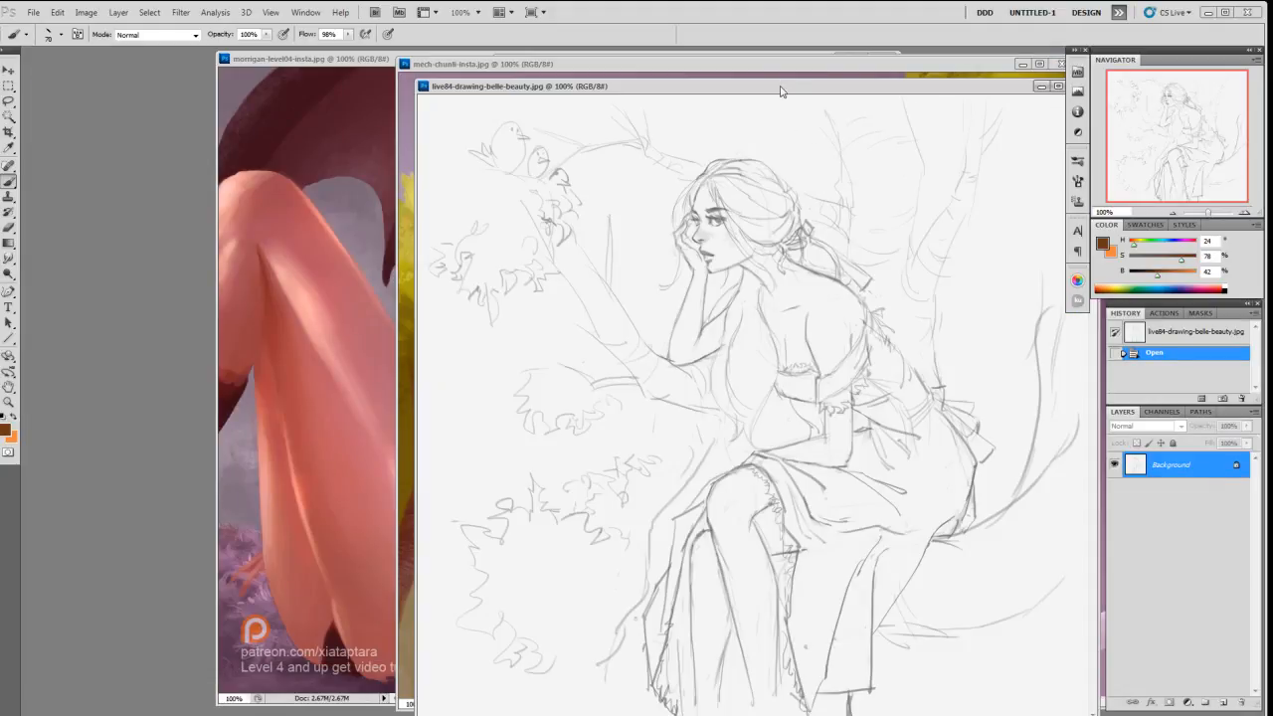
left_click_drag(781, 94, 424, 61)
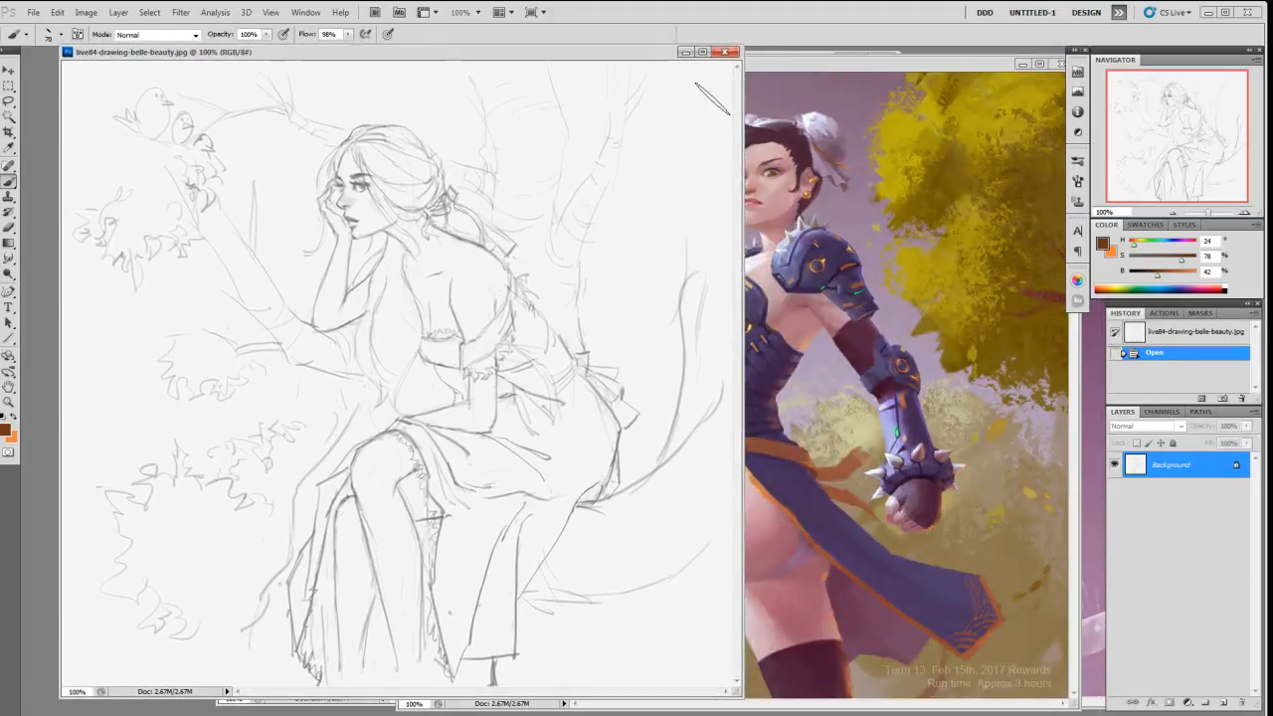
left_click(725, 54)
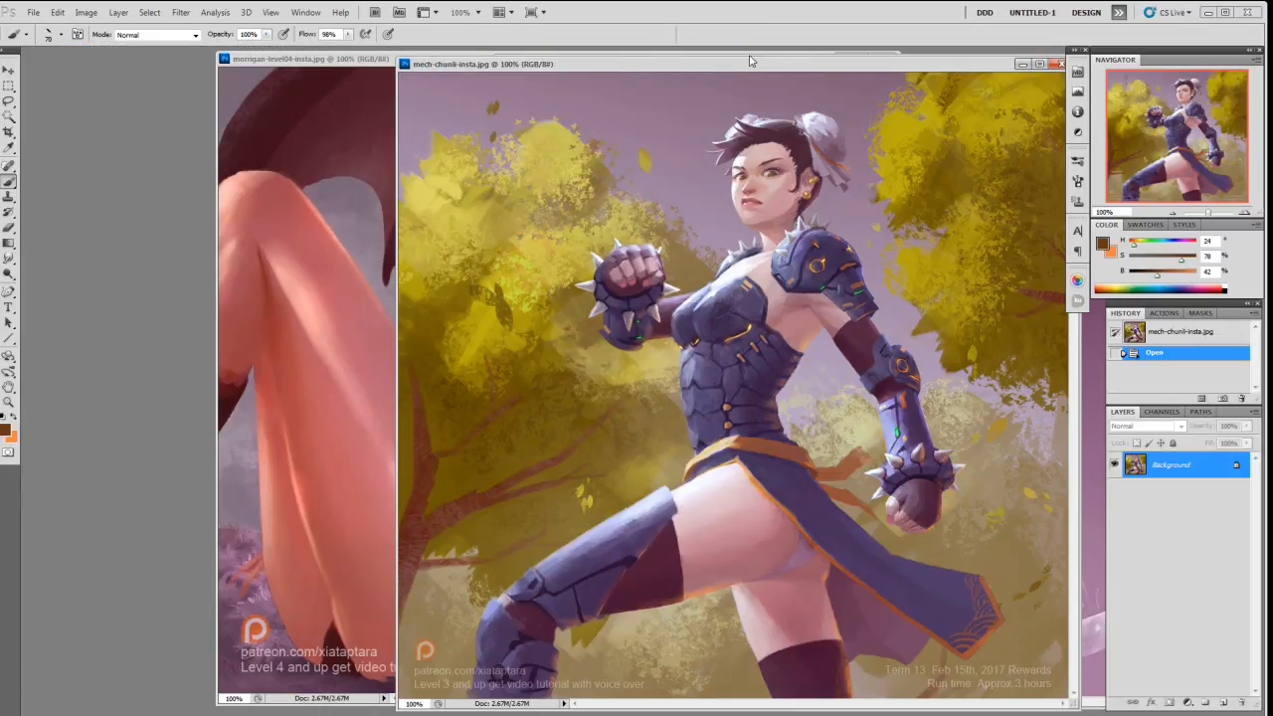
View and close the paintings mech-chunli-insta.jpg and morrigan-level04-insta.jpg.
left_click_drag(749, 68, 620, 69)
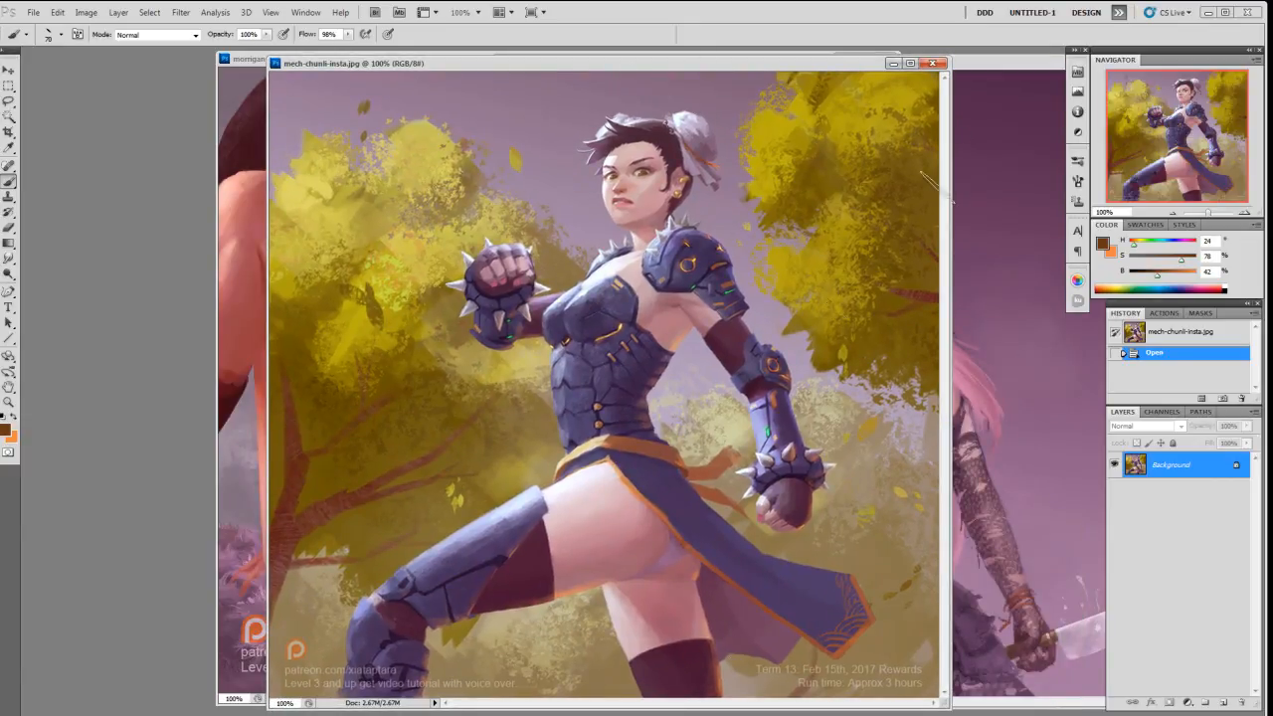
left_click(940, 64)
left_click(454, 70)
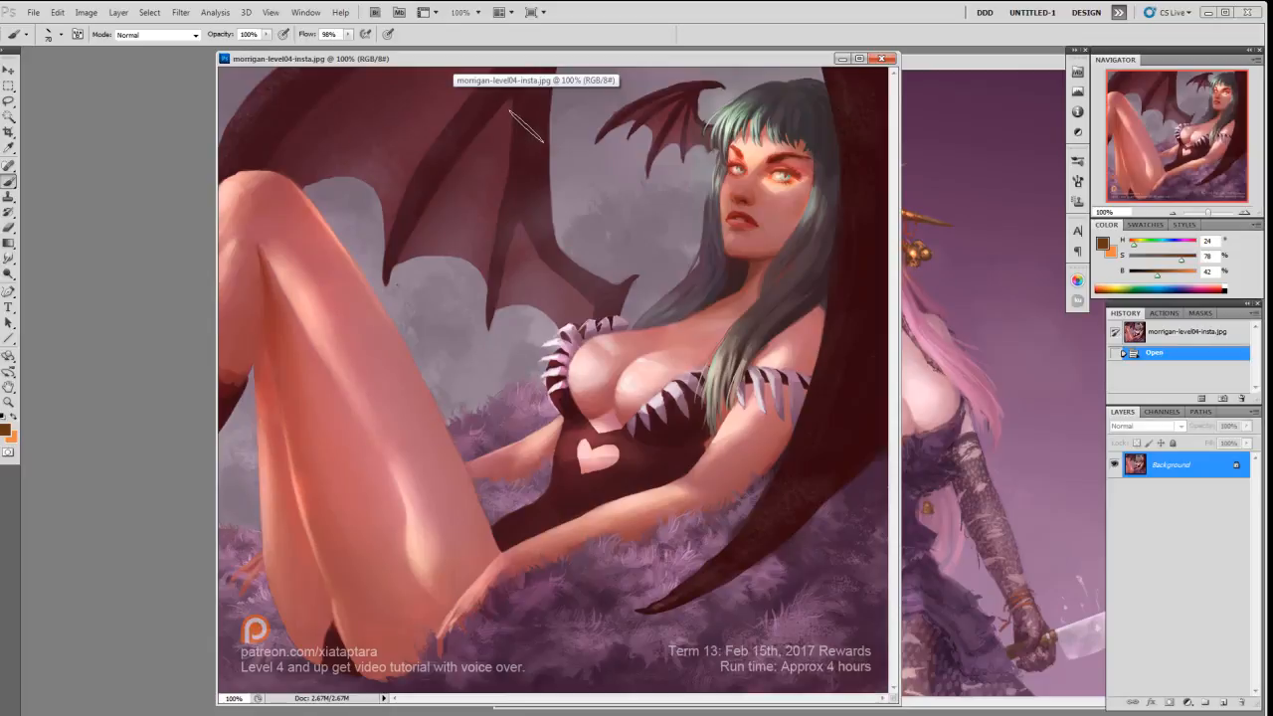
left_click(889, 60)
View and close chef.jpg, and move the lancelot-pat.jpg painting into full view.
left_click_drag(926, 61, 576, 63)
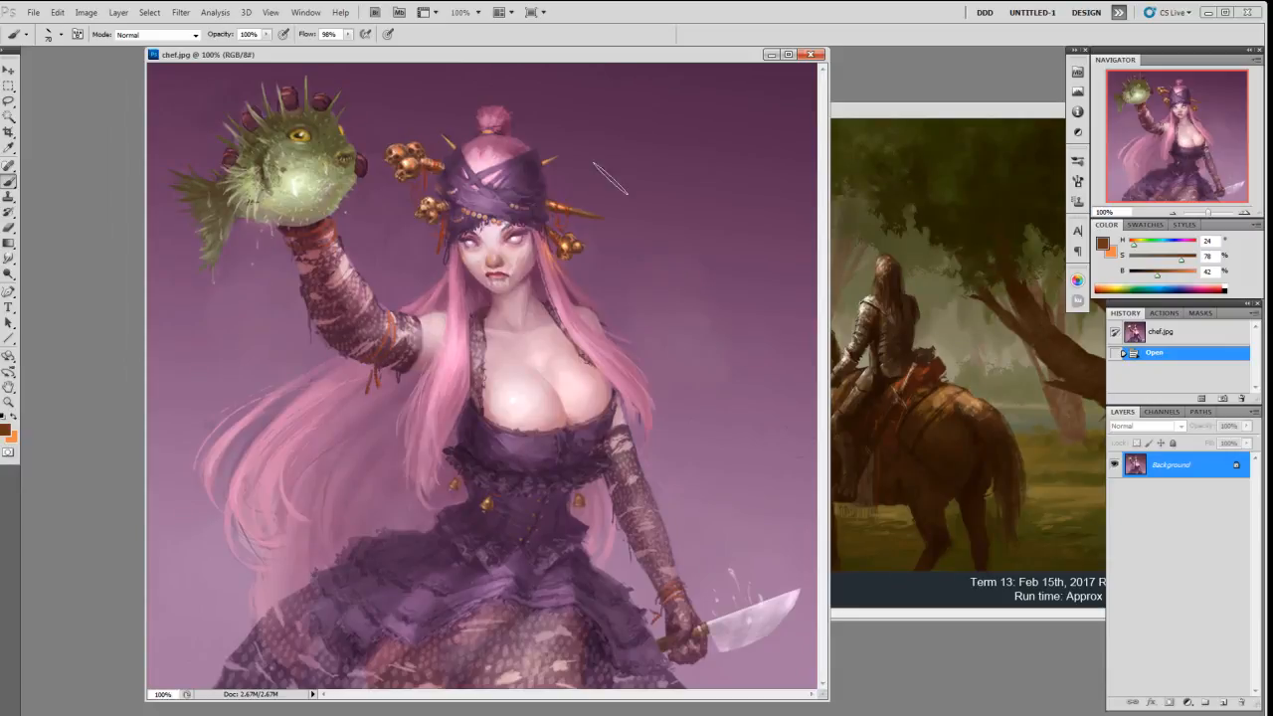
left_click(820, 57)
left_click_drag(875, 104, 636, 72)
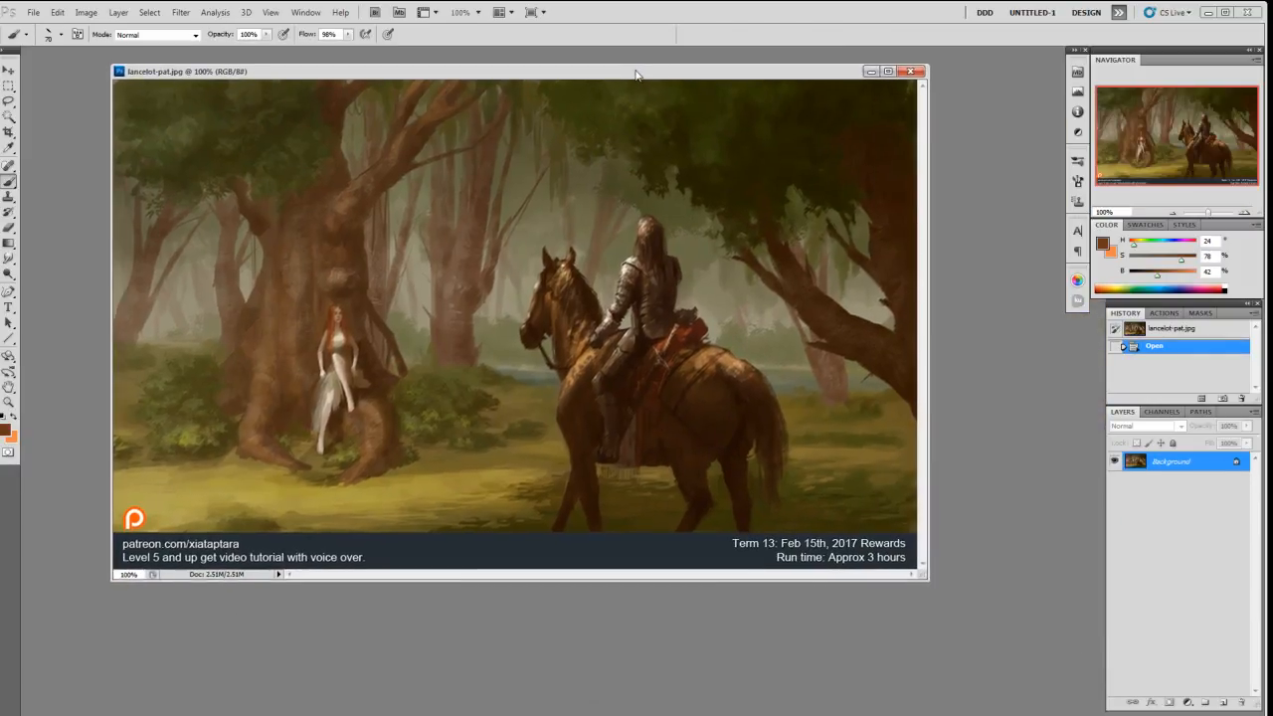
Resize the image window to fit the whole portrait, and marquee-select the grey sphere on the XiaPalette2014.psd palette.
left_click_drag(924, 584, 971, 628)
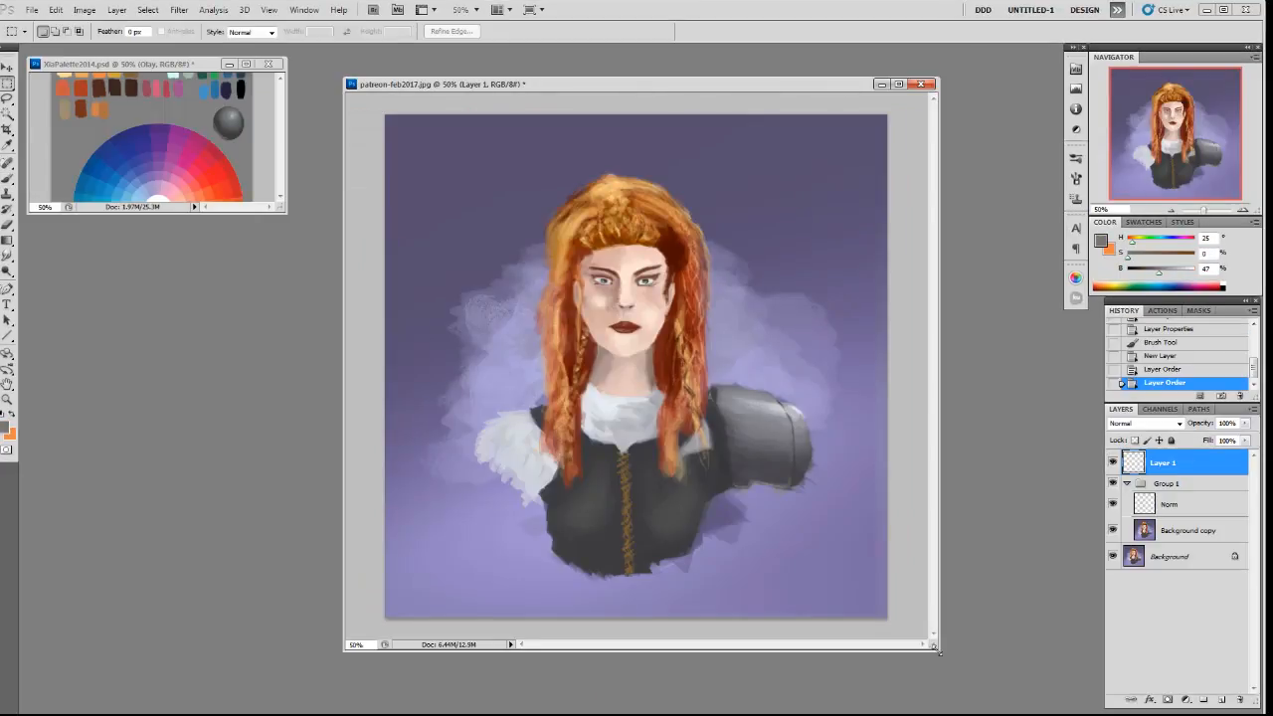
left_click_drag(936, 650, 935, 648)
left_click_drag(281, 155, 280, 152)
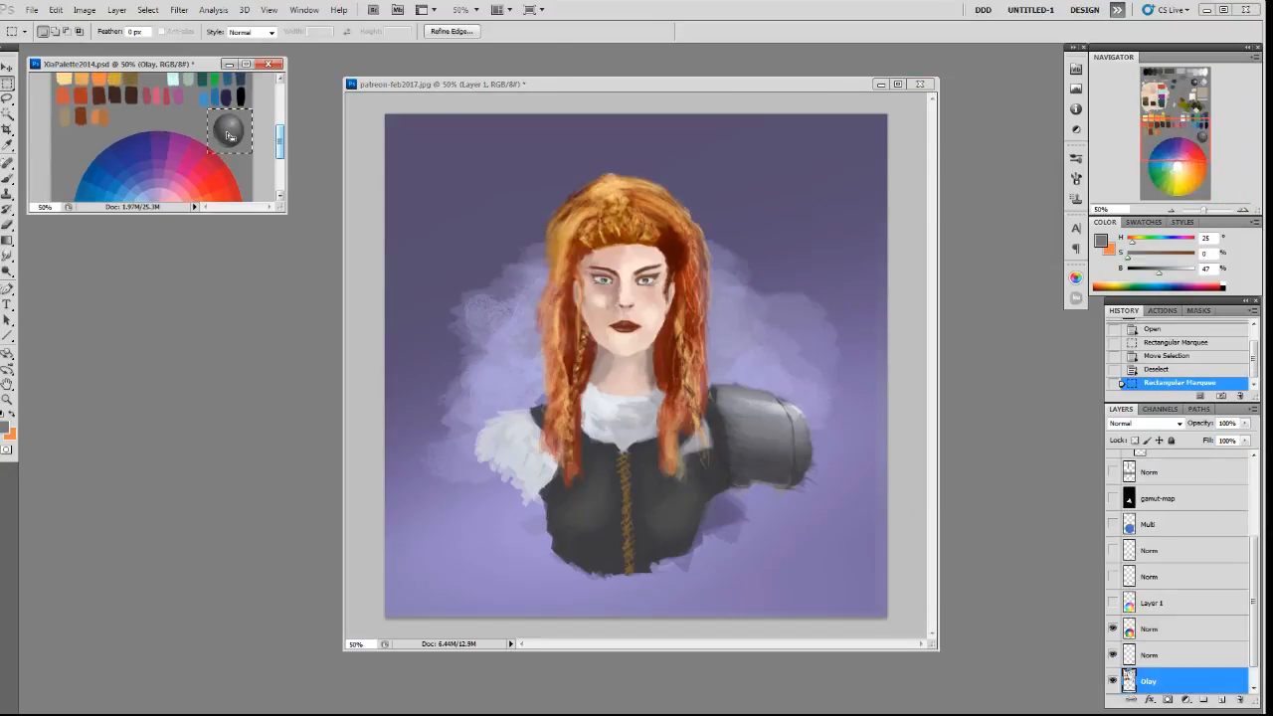
Paste the grey sphere into patreon-feb2017.jpg, slightly enlarge it, and place it in the background above the armoured shoulder.
left_click(876, 307)
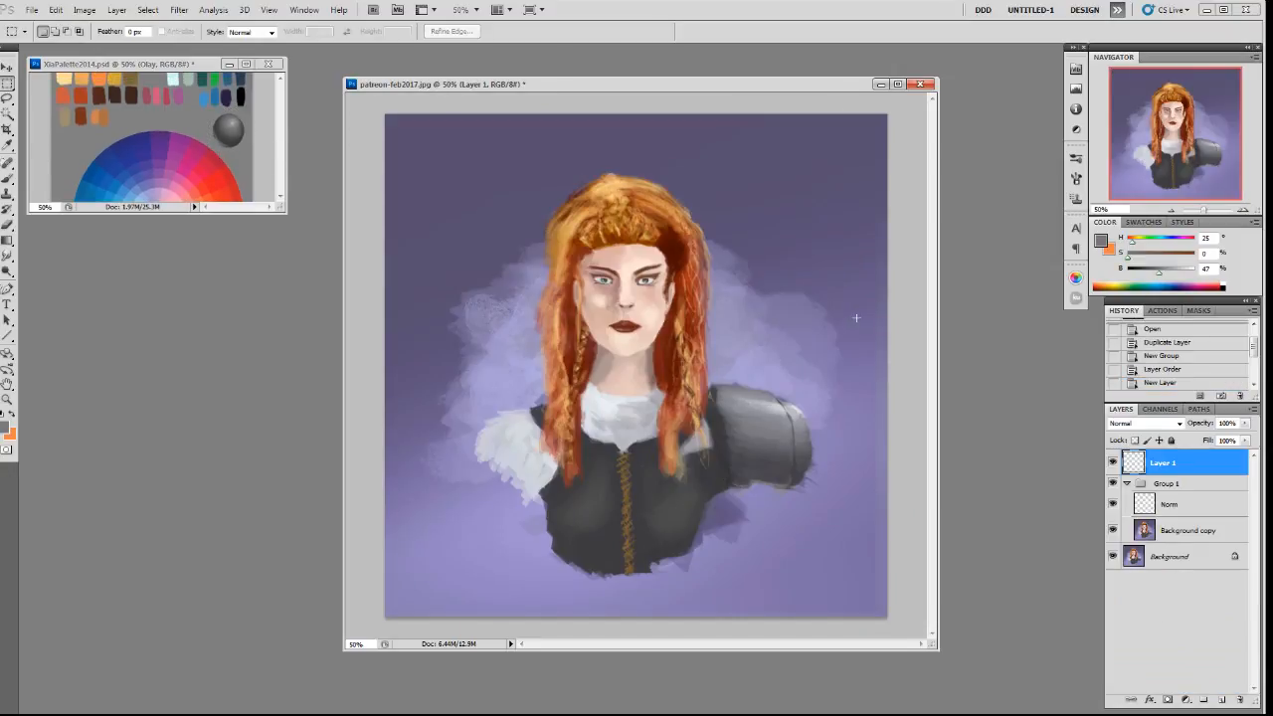
key("ctrl+v")
key("v")
left_click_drag(661, 386, 770, 179)
key("ctrl+t")
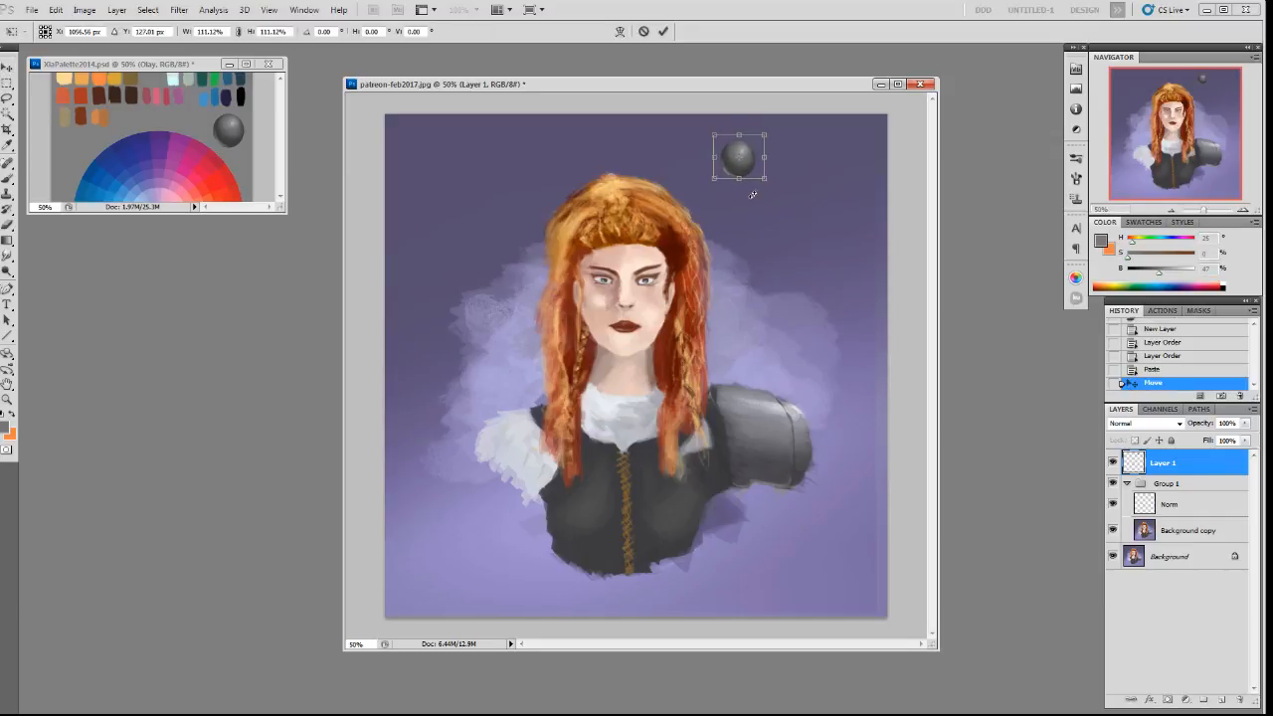
key("Return")
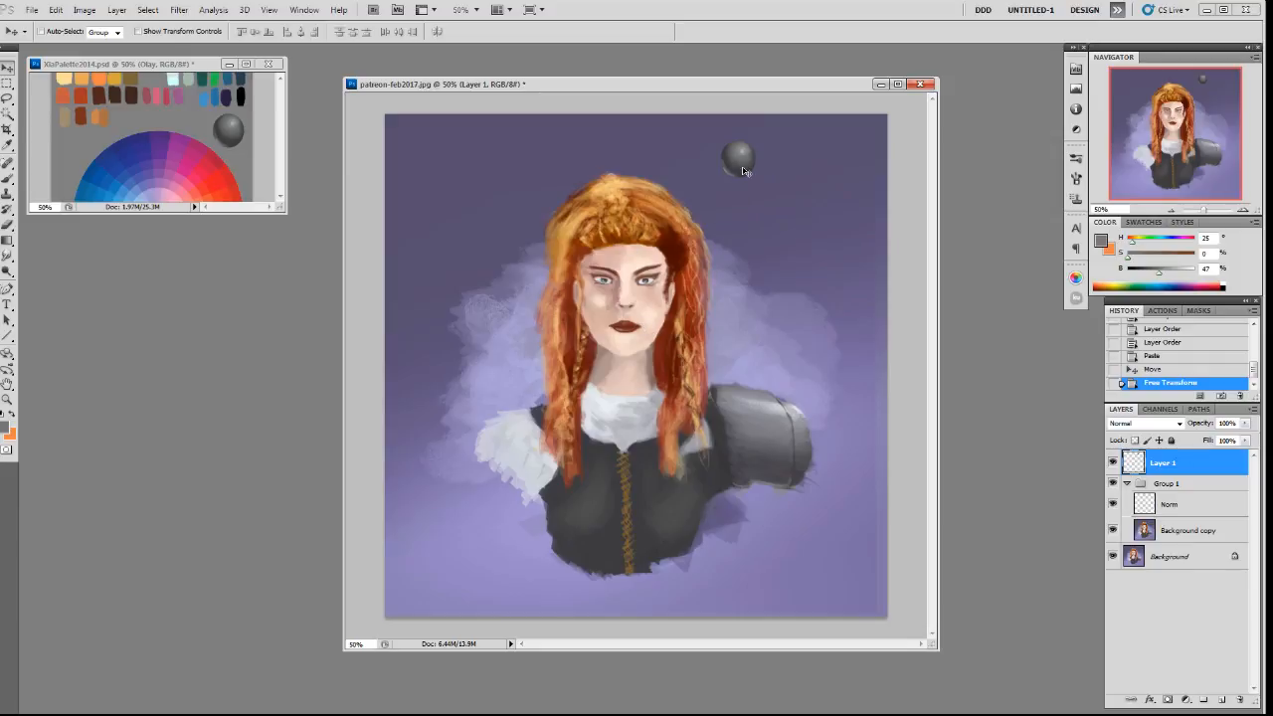
left_click_drag(749, 156, 748, 153)
Duplicate the sphere layer and scale the copy to about 1089% so that it covers the whole figure.
left_click_drag(1199, 476, 1220, 698)
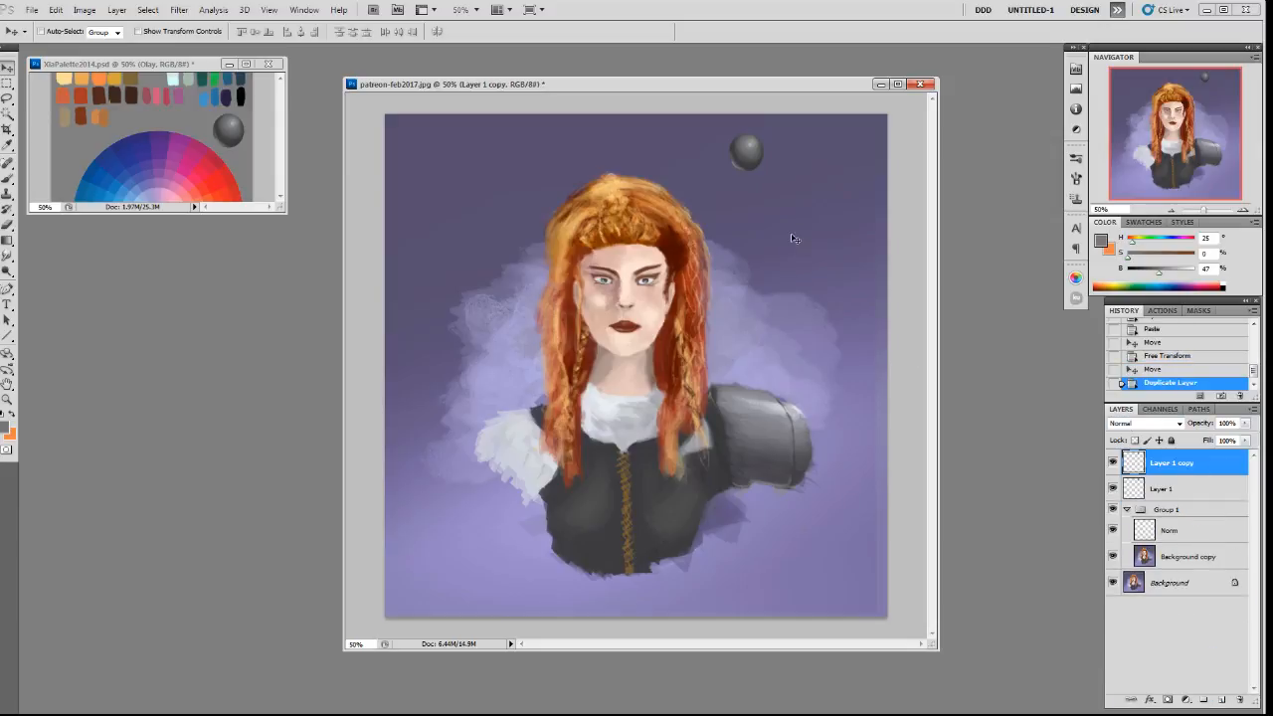
left_click_drag(743, 174, 606, 497)
key("ctrl+t")
left_click_drag(633, 453, 875, 245)
left_click_drag(583, 495, 477, 549)
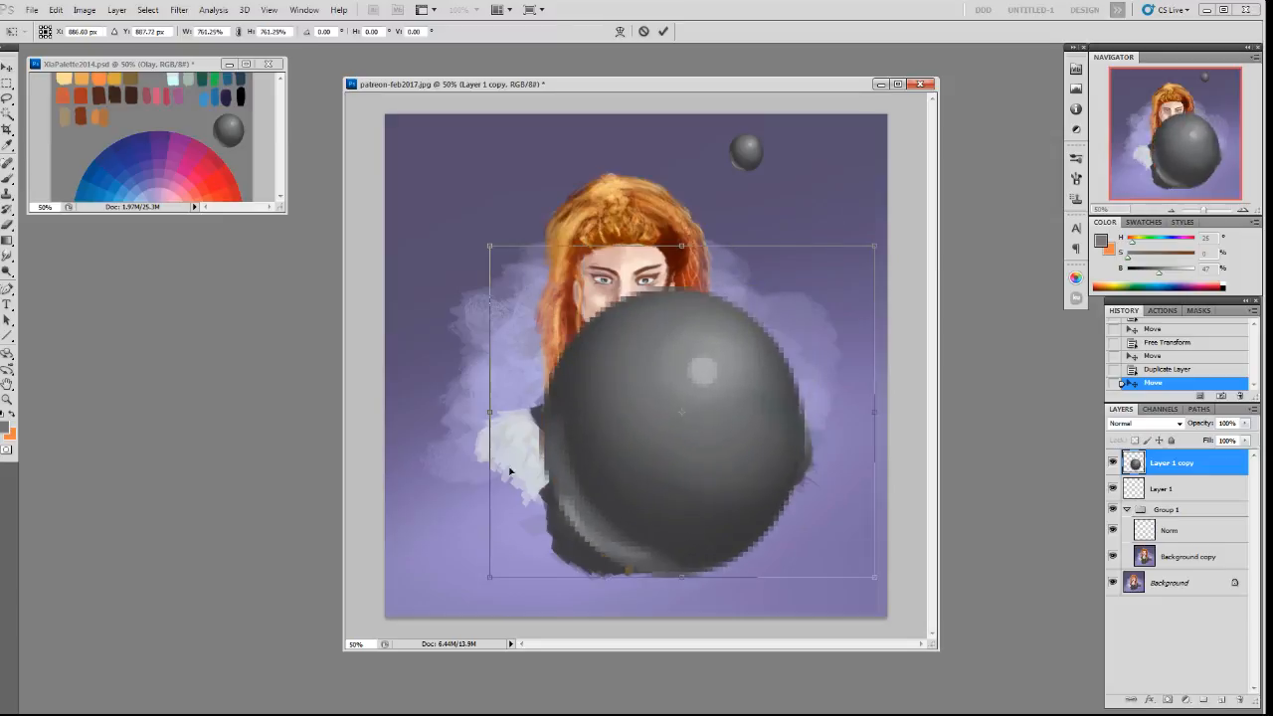
left_click_drag(482, 242, 423, 137)
left_click_drag(801, 480, 919, 560)
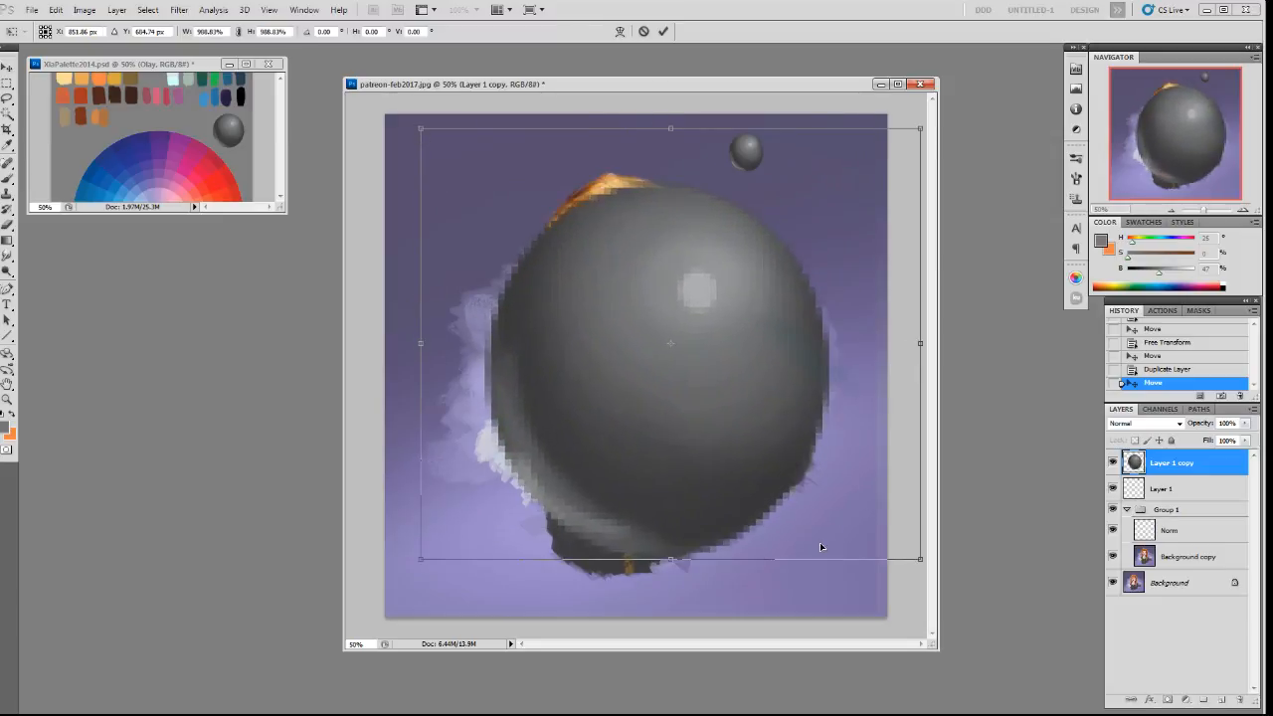
left_click_drag(421, 559, 369, 607)
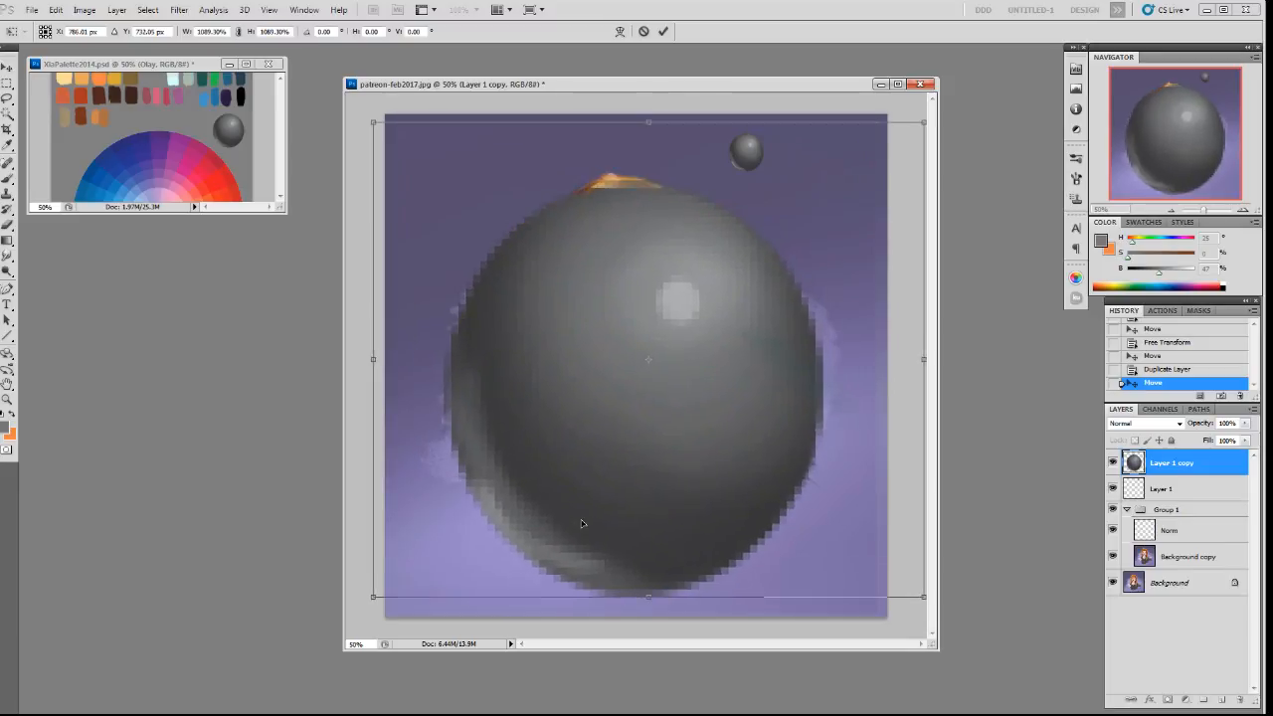
left_click_drag(588, 533, 586, 508)
key("Return")
Set the enlarged sphere's blend mode to Overlay and shift it slightly towards the figure's white sleeve.
left_click(1159, 426)
left_click(1135, 619)
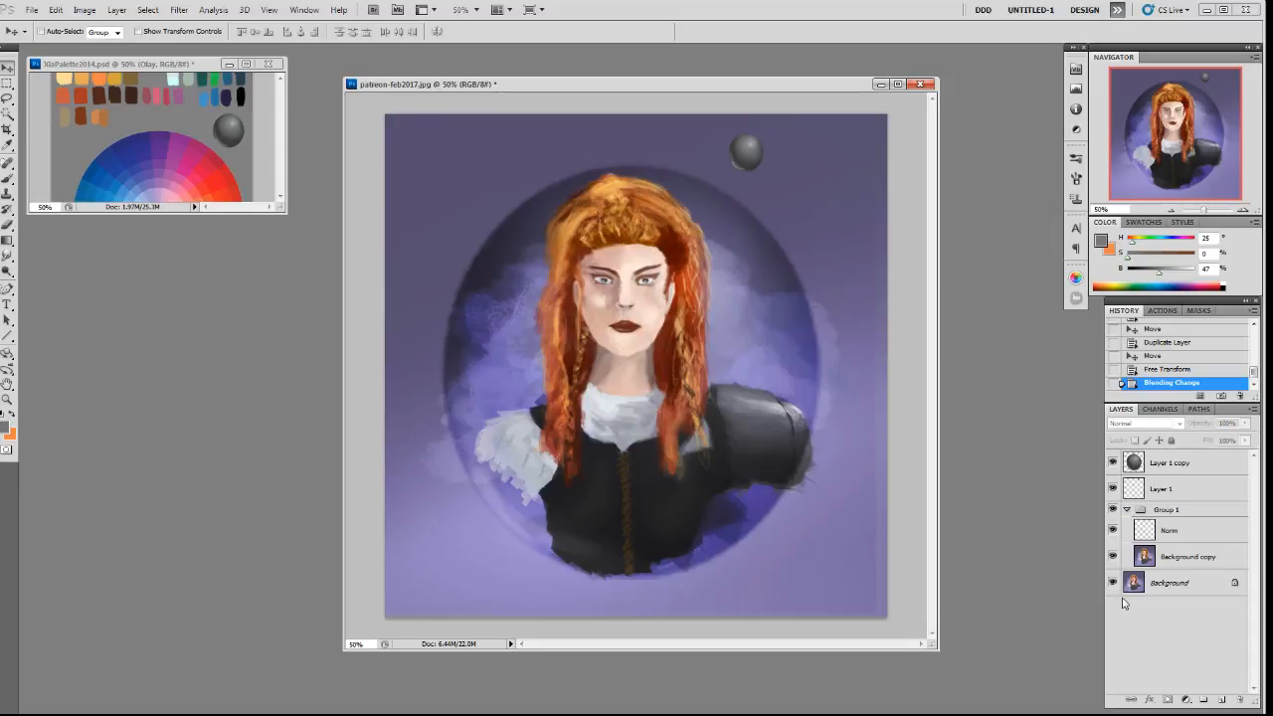
left_click(659, 485)
key("Return")
left_click(741, 451, "ctrl")
left_click_drag(741, 450, 723, 446)
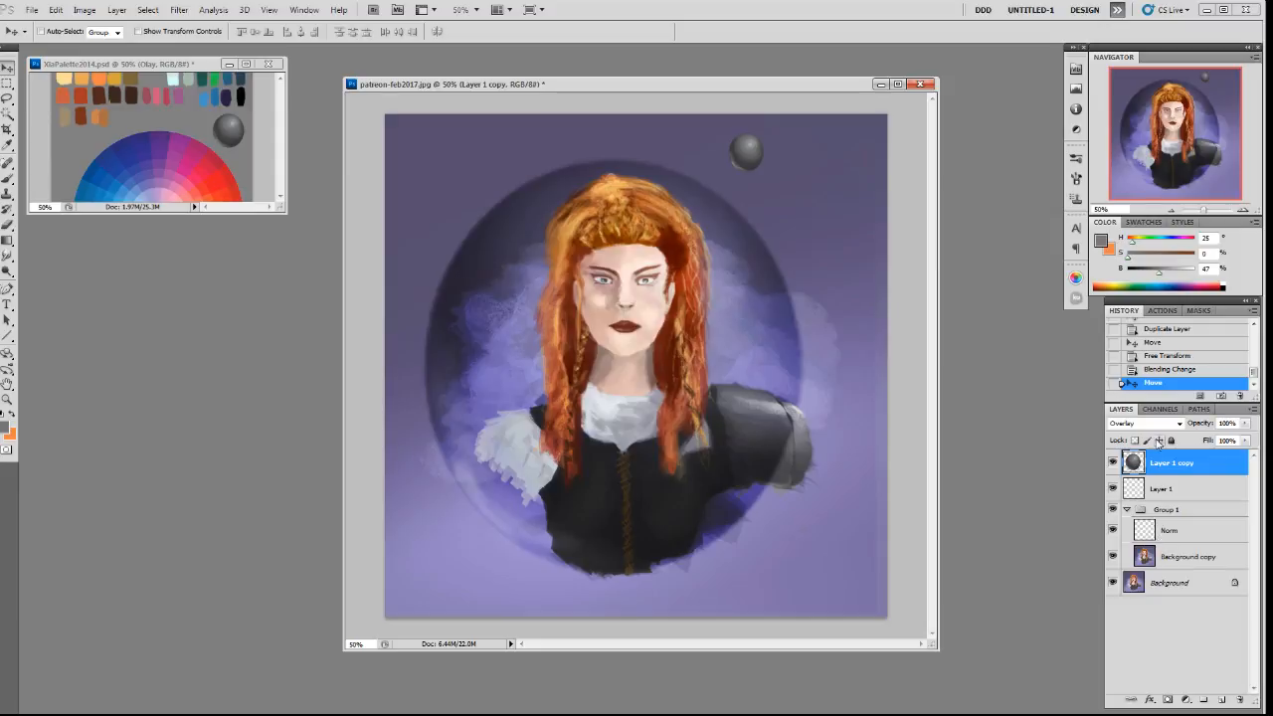
Apply Levels to the enlarged sphere with input black at 13 and input white at 241.
left_click(84, 10)
mouse_move(112, 44)
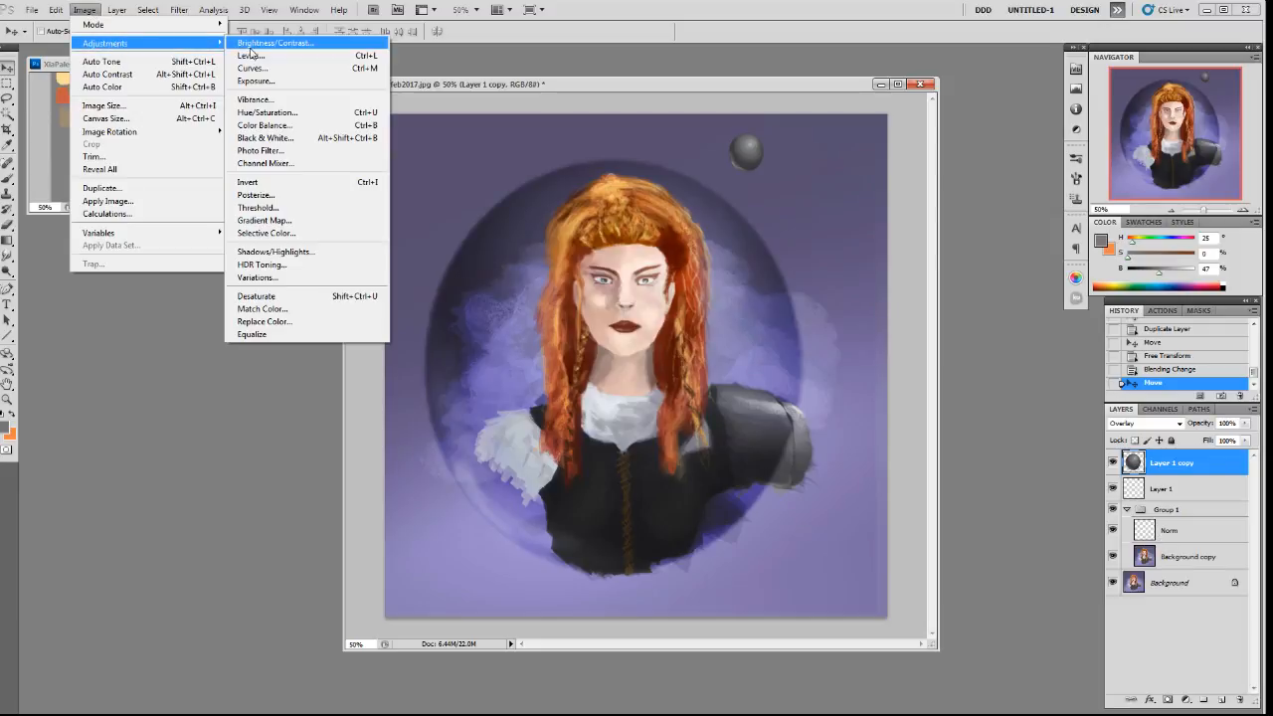
left_click(256, 56)
left_click_drag(1039, 491, 1020, 494)
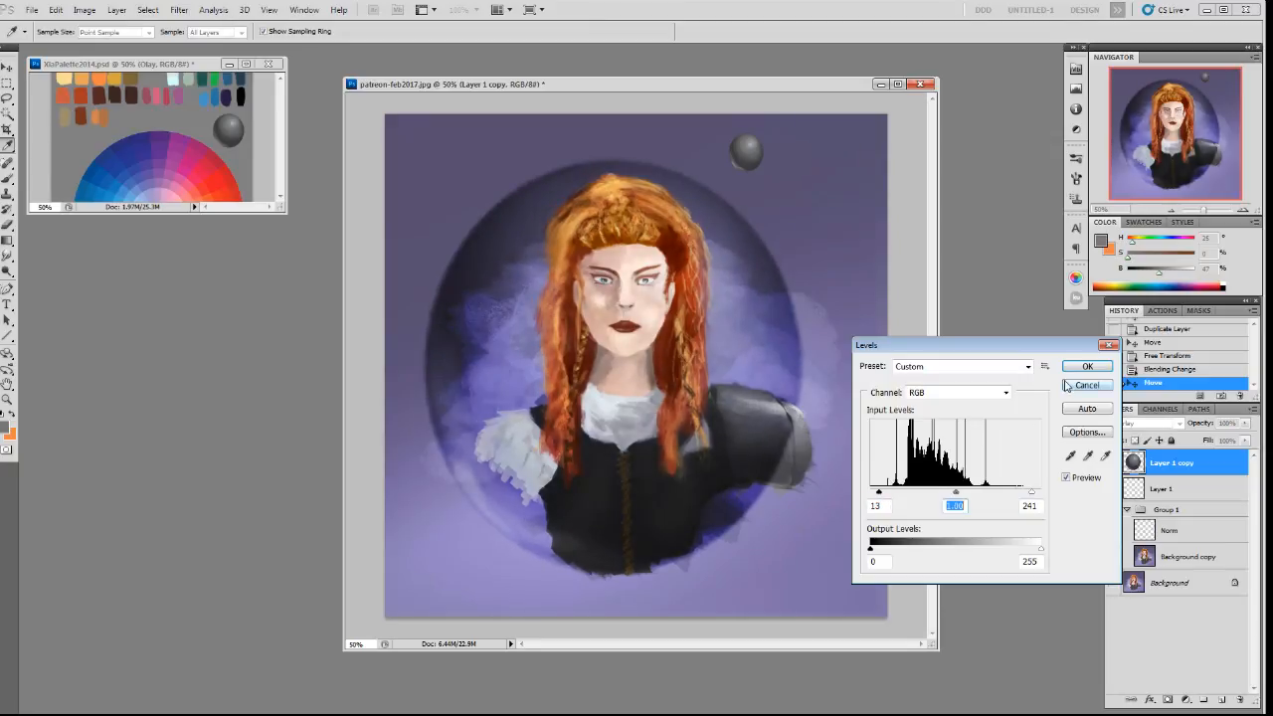
left_click(1086, 366)
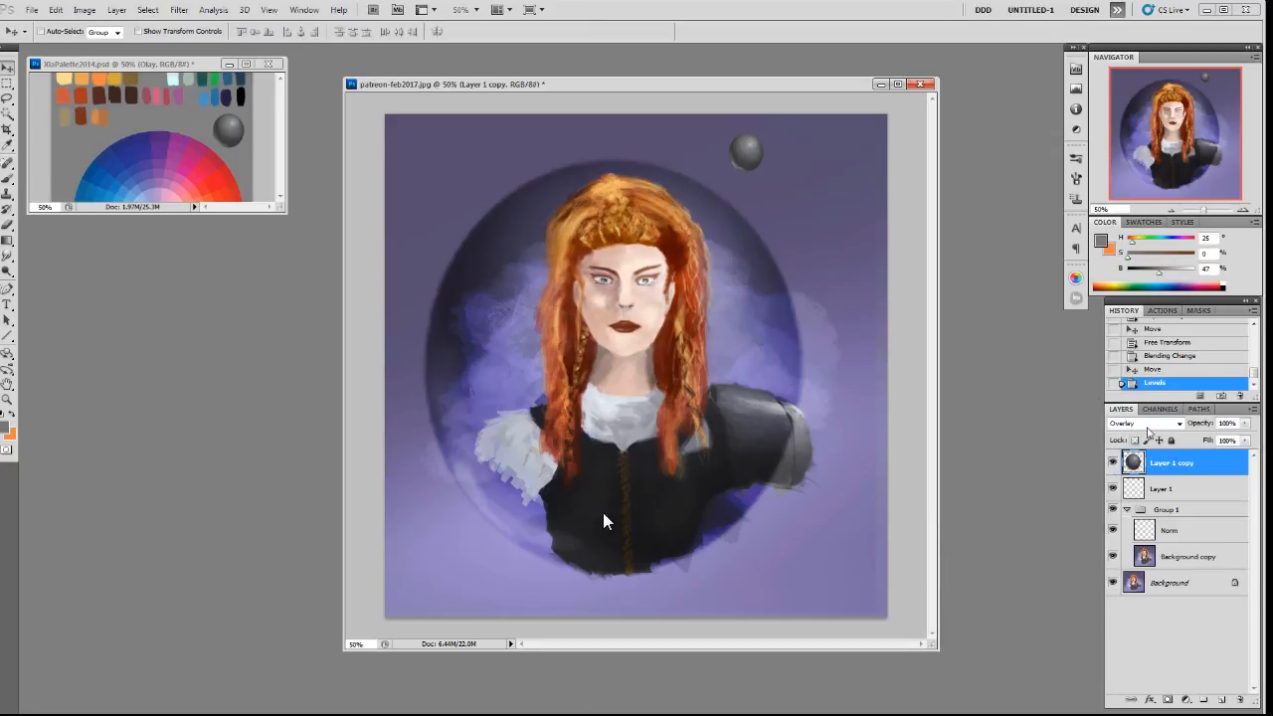
Return the enlarged sphere's blend mode to Normal and hide its layer.
left_click(1144, 424)
left_click(1119, 436)
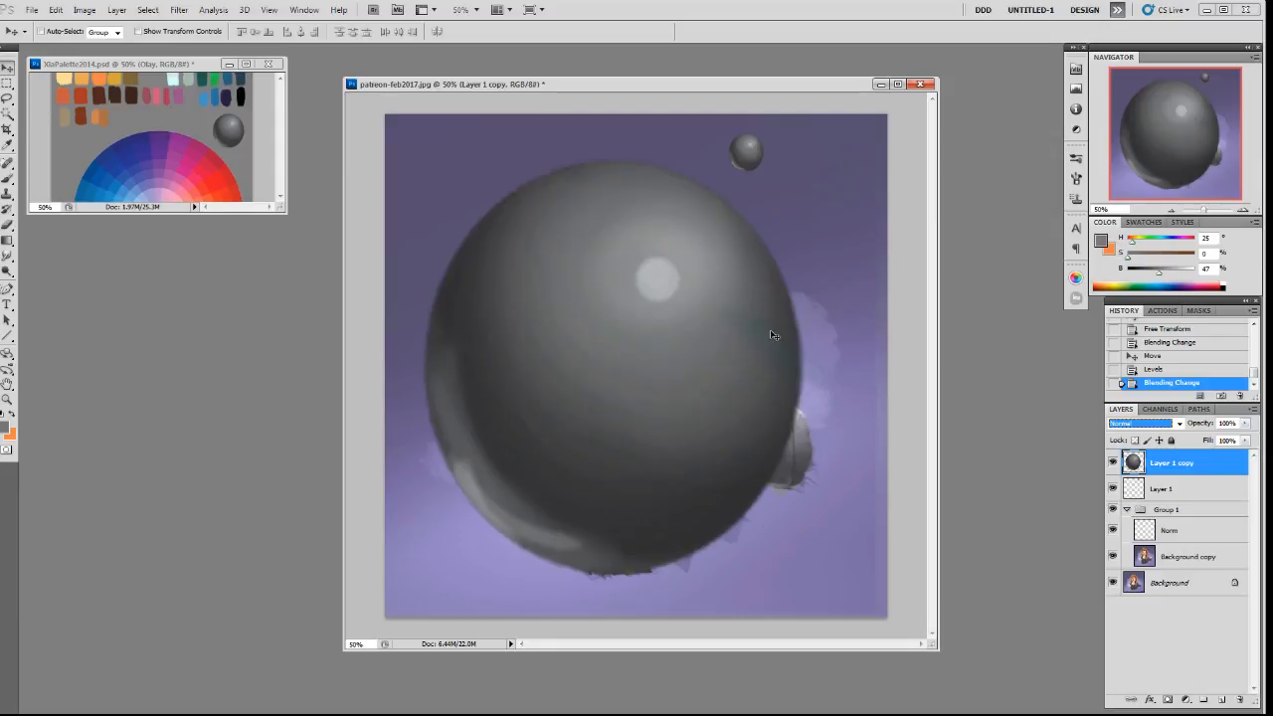
left_click(1113, 463)
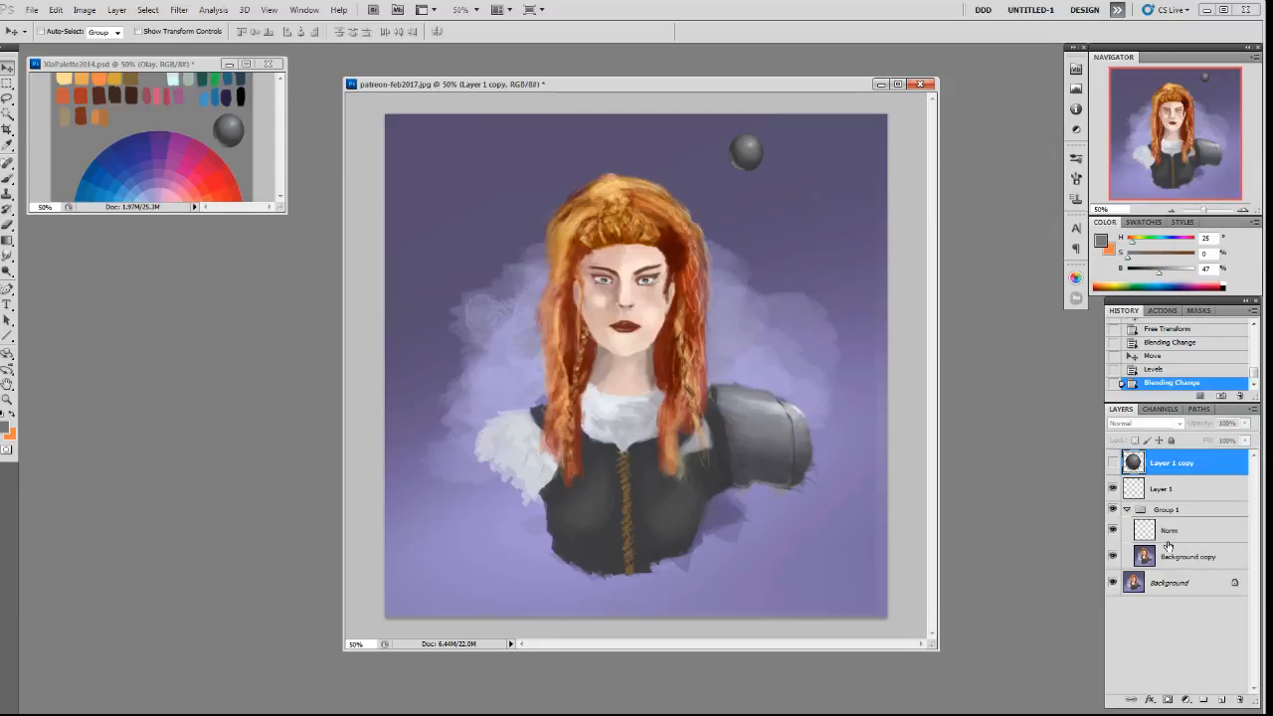
On the Norm layer in Group 1, paint a light skin swatch sampled from the face in the background beside the head.
left_click(1178, 556)
left_click(1173, 530)
key("b")
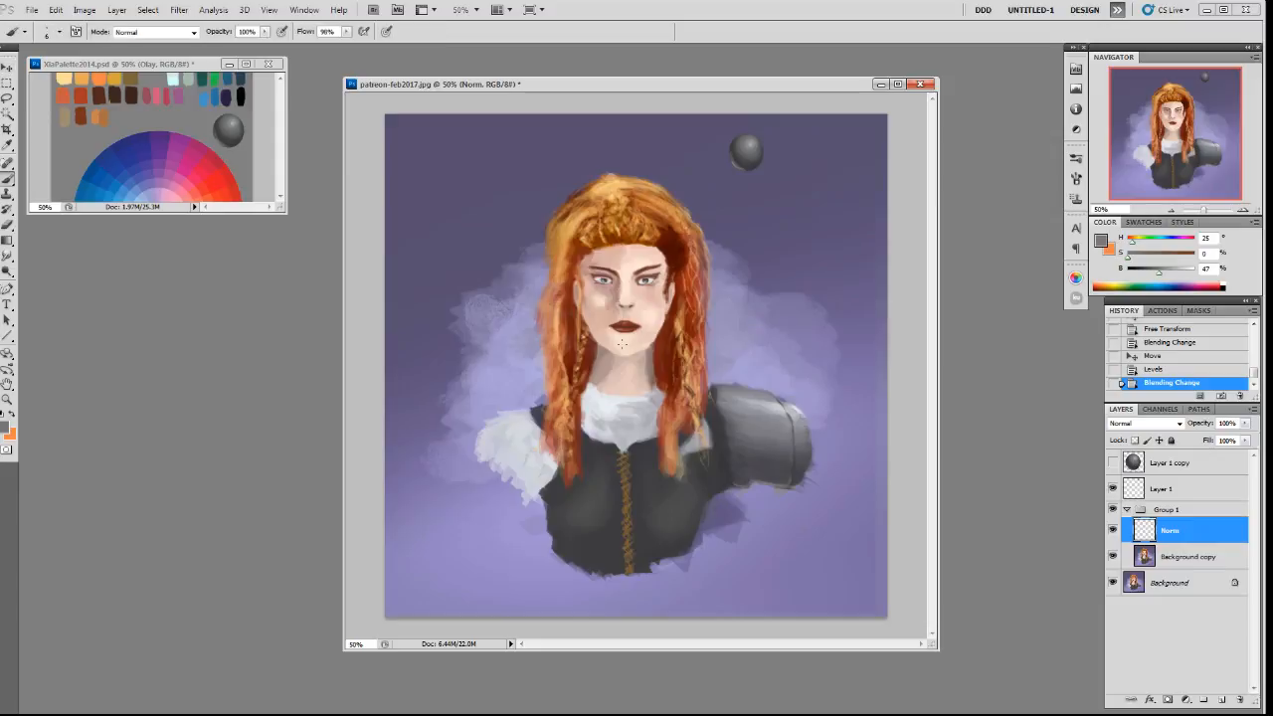
left_click(608, 325, "alt")
right_click(642, 317)
left_click(725, 396)
left_click(770, 239)
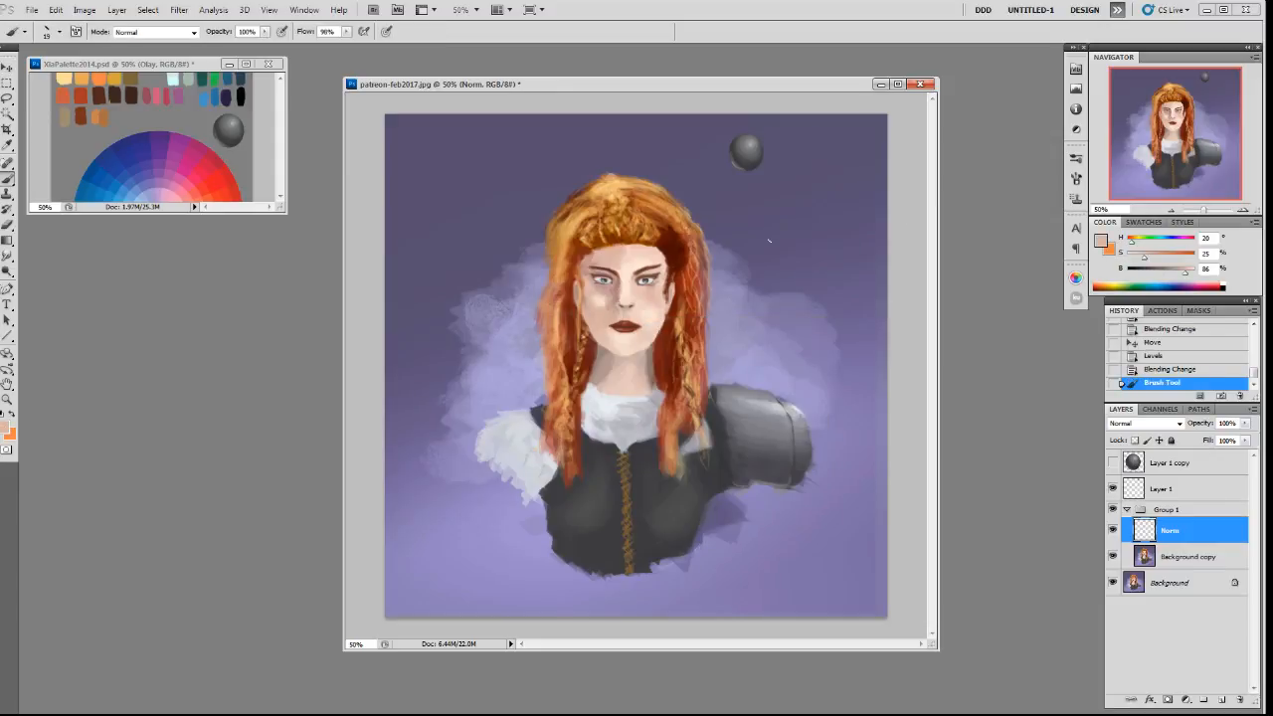
mouse_move(800, 231)
left_mouse_down()
mouse_move(777, 260)
mouse_move(785, 235)
mouse_move(781, 246)
left_mouse_up()
left_click(627, 295, "alt")
left_click(804, 235, "alt")
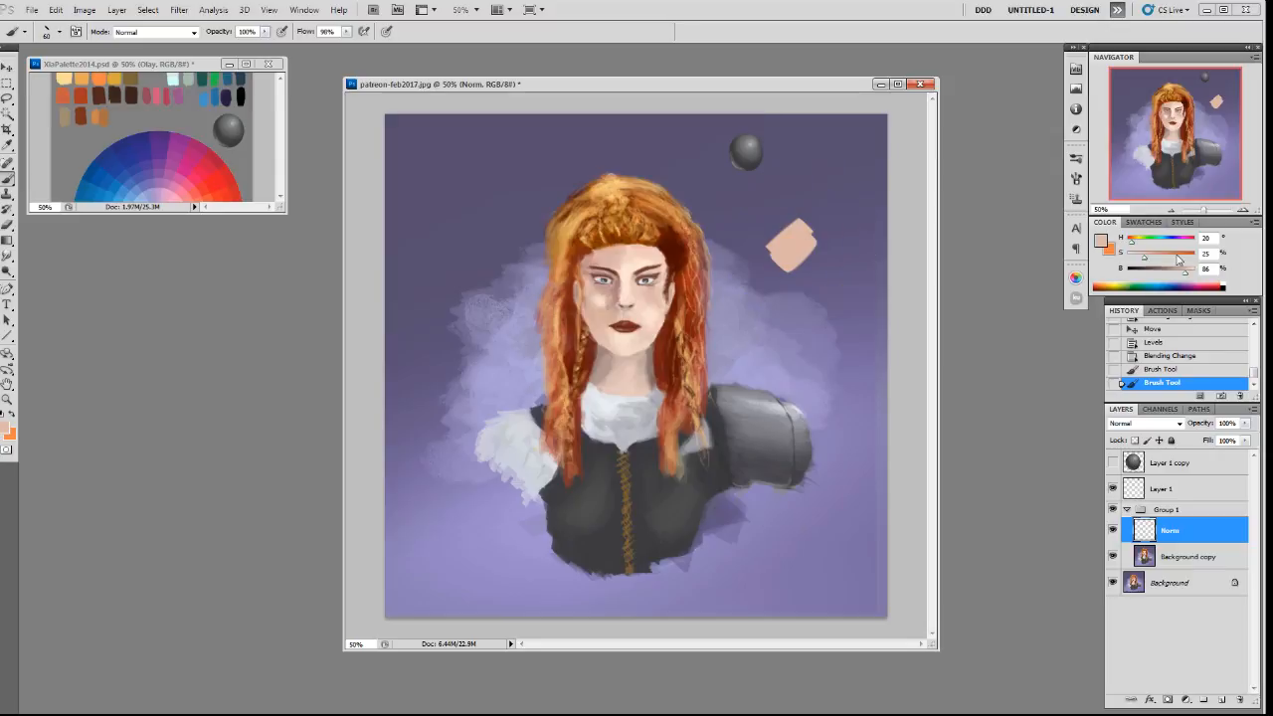
Paint a darker midtone skin swatch at hue 20, saturation 35, brightness 78 overlapping the light one.
left_click(607, 314, "alt")
left_click(614, 250, "alt")
left_click(633, 261, "alt")
left_click(652, 249, "alt")
mouse_move(1181, 274)
left_mouse_down()
mouse_move(1150, 260)
mouse_move(1173, 274)
left_mouse_up()
mouse_move(823, 261)
left_mouse_down()
mouse_move(800, 278)
mouse_move(791, 266)
left_mouse_up()
key("ctrl+z")
left_click(802, 247, "alt")
left_click_drag(1192, 278, 1180, 275)
mouse_move(800, 263)
left_mouse_down()
mouse_move(827, 248)
mouse_move(825, 281)
left_mouse_up()
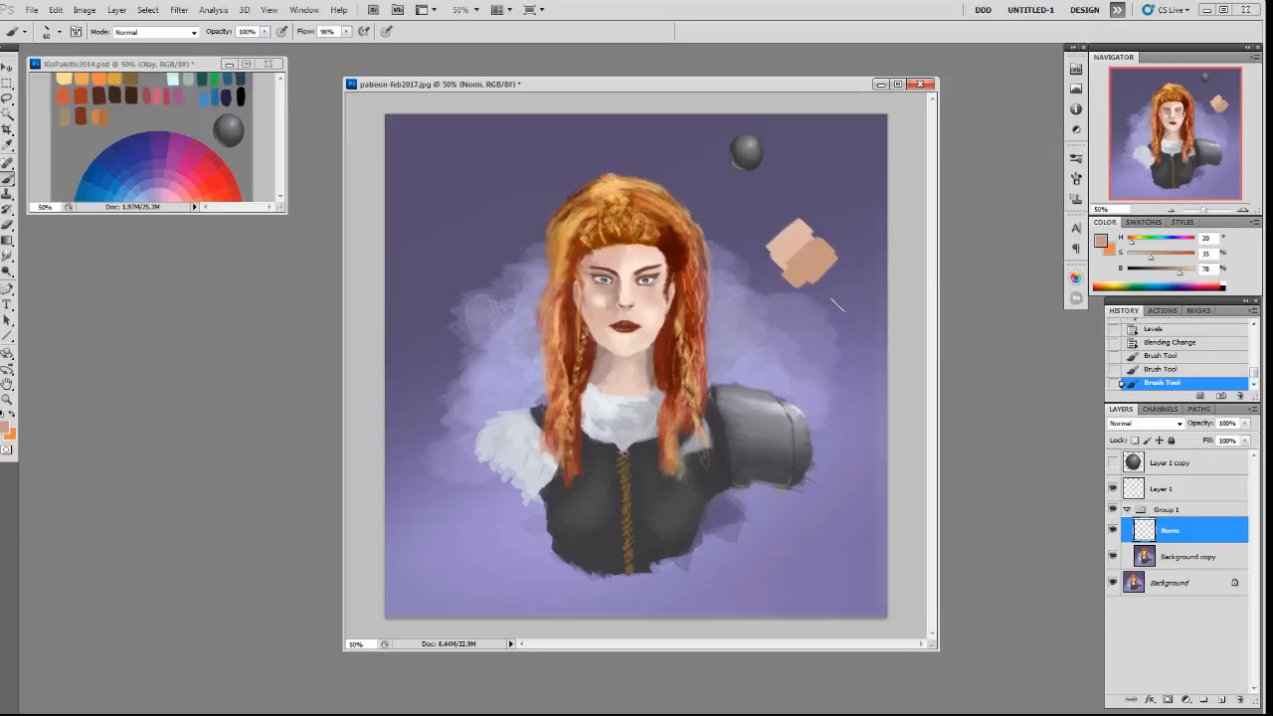
Extend the skin swatches with a brown at saturation 45, brightness 67 and a dark brown at saturation 58, brightness 40.
left_click(1171, 277)
left_click(1156, 257)
left_click_drag(803, 296, 835, 273)
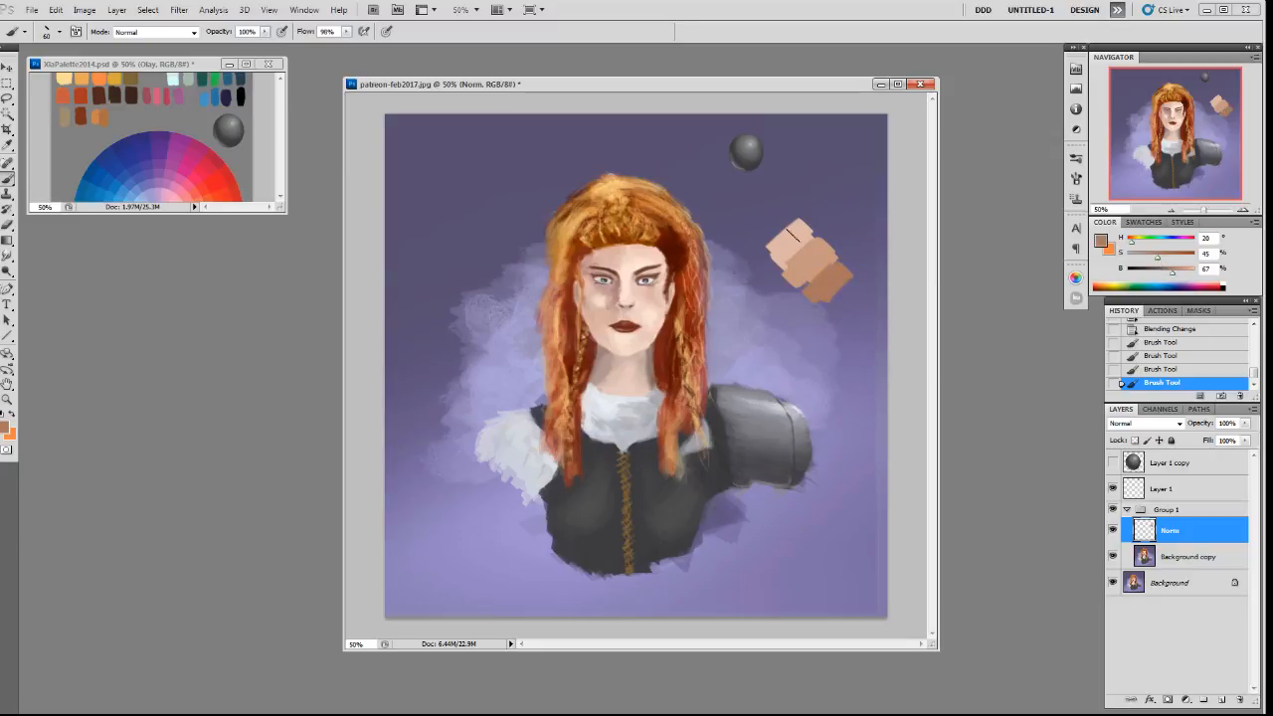
left_click(1156, 275)
left_click(1165, 258)
left_click(816, 324)
left_click(816, 324)
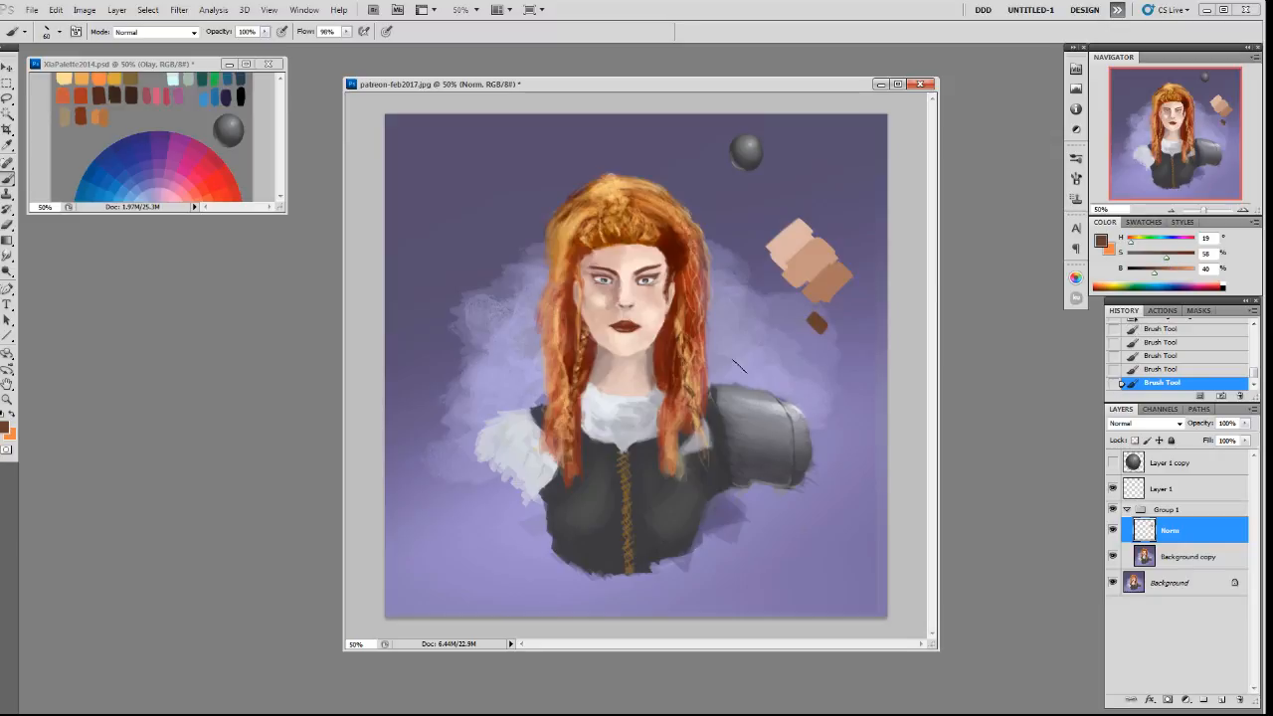
Paint a dark red lip swatch at hue 349, saturation 64, brightness 49 below the skin swatches.
left_click(633, 316, "alt")
left_click_drag(1132, 246, 1195, 248)
left_click_drag(1176, 260, 1169, 261)
mouse_move(837, 356)
left_mouse_down()
mouse_move(827, 366)
mouse_move(843, 359)
left_mouse_up()
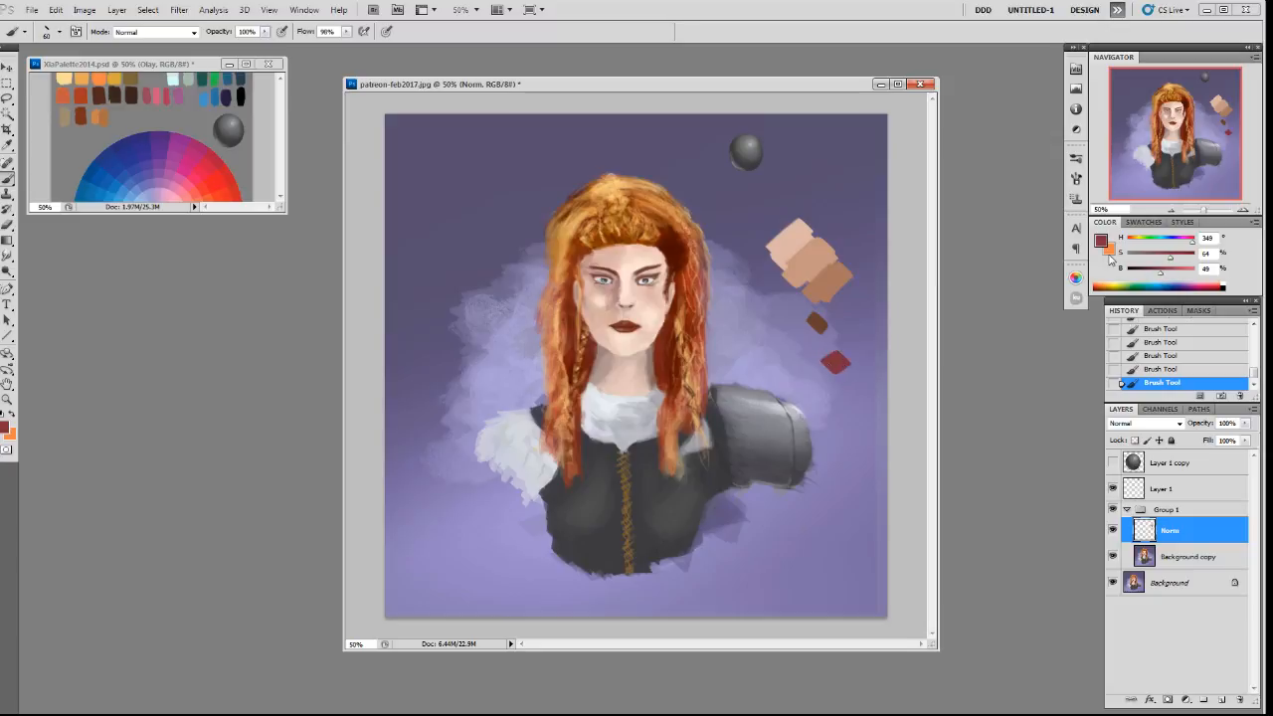
Paint a lighter lip swatch at saturation 51, brightness 69 directly below the dark red one.
left_click_drag(1164, 278, 1168, 278)
left_click_drag(847, 382, 833, 377)
key("ctrl+z")
left_click_drag(1169, 272, 1175, 272)
left_click_drag(842, 377, 829, 377)
Move the swatch layer out of Group 1 above Layer 1, and add a new Norm layer above Background copy.
left_click_drag(1189, 532, 1177, 481)
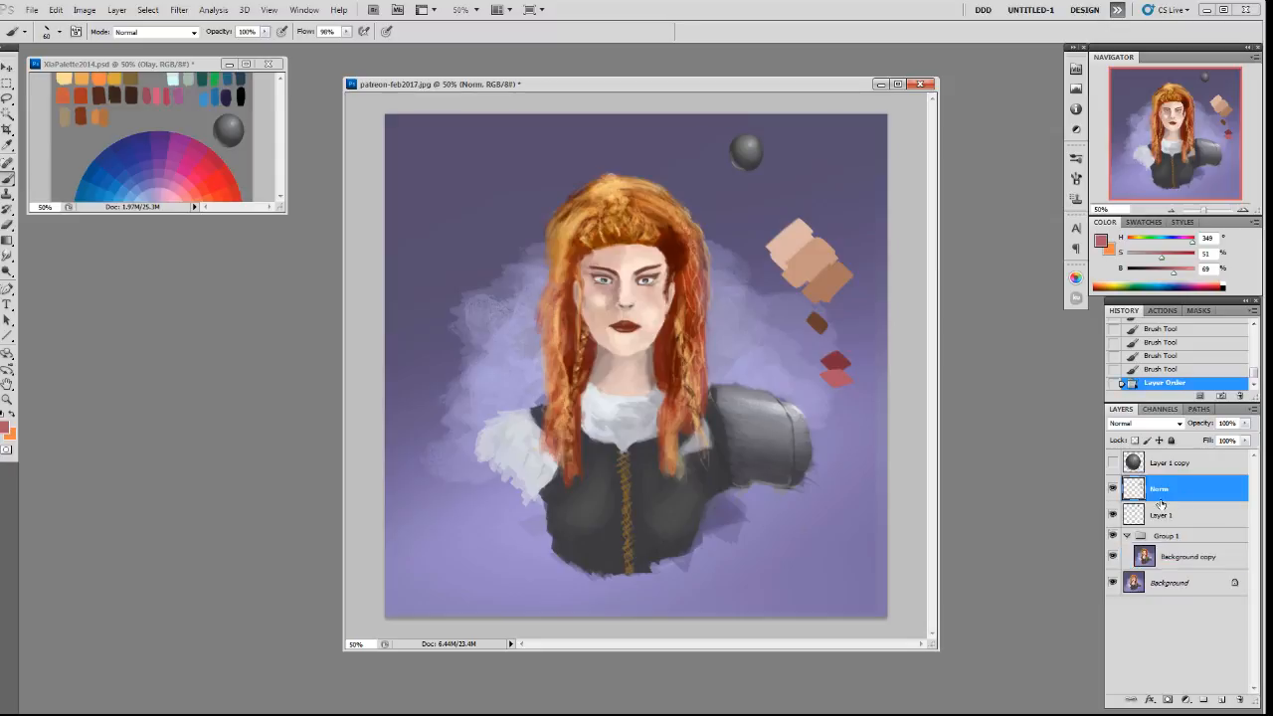
left_click(1175, 555)
key("F2")
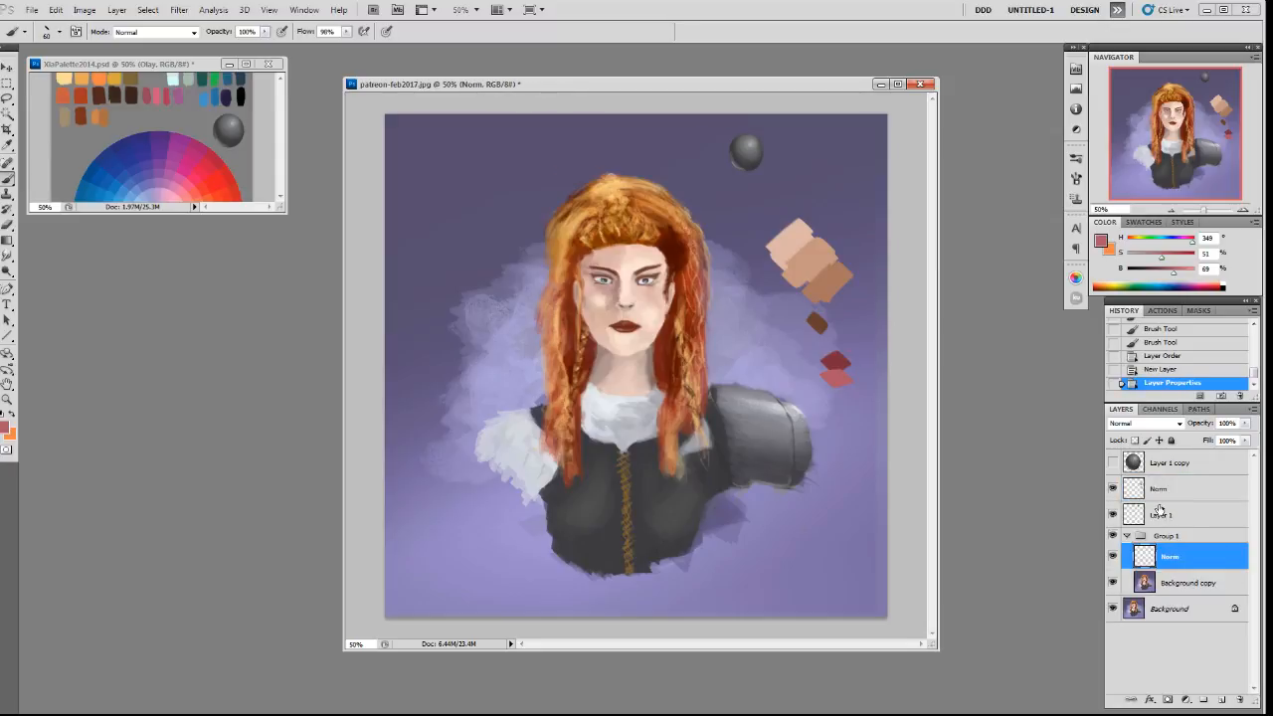
Paint over the face on the new layer with a larger brush in the light skin swatch colour, and hide that layer.
left_click(799, 239, "alt")
key("bracketright")
key("bracketright")
key("bracketright")
left_click_drag(619, 276, 616, 334)
key("ctrl+z")
mouse_move(615, 269)
left_mouse_down()
mouse_move(599, 335)
mouse_move(601, 289)
mouse_move(634, 300)
mouse_move(627, 335)
mouse_move(640, 273)
mouse_move(660, 270)
mouse_move(616, 345)
mouse_move(648, 305)
mouse_move(593, 312)
mouse_move(656, 278)
mouse_move(605, 334)
mouse_move(604, 269)
mouse_move(627, 260)
mouse_move(646, 312)
left_mouse_up()
left_click(1111, 559)
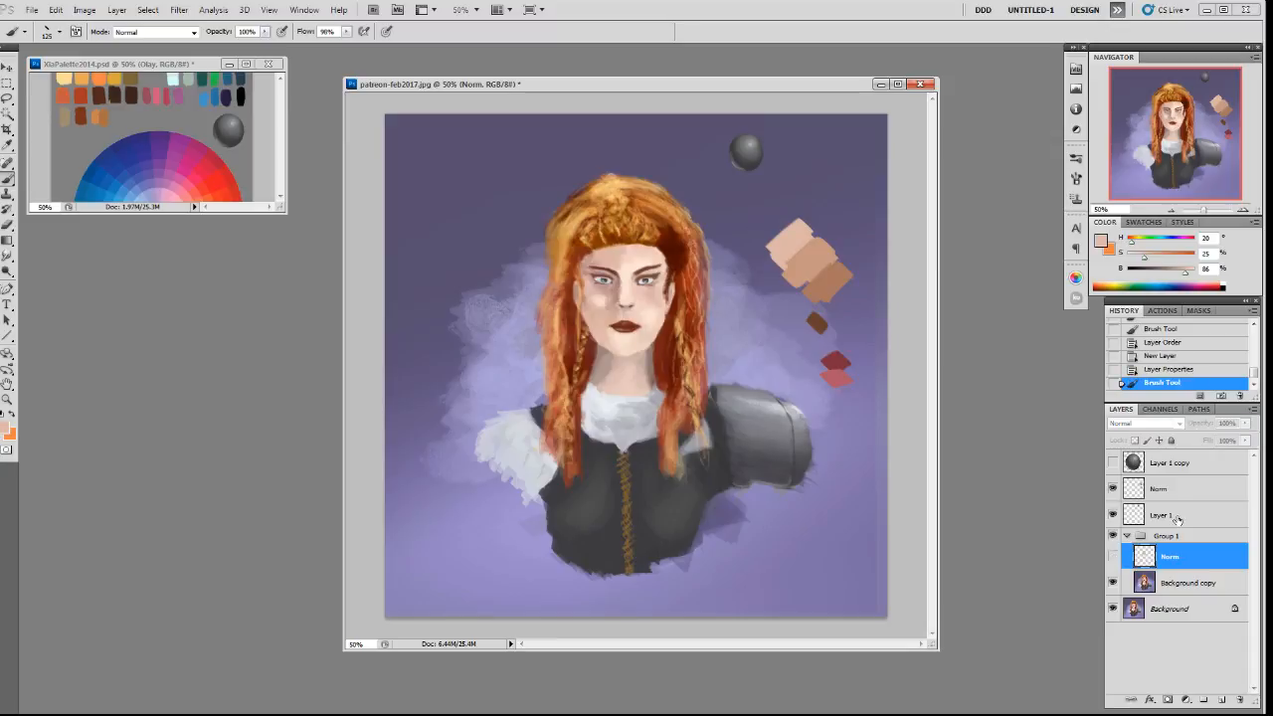
On a new layer above the swatches, draw a thin green vertical guide from head top to chin, ticked at both ends and eye level.
left_click(1169, 494)
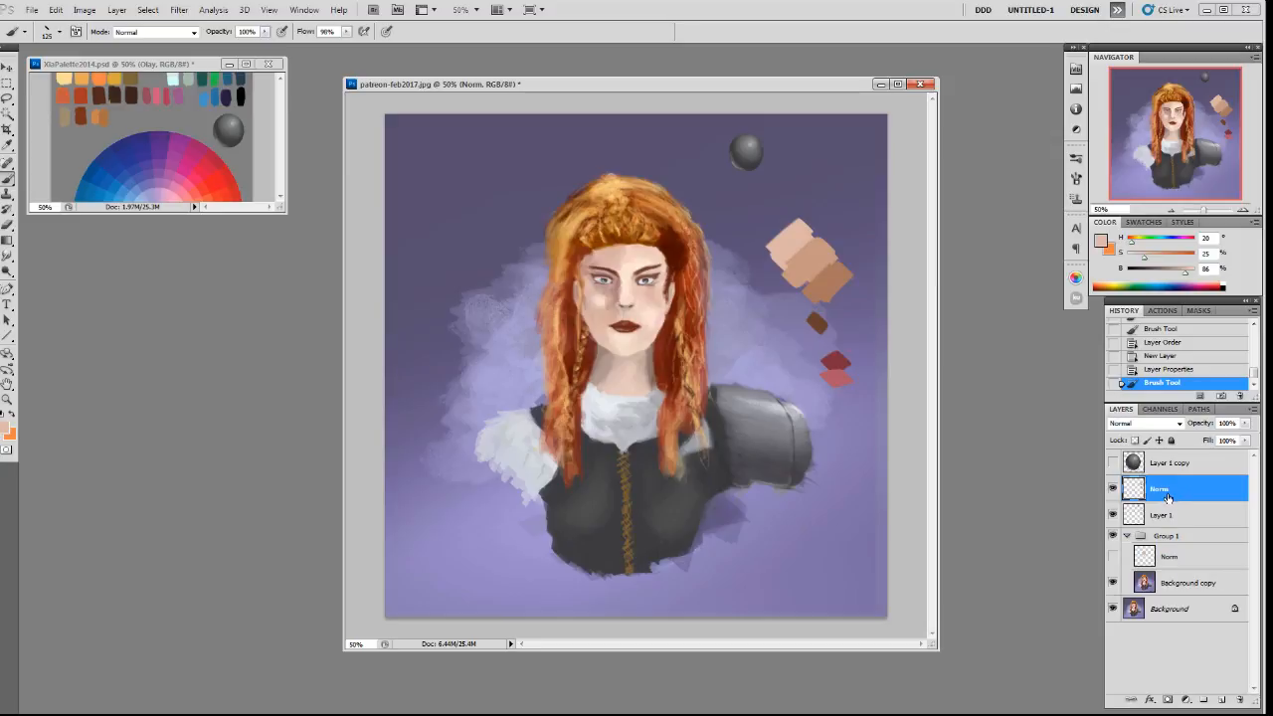
key("ctrl+shift+alt+n")
left_click(214, 81, "alt")
key("bracketleft")
key("bracketleft")
key("bracketleft")
key("bracketleft")
key("bracketleft")
key("bracketleft")
key("bracketleft")
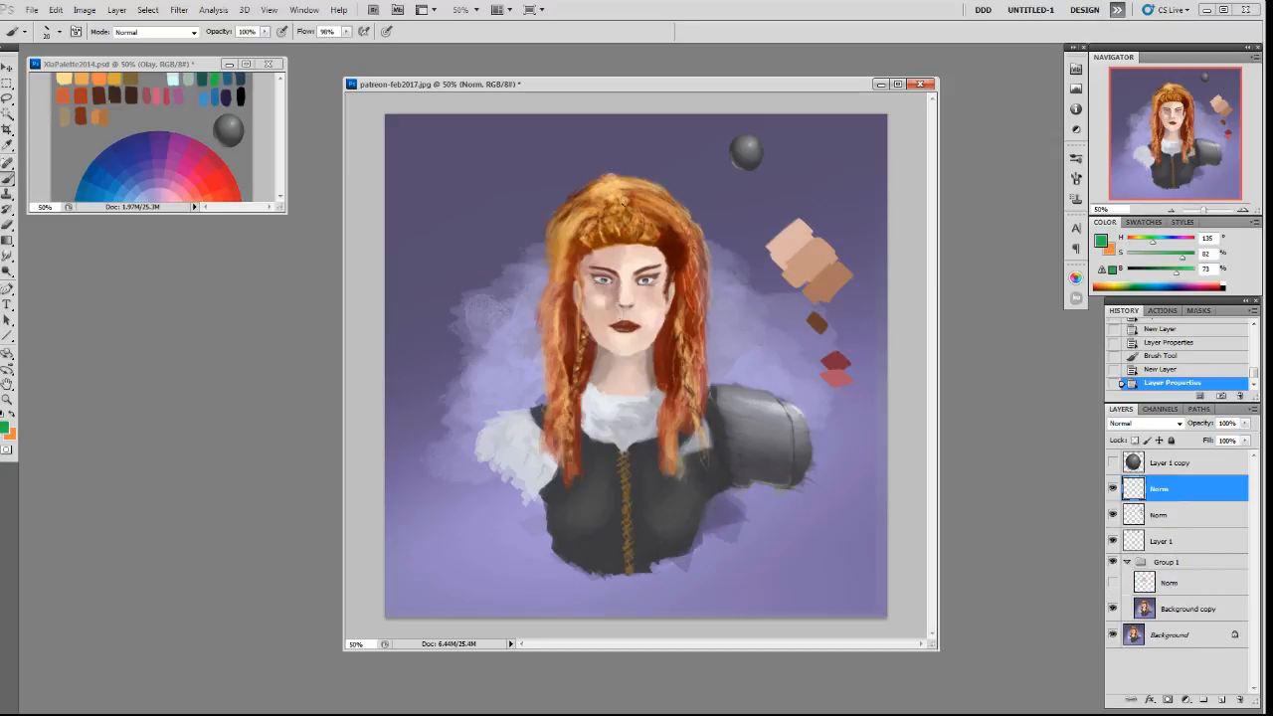
left_click_drag(627, 199, 626, 352)
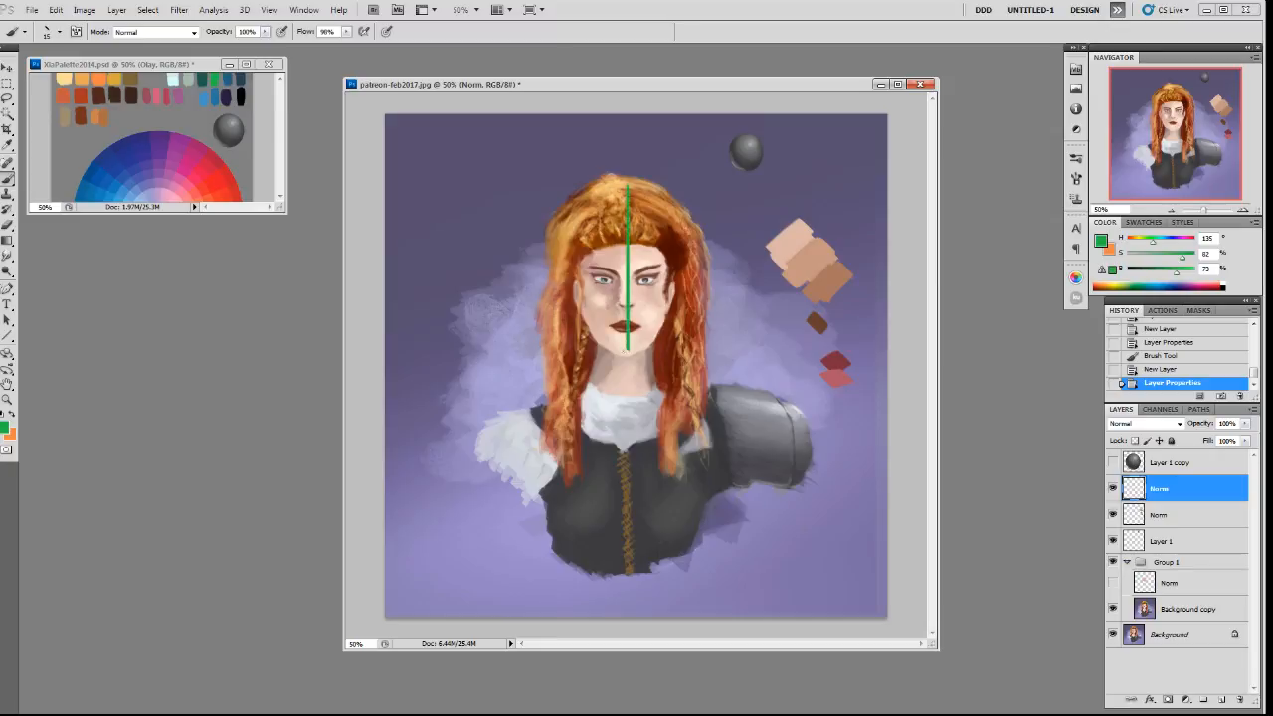
left_click(625, 179)
mouse_move(624, 175)
left_mouse_down()
mouse_move(625, 366)
mouse_move(630, 286)
left_mouse_up()
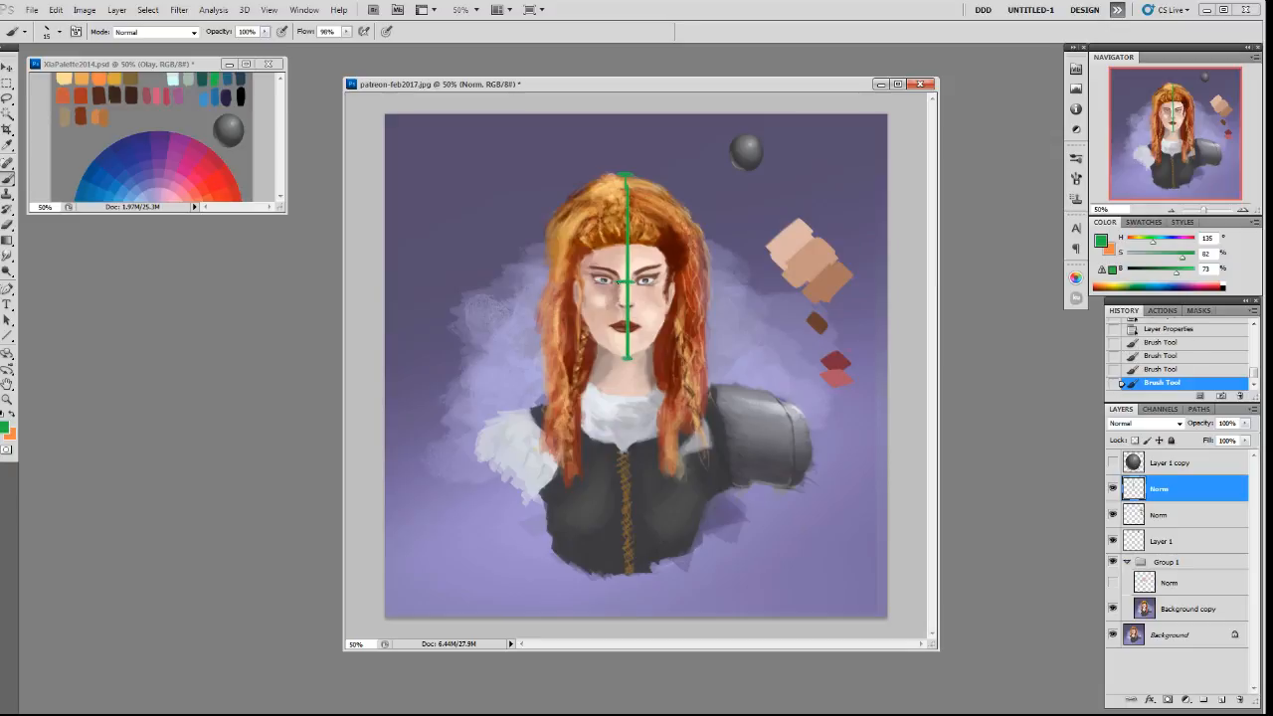
Duplicate the eye-to-chin half of the guide twice beside the face, stacked above and below eye level, and deselect.
mouse_move(625, 282)
left_mouse_down()
mouse_move(644, 282)
mouse_move(622, 358)
mouse_move(676, 353)
mouse_move(676, 276)
left_mouse_up()
key("m")
key("ctrl+d")
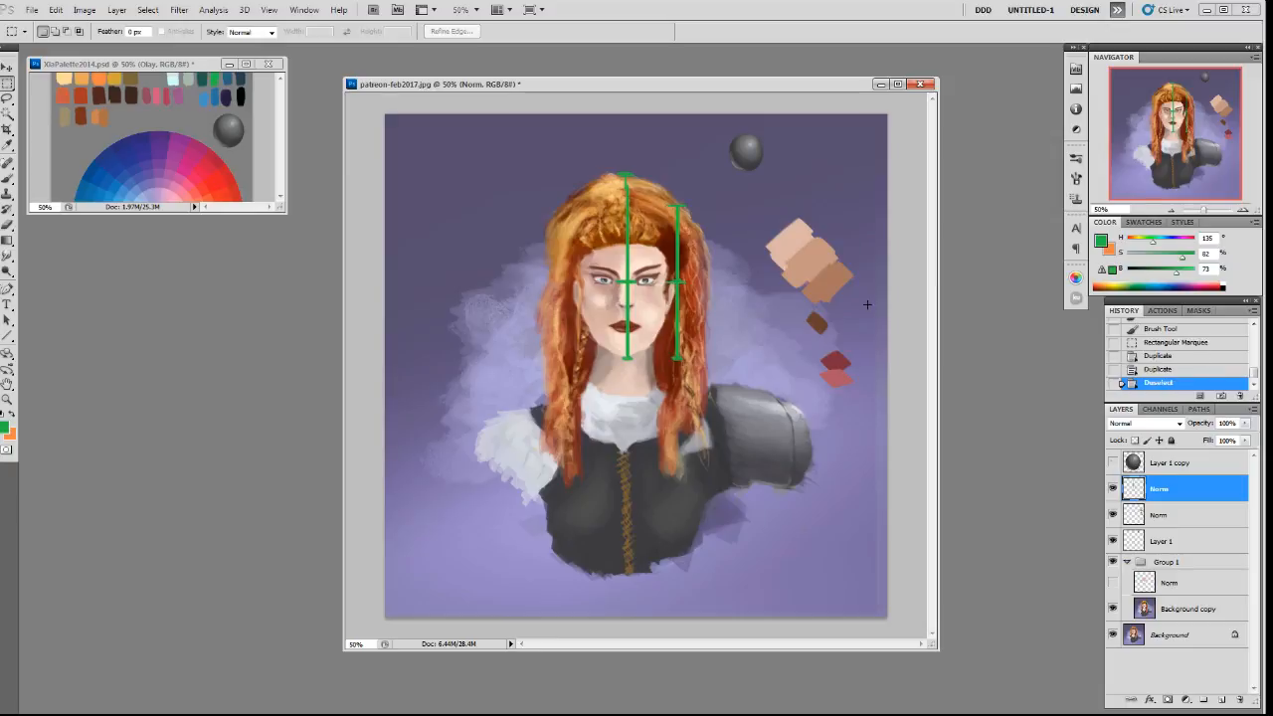
On a new layer above Background copy, cover the top of the hair with sampled background purple down to the shorter guide's upper tick.
left_click(1168, 584)
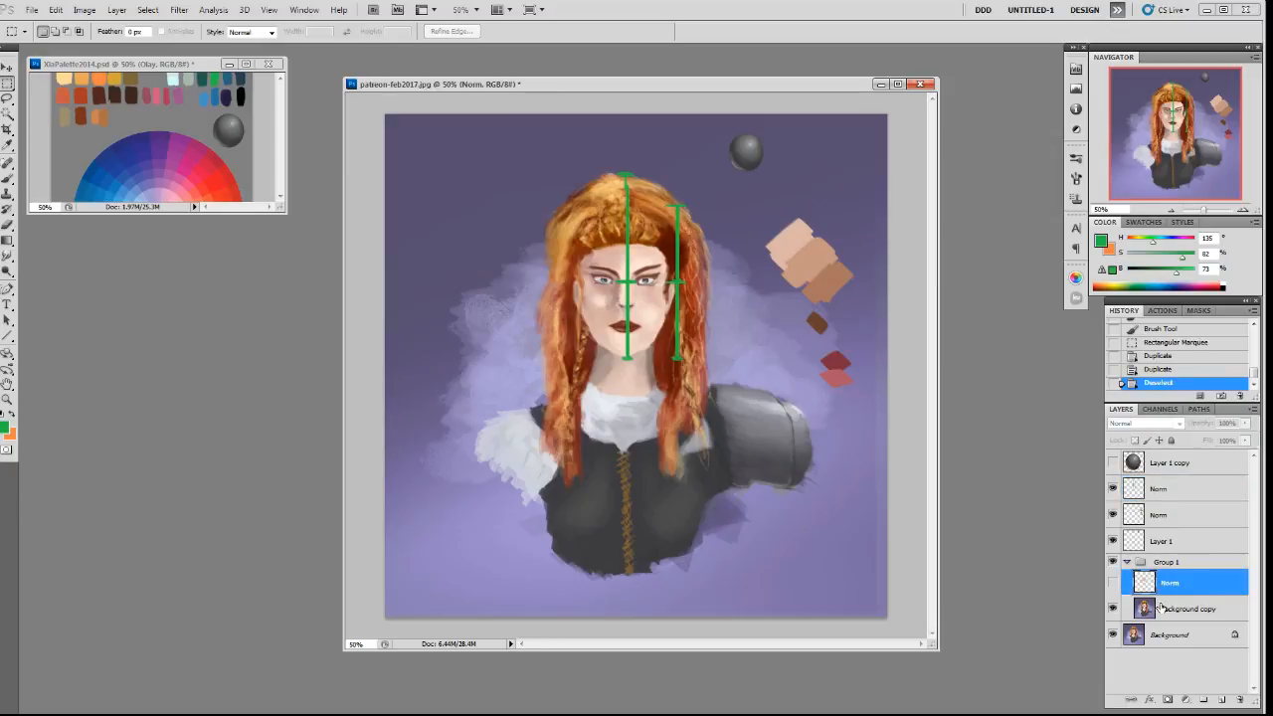
left_click(1161, 609)
key("ctrl+shift+alt+n")
key("b")
left_click(673, 184, "alt")
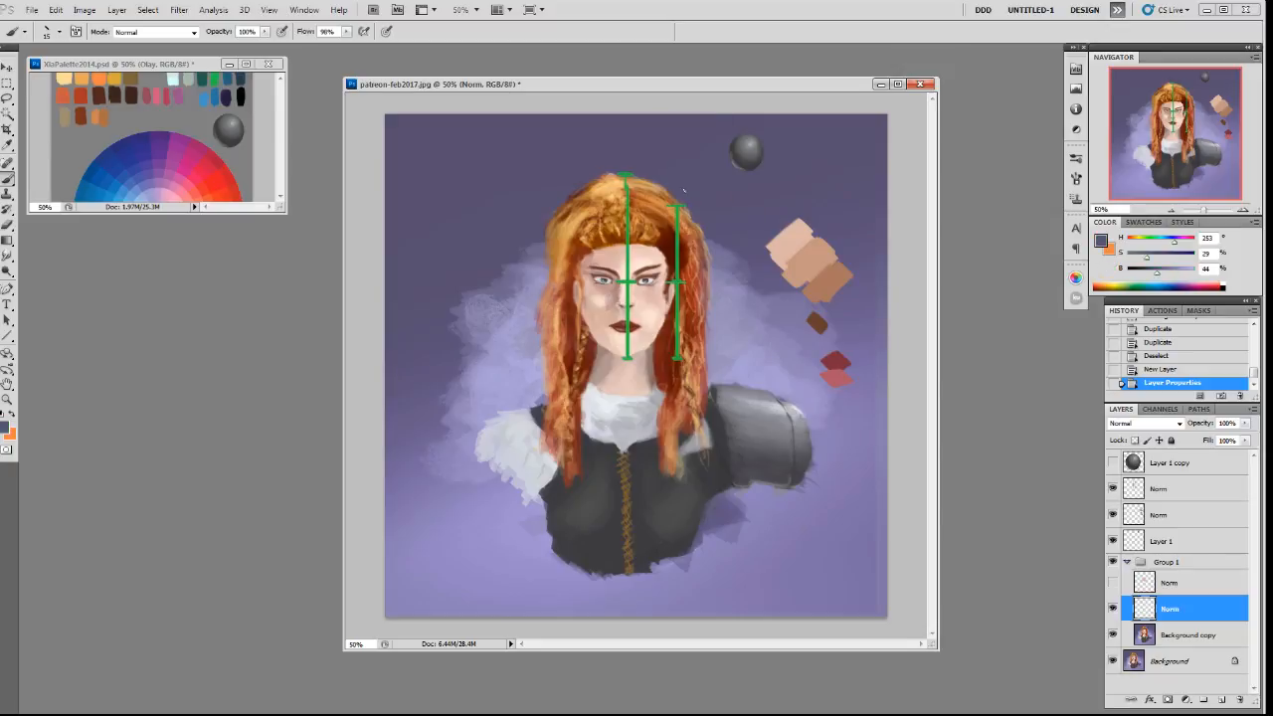
mouse_move(554, 197)
left_mouse_down()
mouse_move(682, 191)
mouse_move(637, 194)
mouse_move(694, 204)
mouse_move(608, 196)
mouse_move(642, 191)
mouse_move(556, 229)
left_mouse_up()
mouse_move(595, 183)
left_mouse_down()
mouse_move(621, 164)
mouse_move(641, 181)
left_mouse_up()
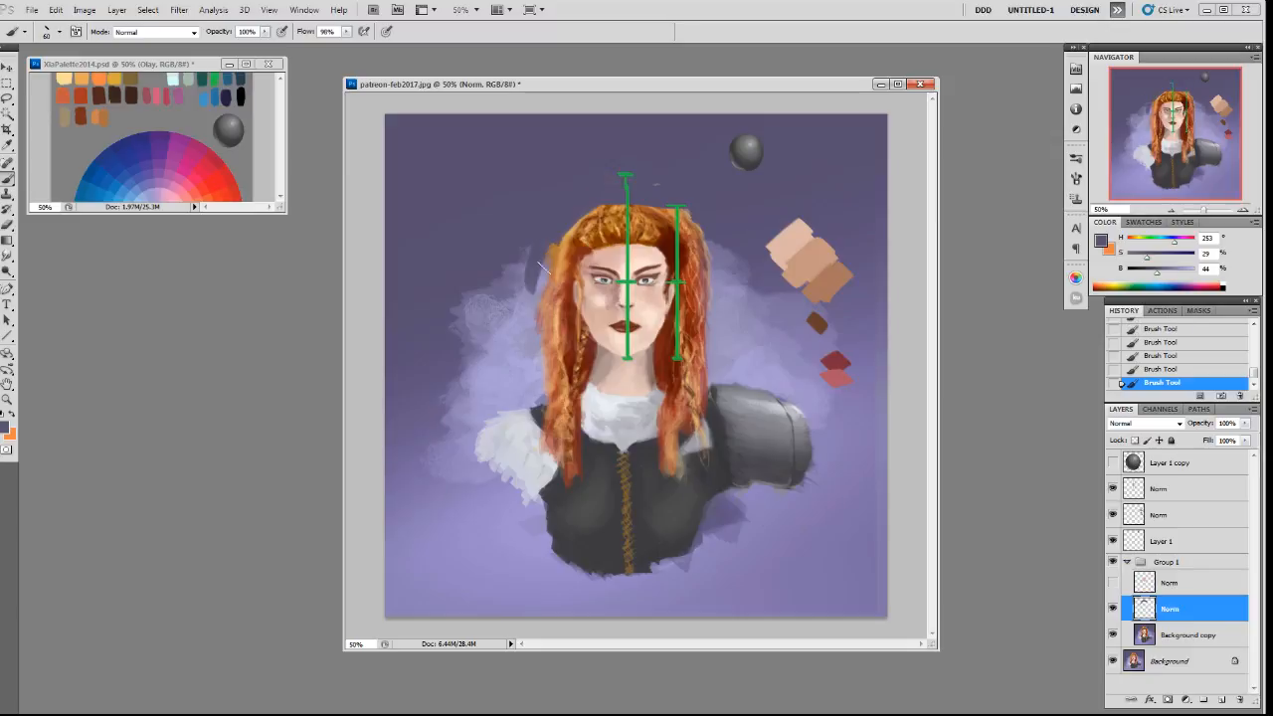
Paint background purple along both sides of the hair to narrow its outline from the crown to the shoulders.
mouse_move(509, 366)
left_mouse_down()
mouse_move(532, 263)
mouse_move(537, 363)
left_mouse_up()
mouse_move(666, 199)
left_mouse_down()
mouse_move(703, 240)
mouse_move(680, 209)
mouse_move(699, 331)
mouse_move(697, 228)
left_mouse_up()
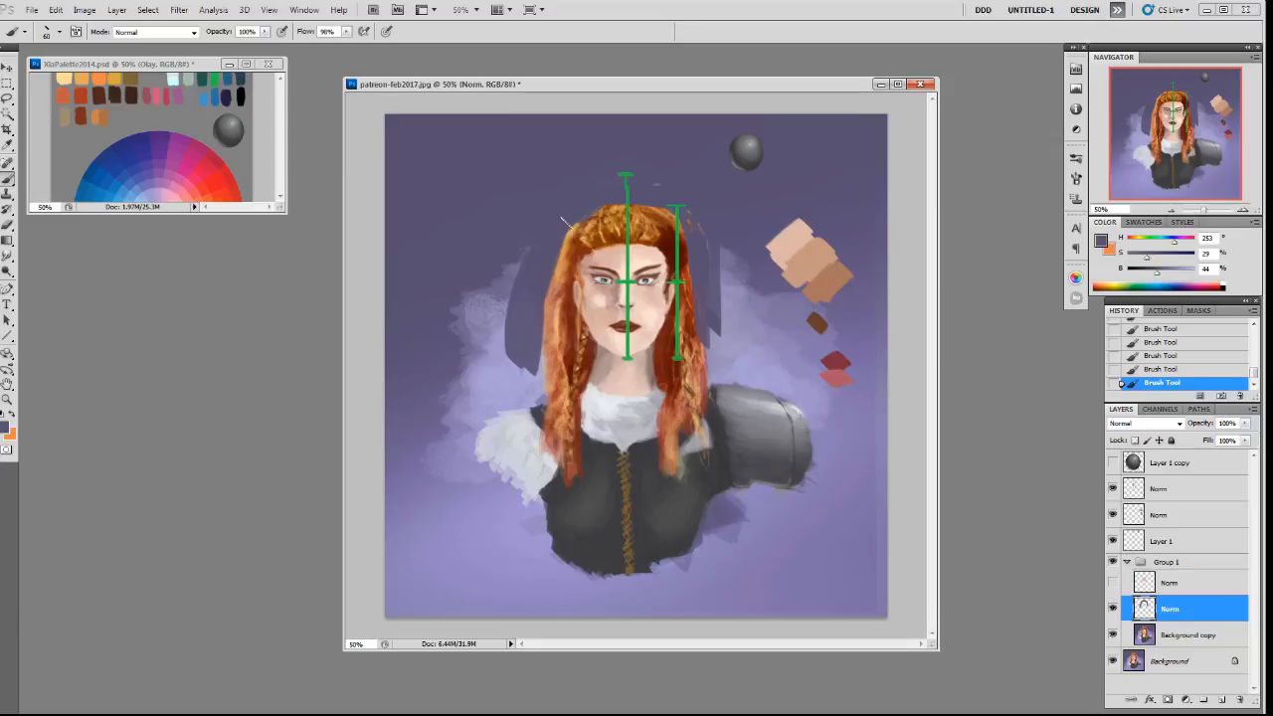
left_click_drag(697, 253, 712, 354)
mouse_move(548, 276)
left_mouse_down()
mouse_move(545, 363)
mouse_move(548, 250)
mouse_move(528, 395)
left_mouse_up()
mouse_move(698, 255)
left_mouse_down()
mouse_move(717, 381)
mouse_move(702, 352)
mouse_move(705, 368)
mouse_move(719, 261)
mouse_move(715, 377)
left_mouse_up()
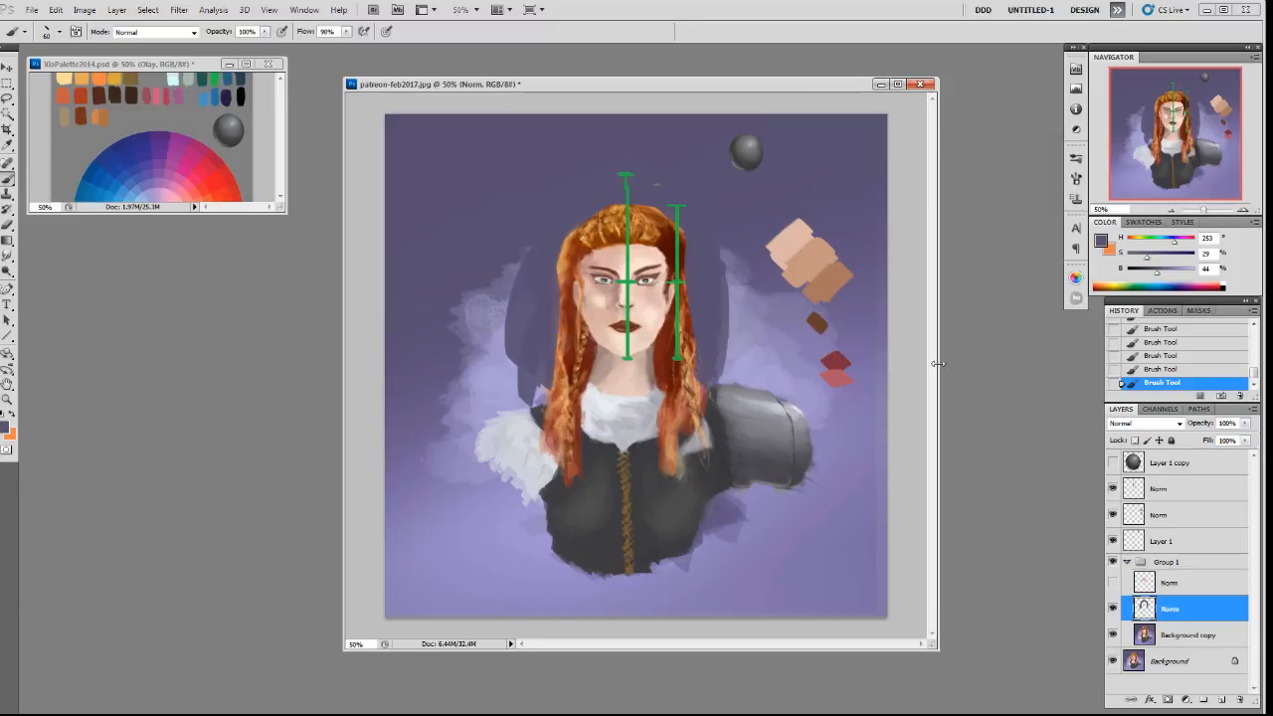
Rename the layer holding the green vertical guides as head-prop.
left_click(1158, 489)
double_click(1160, 490)
type("H")
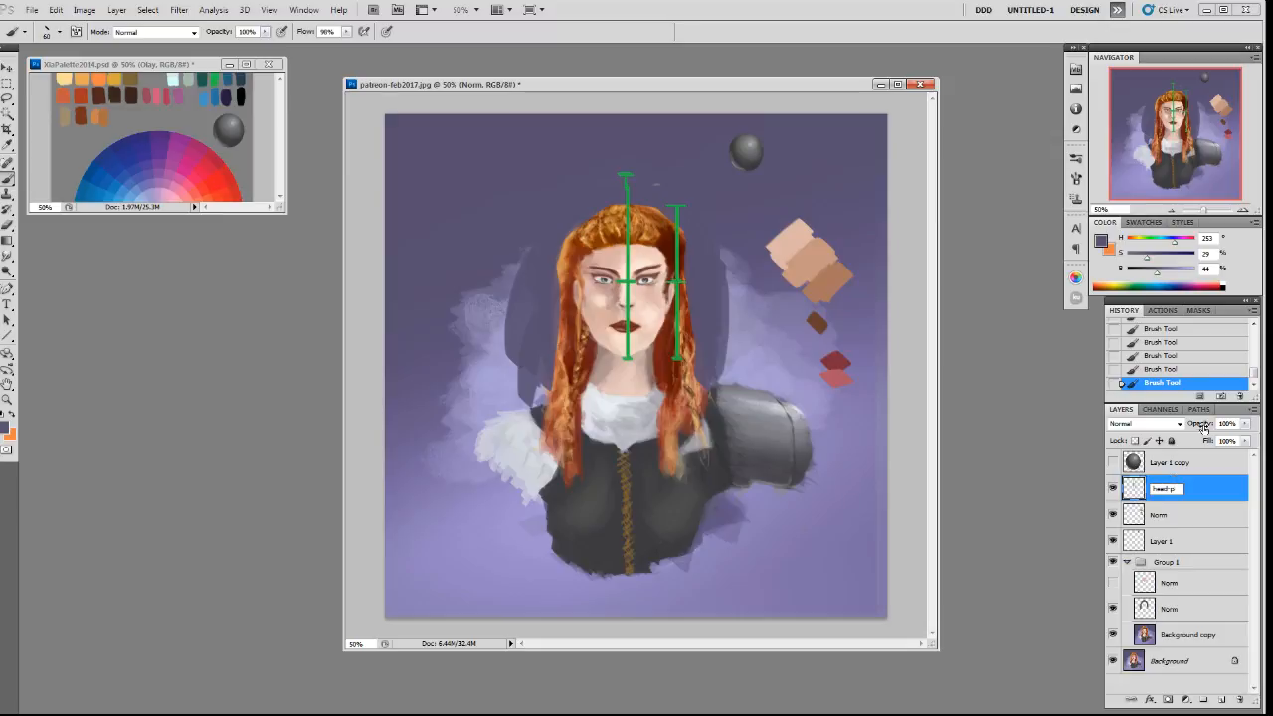
type("ead-prop")
key("Return")
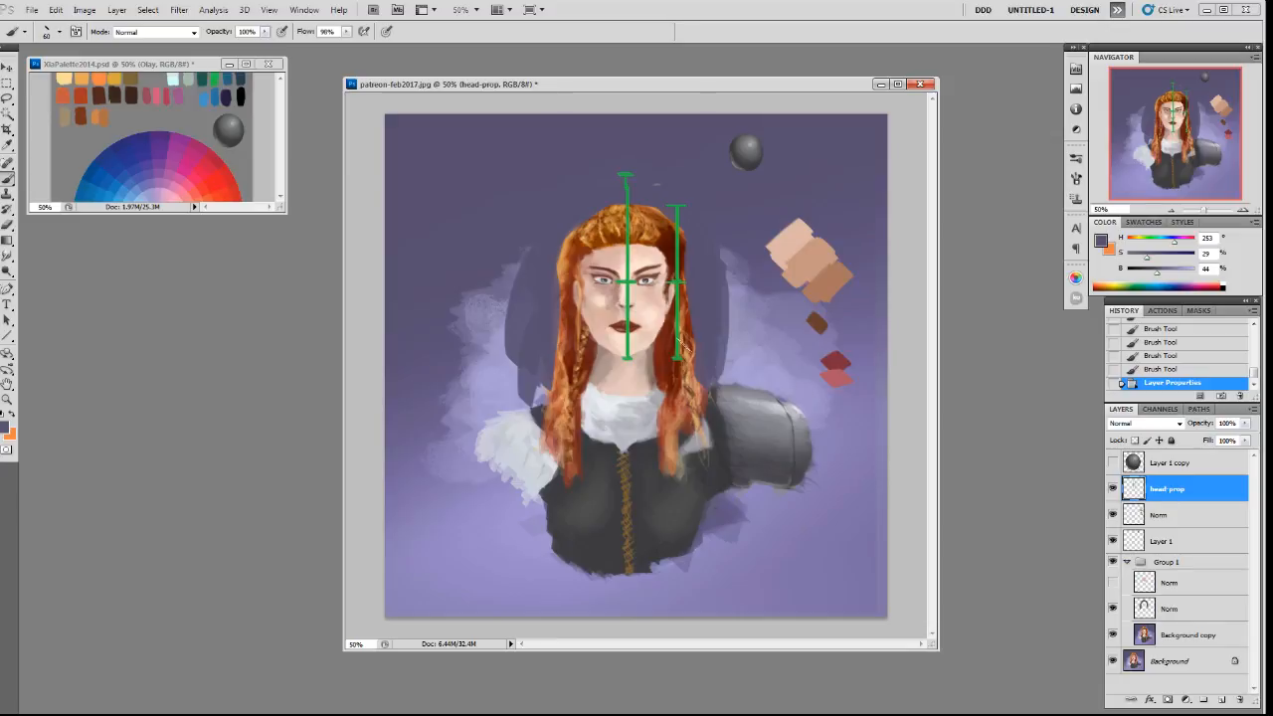
On a new layer below head-prop, draw a thin pink horizontal guide across the face's width at cheek level, ticked at both ends.
left_click(1159, 514)
key("F2")
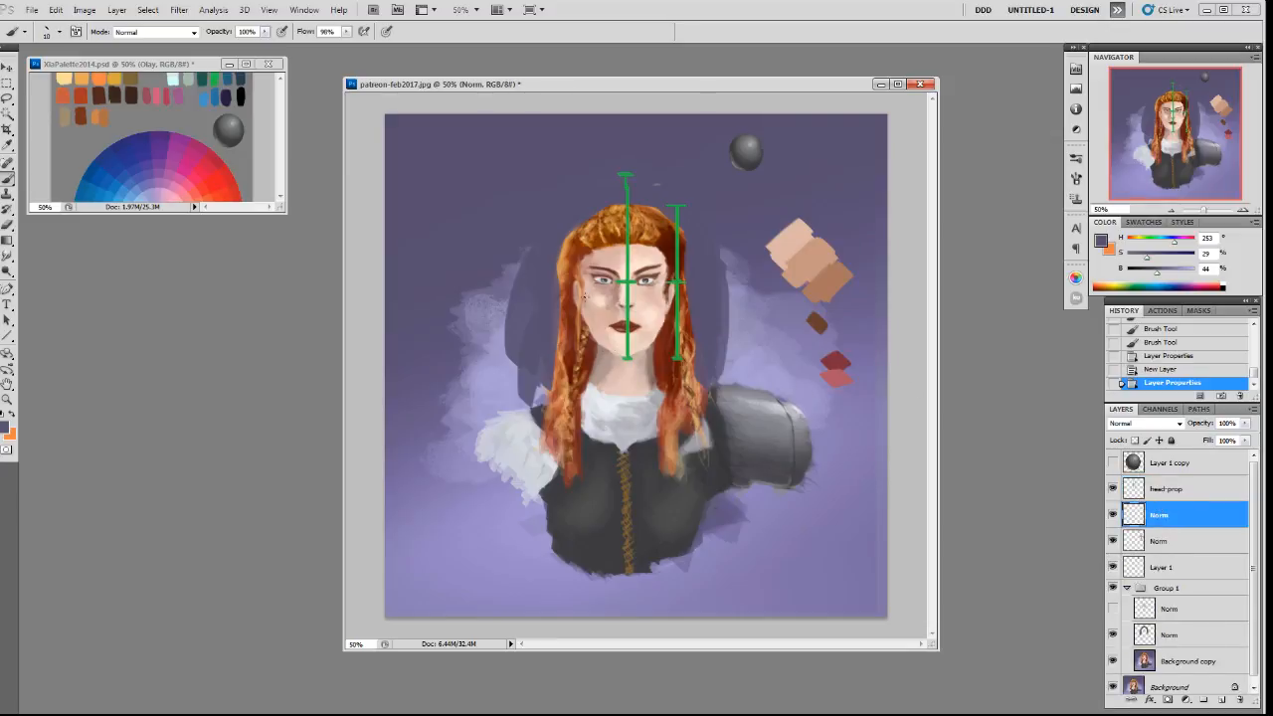
left_click(215, 78, "alt")
left_click_drag(569, 295, 573, 295)
left_click(159, 94, "alt")
left_click_drag(574, 295, 666, 296)
left_click(577, 299)
left_click(577, 298)
Duplicate the pink face-width guide three times end to end across the shoulders and clear the selection.
key("m")
left_click_drag(644, 314, 641, 405)
left_click_drag(641, 406, 550, 412)
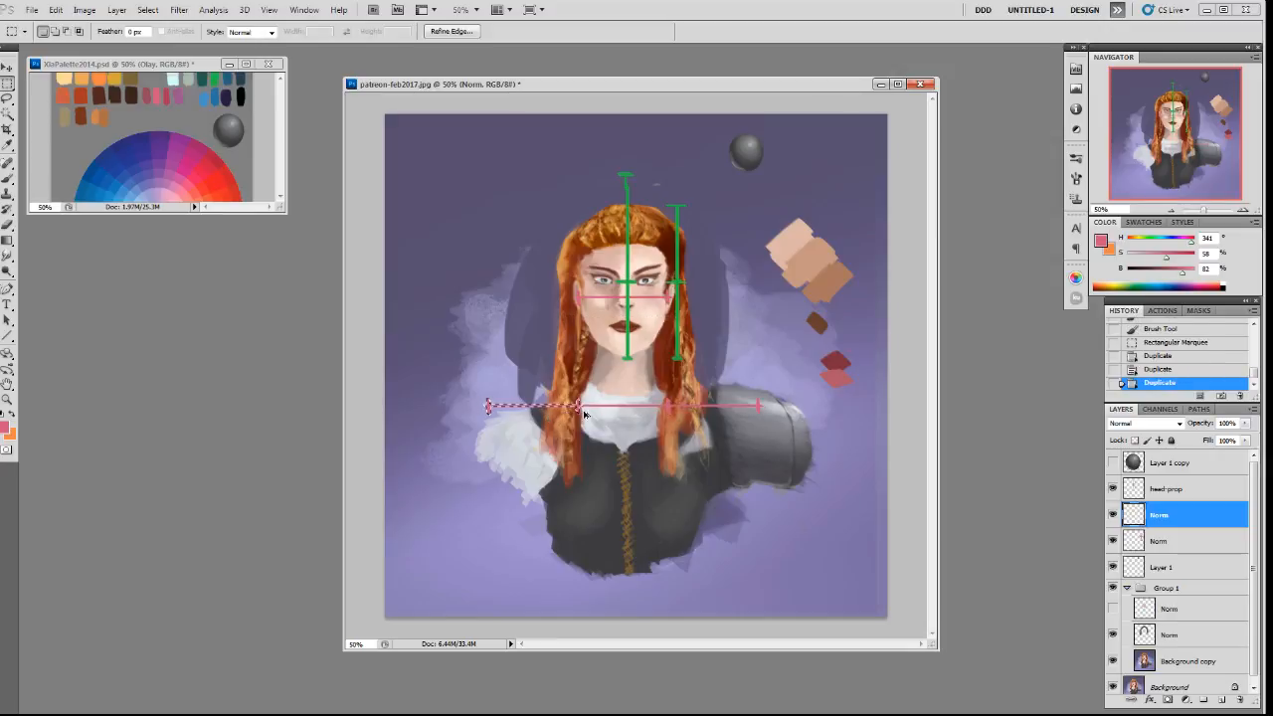
key("ctrl+d")
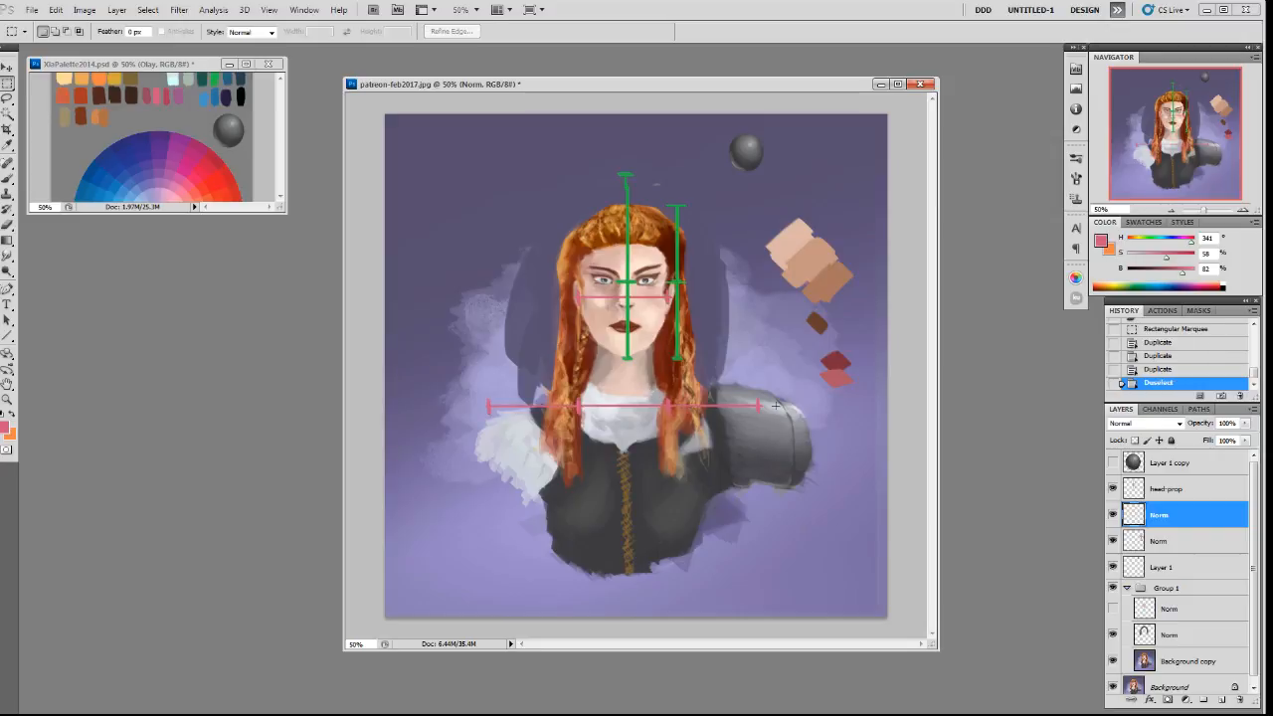
Copy the armoured shoulder from Background copy to a new layer and move it inward to the end of the shoulder-width guide.
left_click(1193, 664)
left_click_drag(807, 454, 708, 557)
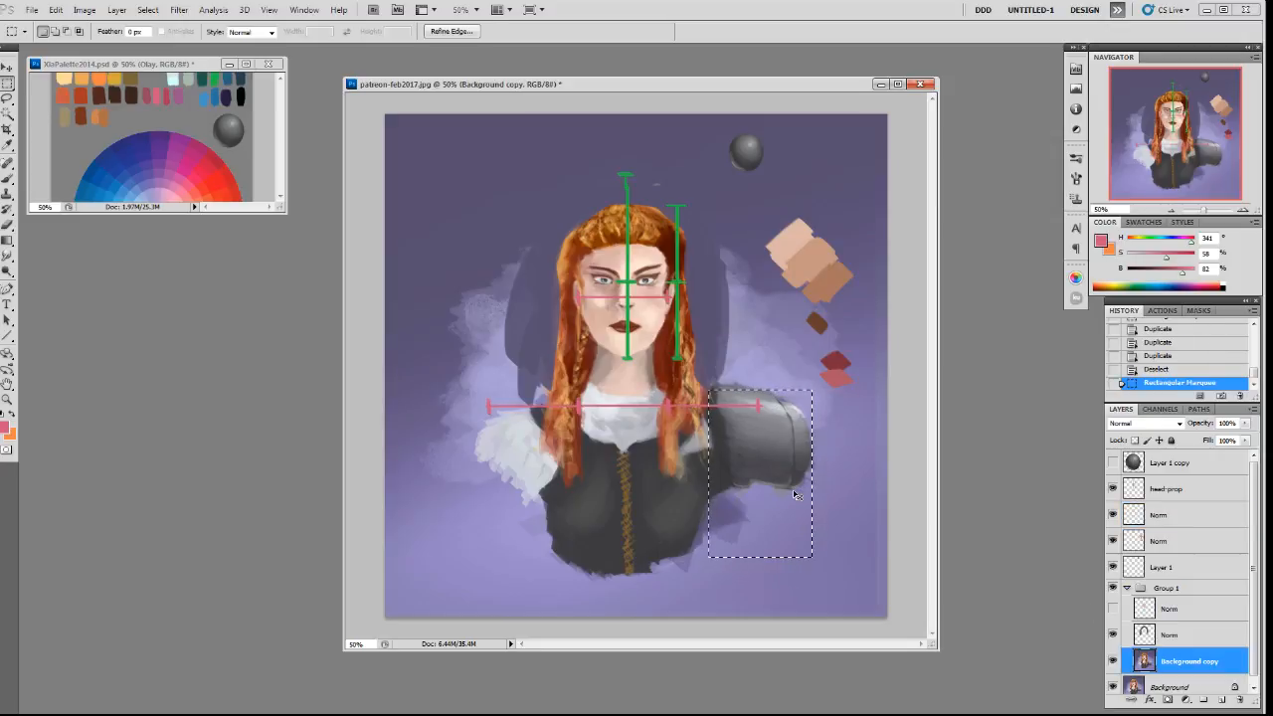
key("ctrl+c")
key("ctrl+v")
key("v")
left_click_drag(793, 494, 767, 482)
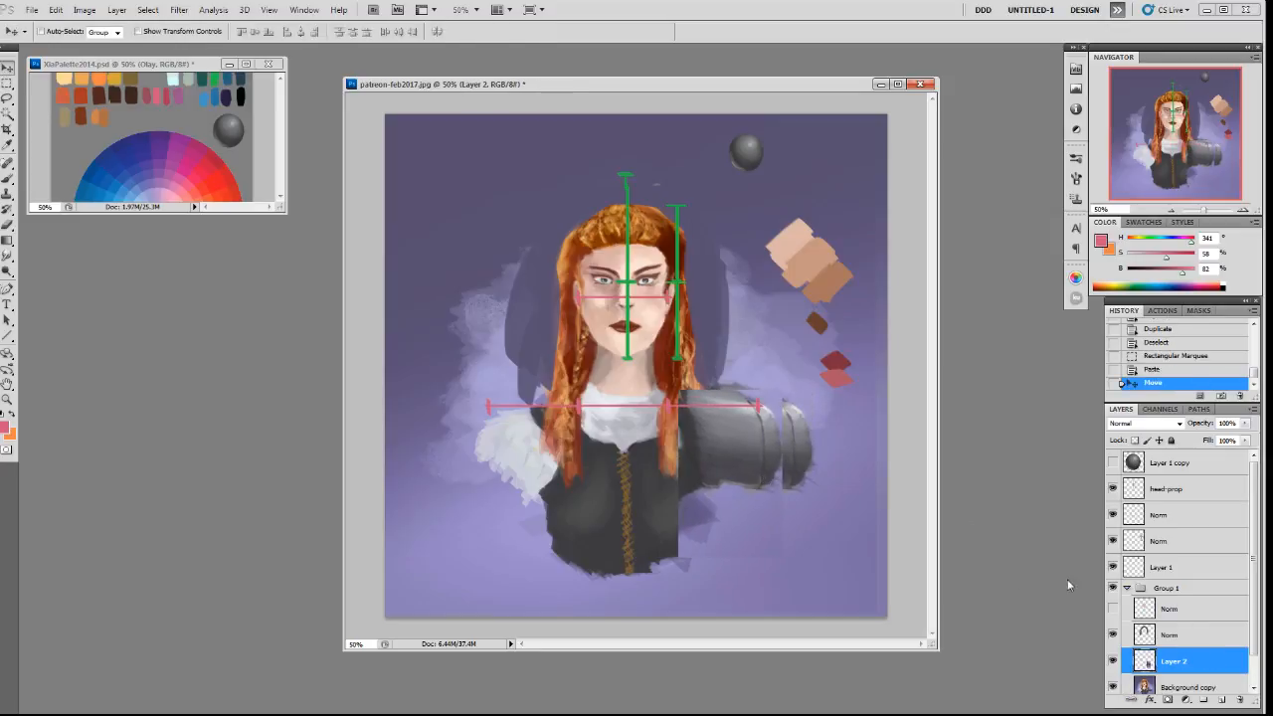
Copy the white-sleeved shoulder area from Background copy to its own new layer.
left_click(1188, 686)
key("m")
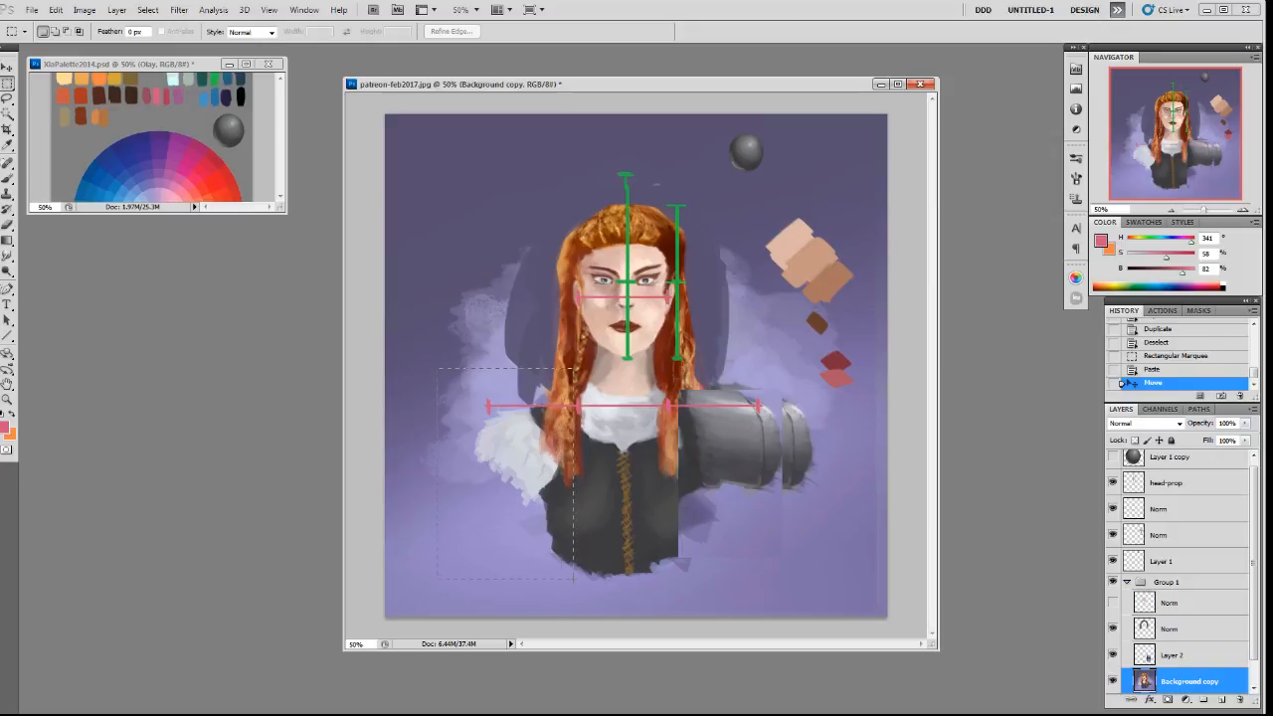
left_click_drag(573, 580, 573, 581)
key("ctrl+c")
key("ctrl+v")
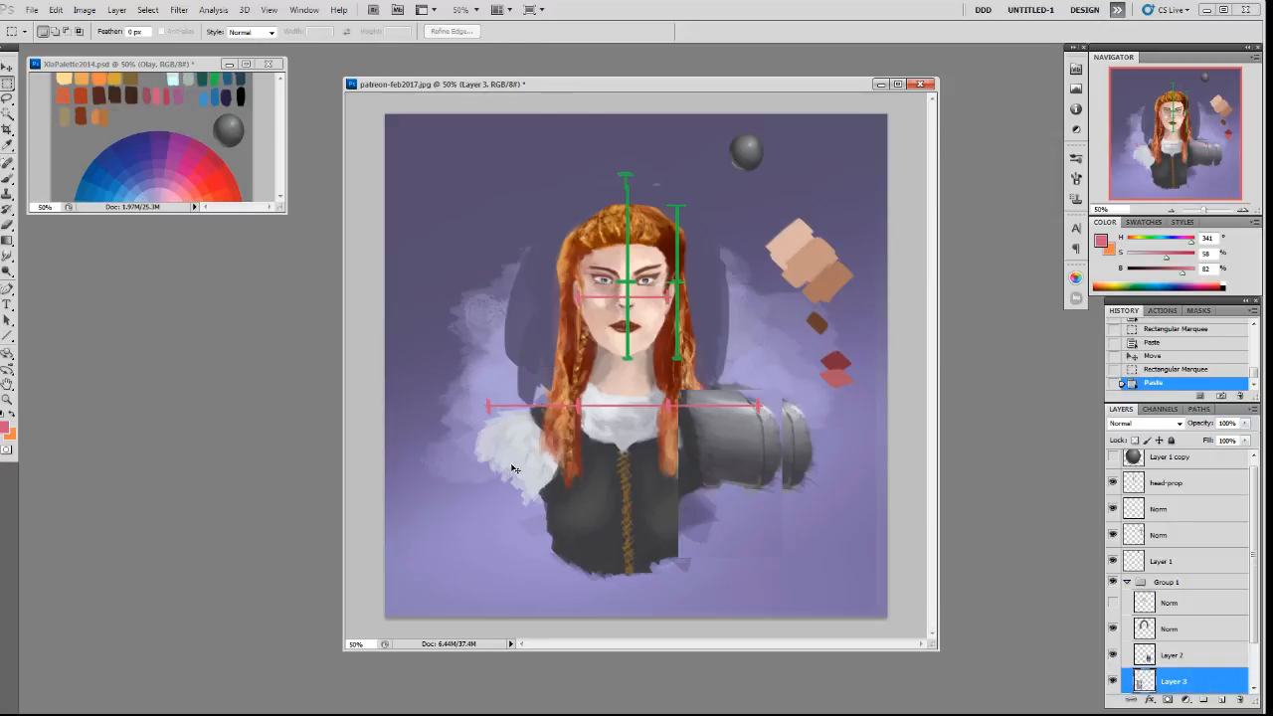
Try moving the copied white-sleeved shoulder slightly inward.
key("ctrl+v")
key("ctrl+z")
key("v")
left_click_drag(549, 453, 534, 458)
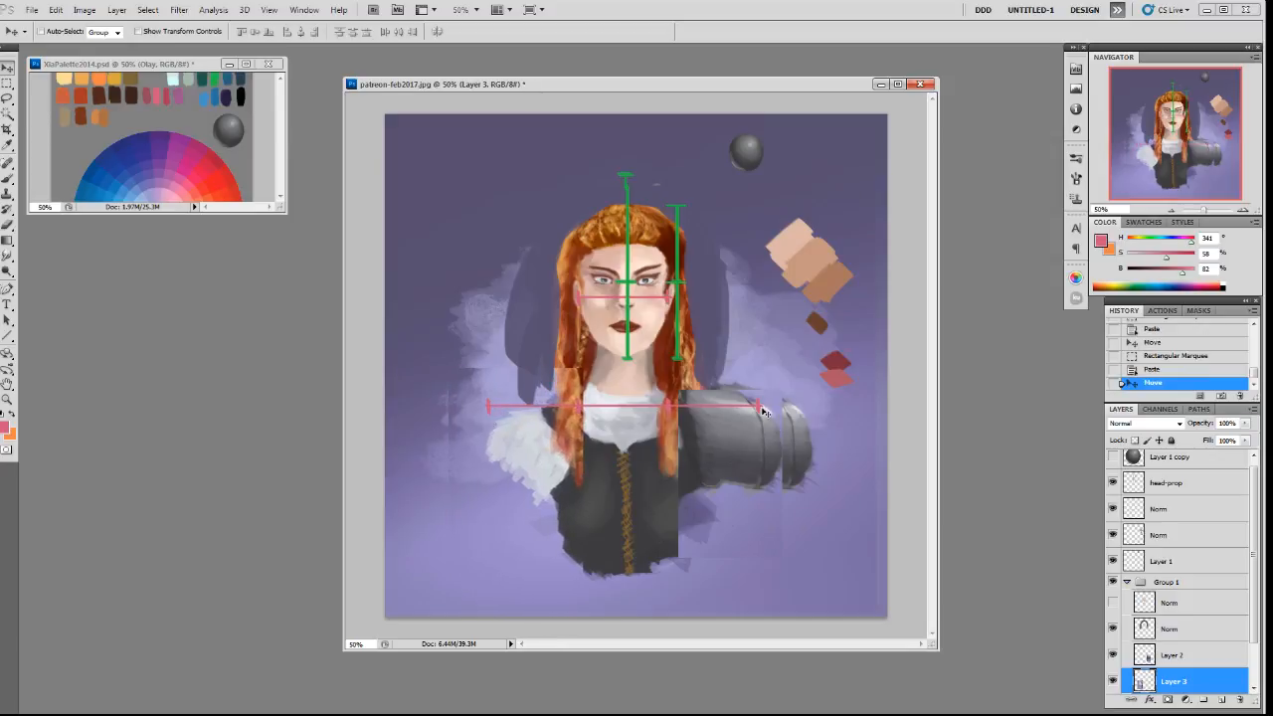
key("ctrl+z")
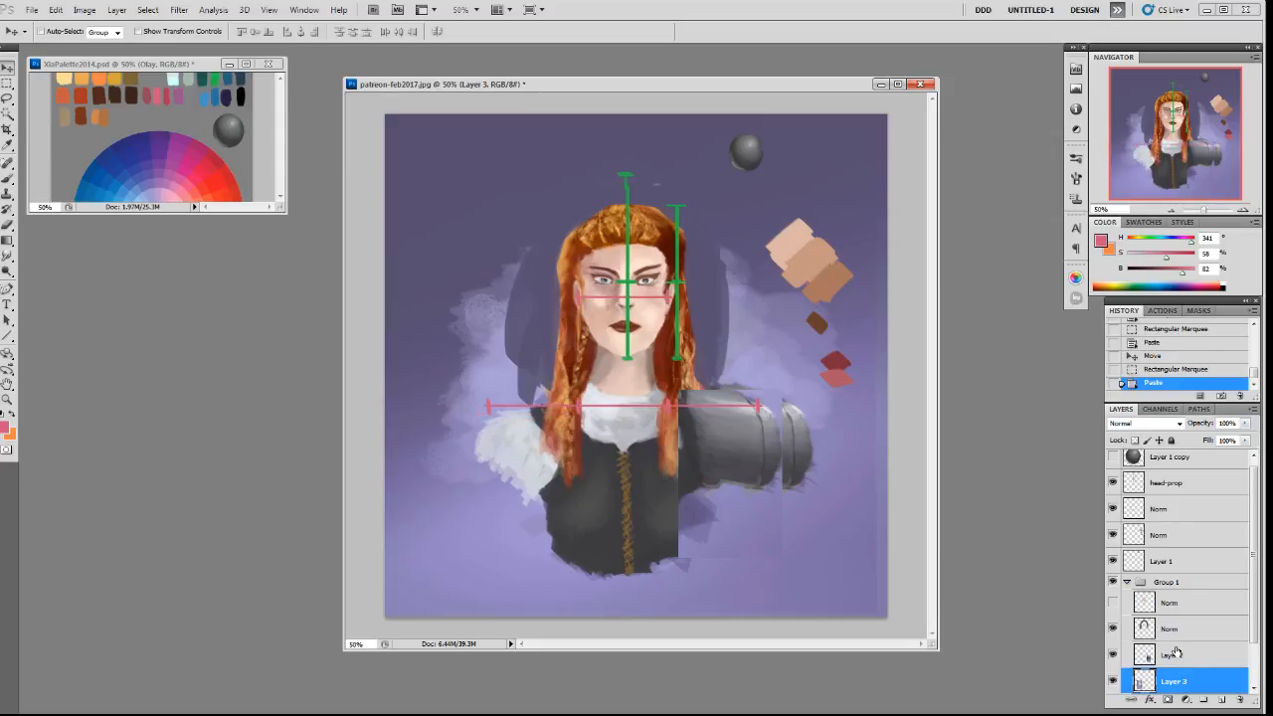
Raise the copied armoured shoulder slightly and erase its hard edge where it overlaps the hair.
left_click(1176, 652)
left_click_drag(724, 454, 726, 446)
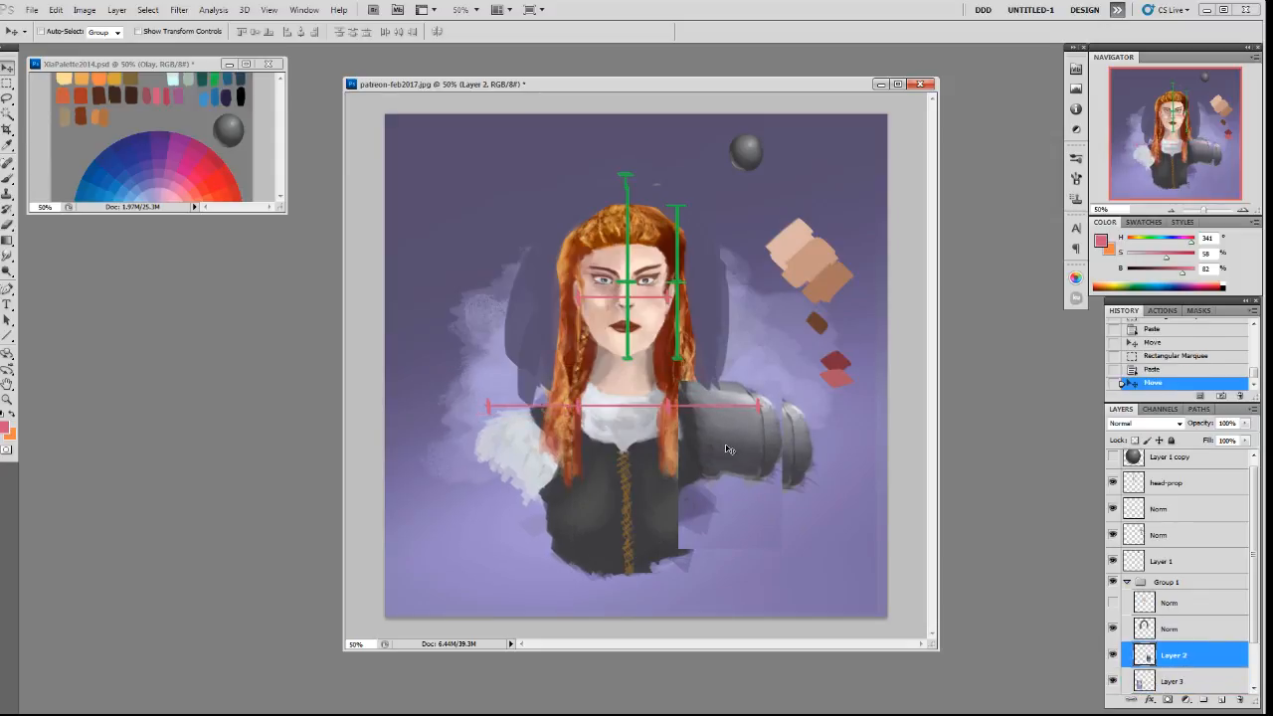
key("b")
left_click_drag(681, 378, 683, 397)
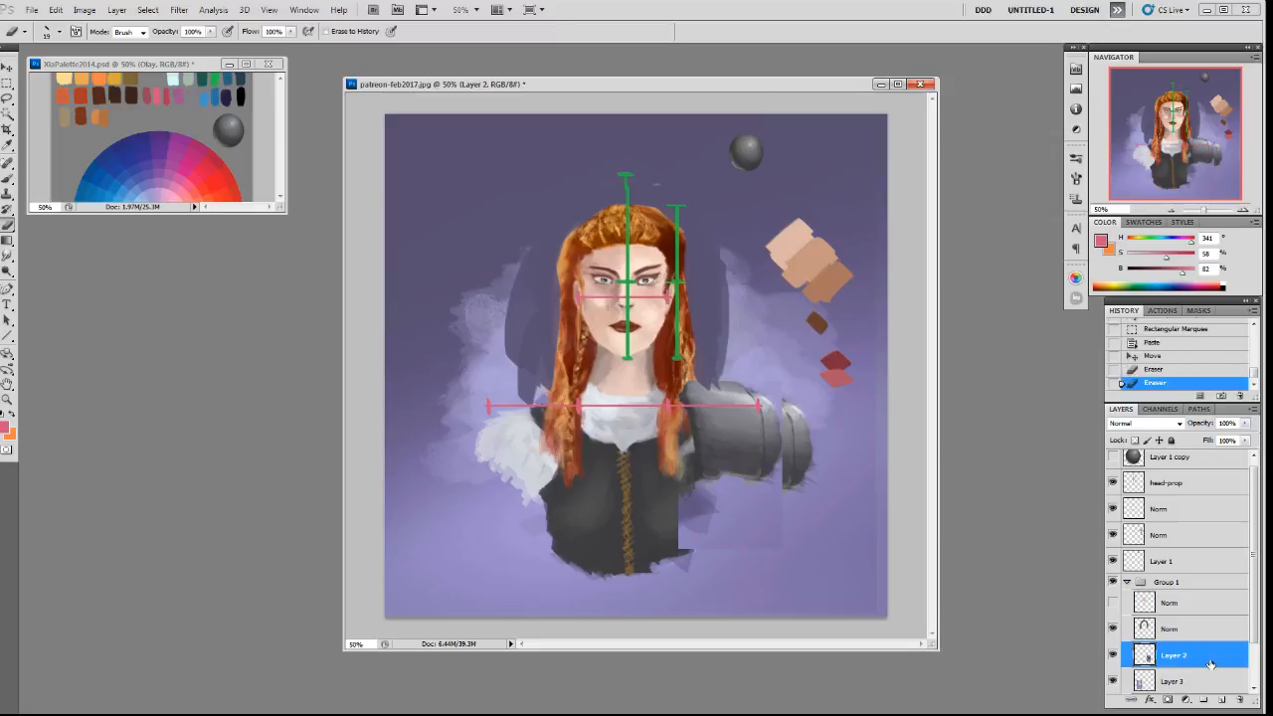
Merge the two shoulder layers, place the result above the purple hair-correction layer, and merge it down into that layer.
key("ctrl+e")
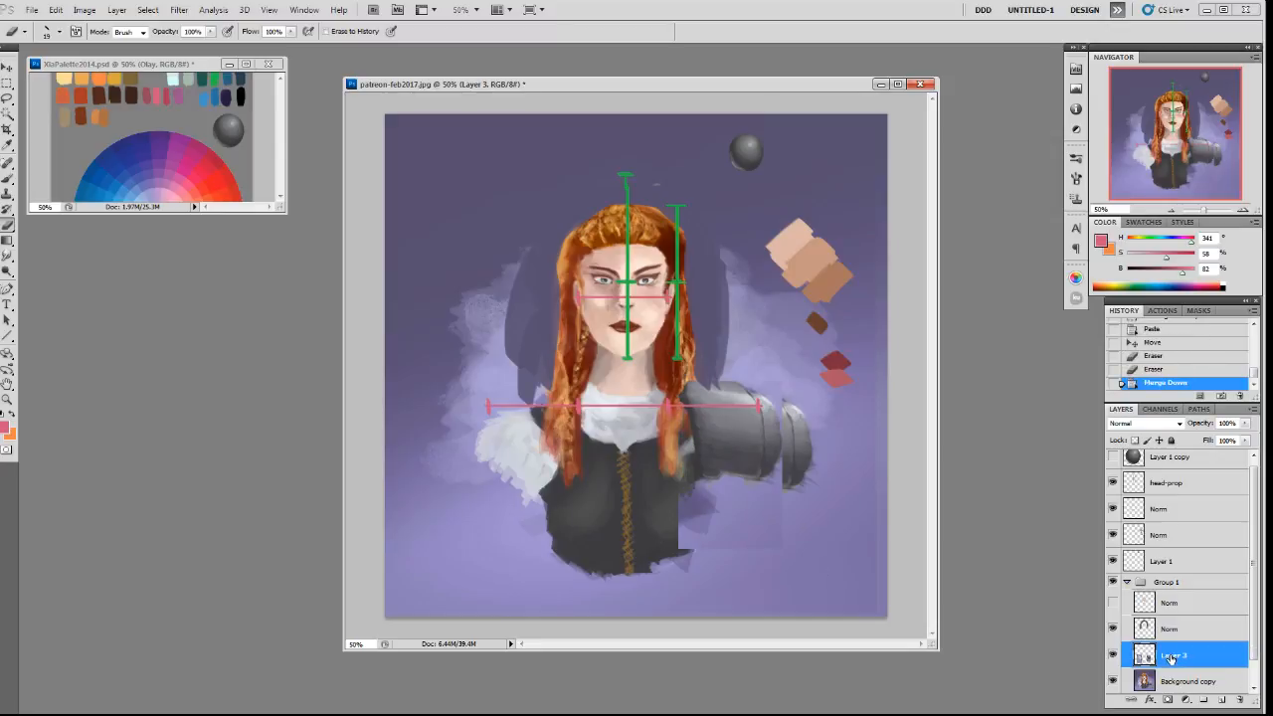
mouse_move(1171, 644)
left_mouse_down()
mouse_move(1175, 666)
mouse_move(1182, 639)
left_mouse_up()
key("ctrl+e")
Paint sampled background purple around both shoulders and beside the hair, covering the leftover armour edge and the light background patches.
key("b")
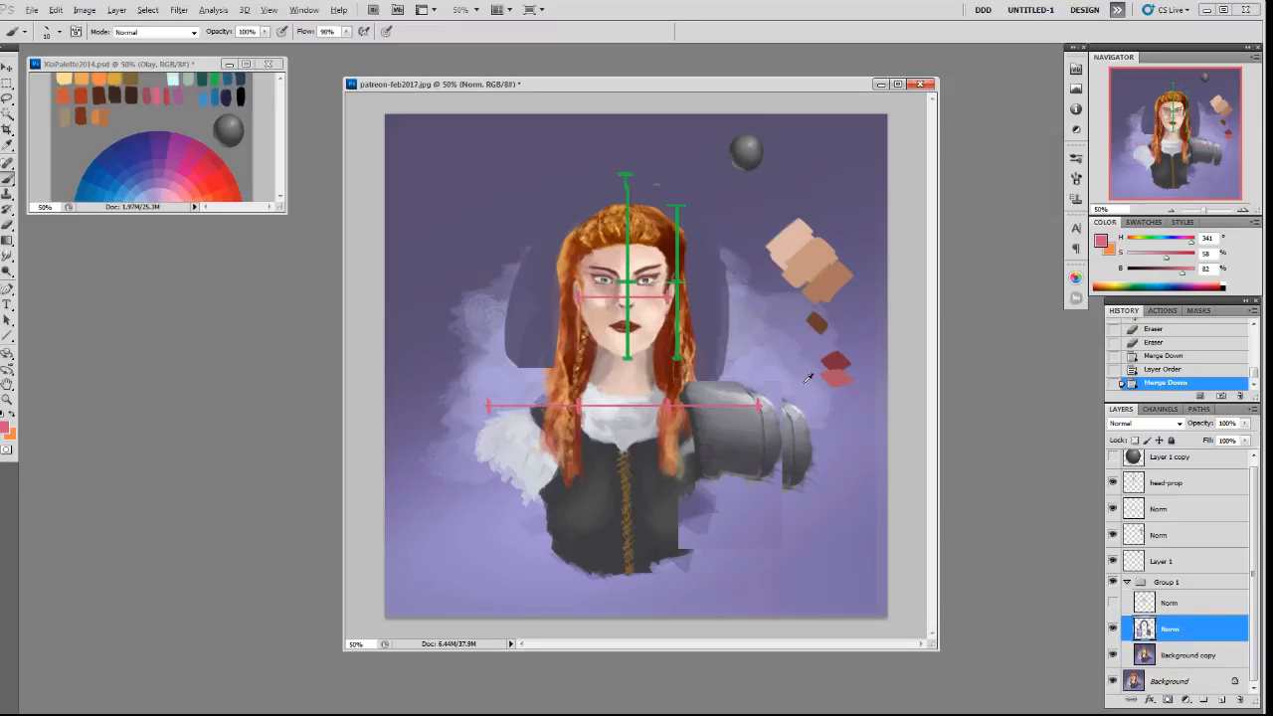
left_click(716, 248, "alt")
left_click(751, 254)
mouse_move(740, 246)
left_mouse_down()
mouse_move(717, 336)
mouse_move(735, 292)
mouse_move(769, 331)
mouse_move(725, 374)
mouse_move(743, 352)
mouse_move(753, 366)
mouse_move(717, 378)
mouse_move(798, 443)
mouse_move(804, 416)
mouse_move(783, 428)
mouse_move(758, 287)
mouse_move(812, 451)
mouse_move(830, 429)
mouse_move(840, 292)
mouse_move(800, 509)
left_mouse_up()
mouse_move(512, 342)
left_mouse_down()
mouse_move(532, 402)
mouse_move(462, 413)
mouse_move(442, 492)
mouse_move(484, 287)
mouse_move(496, 351)
mouse_move(557, 323)
left_mouse_up()
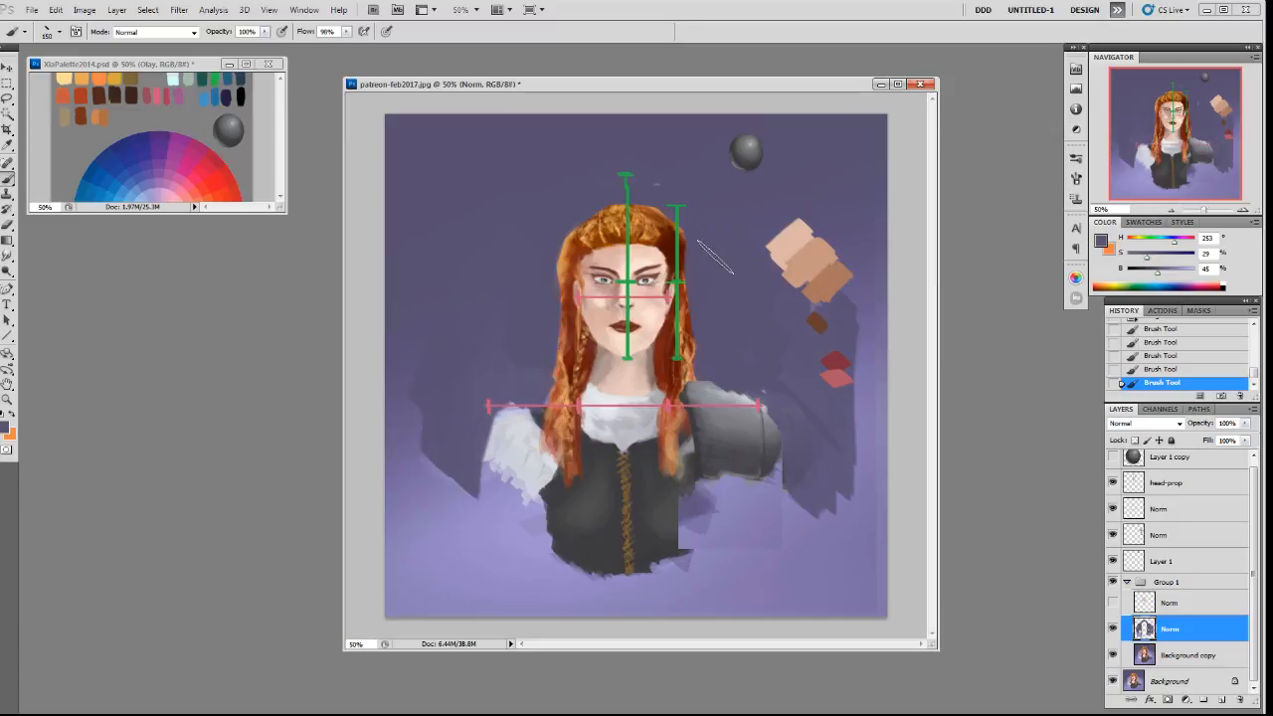
left_click_drag(422, 393, 448, 522)
mouse_move(858, 449)
left_mouse_down()
mouse_move(833, 475)
mouse_move(865, 393)
mouse_move(870, 308)
left_mouse_up()
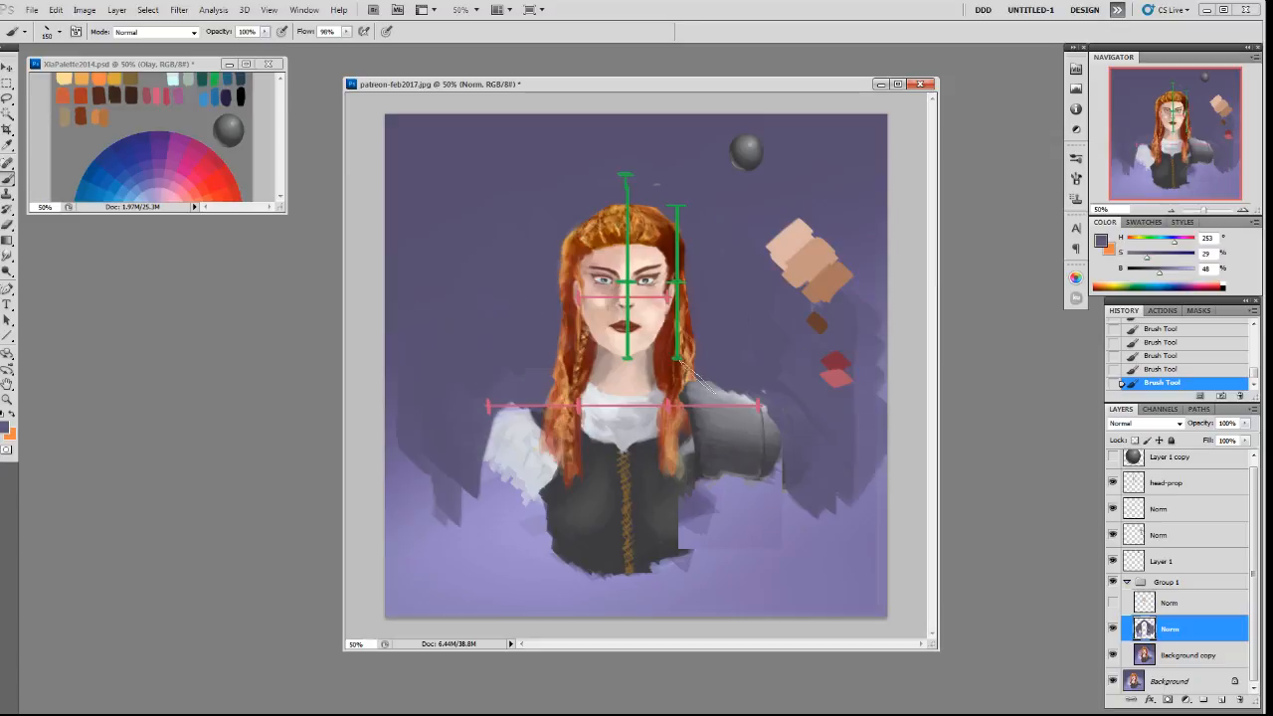
On the head-prop layer, mark the nose and mouth levels with short green ticks on the central guide using a small brush.
left_click(1178, 609)
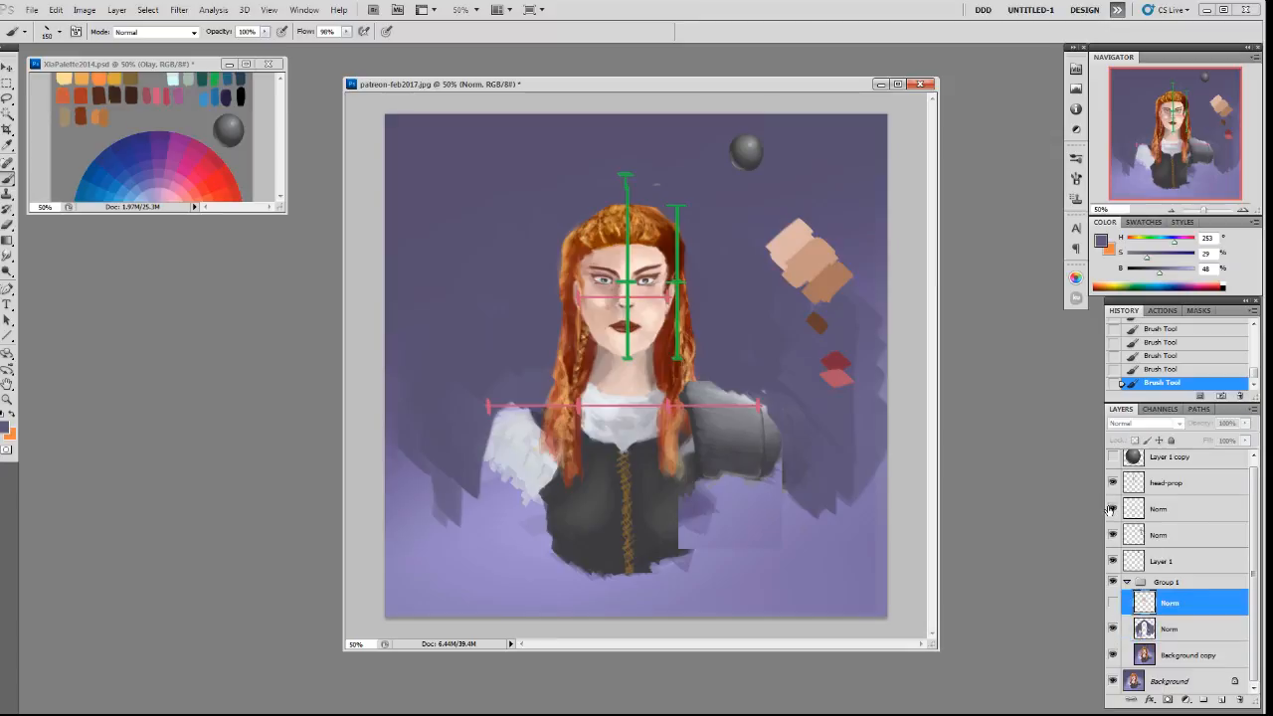
left_click(1176, 484)
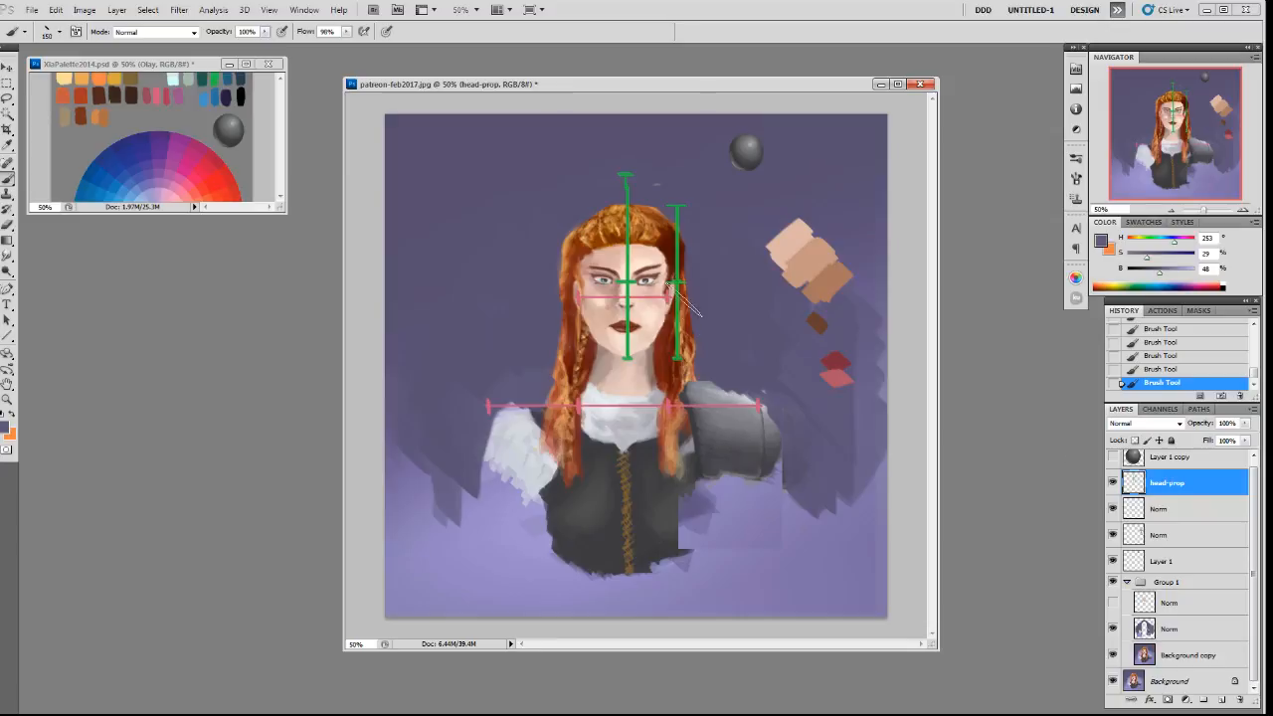
right_click(698, 284)
left_click(776, 368)
key("Return")
left_click(218, 78, "alt")
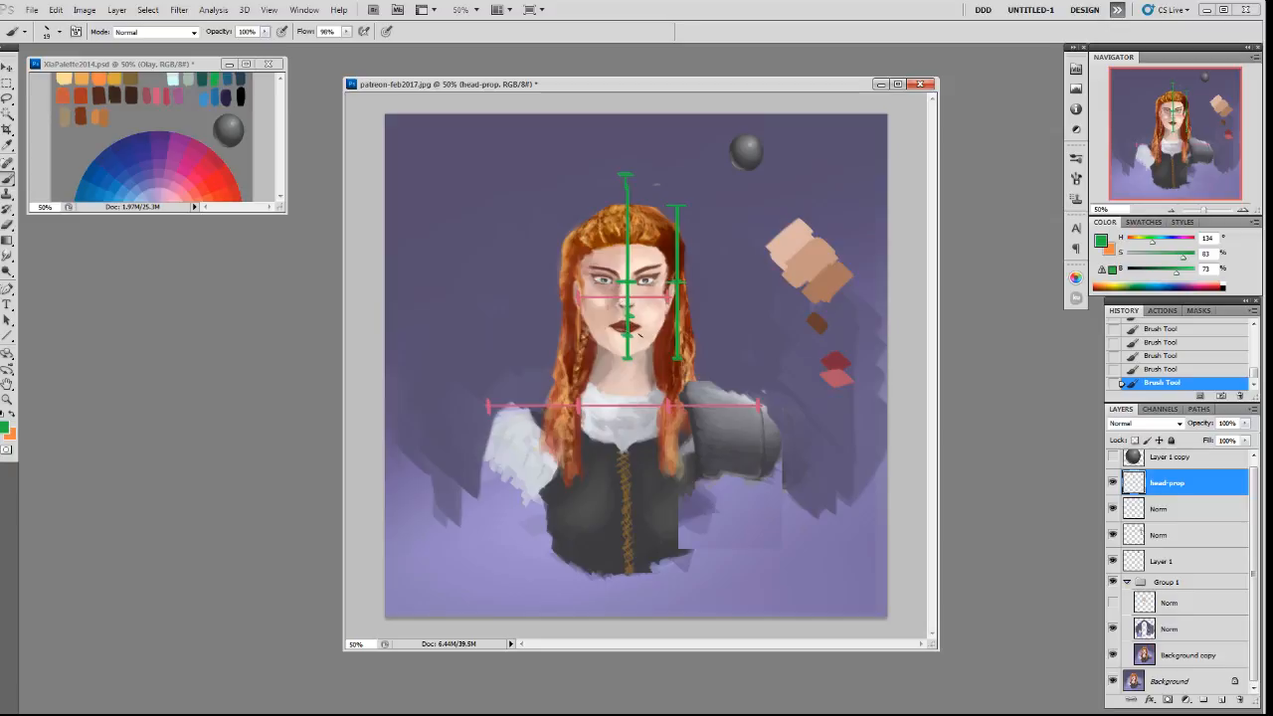
Lasso the nose on Background copy, copy it to a new layer, and nudge it toward the nose tick.
left_click(1173, 655)
key("l")
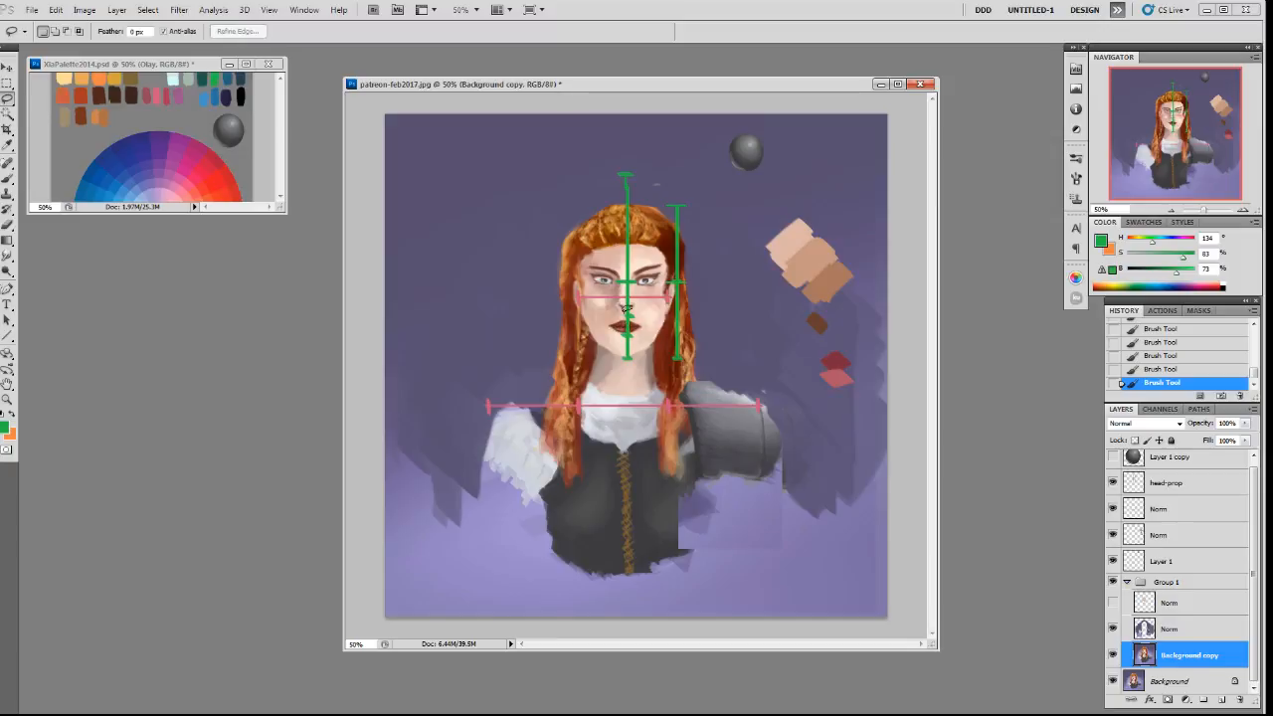
left_click_drag(619, 307, 632, 298)
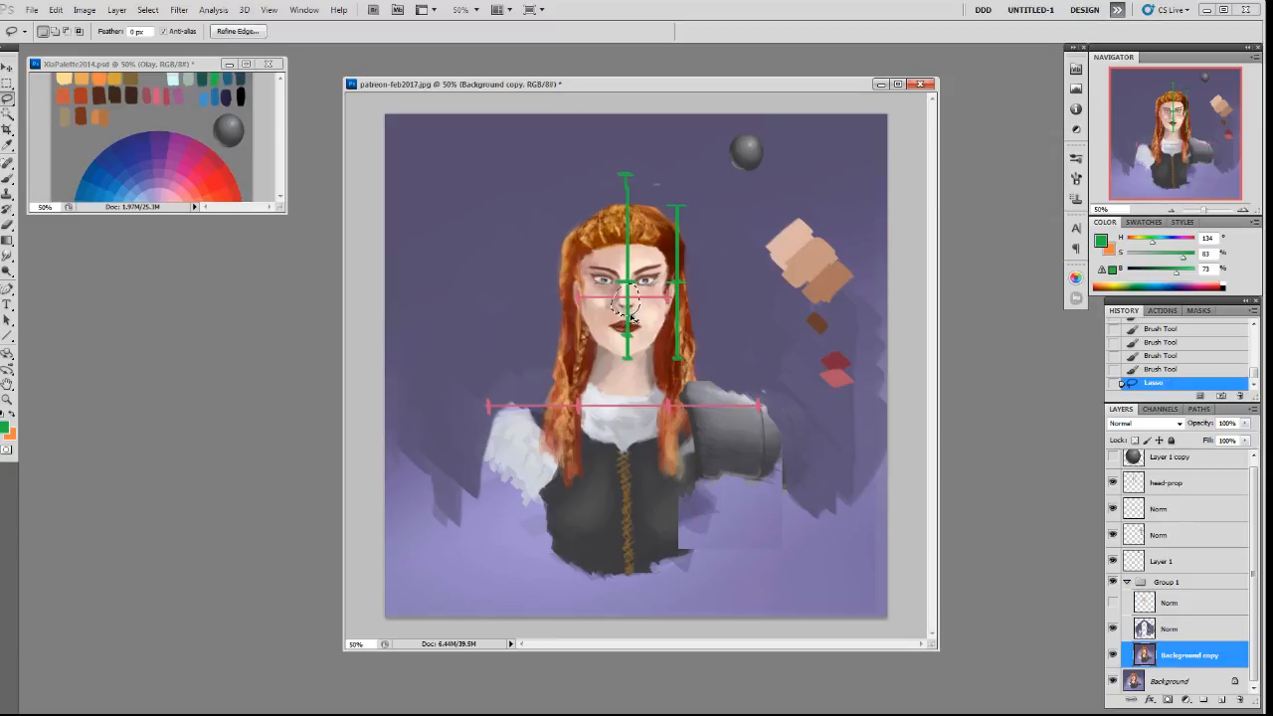
key("ctrl+c")
key("ctrl+v")
key("v")
key("Up")
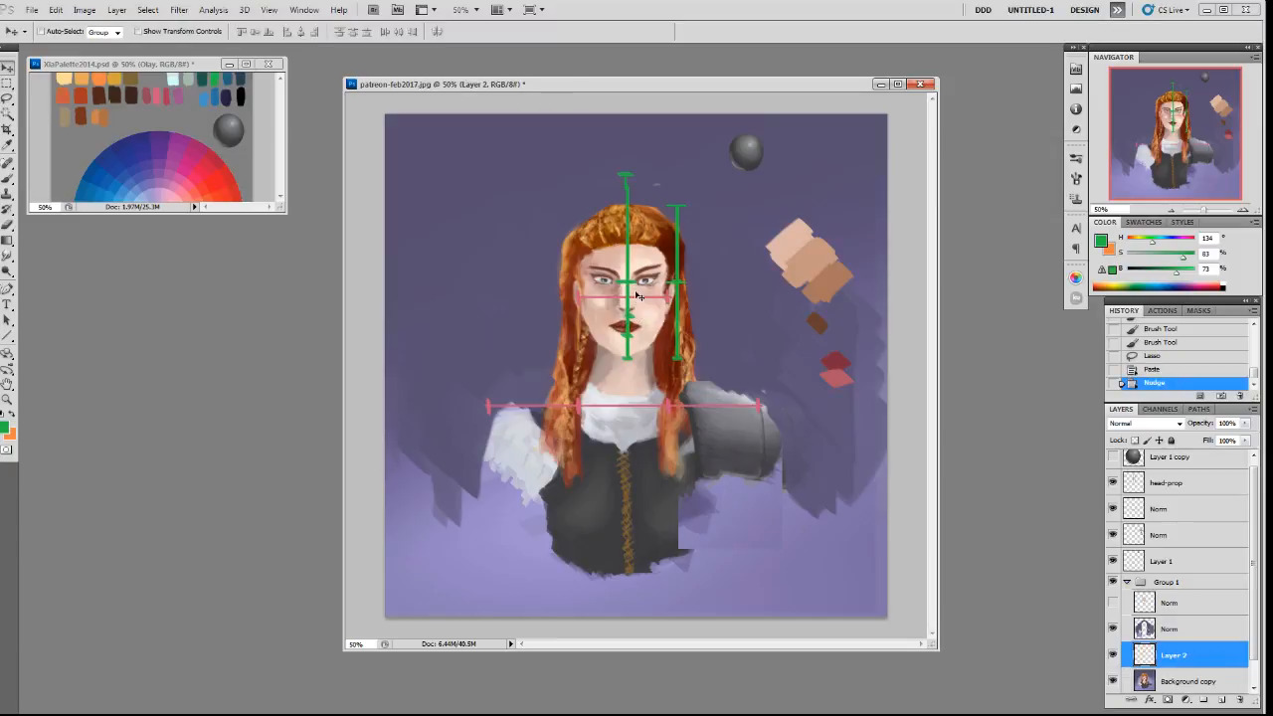
Lasso the mouth on Background copy, copy it to a new layer, and nudge it down toward the mouth tick.
left_click(1164, 678)
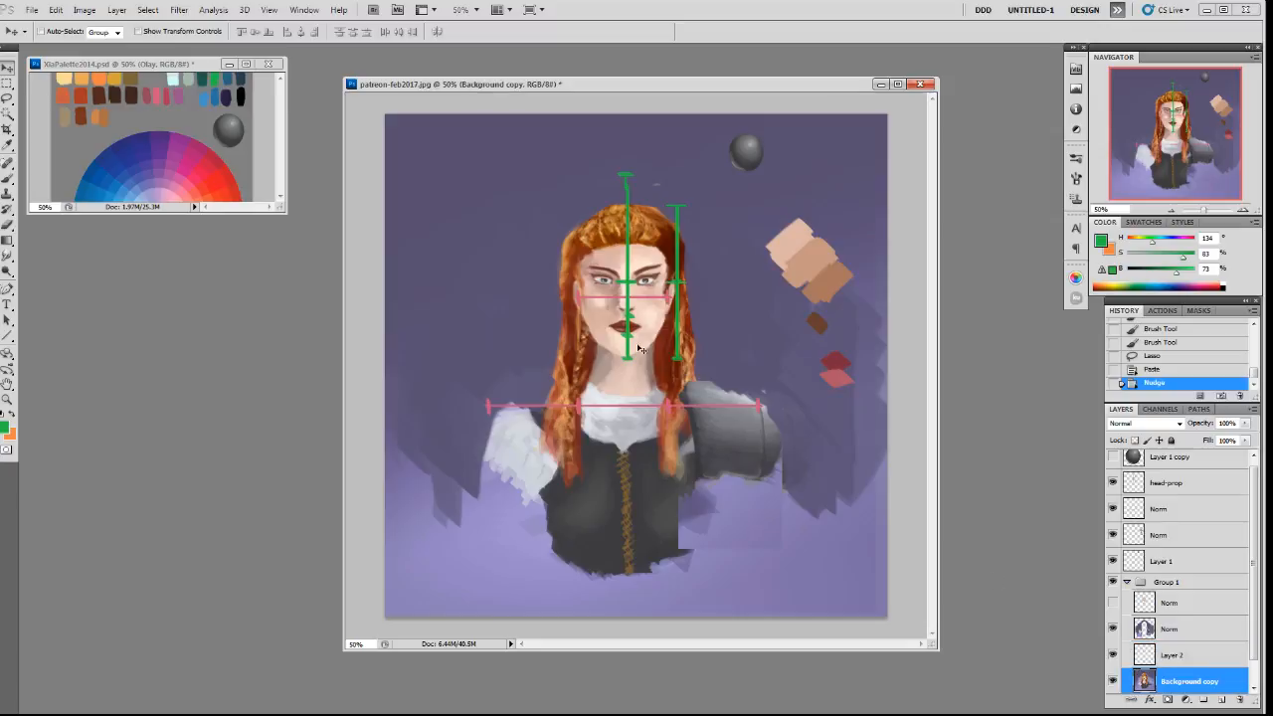
key("l")
mouse_move(643, 340)
left_mouse_down()
mouse_move(594, 332)
mouse_move(647, 316)
mouse_move(612, 338)
mouse_move(636, 343)
left_mouse_up()
key("ctrl+c")
key("ctrl+v")
key("v")
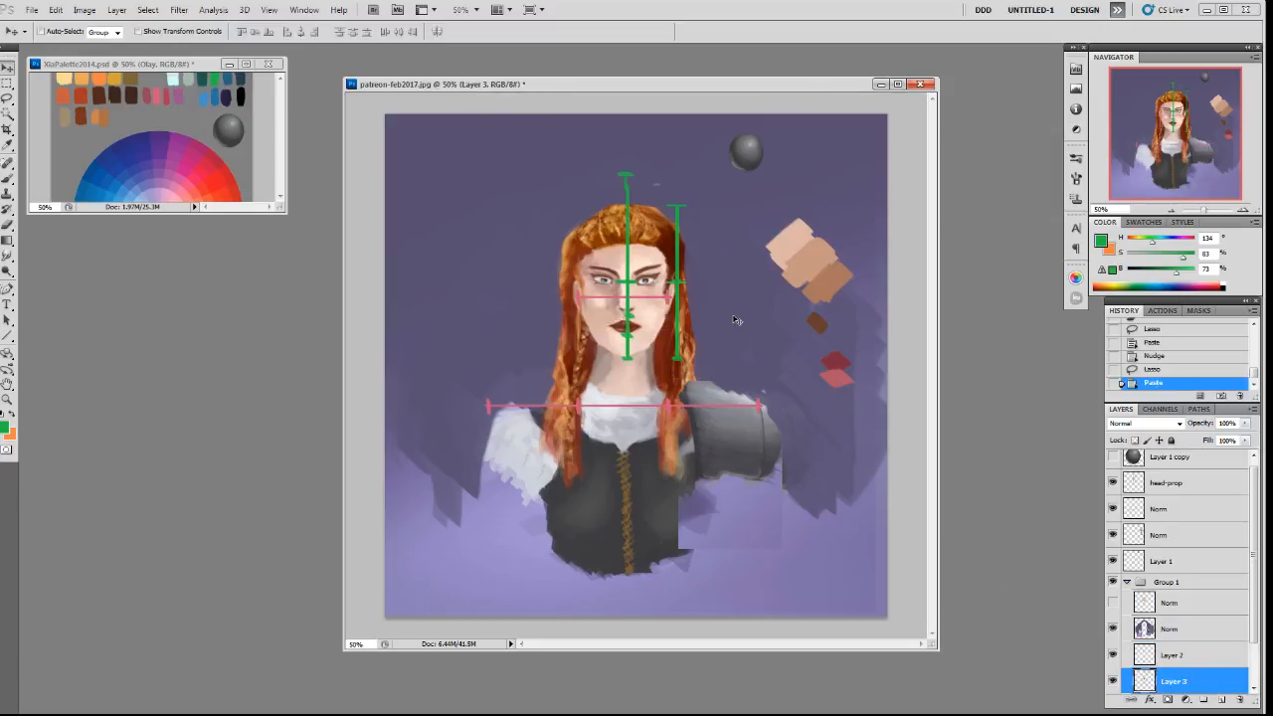
key("Up")
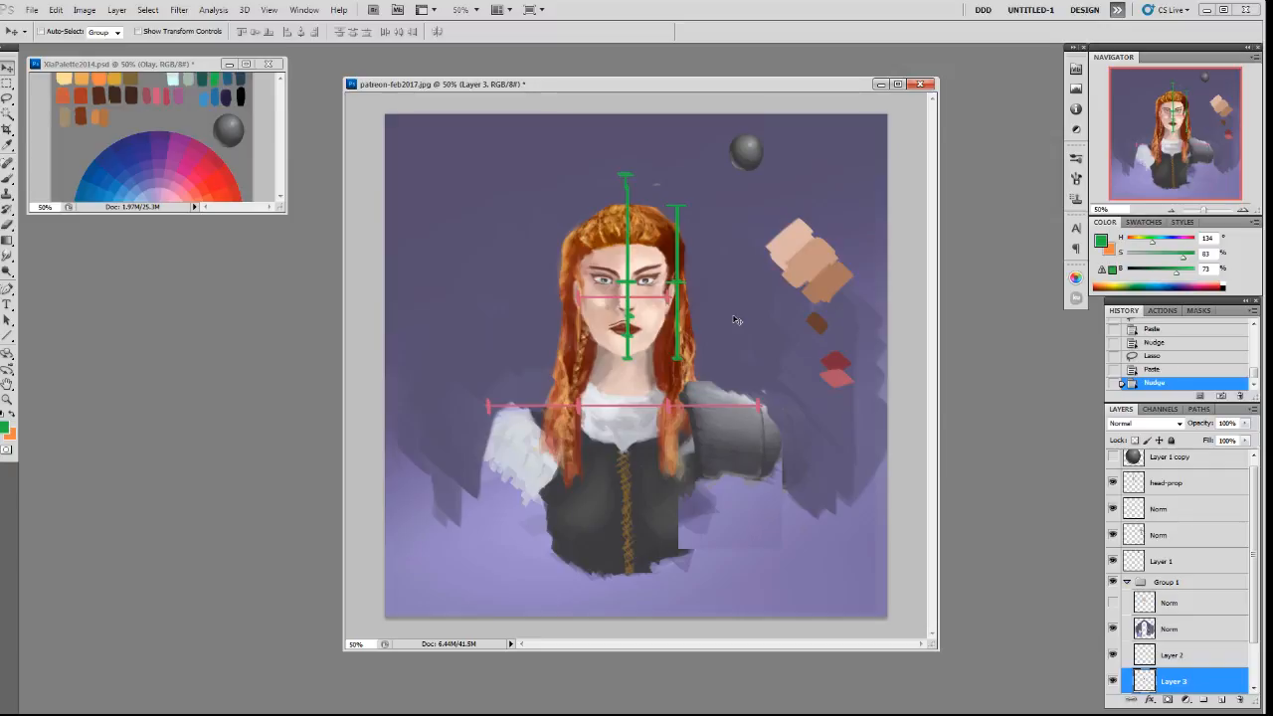
Nudge the copied nose again to fit its tick and merge it down into the mouth layer.
left_click(1171, 655)
key("Up")
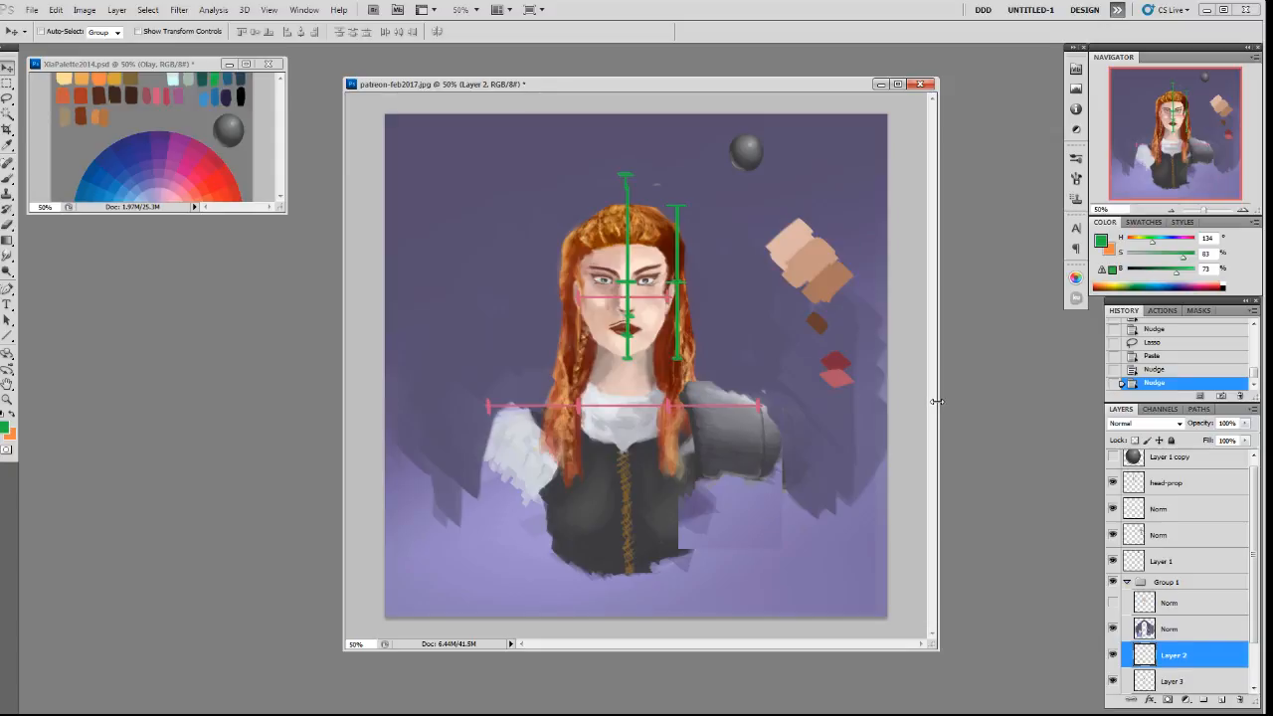
key("ctrl+e")
Lasso the eyes and brows on Background copy, copy them to a new layer, and nudge them down to the eye-level guide.
left_click_drag(1254, 625, 1254, 651)
left_click(1189, 656)
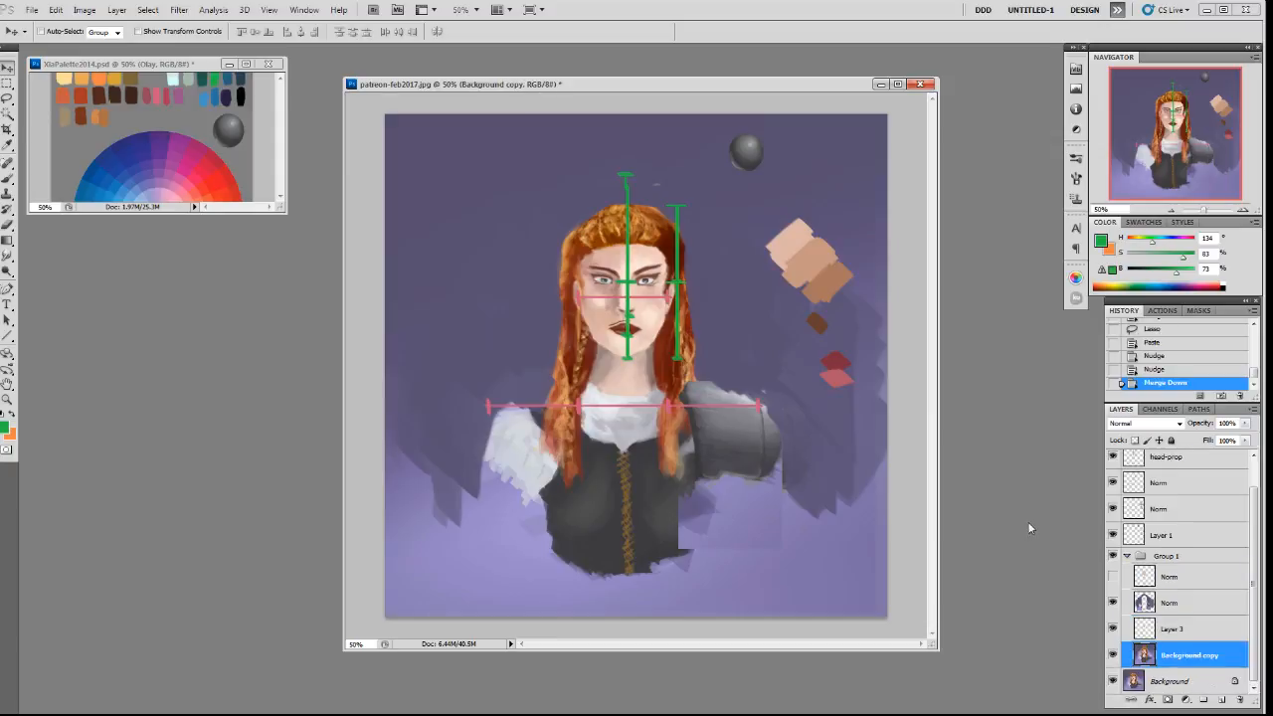
key("l")
mouse_move(648, 283)
left_mouse_down()
mouse_move(589, 281)
mouse_move(646, 289)
mouse_move(592, 284)
mouse_move(664, 259)
mouse_move(652, 287)
left_mouse_up()
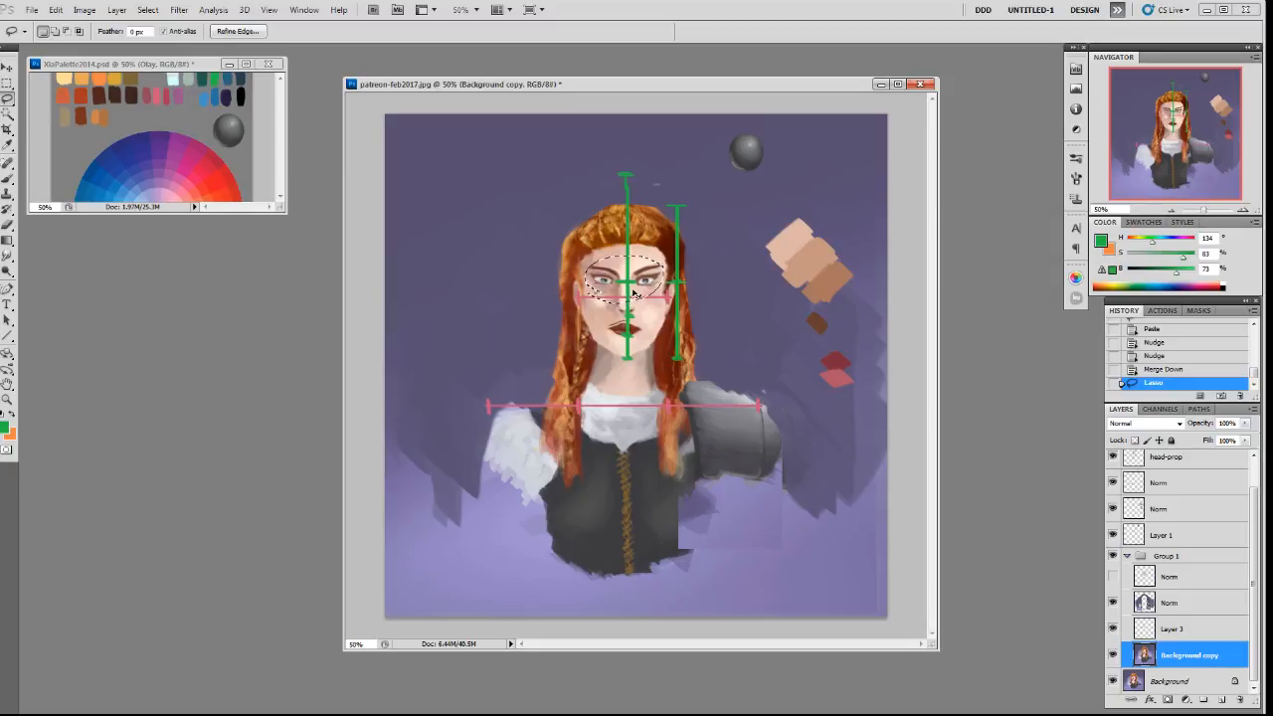
key("ctrl+c")
key("ctrl+v")
key("v")
key("Up")
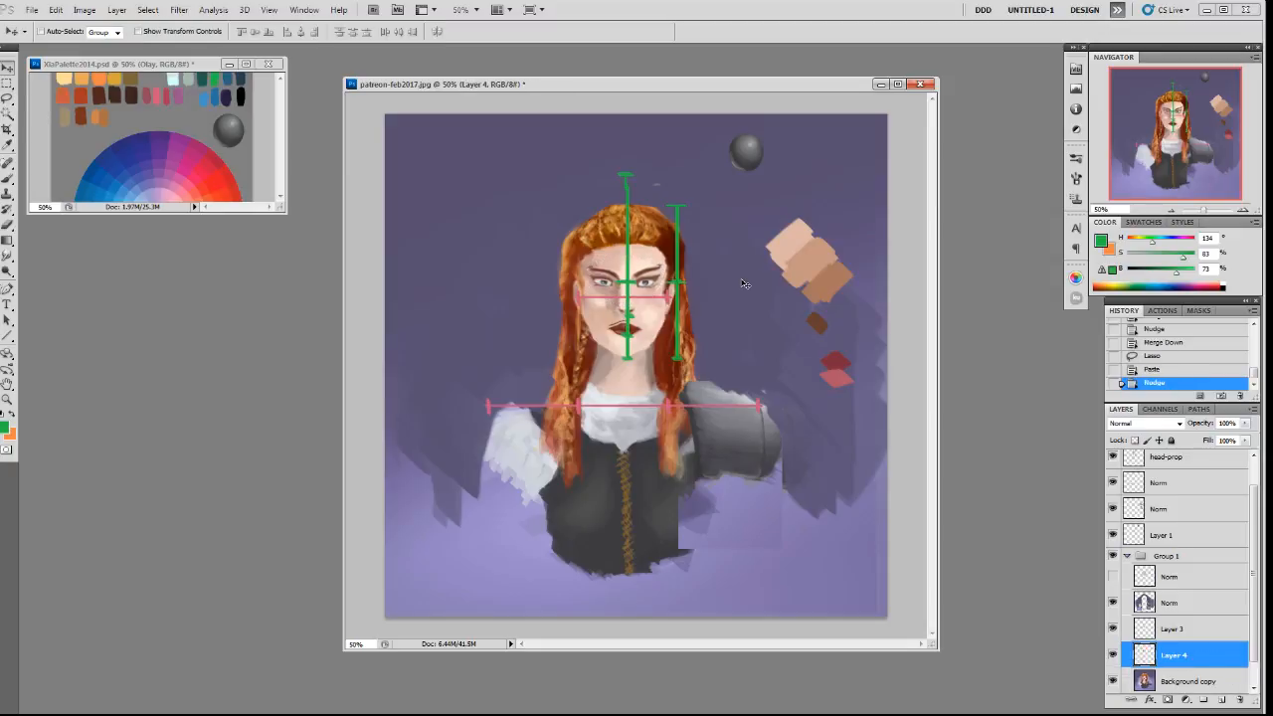
Nudge the nose-and-mouth layer again, merge it down into the eyes layer, and show the flat skin-coloured face layer.
left_click(1173, 629)
key("Up")
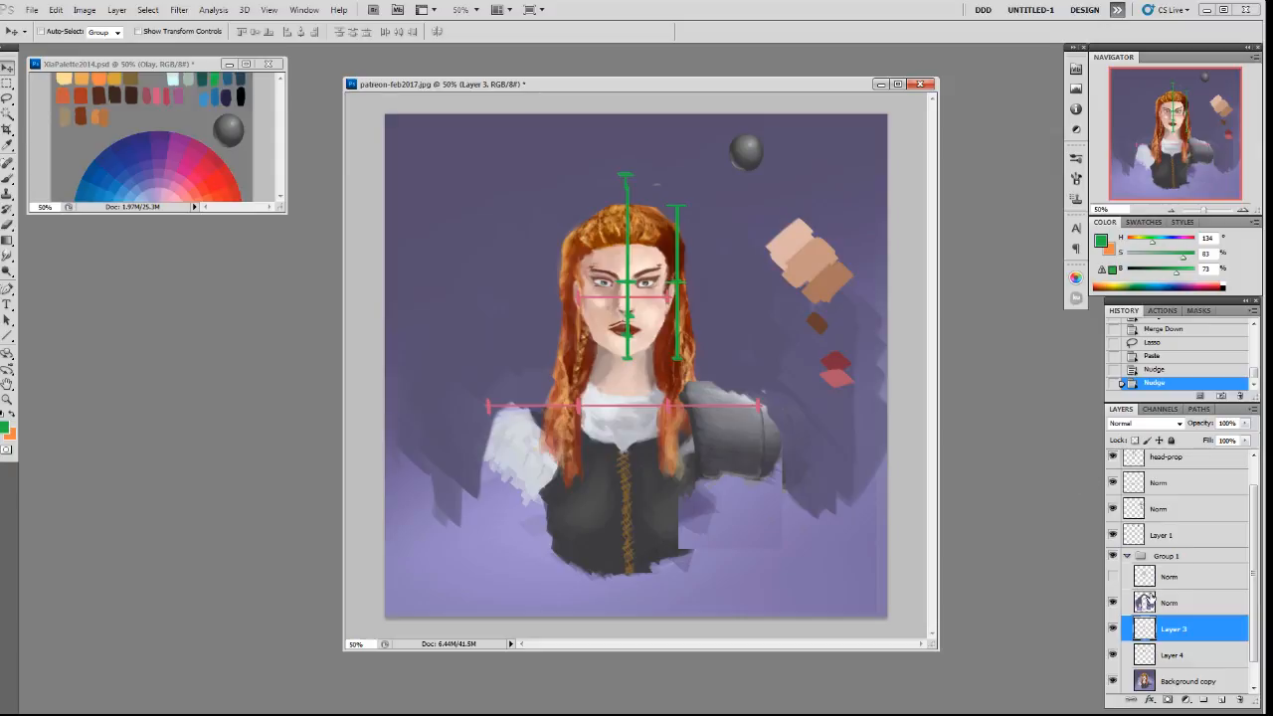
left_click(1112, 578)
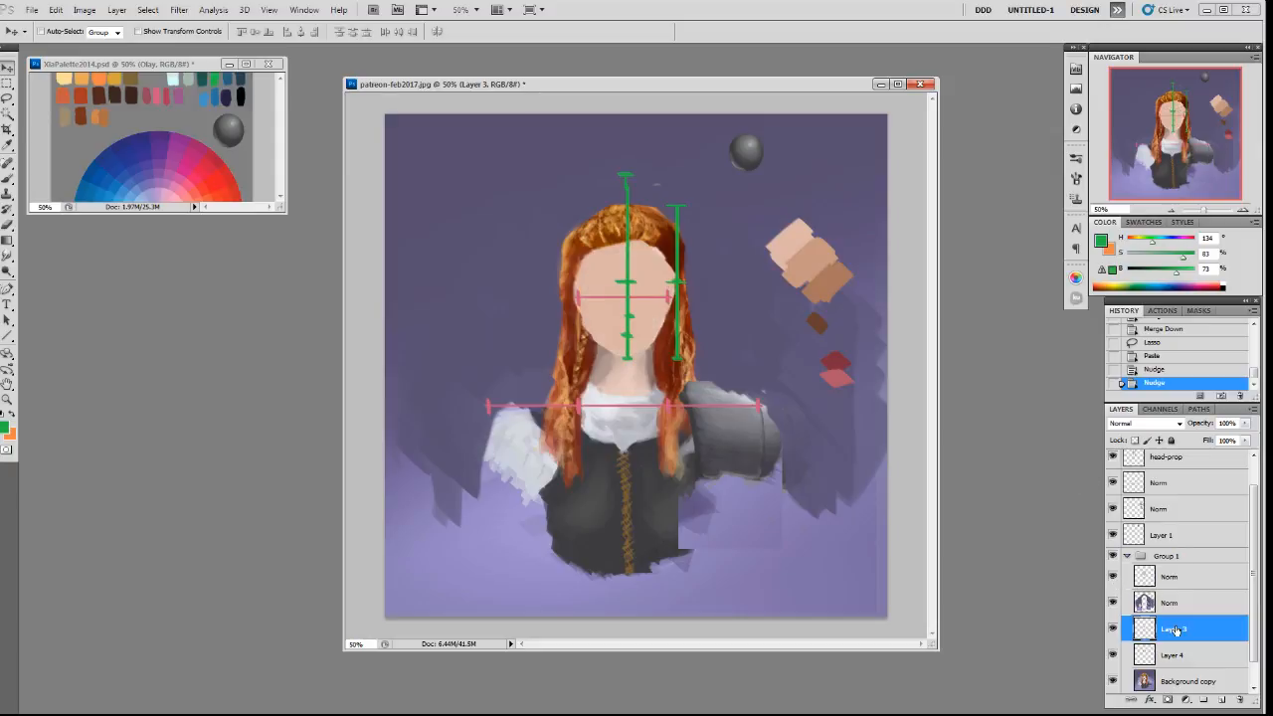
key("ctrl+e")
On the flat face layer, block in the eye sockets and the nose and mouth shadows with darker skin tones from the swatches.
left_click(1171, 577)
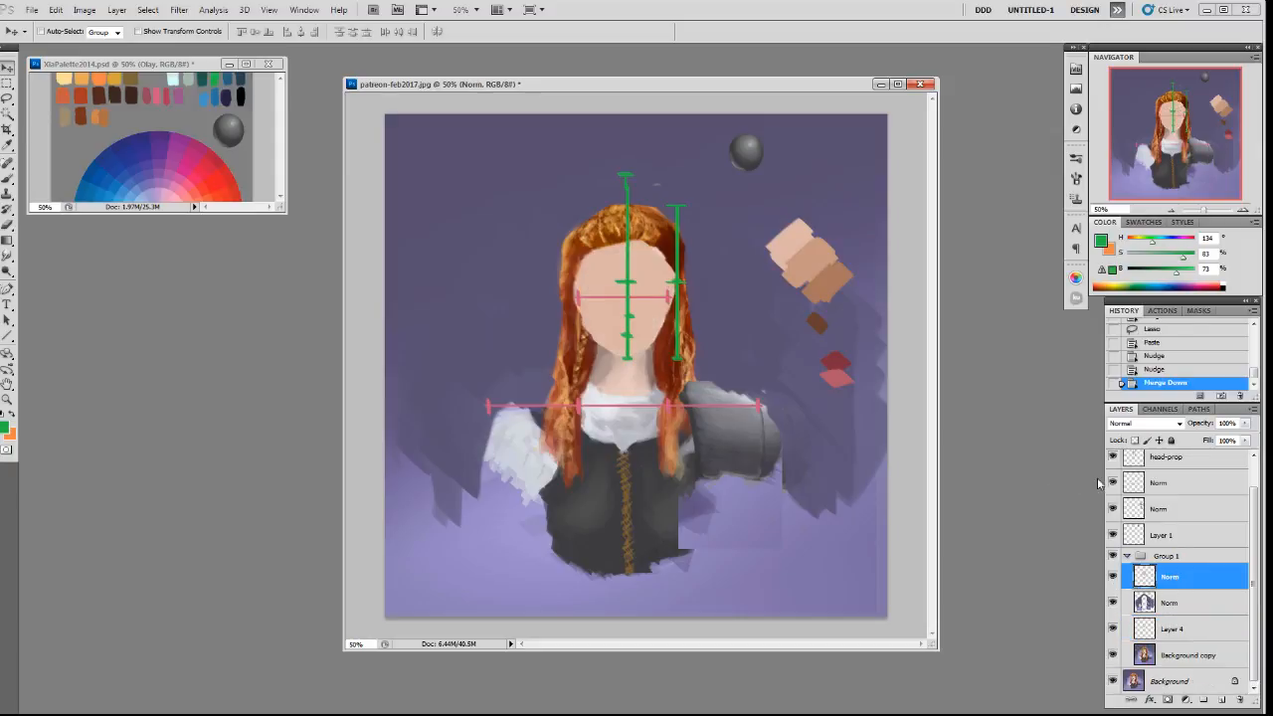
key("b")
left_click(828, 280, "alt")
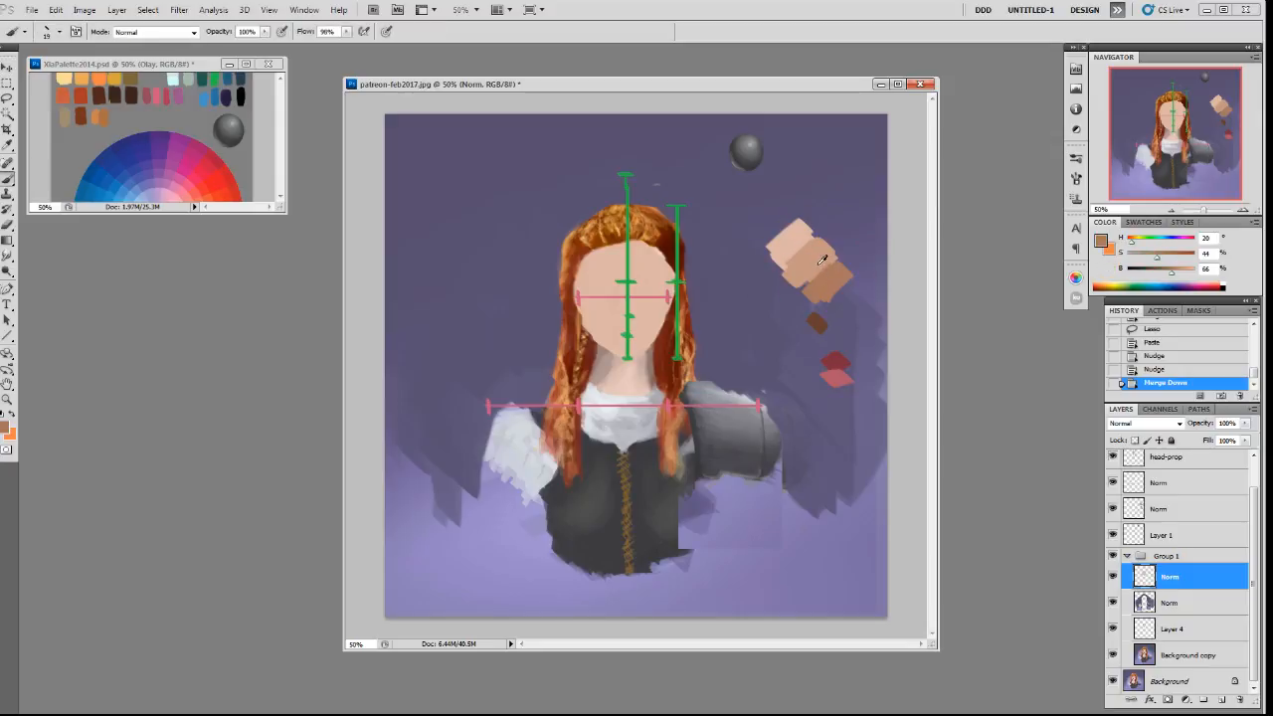
left_click(811, 276, "alt")
mouse_move(639, 282)
left_mouse_down()
mouse_move(661, 285)
mouse_move(591, 285)
mouse_move(664, 289)
mouse_move(622, 322)
mouse_move(628, 338)
left_mouse_up()
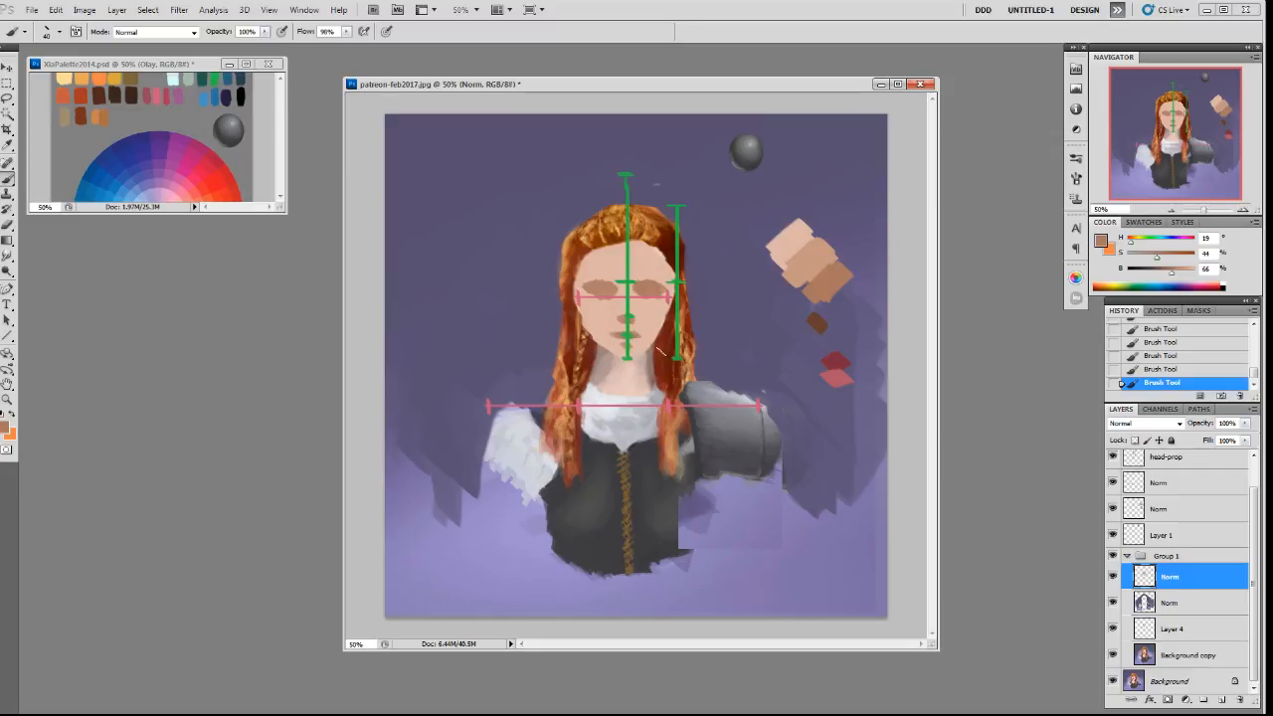
Shade the sides of the face with the middle skin tone and hide the proportion guide layers.
left_click(815, 260, "alt")
mouse_move(666, 312)
left_mouse_down()
mouse_move(644, 344)
mouse_move(640, 333)
mouse_move(655, 335)
left_mouse_up()
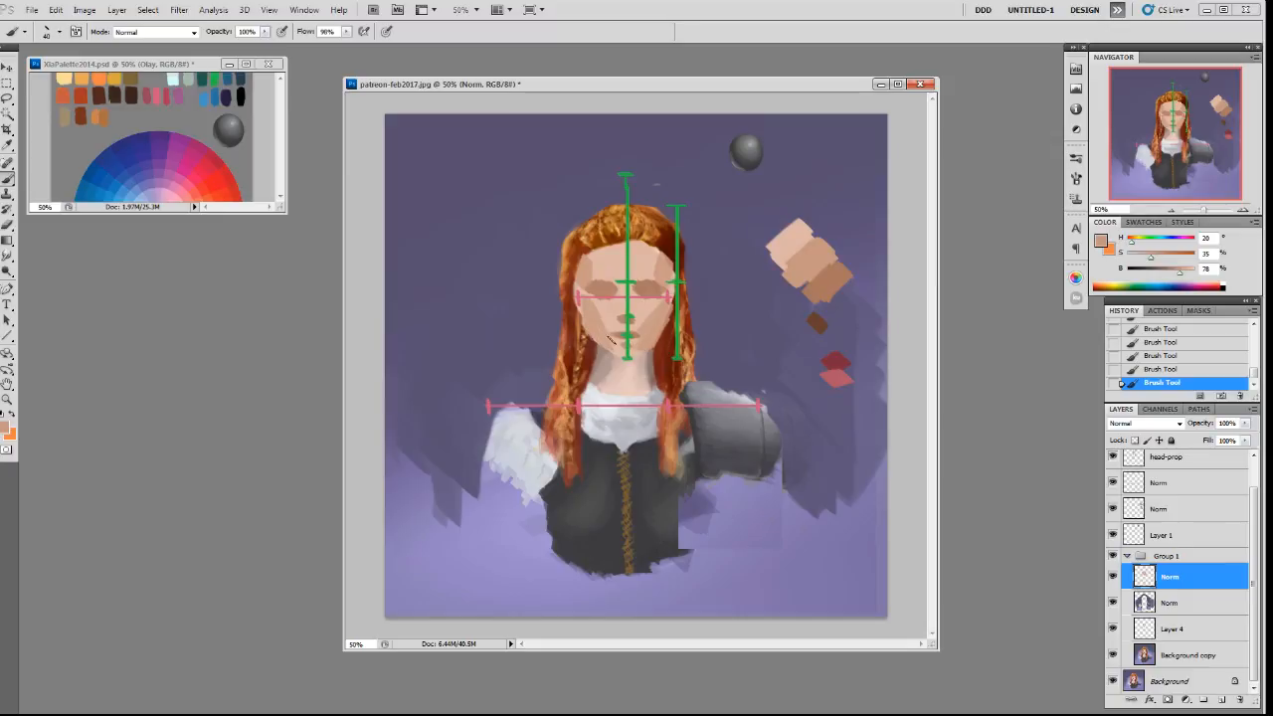
left_click(1111, 508)
left_click(1111, 482)
left_click(1112, 456)
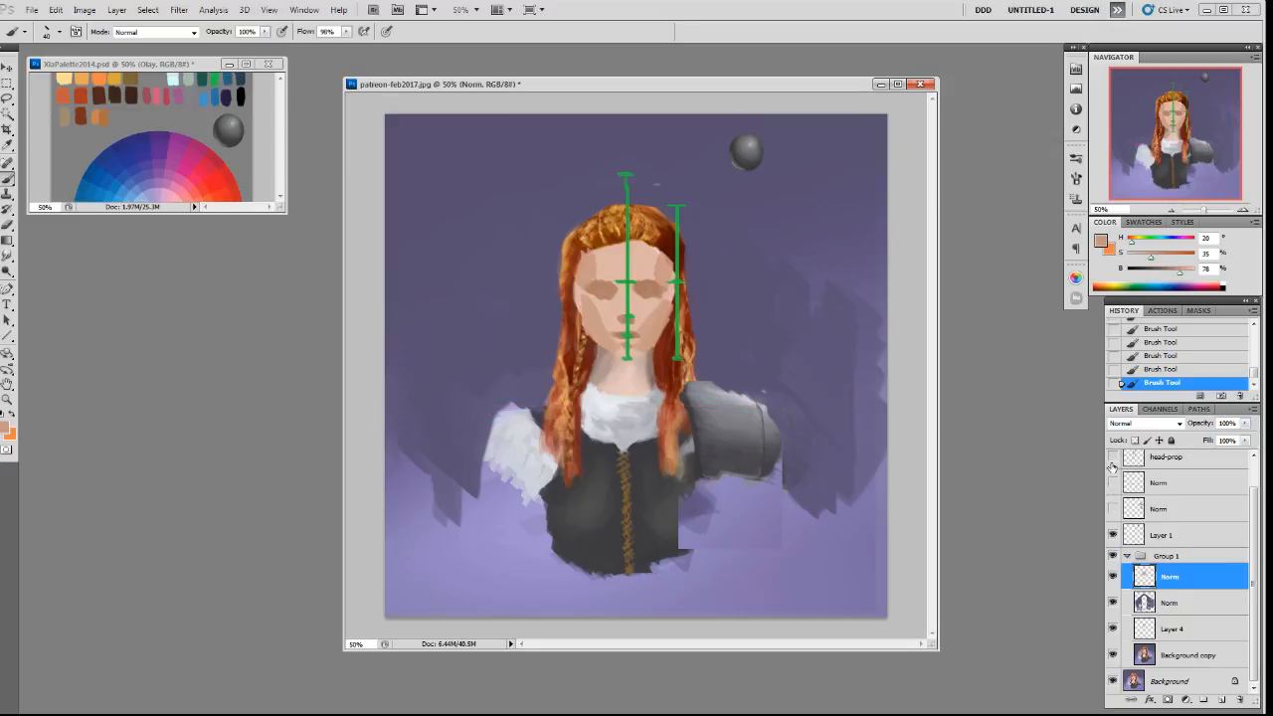
Erase the excess skin colour around the forehead, cheeks and jaw to refine the face outline, with the swatch layer shown.
key("e")
left_click(673, 303)
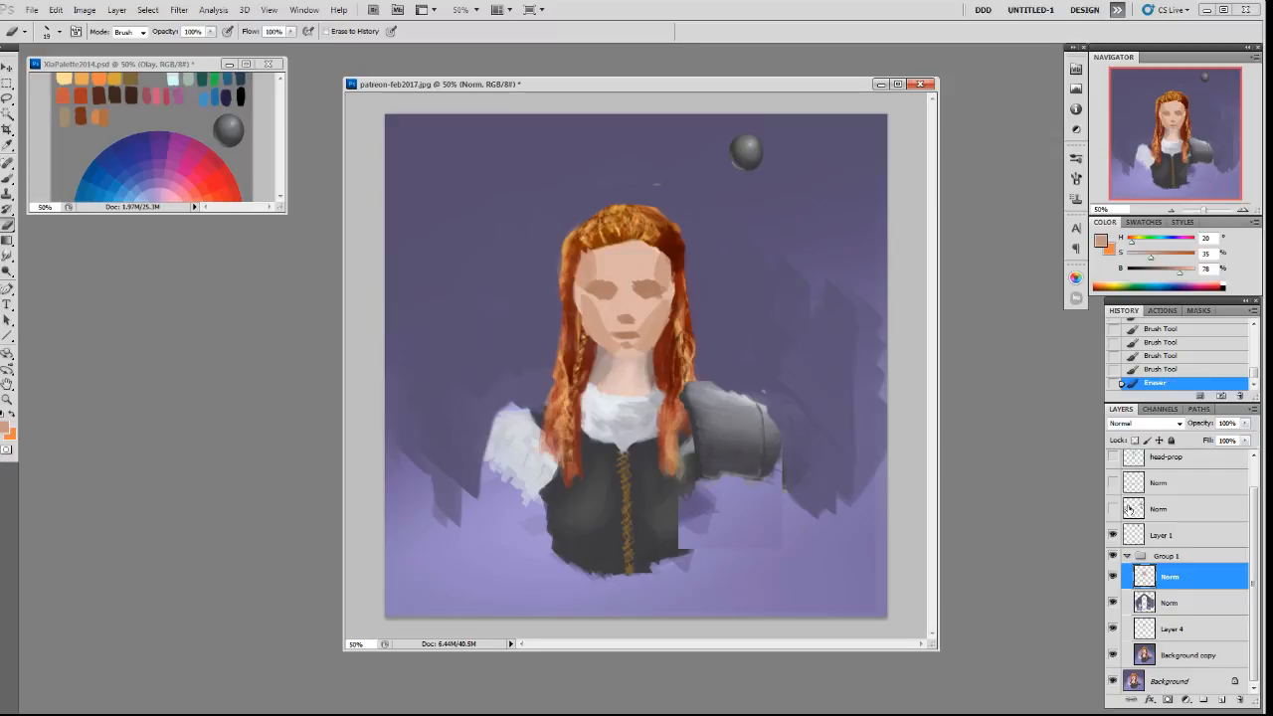
left_click(1112, 508)
left_click_drag(672, 291, 644, 291)
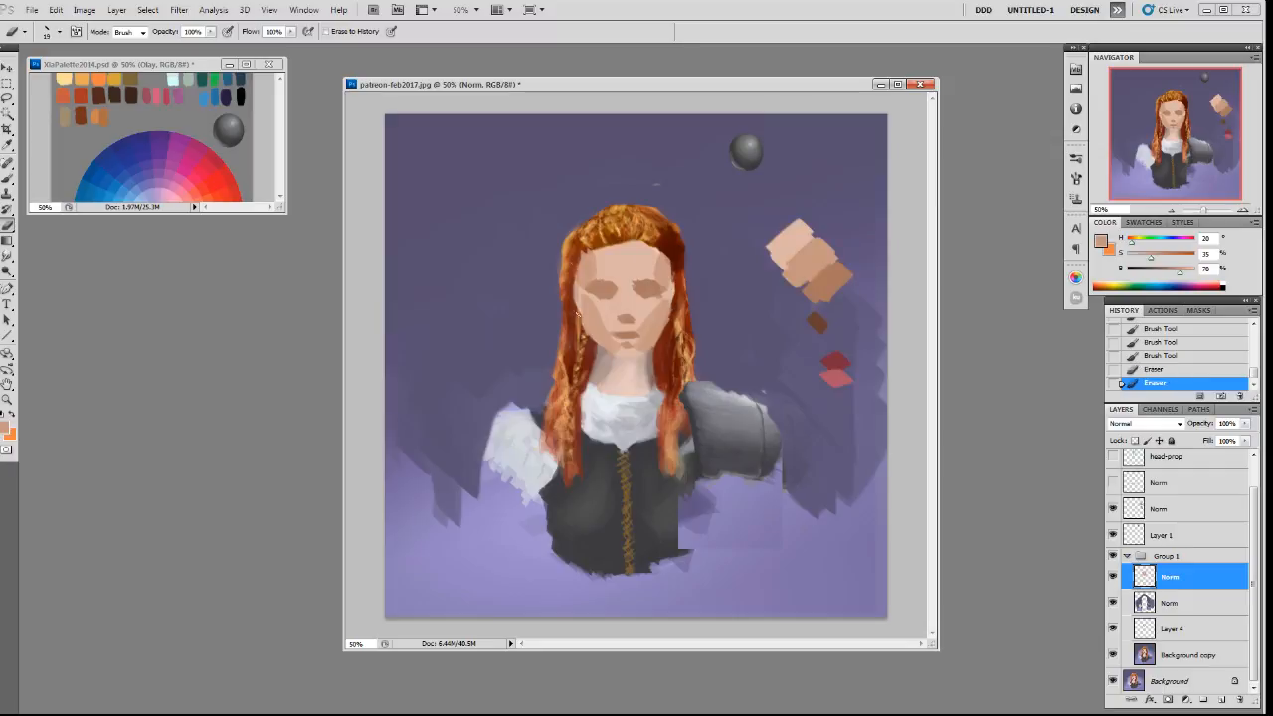
mouse_move(595, 251)
left_mouse_down()
mouse_move(657, 246)
mouse_move(670, 293)
left_mouse_up()
key("bracketright")
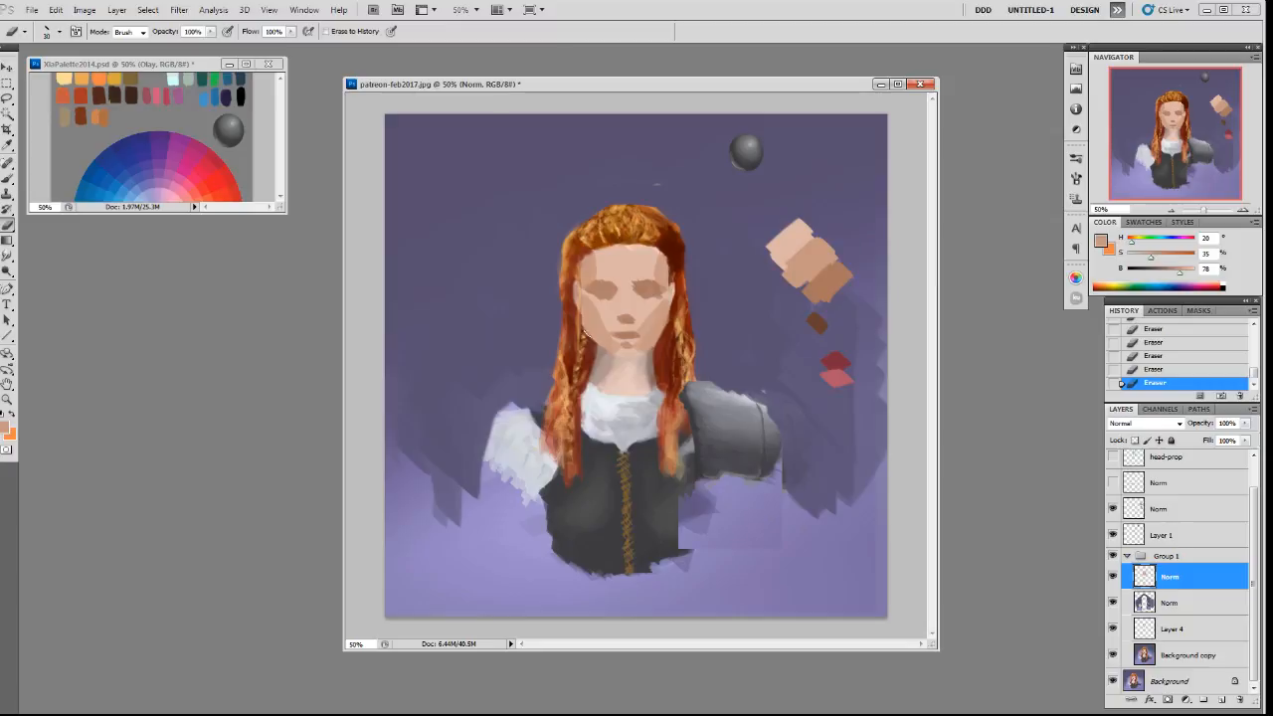
mouse_move(659, 351)
left_mouse_down()
mouse_move(670, 320)
mouse_move(661, 340)
left_mouse_up()
Paint the middle skin tone along the jawline, chin and side of the cheek.
key("b")
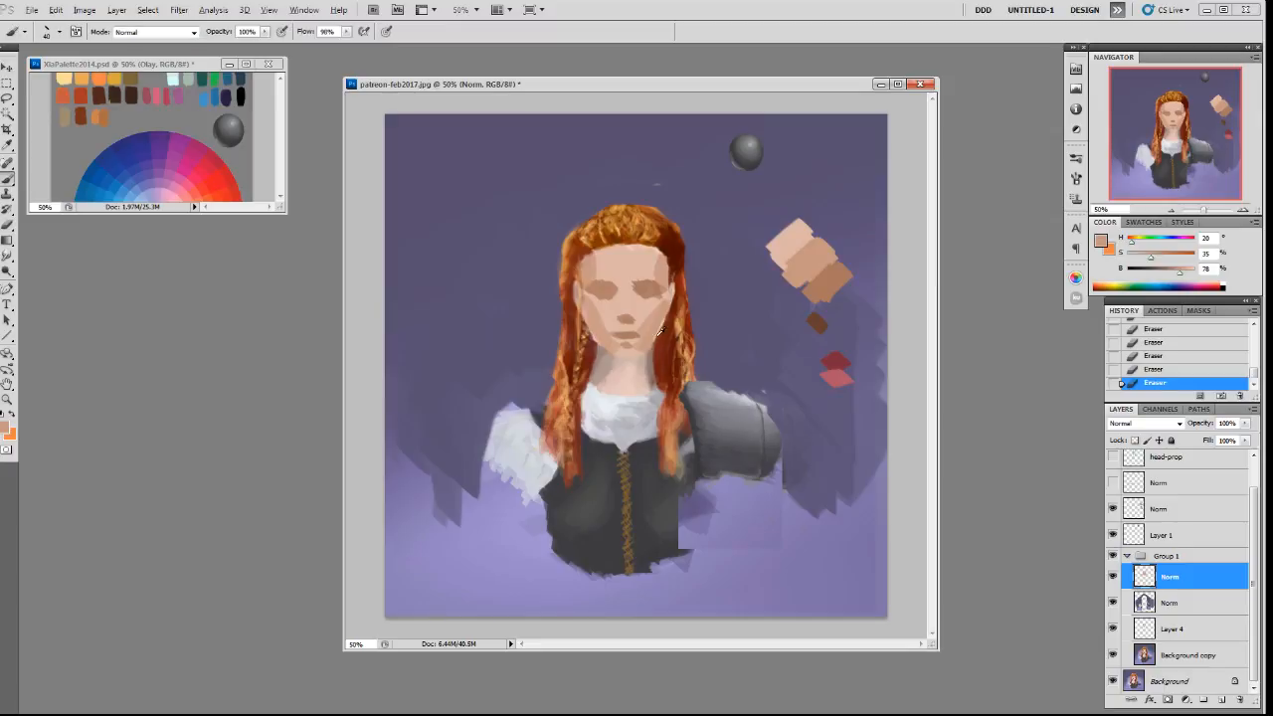
mouse_move(658, 346)
left_mouse_down()
mouse_move(666, 316)
mouse_move(656, 338)
mouse_move(610, 354)
left_mouse_up()
left_click_drag(583, 306, 588, 299)
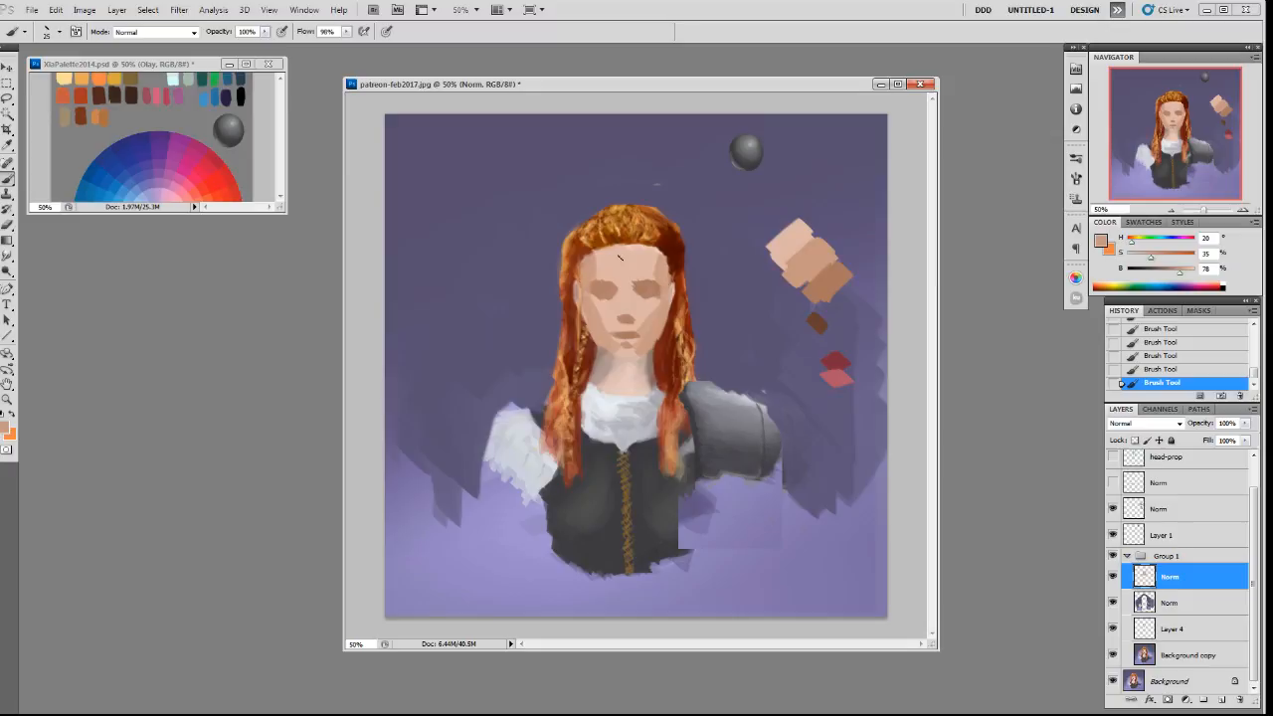
Add a layer above the face and paint a brown hair swatch (H 24, S 74, B 51) on the swatch layer.
key("F2")
left_click(662, 218, "alt")
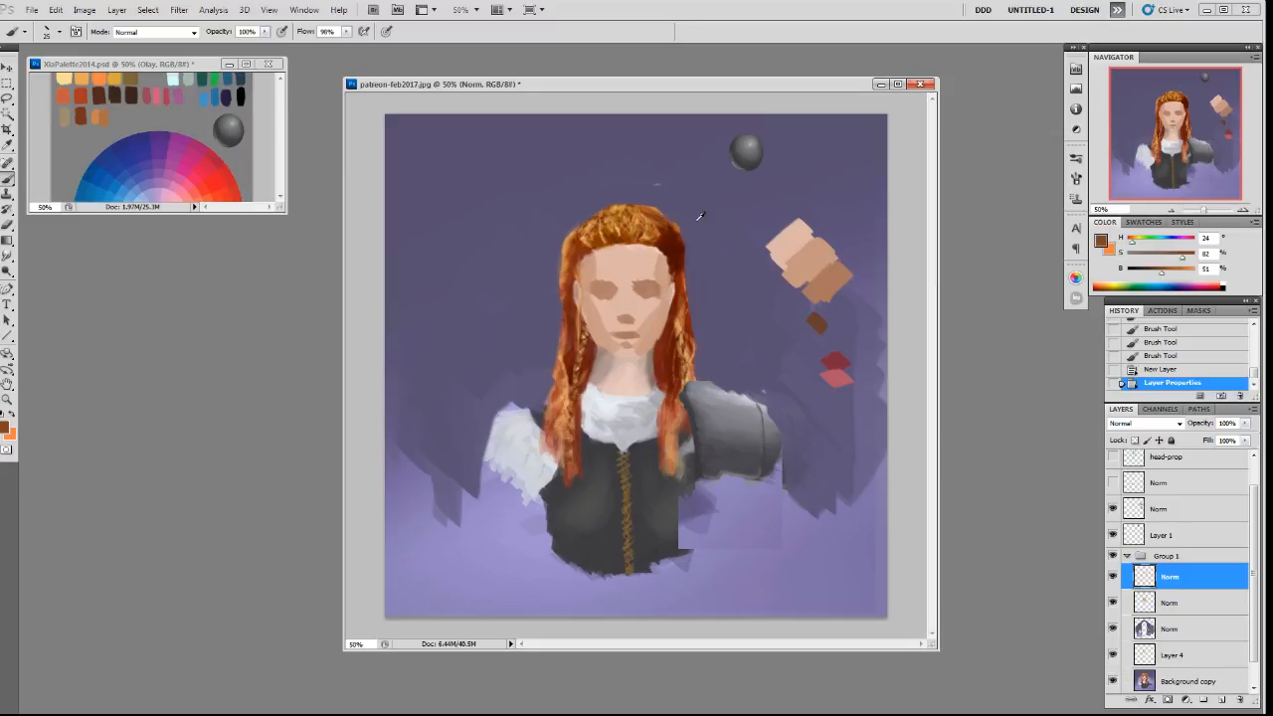
left_click(1167, 509)
left_click(837, 212)
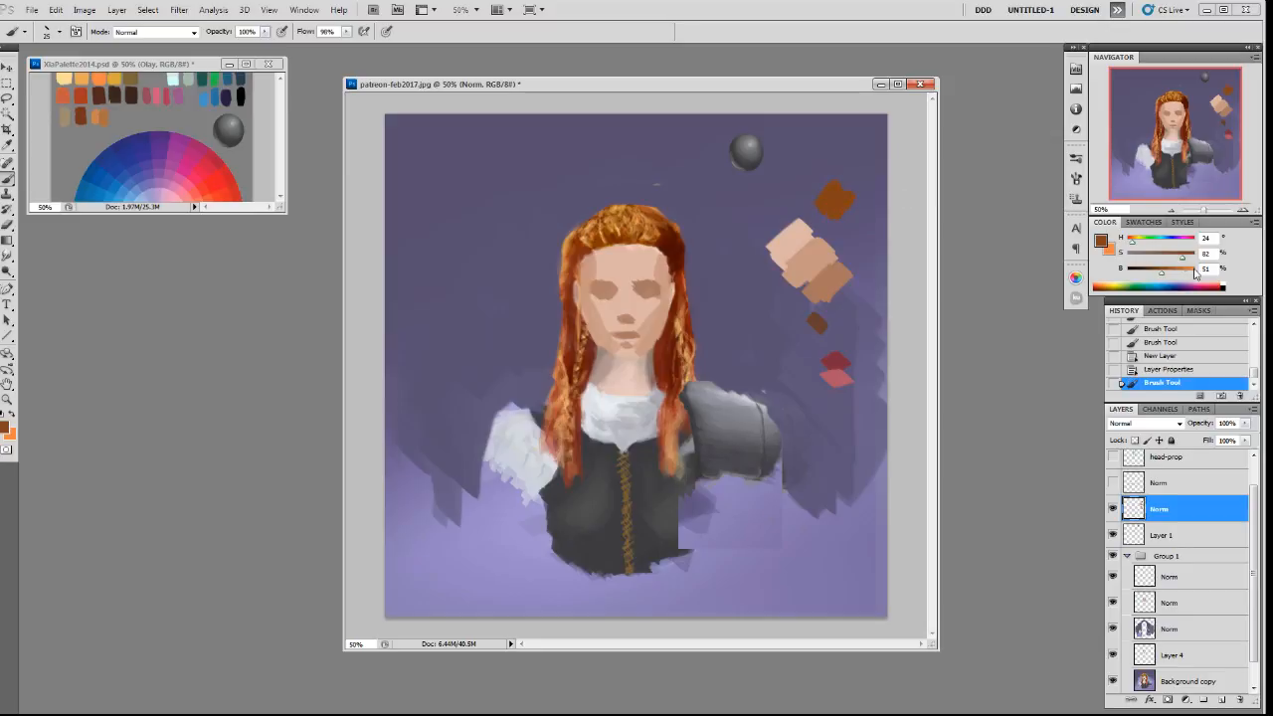
left_click_drag(1182, 260, 1176, 260)
left_click(835, 193)
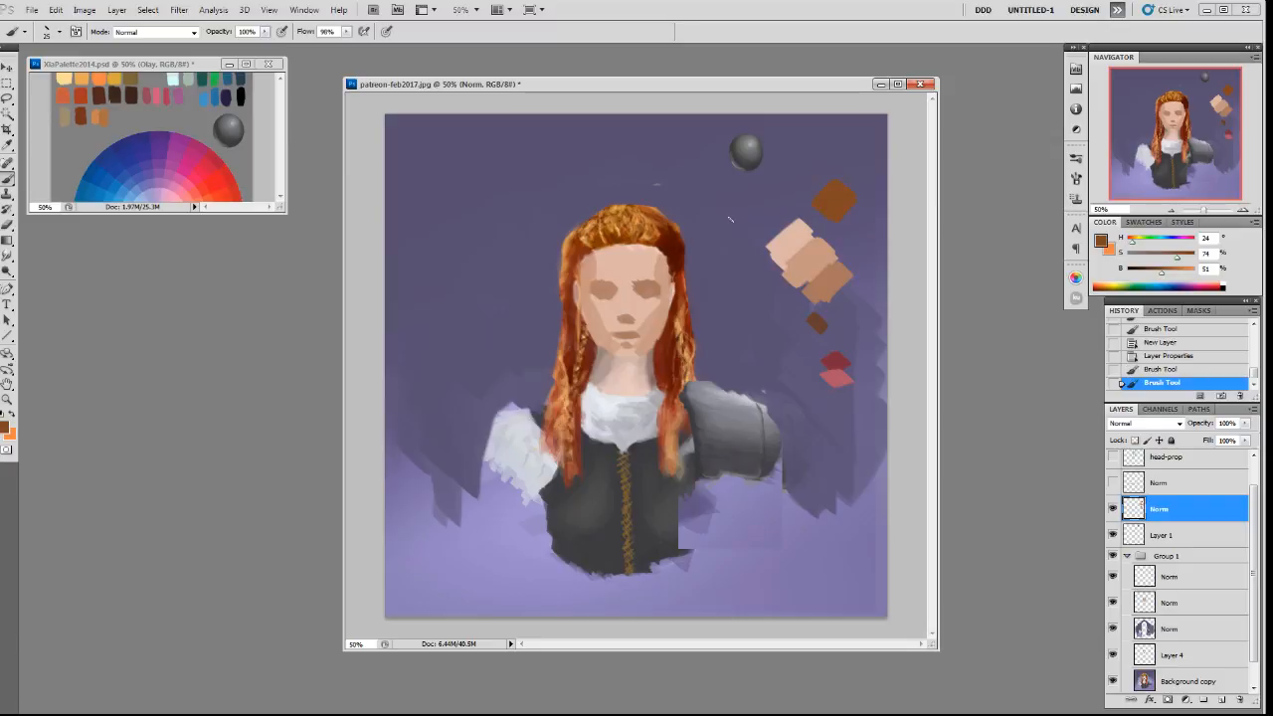
Paint a lighter orange-brown hair swatch (H 25, S 61, B 70) beside the brown one.
left_click(644, 216, "alt")
mouse_move(824, 177)
left_mouse_down()
mouse_move(812, 197)
mouse_move(809, 176)
mouse_move(795, 191)
left_mouse_up()
key("ctrl+z")
left_click_drag(1178, 271, 1158, 270)
left_click(814, 183, "alt")
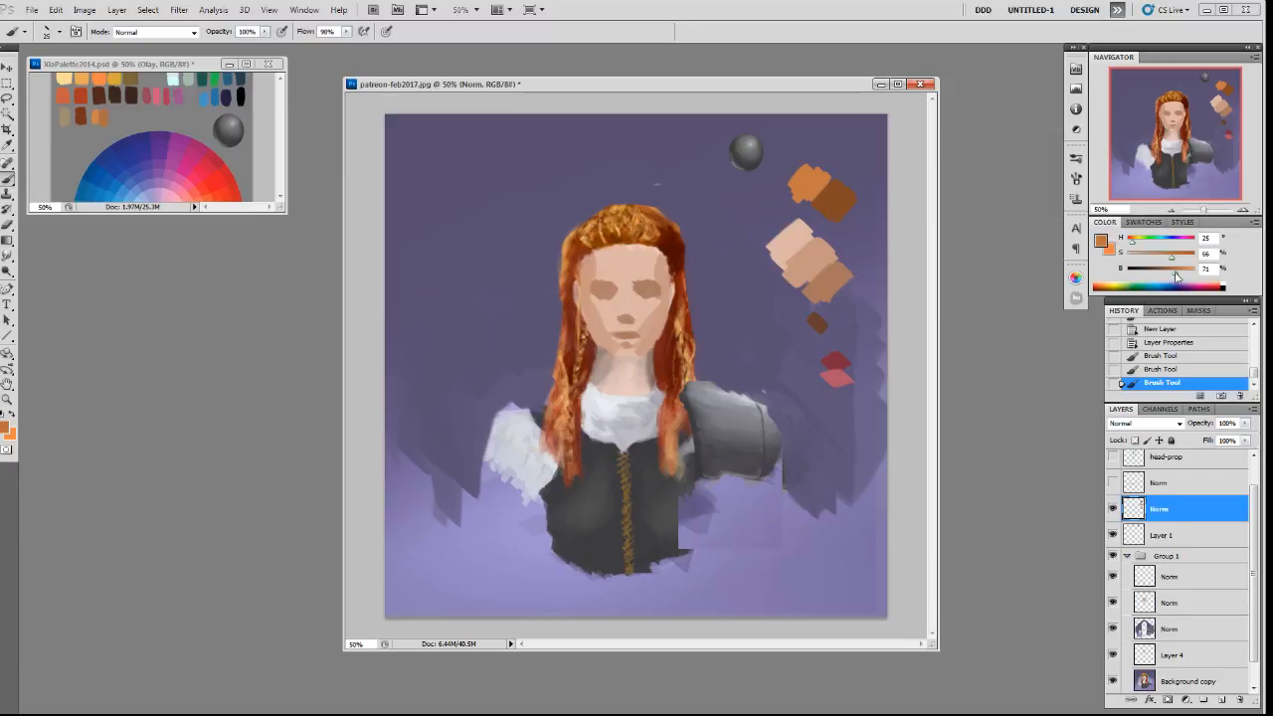
left_click(784, 182, "alt")
mouse_move(819, 182)
left_mouse_down()
mouse_move(810, 199)
mouse_move(822, 167)
mouse_move(833, 208)
left_mouse_up()
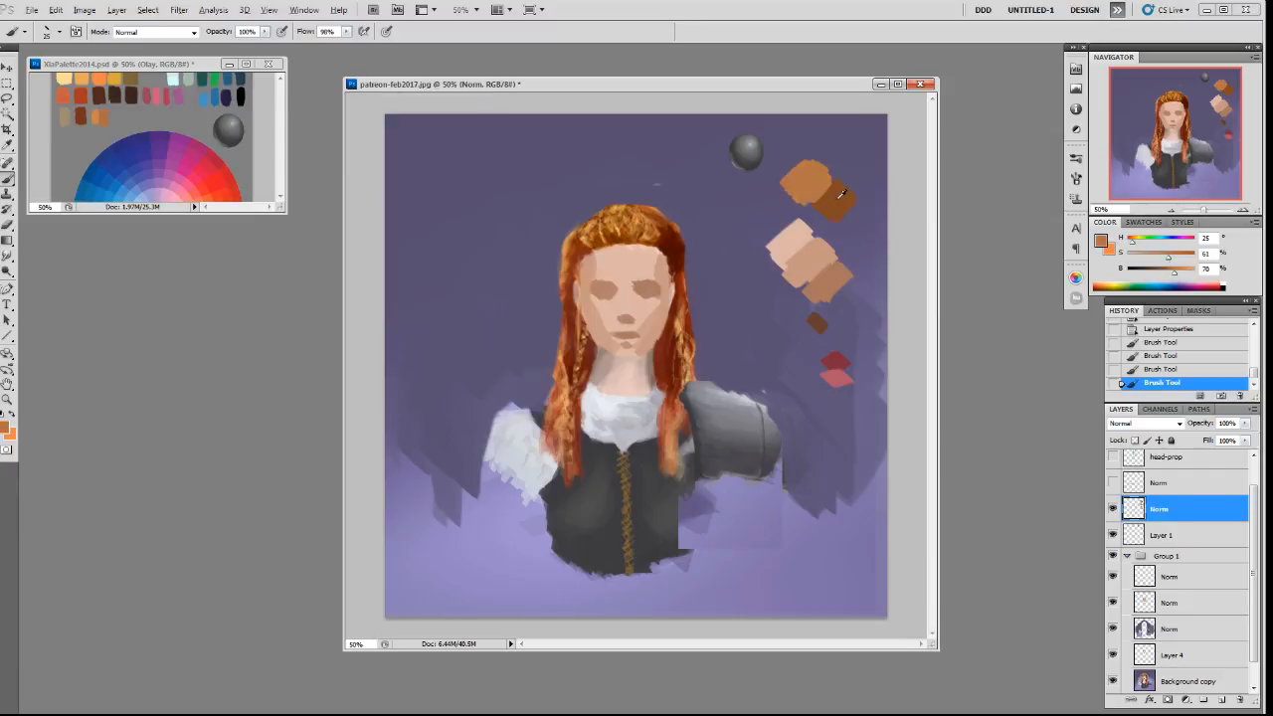
On the new layer above the face, block in the hair with the brown swatch, covering both sides and the crown.
left_click(841, 192, "alt")
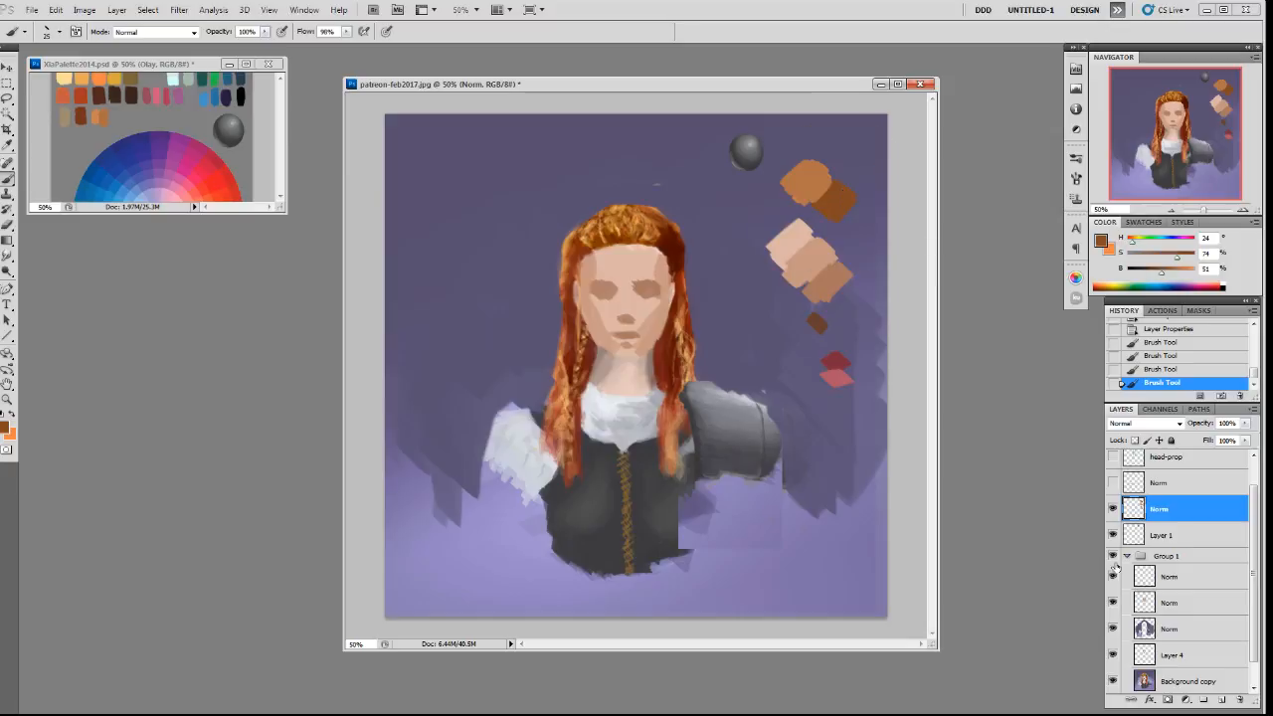
left_click(1159, 576)
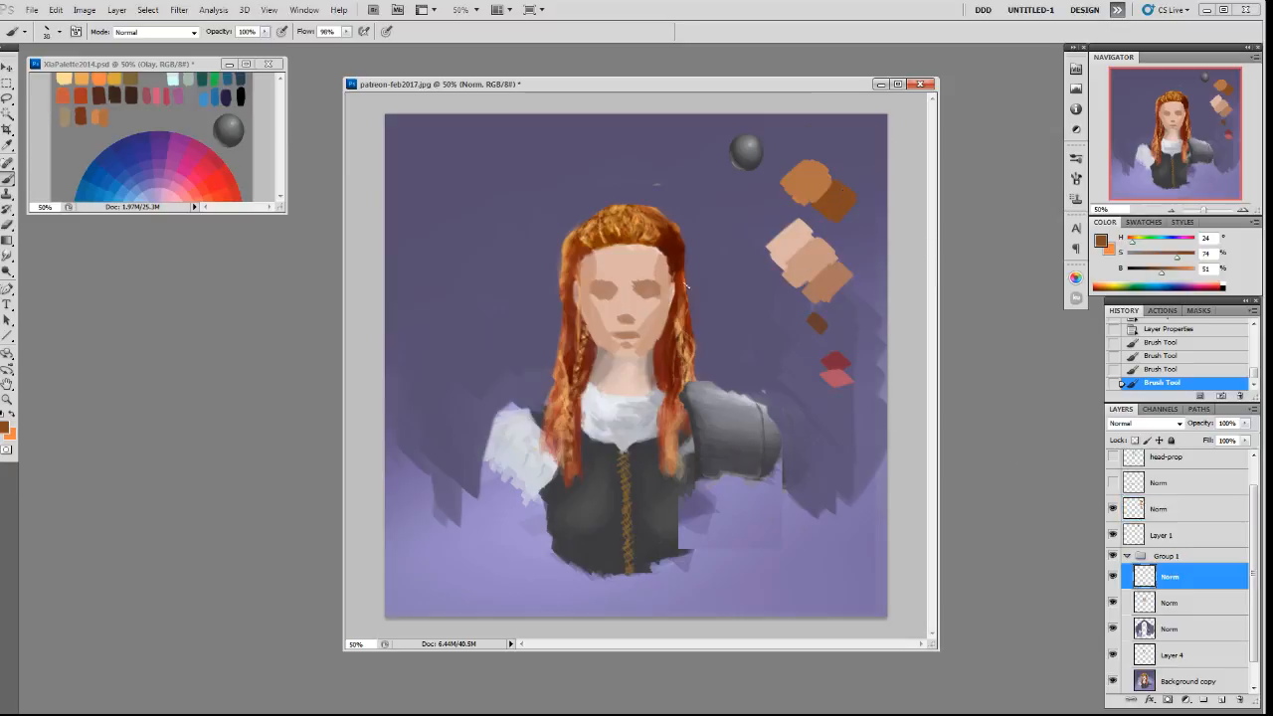
left_click_drag(674, 237, 681, 368)
key("bracketright")
left_click_drag(675, 237, 683, 387)
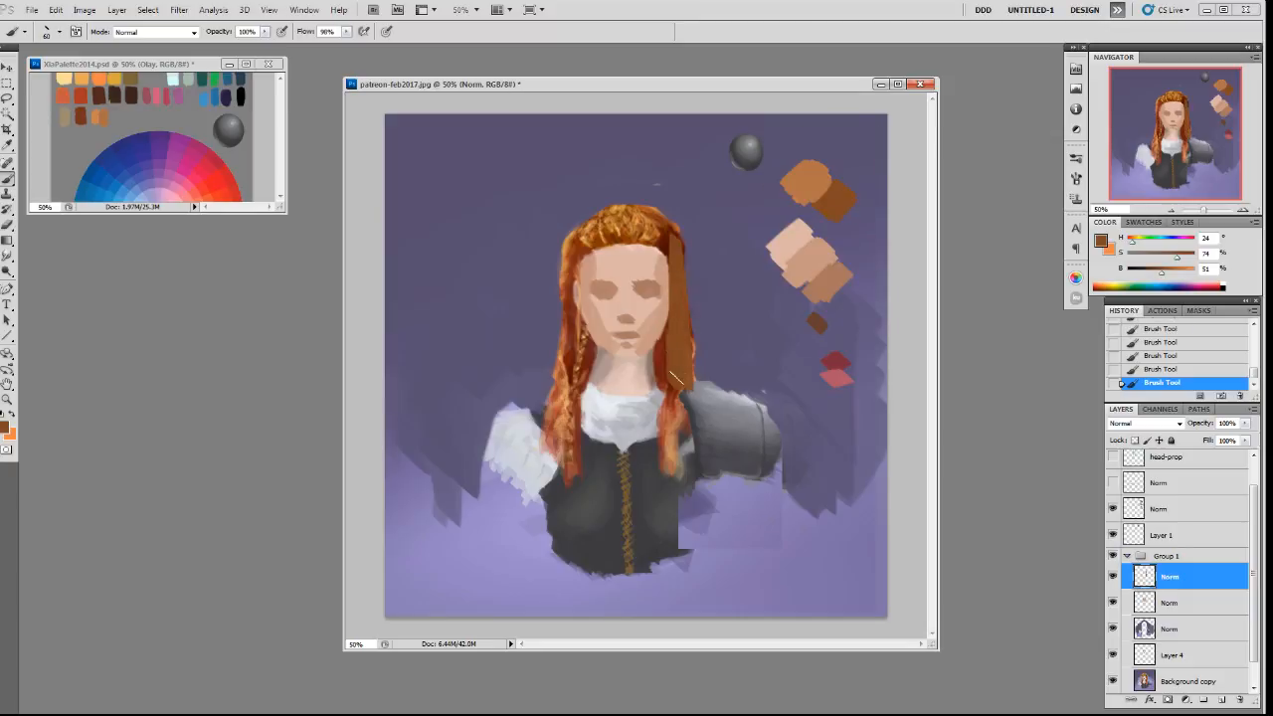
left_click_drag(674, 239, 676, 327)
mouse_move(568, 251)
left_mouse_down()
mouse_move(577, 371)
mouse_move(577, 348)
left_mouse_up()
left_click_drag(569, 304, 570, 378)
mouse_move(573, 272)
left_mouse_down()
mouse_move(597, 219)
mouse_move(616, 234)
mouse_move(593, 244)
mouse_move(652, 239)
mouse_move(589, 249)
mouse_move(631, 226)
mouse_move(601, 213)
mouse_move(666, 225)
left_mouse_up()
left_click_drag(594, 255, 658, 248)
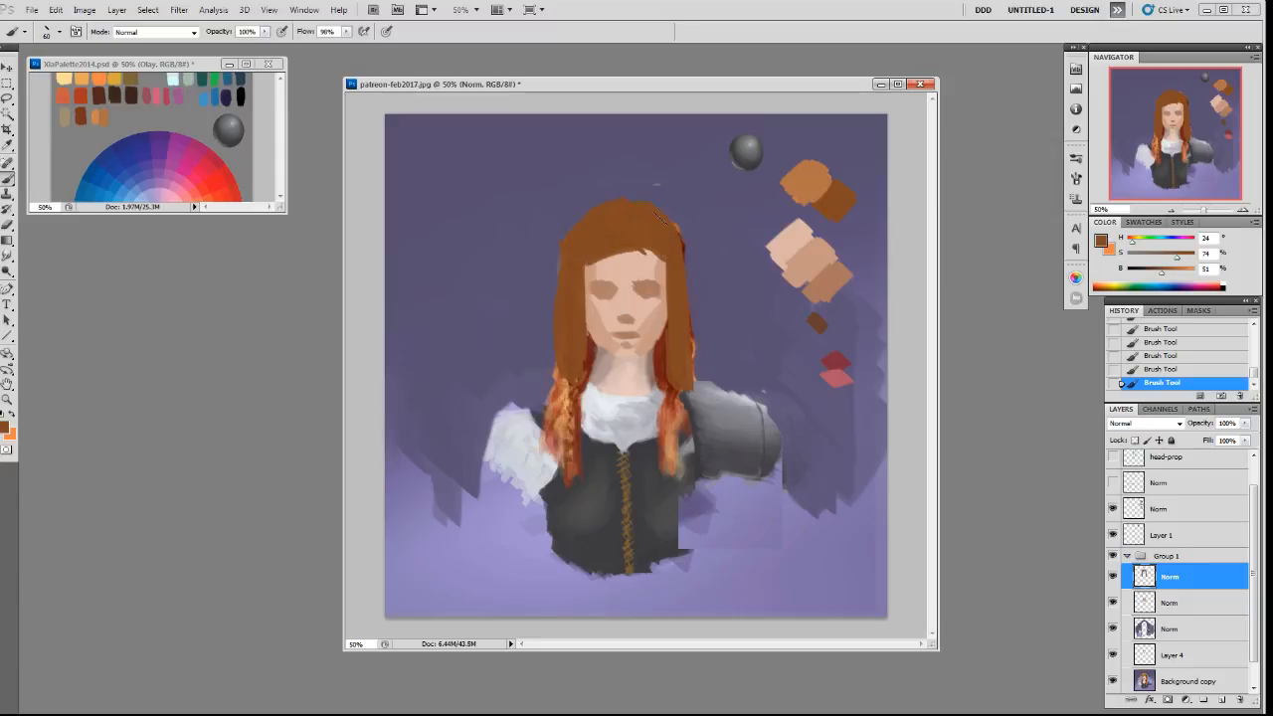
Erase the outer and inner edges of the brown hair to slim its side locks.
key("e")
left_click_drag(558, 247, 558, 292)
left_click_drag(563, 327, 564, 382)
left_click_drag(563, 298, 564, 328)
left_click_drag(691, 352, 691, 374)
left_click_drag(684, 328, 674, 321)
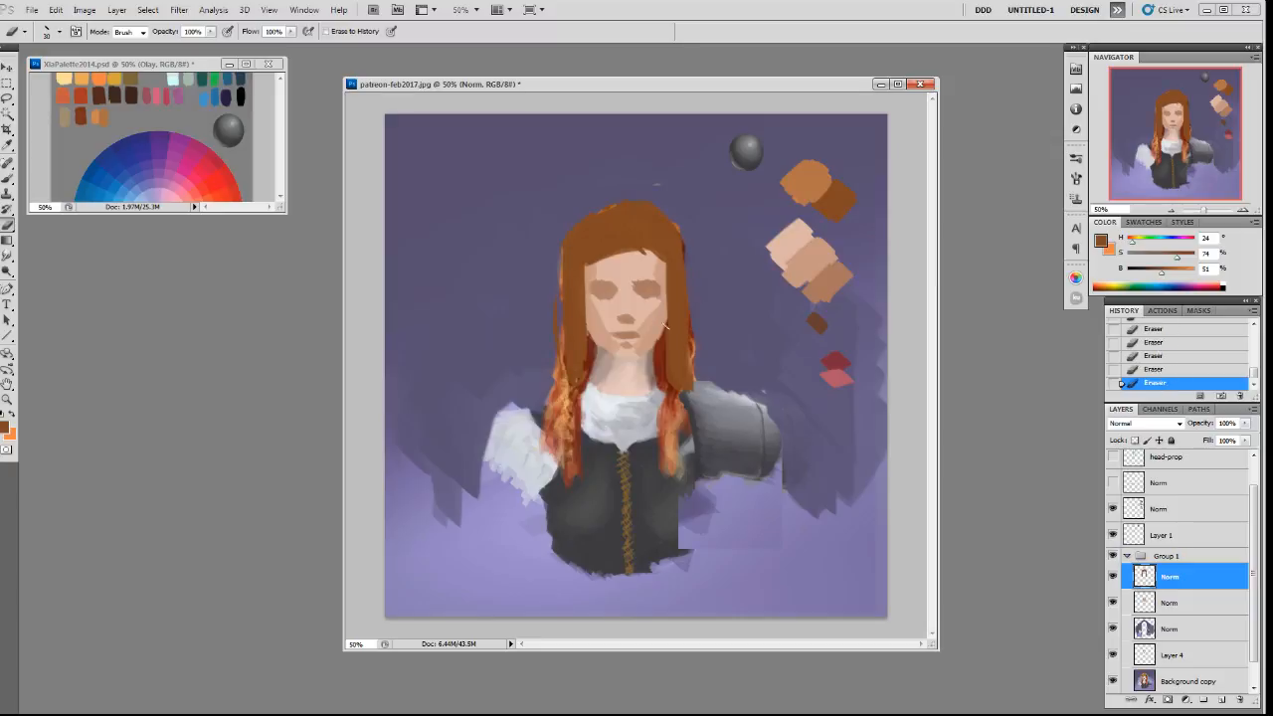
Paint a dark brown hair swatch (H 24, S 79, B 36) next to the brown one on the swatch layer.
key("b")
left_click(839, 199, "alt")
left_click(1179, 262)
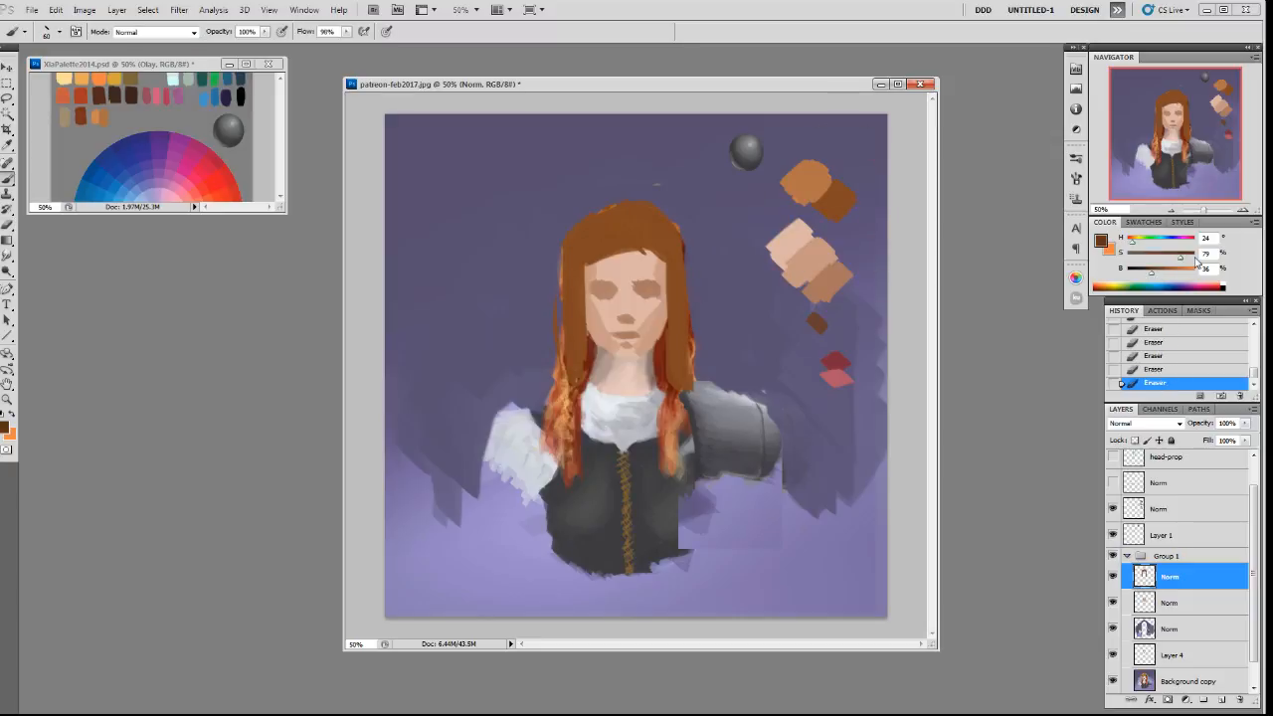
left_click(1179, 507)
left_click_drag(842, 212, 863, 235)
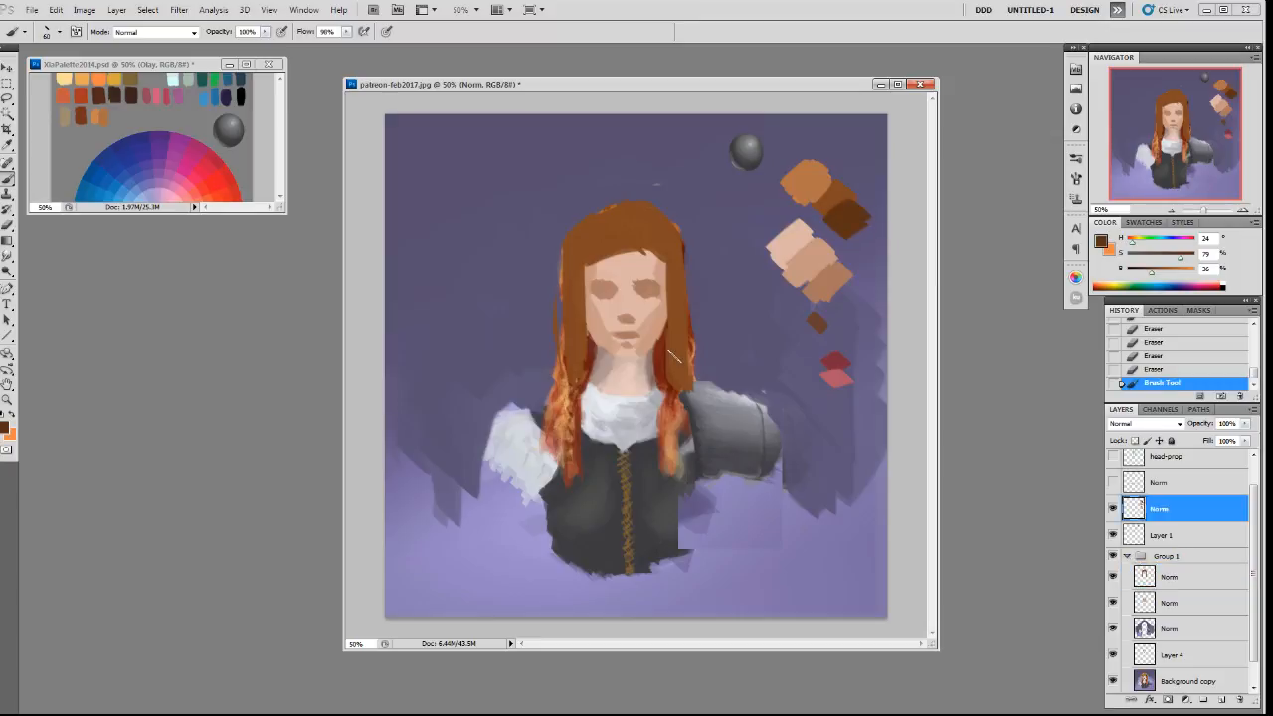
On the hair layer, paint the shadowed hair on both sides of the neck with the dark brown.
left_click(1179, 575)
mouse_move(667, 364)
left_mouse_down()
mouse_move(662, 400)
mouse_move(652, 376)
mouse_move(656, 362)
mouse_move(663, 390)
left_mouse_up()
key("ctrl+z")
mouse_move(586, 336)
left_mouse_down()
mouse_move(589, 388)
mouse_move(591, 338)
mouse_move(589, 359)
left_mouse_up()
Add a layer beneath the face layer and paint the neck with skin tones sampled from the swatches and face.
key("alt+bracketleft")
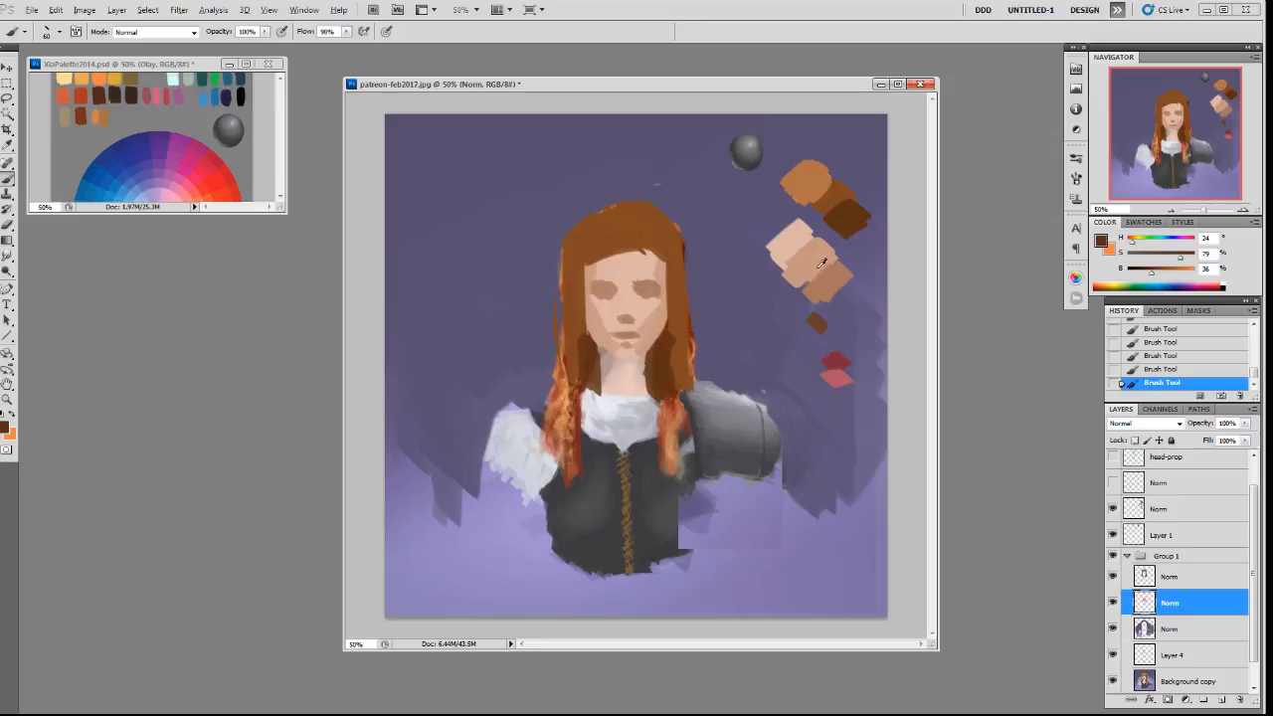
left_click(814, 258, "alt")
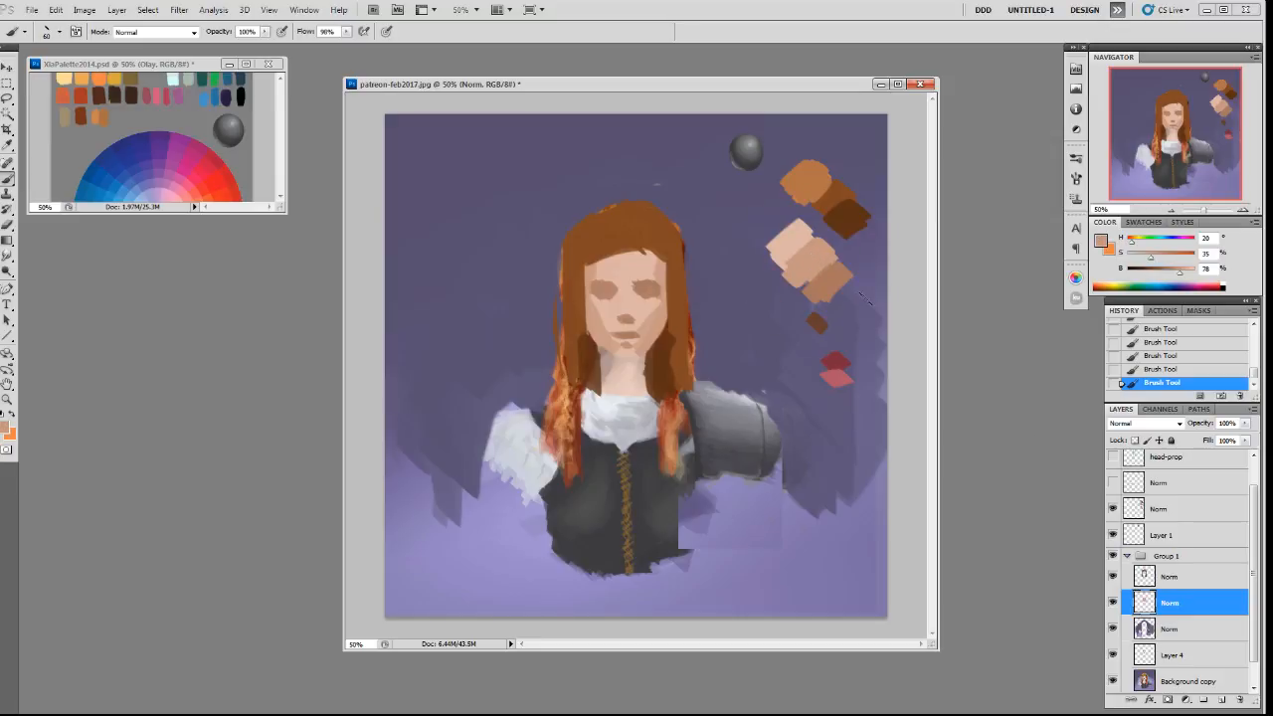
key("ctrl+shift+alt+n")
mouse_move(605, 391)
left_mouse_down()
mouse_move(639, 389)
mouse_move(628, 360)
mouse_move(644, 389)
mouse_move(637, 313)
mouse_move(616, 404)
left_mouse_up()
left_click(635, 316, "alt")
mouse_move(618, 395)
left_mouse_down()
mouse_move(624, 378)
mouse_move(605, 361)
left_mouse_up()
left_click(607, 383, "alt")
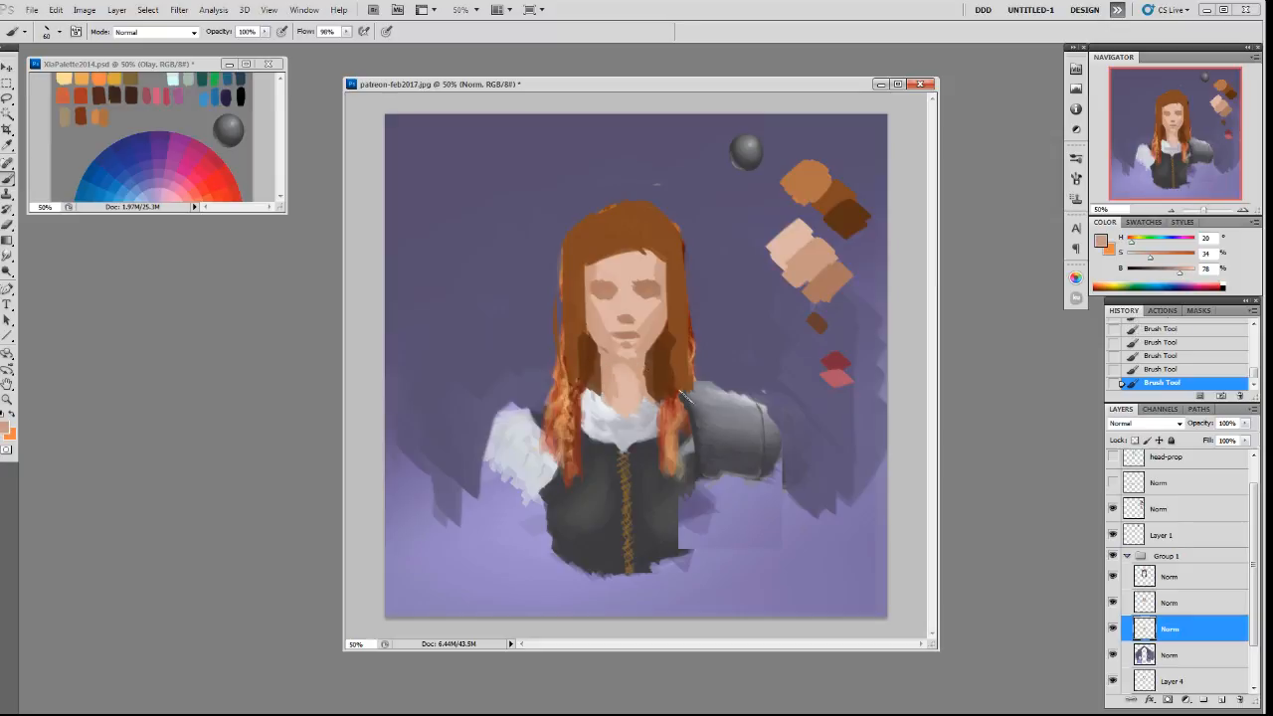
On the hair layer, erase the dark hair overlapping the side of the neck.
left_click(1180, 584)
key("e")
left_click_drag(640, 360, 648, 391)
left_click_drag(646, 360, 648, 390)
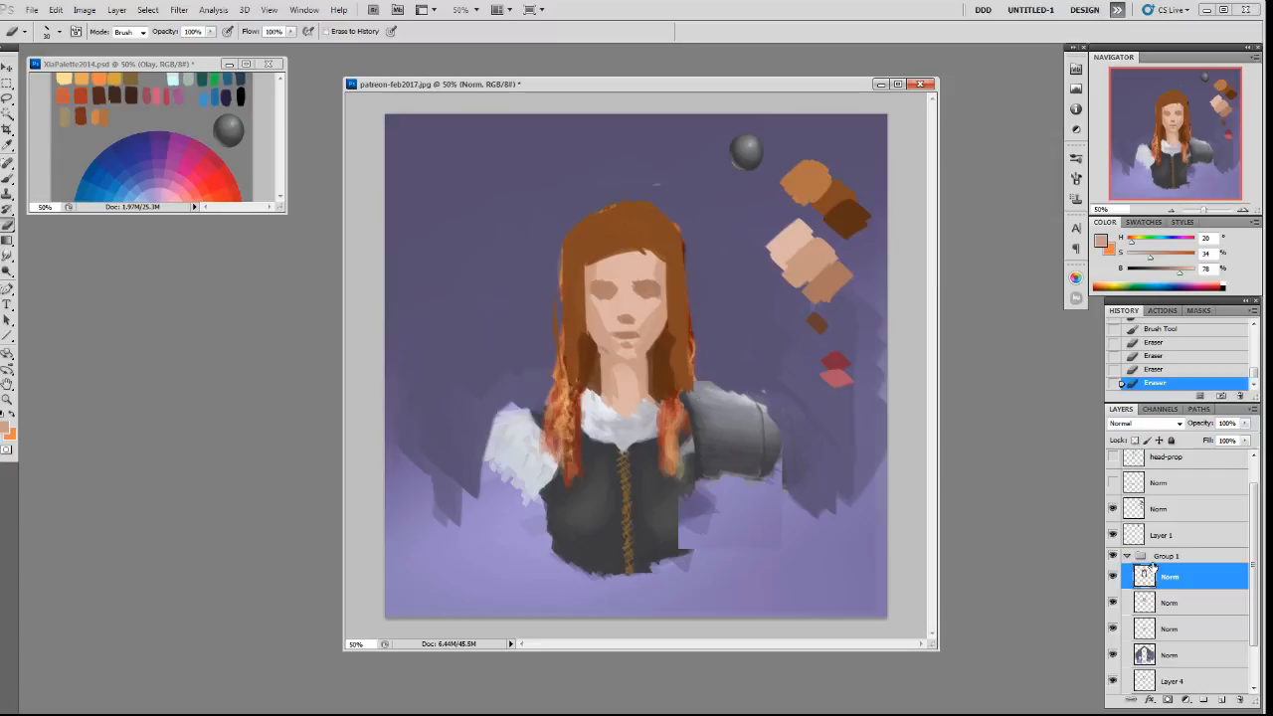
Repaint the collar in flat light grey sampled from the blouse and touch up the dark hair beside it.
key("b")
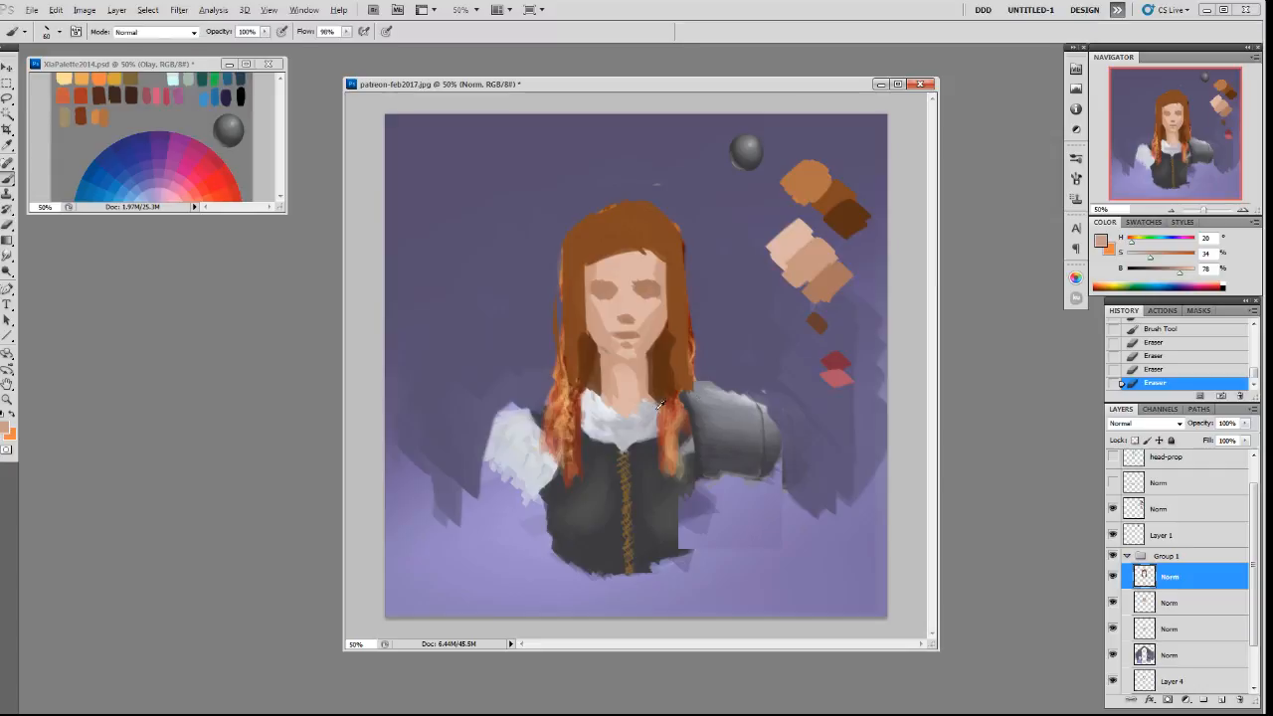
left_click(608, 411, "alt")
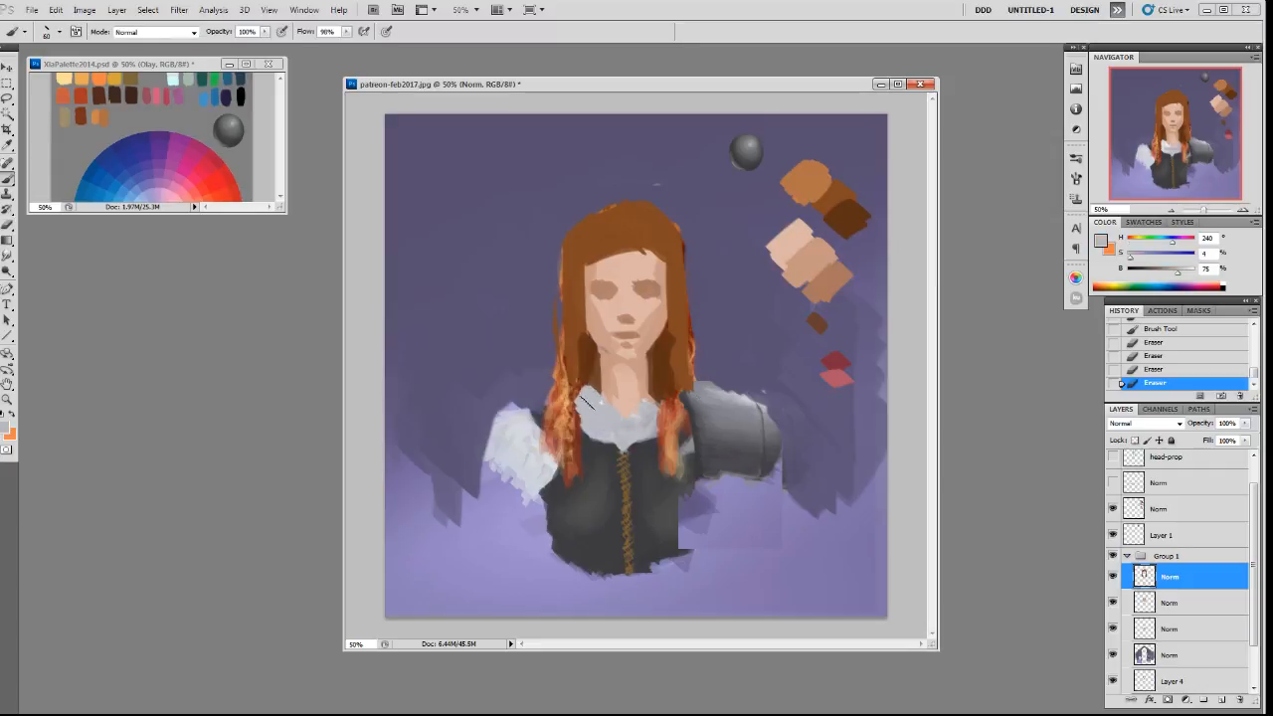
mouse_move(655, 423)
left_mouse_down()
mouse_move(678, 395)
mouse_move(582, 402)
left_mouse_up()
mouse_move(587, 393)
left_mouse_down()
mouse_move(594, 404)
mouse_move(532, 411)
mouse_move(549, 401)
left_mouse_up()
left_click(540, 418, "alt")
left_click(654, 398, "alt")
left_click_drag(655, 390, 670, 393)
left_click(587, 375, "alt")
left_click_drag(584, 376, 588, 383)
left_click(658, 404, "alt")
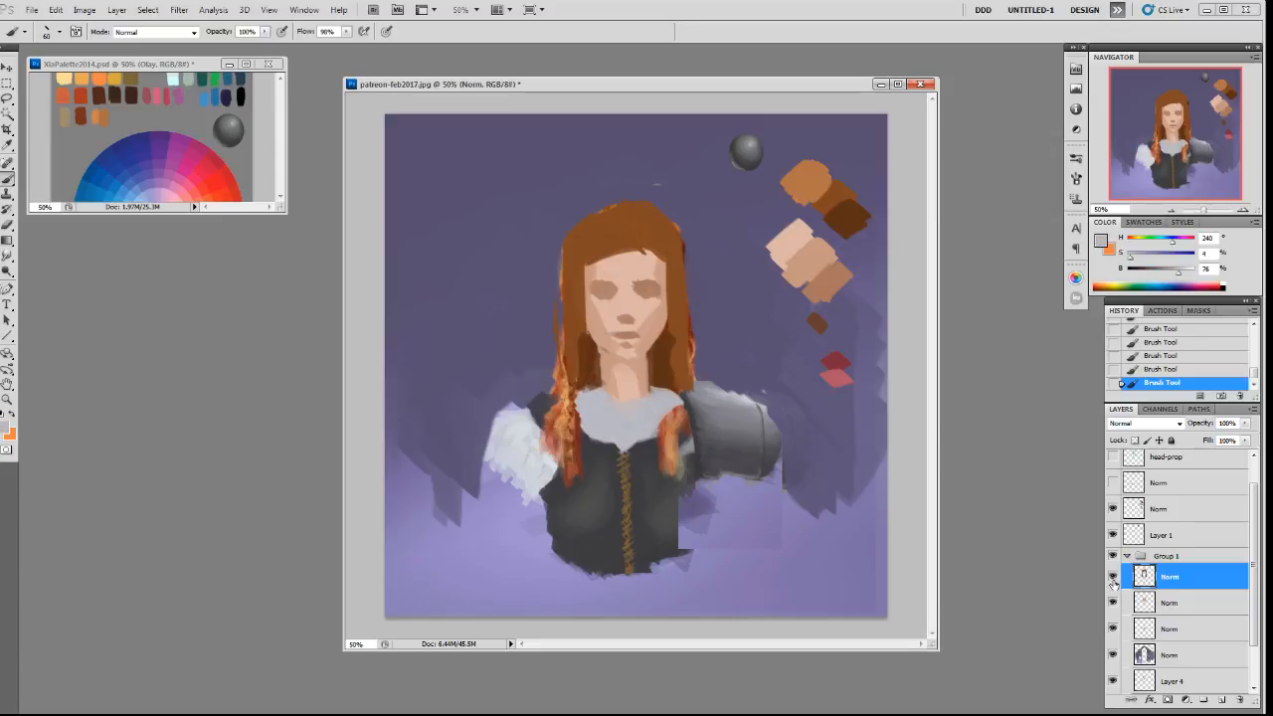
On the background paint layer, cover the old hair outside the new hair outline with the sampled background purple.
left_click(1169, 654)
left_click(688, 316, "alt")
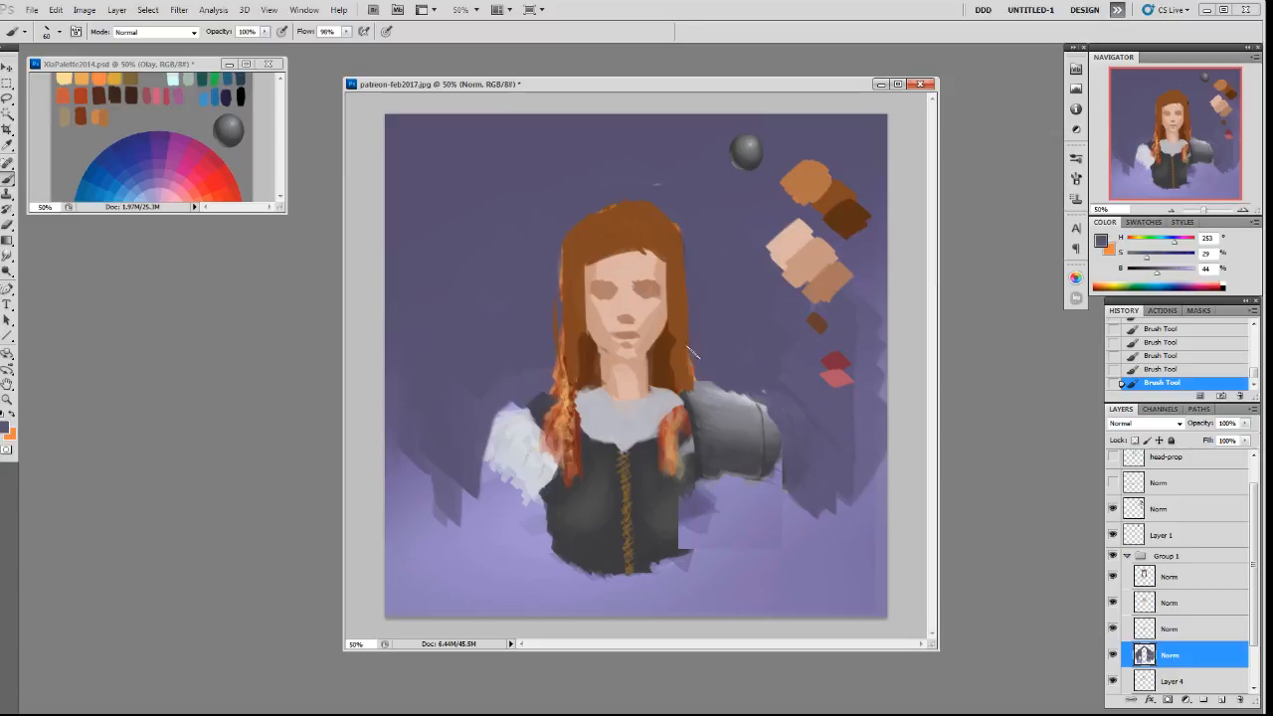
left_click_drag(560, 259, 550, 391)
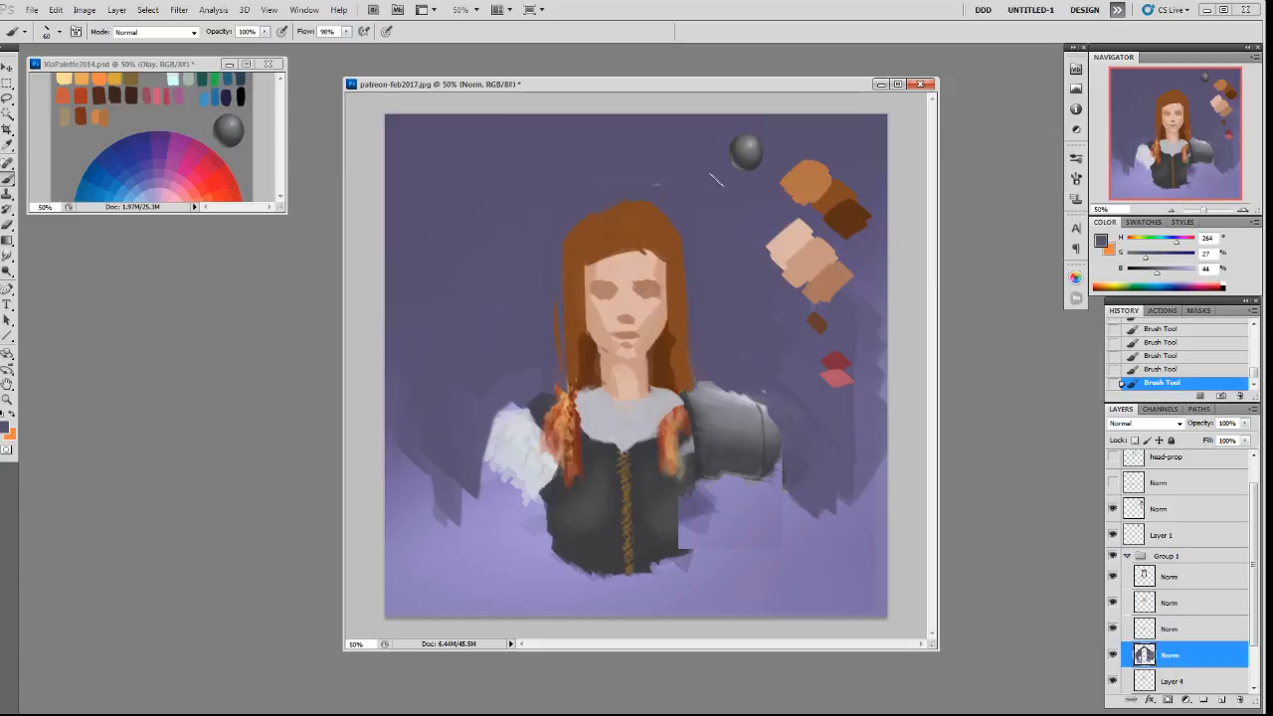
Add a layer above the hair and rework the nose shading with a skin tone sampled from the face.
left_click(1187, 571)
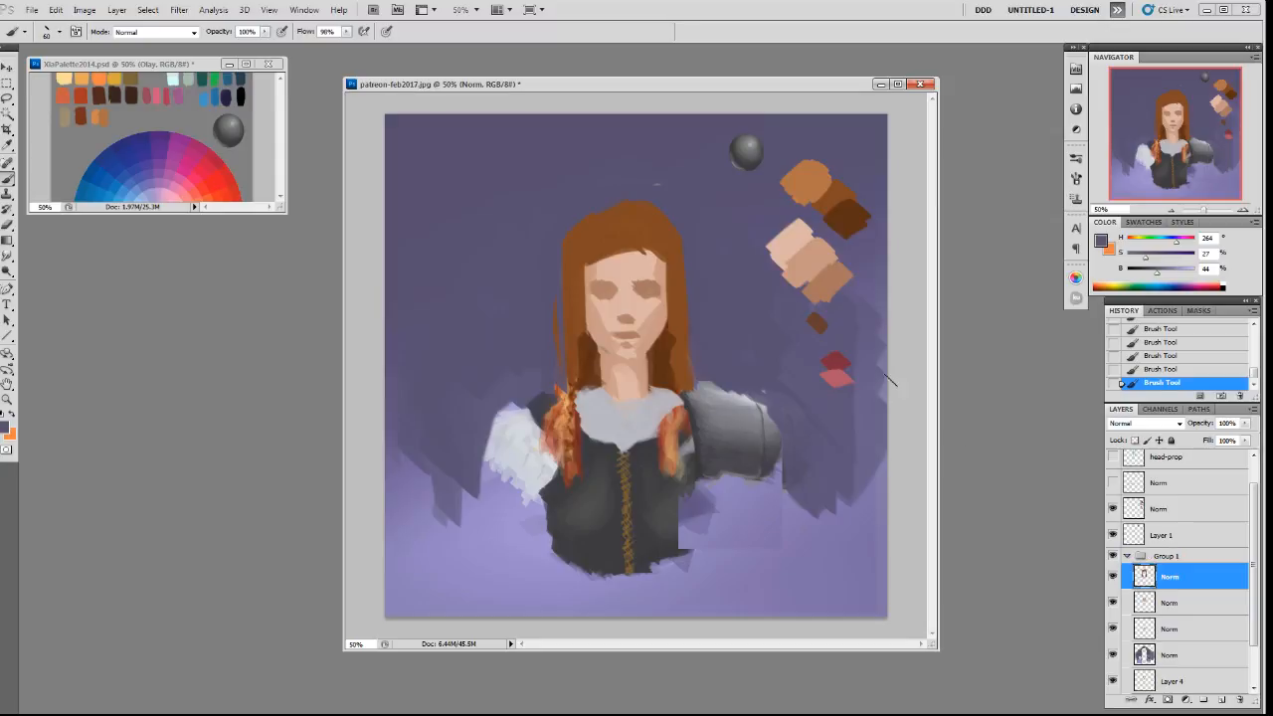
key("F2")
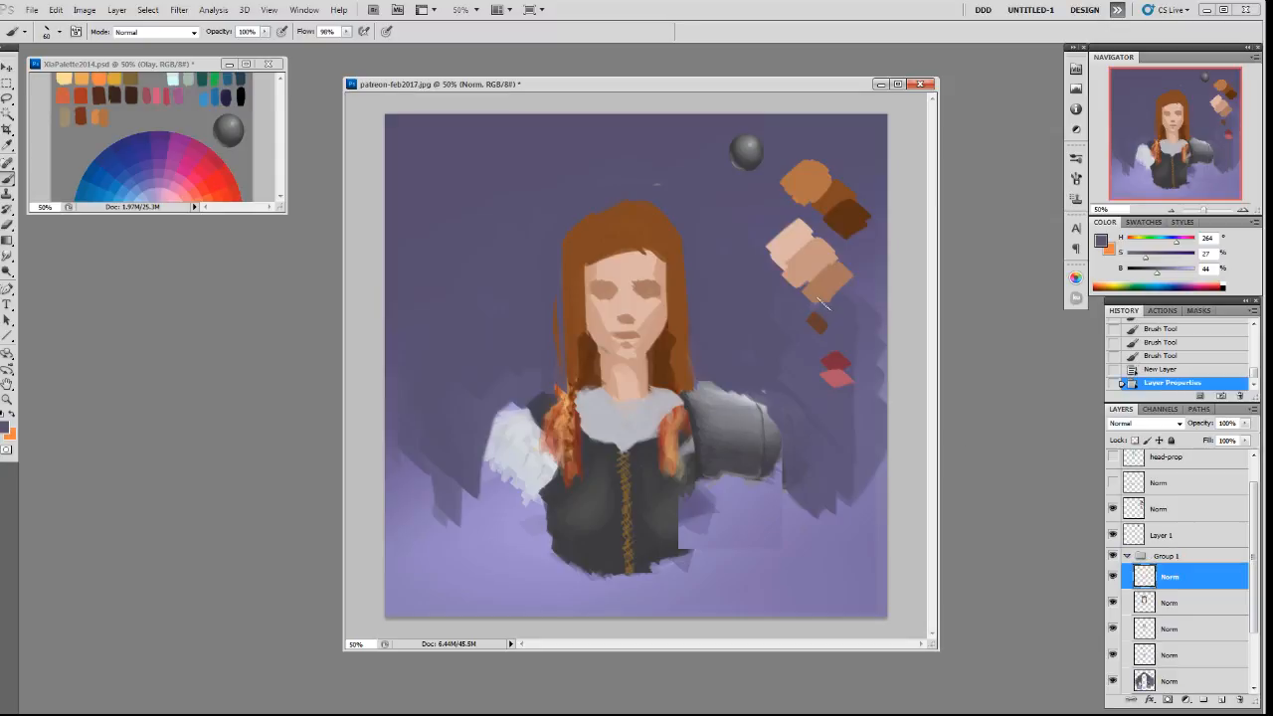
left_click(635, 313, "alt")
left_click_drag(633, 318, 617, 318)
key("ctrl+z")
Show Layer 1 copy, scale its large sphere down, move it over the portrait and set its blend mode to Overlay.
scroll(1245, 537, "up", 1)
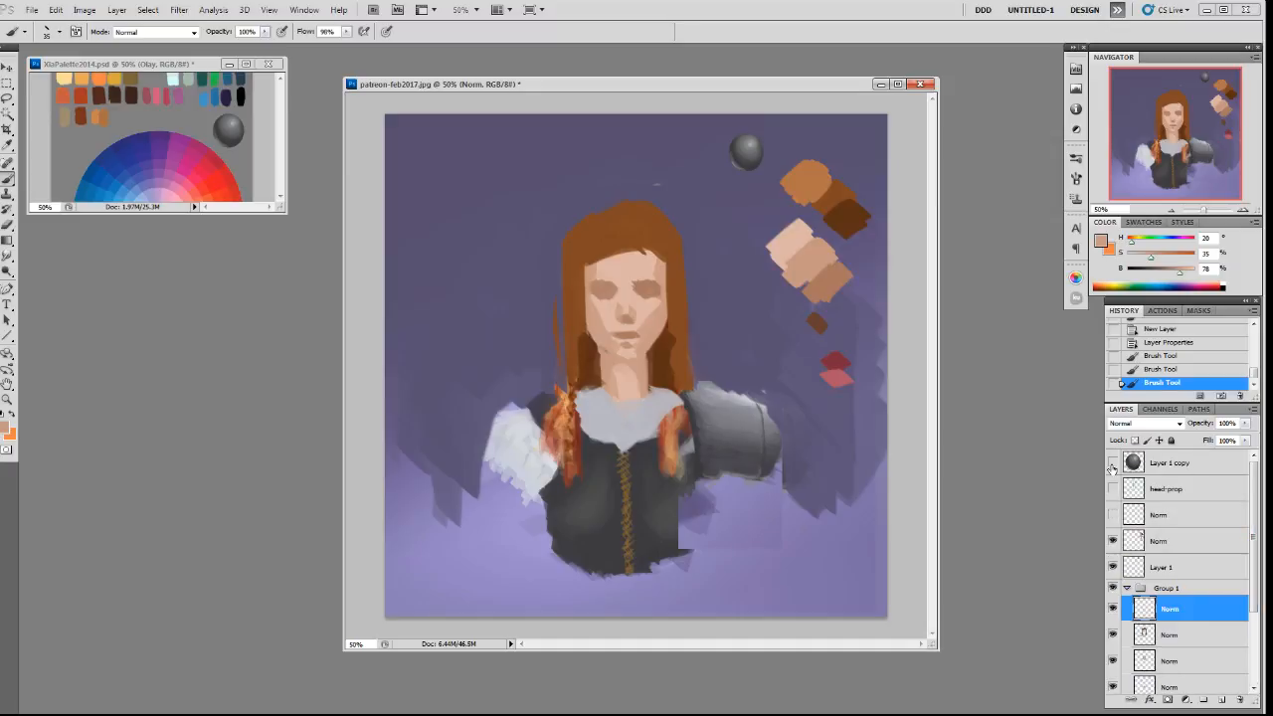
left_click(1112, 462)
left_click(1167, 467)
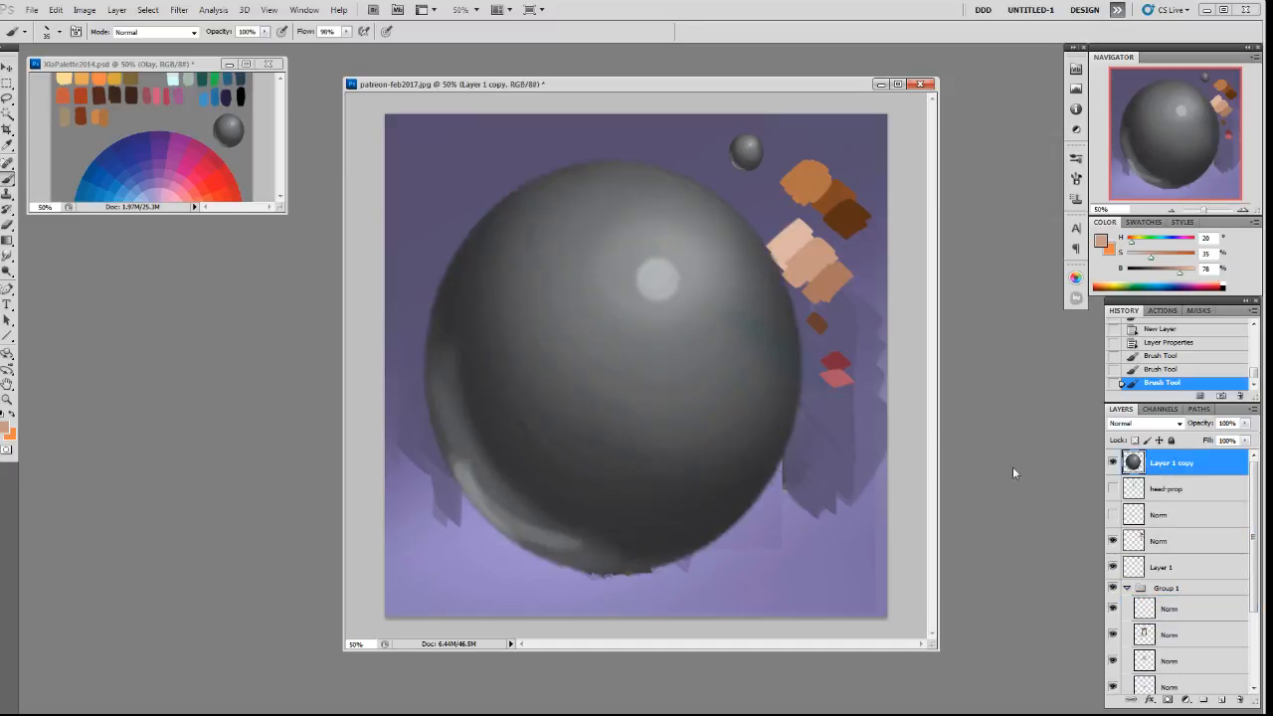
key("ctrl+t")
left_click_drag(895, 570, 790, 479)
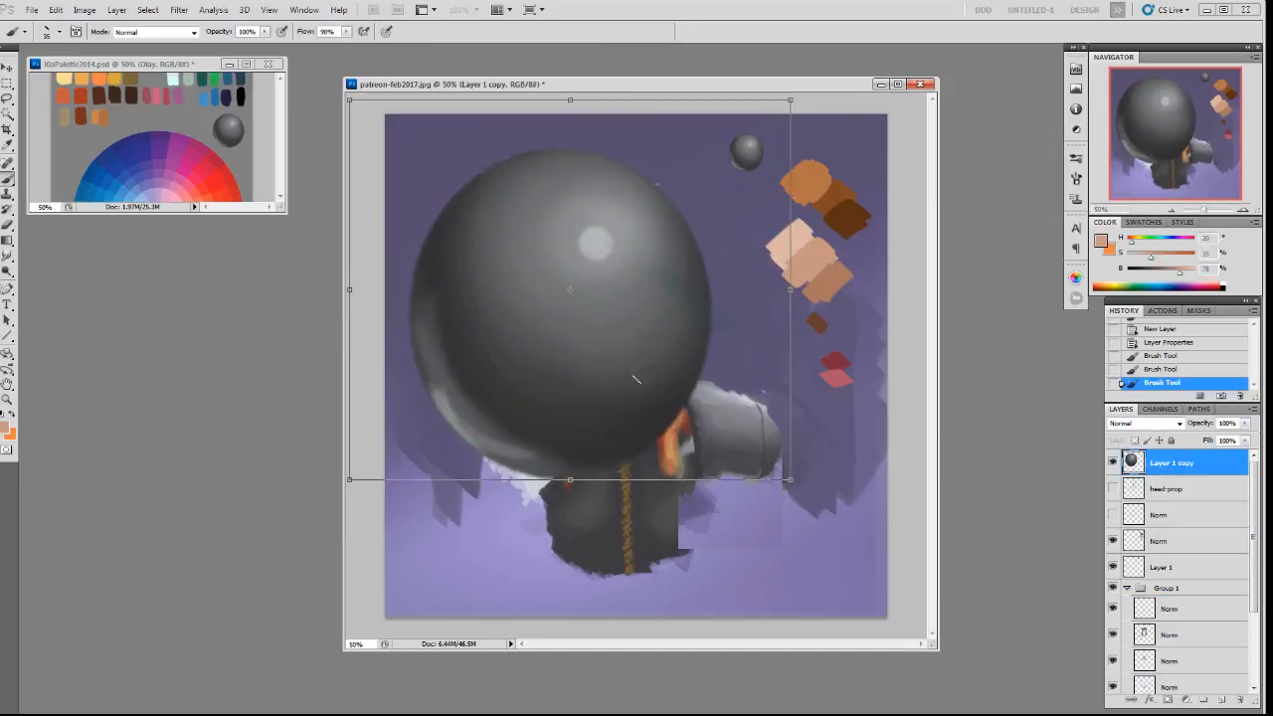
key("Return")
left_click_drag(617, 382, 686, 425)
left_click(1143, 423)
left_click(1134, 596)
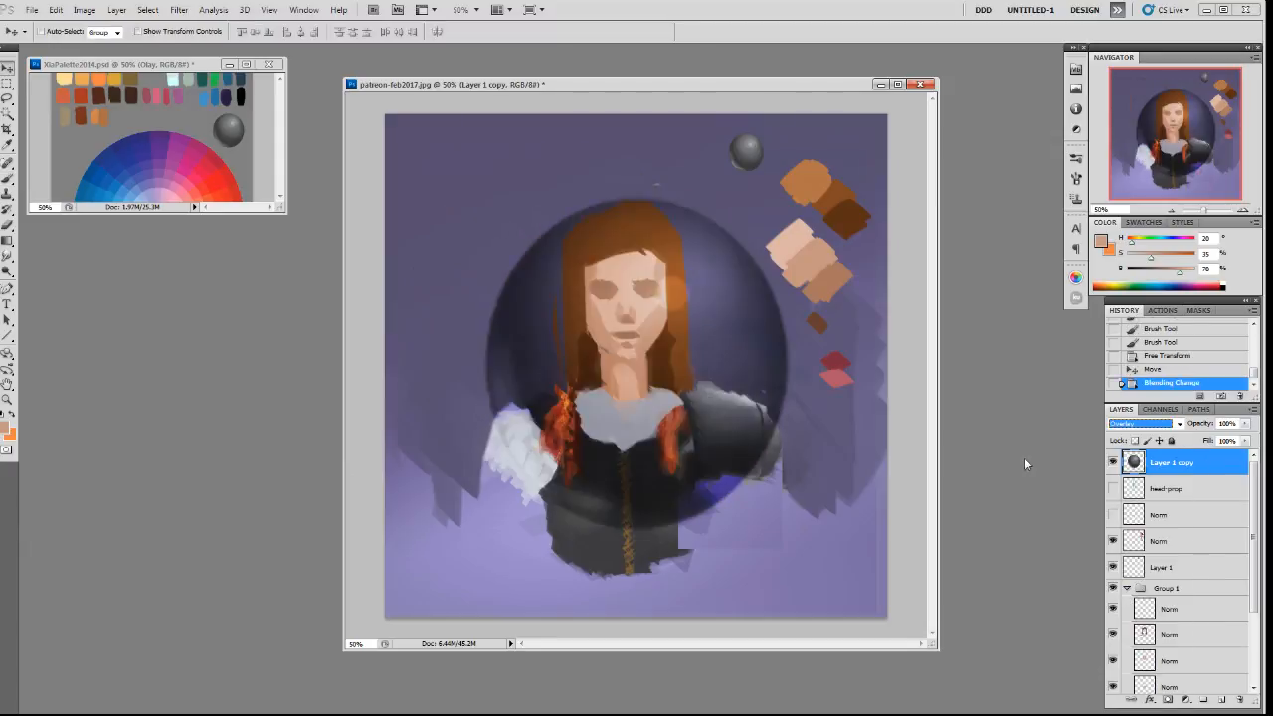
Scale the Layer 1 copy sphere down so it surrounds only the head, compare the lighting on and off, and hide the layer.
key("ctrl+t")
left_click_drag(869, 537, 754, 454)
left_click_drag(427, 151, 444, 166)
mouse_move(595, 324)
left_mouse_down()
mouse_move(627, 317)
mouse_move(618, 311)
left_mouse_up()
left_click_drag(787, 432, 759, 409)
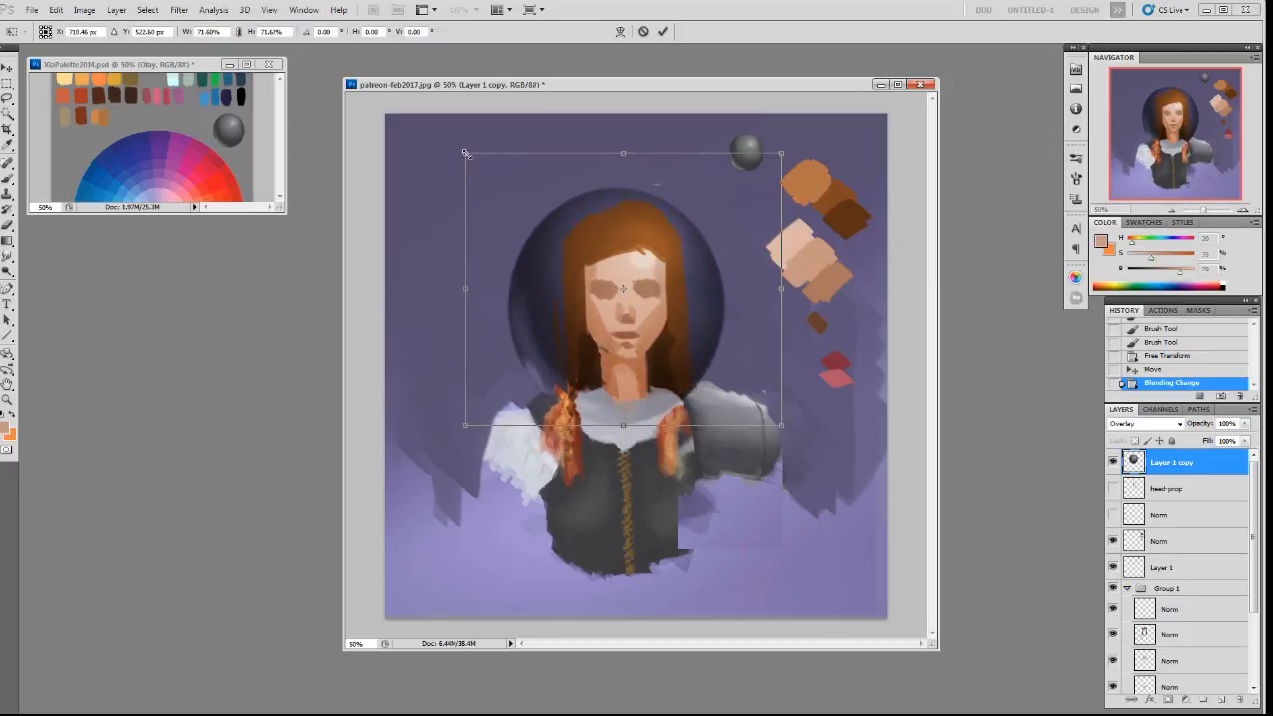
left_click_drag(468, 156, 475, 164)
key("Return")
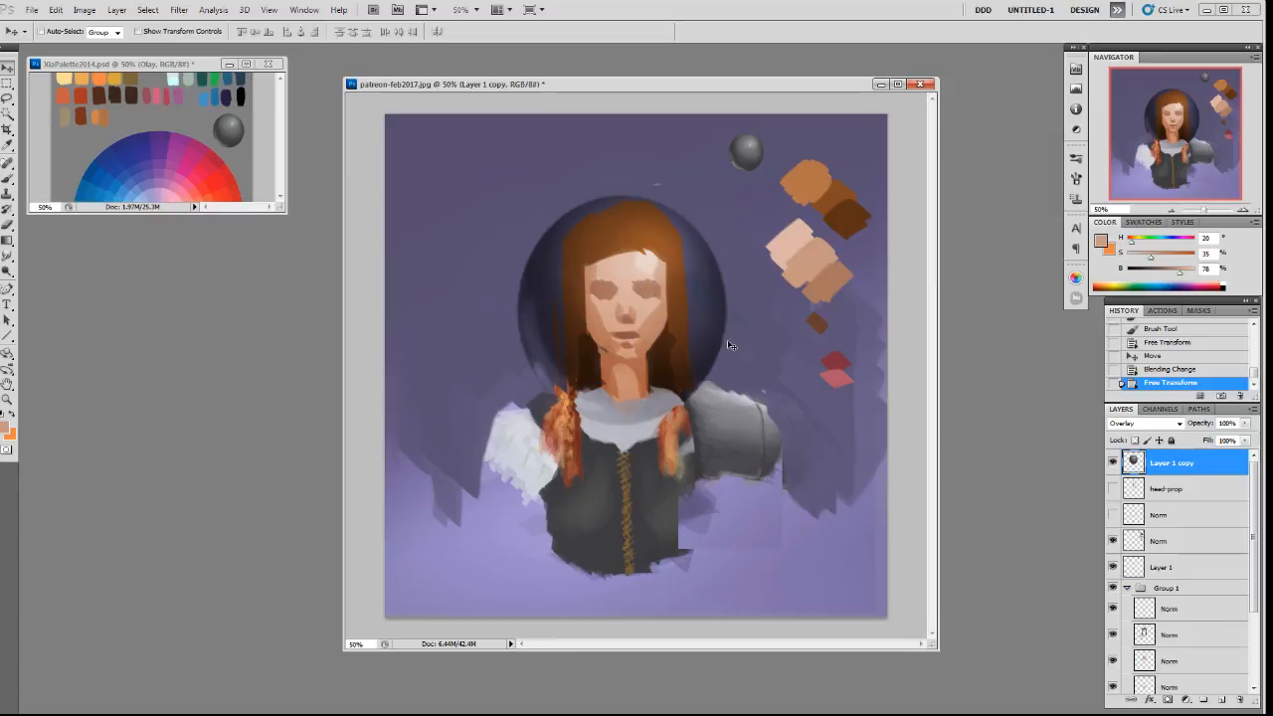
left_click(1112, 463)
left_click(1111, 463)
left_click(1111, 464)
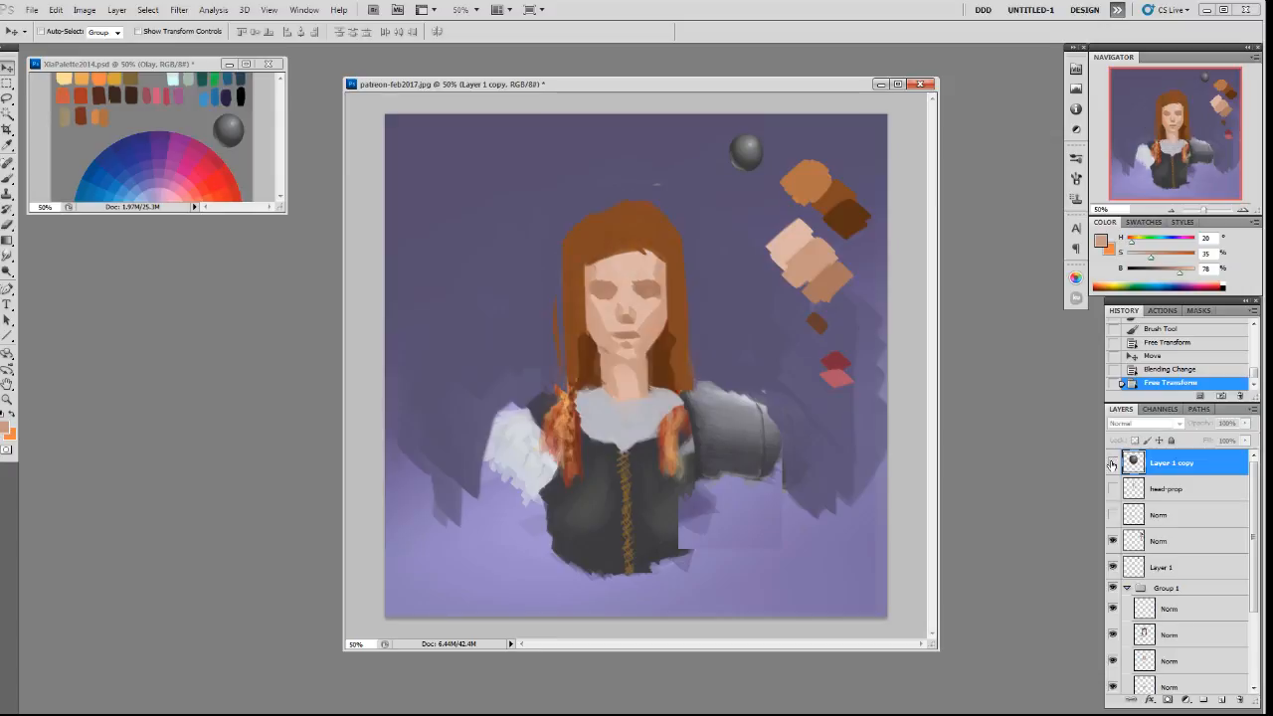
Select the top Norm layer in Group 1 and save the painting as patreon-feb2017.psd.
left_click(1174, 609)
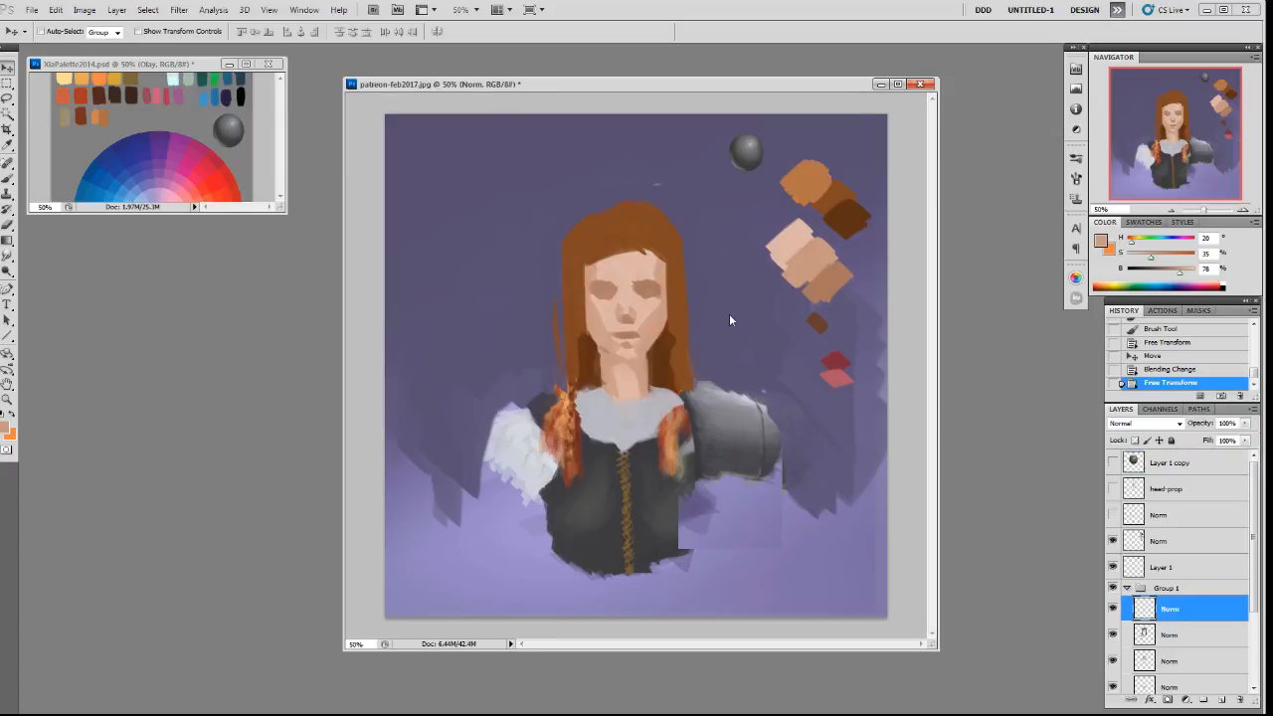
key("ctrl+shift+s")
key("Return")
Shade both sides of the hair with the dark brown sampled from the hair swatches.
key("b")
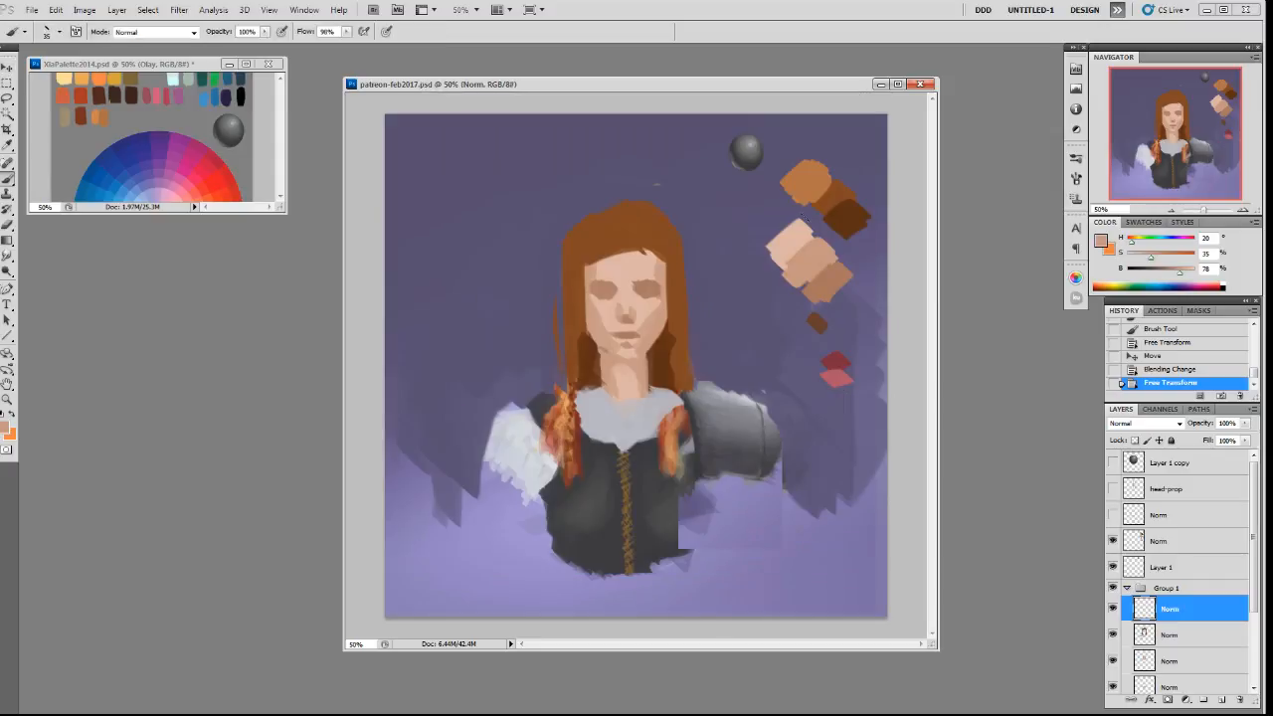
left_click(850, 209, "alt")
left_click_drag(570, 256, 573, 396)
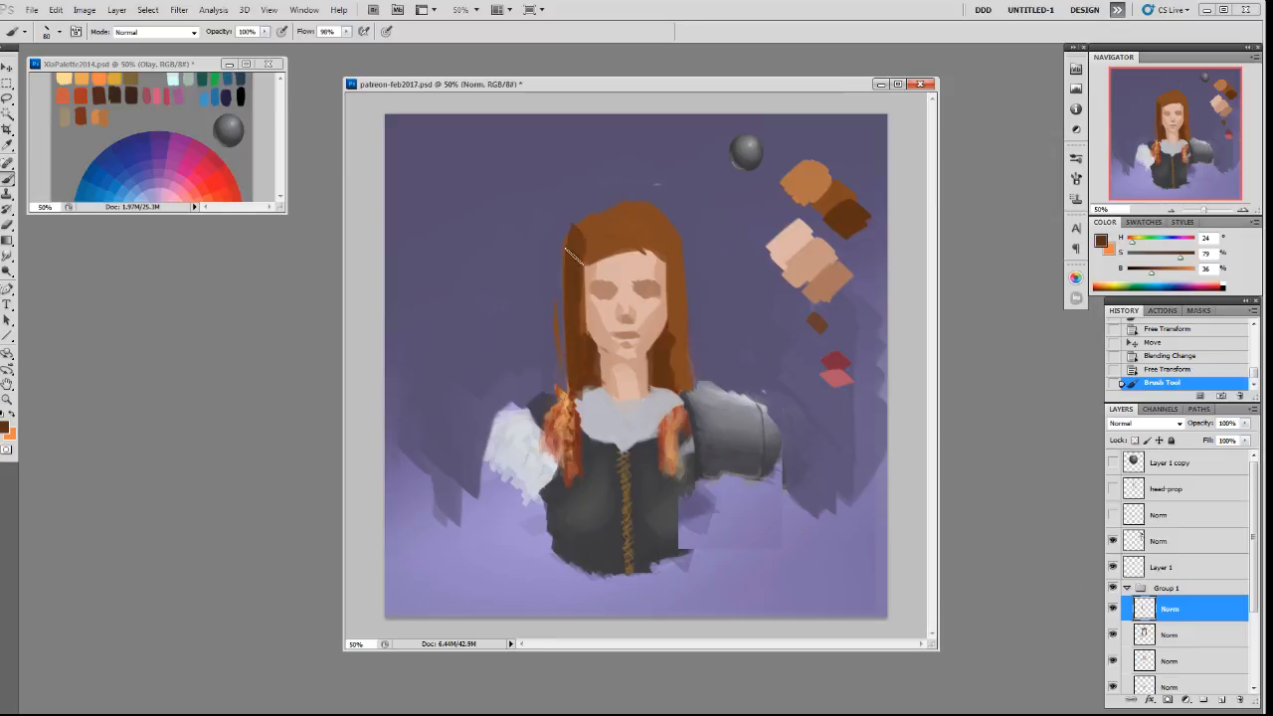
left_click_drag(606, 229, 585, 260)
left_click_drag(678, 255, 687, 387)
left_click_drag(682, 313, 680, 278)
Blend the crown and inner edges of the hair using browns sampled from the painted hair.
left_click(662, 232, "alt")
left_click_drag(586, 275, 578, 375)
key("ctrl+z")
left_click(601, 246, "alt")
mouse_move(580, 236)
left_mouse_down()
mouse_move(631, 228)
mouse_move(597, 237)
mouse_move(683, 283)
mouse_move(674, 223)
mouse_move(674, 318)
left_mouse_up()
left_click_drag(667, 255, 656, 234)
left_click(614, 242, "alt")
Rework the hairline across the forehead with a smaller brush, using hair brown and skin tones sampled from the portrait.
left_click(616, 260, "alt")
key("bracketleft")
key("bracketleft")
key("bracketleft")
left_click_drag(600, 257, 667, 275)
left_click(619, 235, "alt")
left_click(649, 253, "alt")
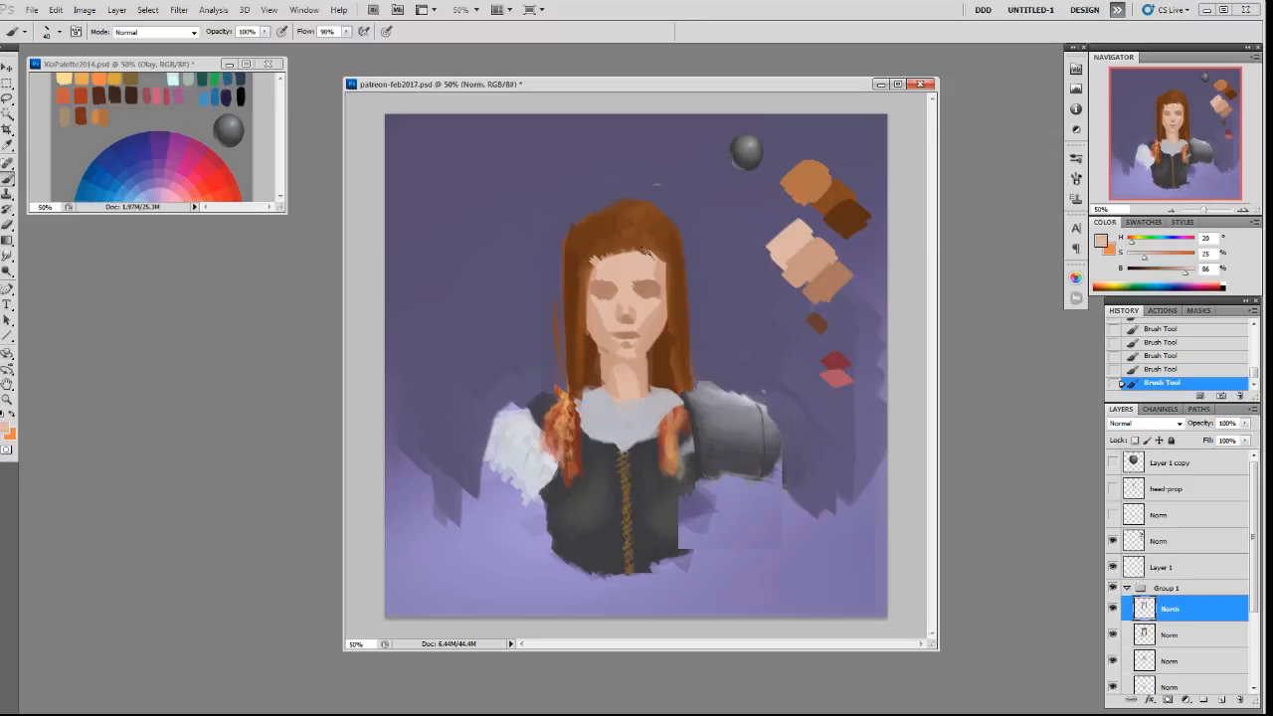
Soften the skin planes around the temples, eye sockets, nose and mouth with tones sampled from the face.
left_click(590, 303, "alt")
left_click_drag(588, 290, 589, 260)
left_click(637, 311, "alt")
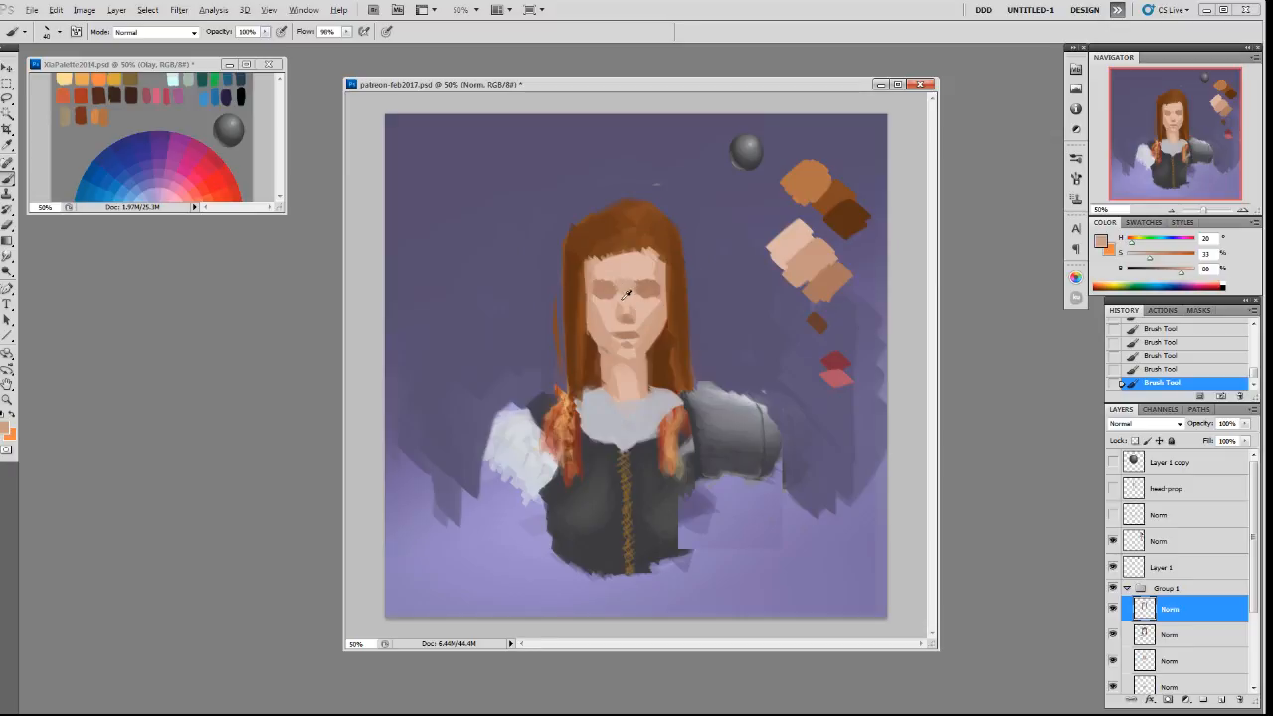
left_click(616, 290, "alt")
left_click(594, 284, "alt")
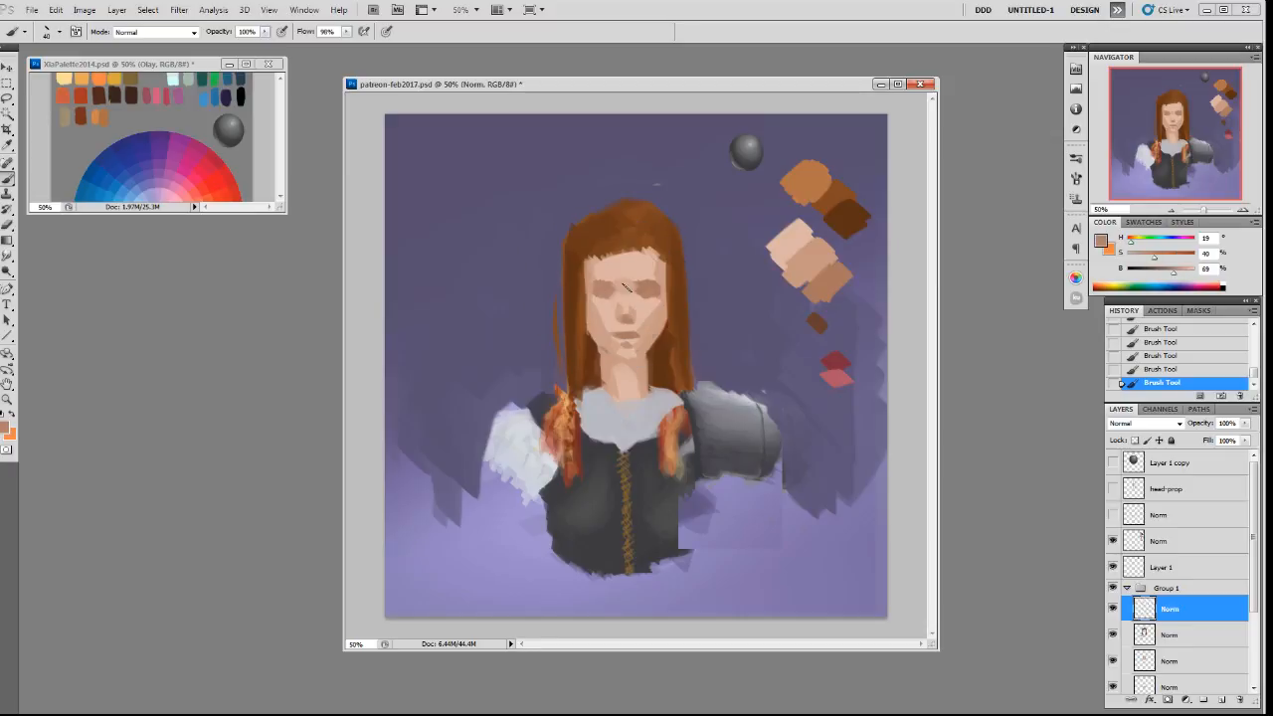
left_click(647, 311, "alt")
right_click(607, 308)
left_click(725, 408)
key("Return")
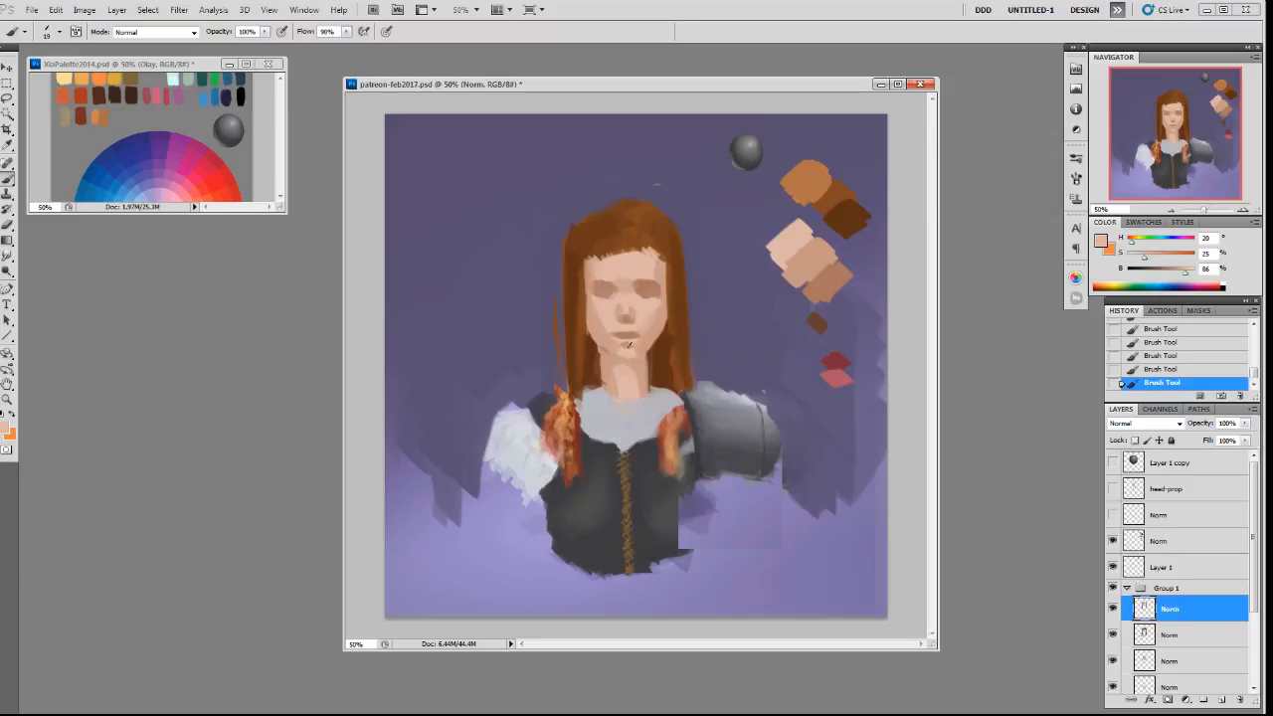
Load the face layer as a selection and add a Multiply layer named Multi, with a soft brush and darkened skin brown (H 19, S 51, B 57).
left_click(1145, 634, "ctrl")
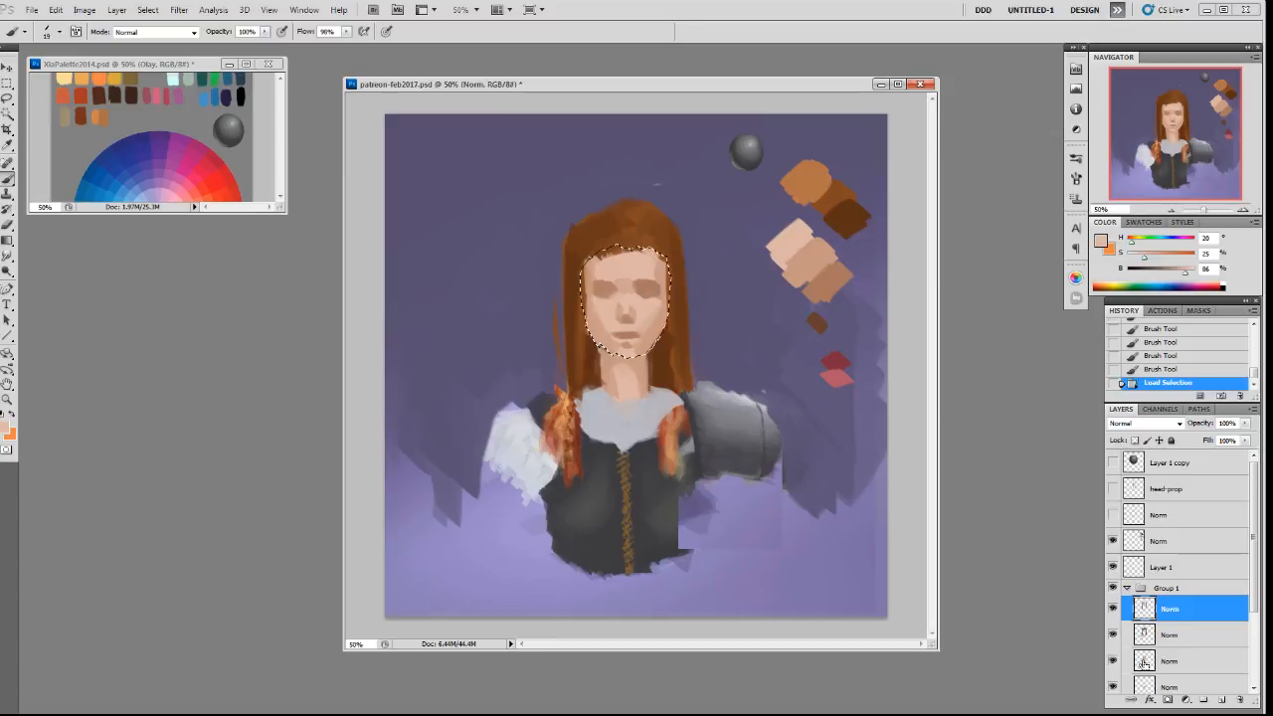
right_click(695, 293)
left_click(724, 399)
left_click(673, 330)
left_click(826, 282, "alt")
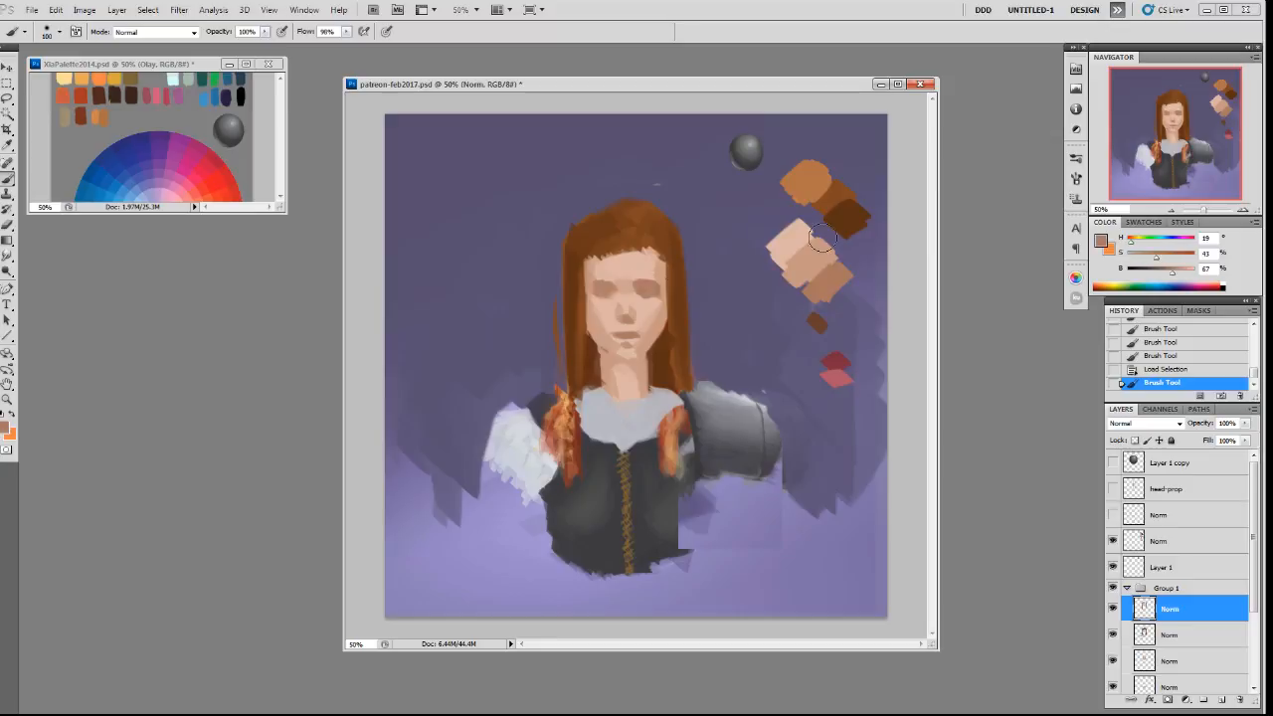
left_click_drag(1161, 259, 1162, 259)
left_click_drag(1171, 273, 1165, 274)
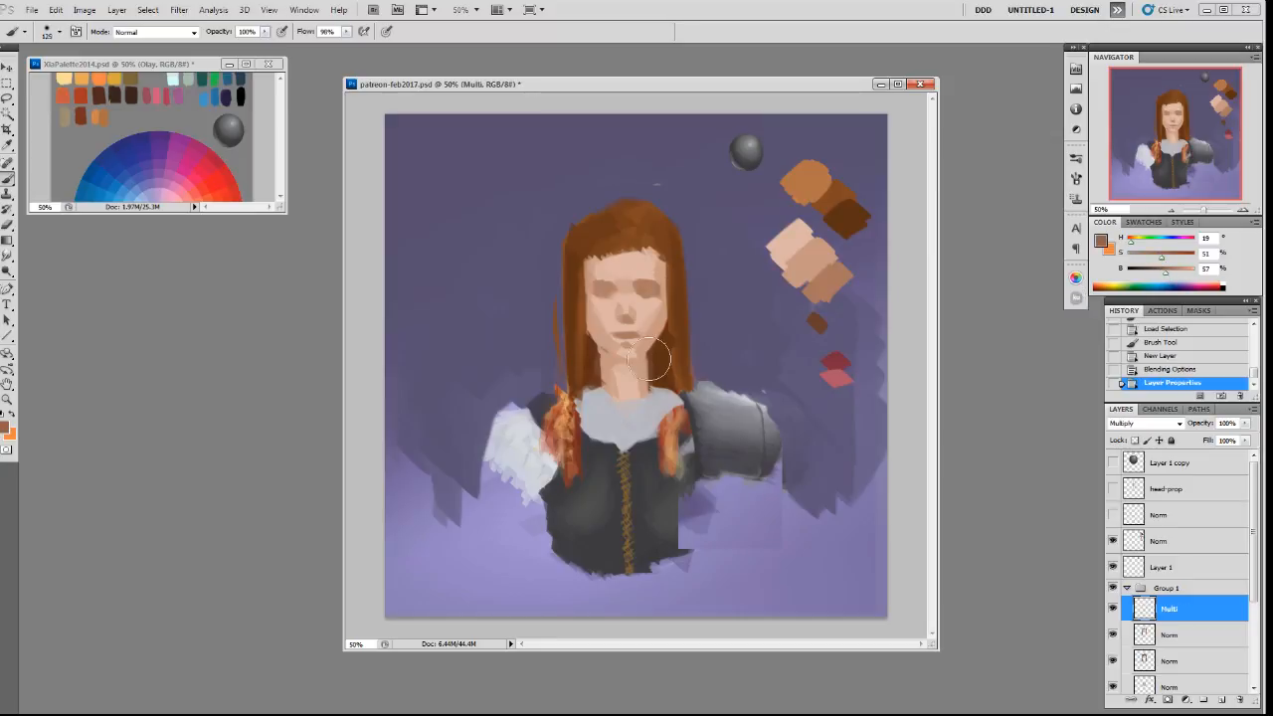
Shade the lower face and jaw on the Multi layer with broad strokes of the enlarged soft brush.
key("bracketright")
key("bracketright")
key("bracketright")
key("bracketright")
key("bracketright")
key("bracketright")
key("bracketright")
key("bracketright")
key("bracketright")
mouse_move(608, 320)
left_mouse_down()
mouse_move(658, 333)
mouse_move(636, 334)
mouse_move(672, 351)
left_mouse_up()
mouse_move(671, 350)
left_mouse_down()
mouse_move(683, 329)
mouse_move(618, 370)
left_mouse_up()
key("bracketleft")
key("bracketleft")
key("bracketleft")
key("bracketleft")
key("bracketleft")
key("bracketleft")
key("bracketleft")
Switch to the 19 px brush, clear the selection and add a layer named Norm above Multi.
right_click(700, 318)
double_click(780, 406)
key("ctrl+d")
left_click(1221, 700)
double_click(1170, 608)
type("Norm")
key("Return")
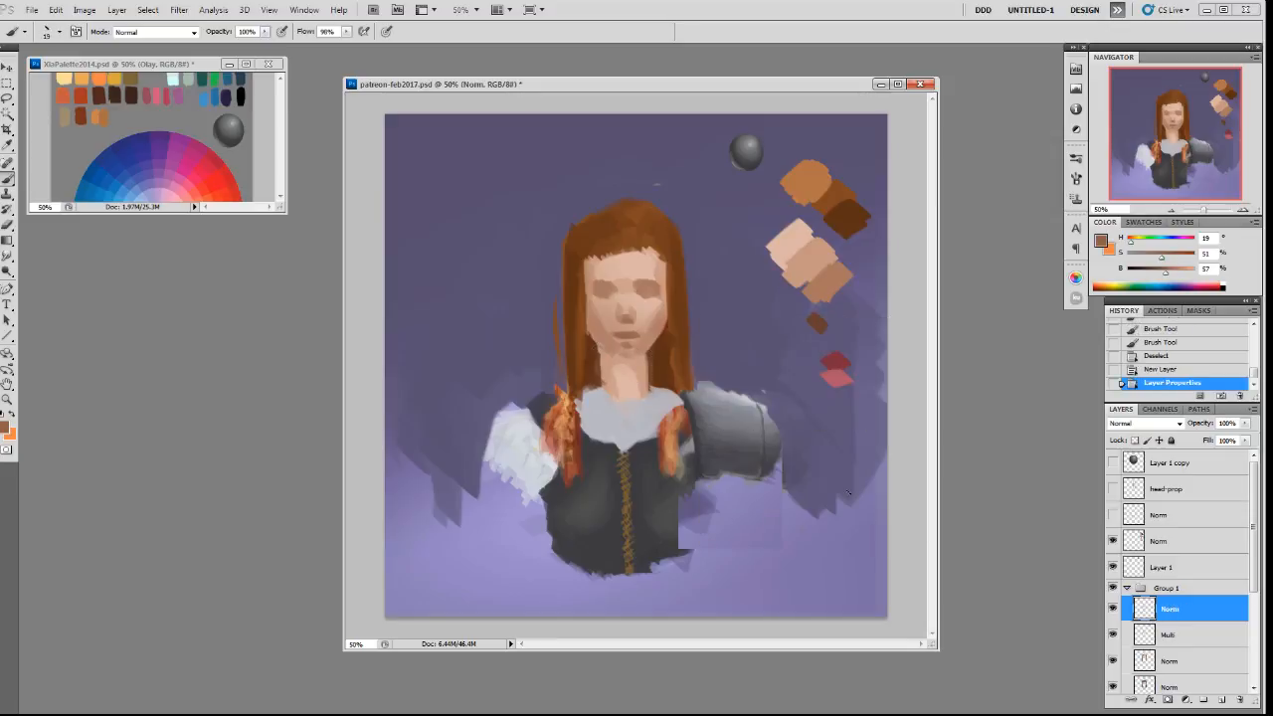
Touch up the chin and the area below the mouth with skin tones sampled from the face.
left_click(615, 356, "alt")
mouse_move(615, 357)
left_mouse_down()
mouse_move(636, 356)
mouse_move(614, 344)
left_mouse_up()
left_click(630, 336, "alt")
key("ctrl+z")
key("ctrl+z")
left_click(624, 345, "alt")
Paint the lips with the dark red and pink swatches and refine their edges with colours sampled around the mouth.
left_click(835, 357, "alt")
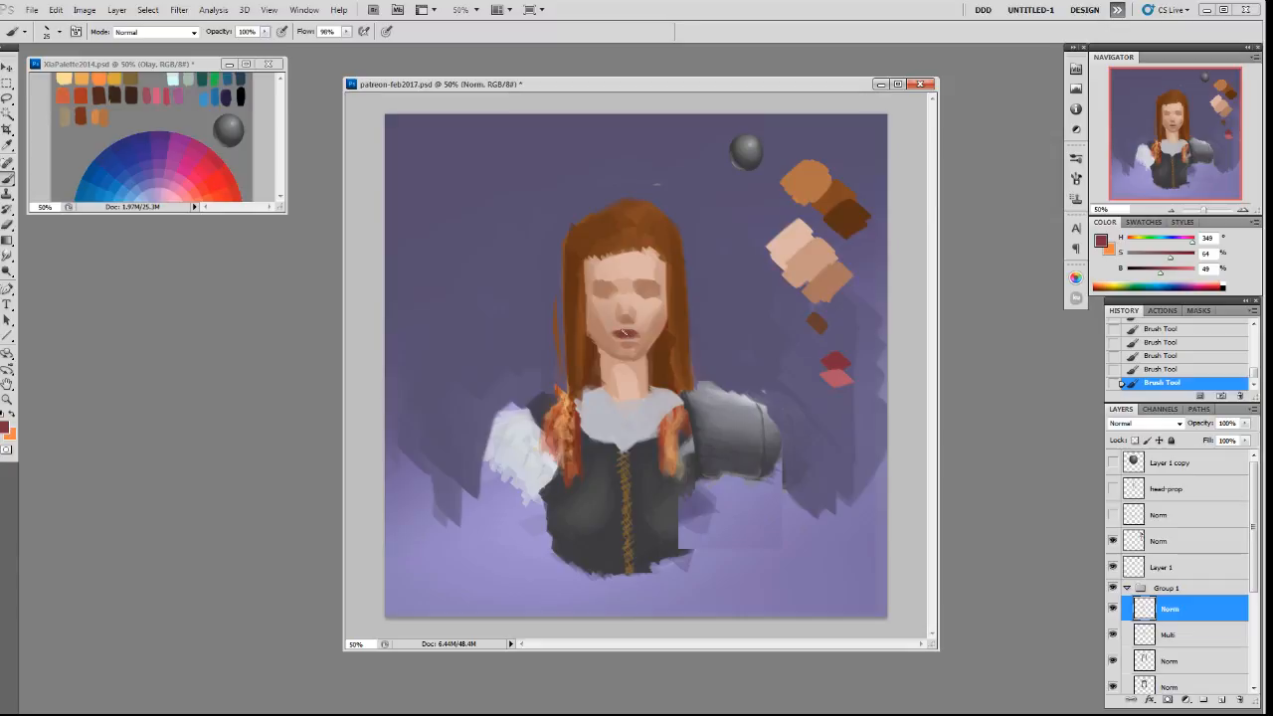
left_click(852, 374, "alt")
left_click(617, 336, "alt")
left_click(638, 336, "alt")
left_click(616, 335, "alt")
left_click(630, 336, "alt")
left_click(630, 334, "alt")
left_click(614, 331, "alt")
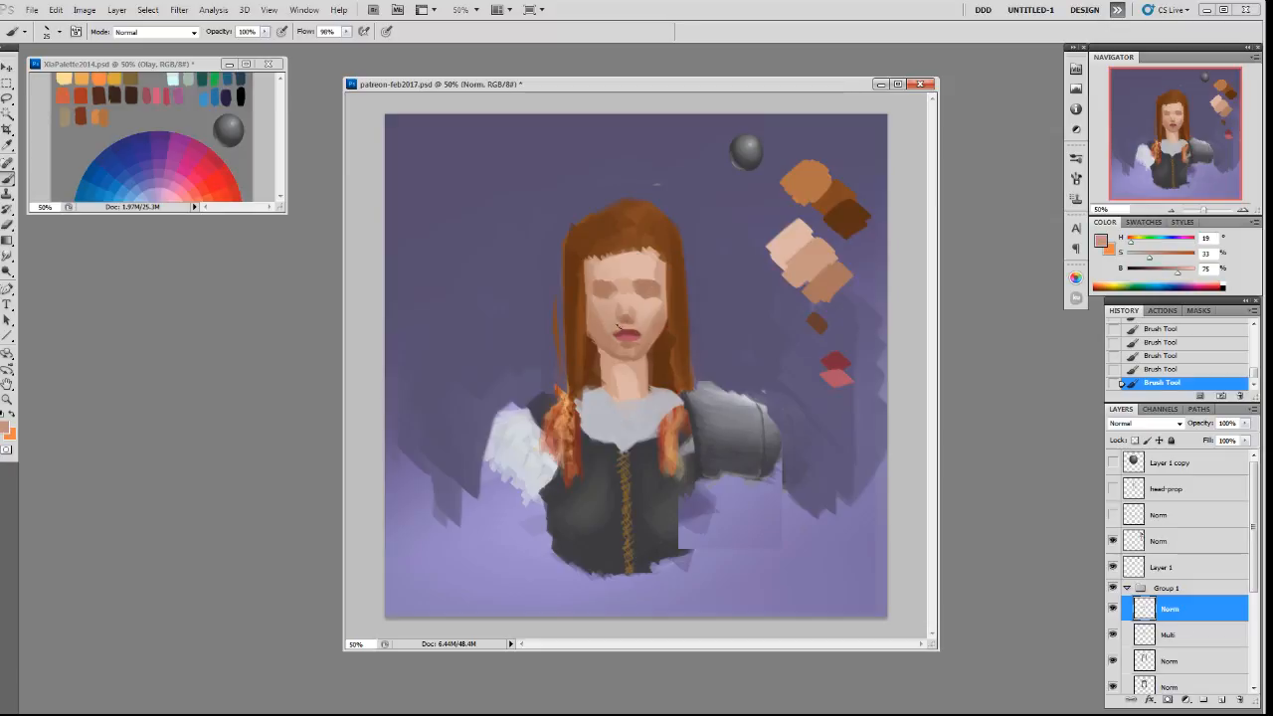
left_click(617, 336, "alt")
left_click(627, 335, "alt")
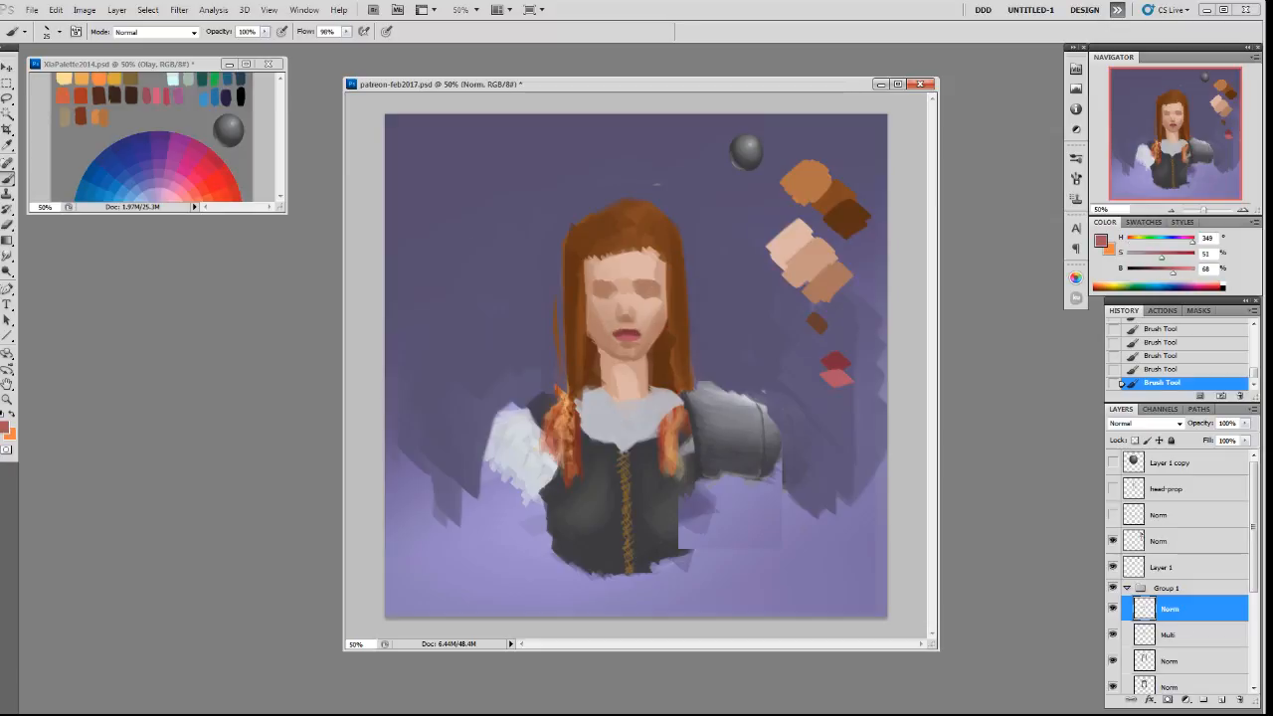
Enlarge the document window, view the portrait at 66.7% and compare the face with and without the top Norm layer.
left_click_drag(855, 84, 847, 83)
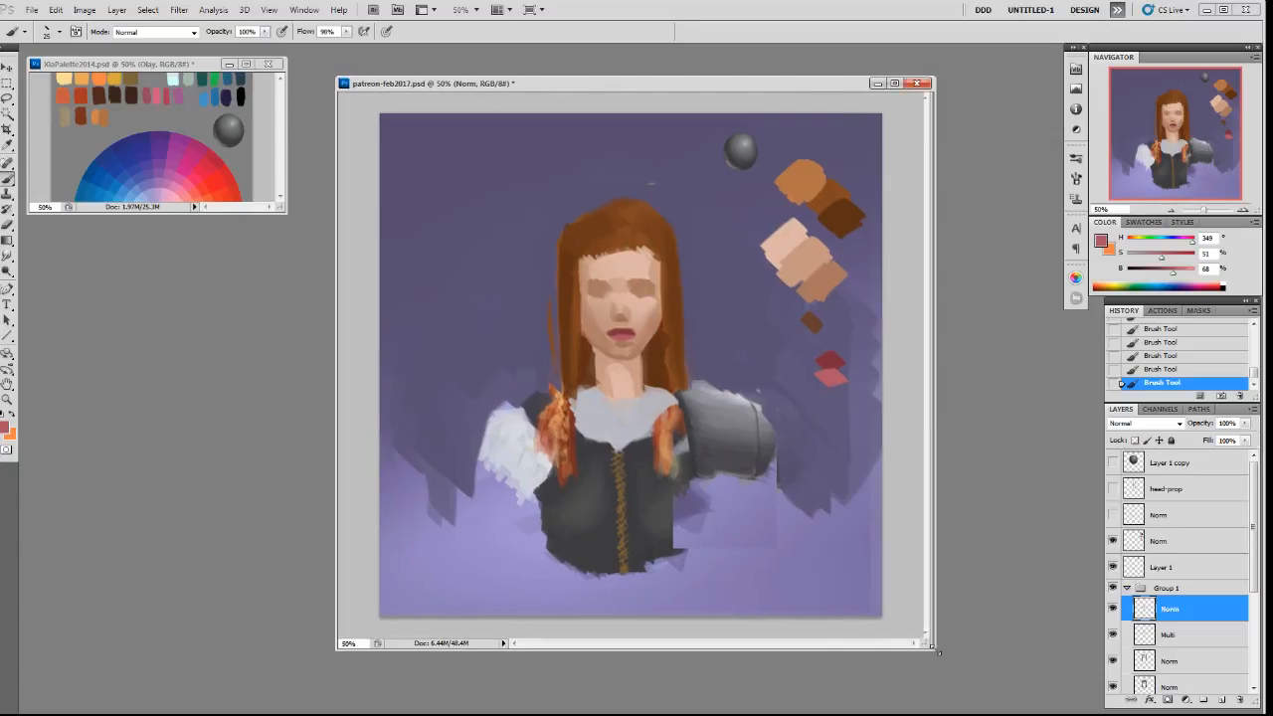
left_click_drag(922, 646, 972, 673)
key("ctrl+minus")
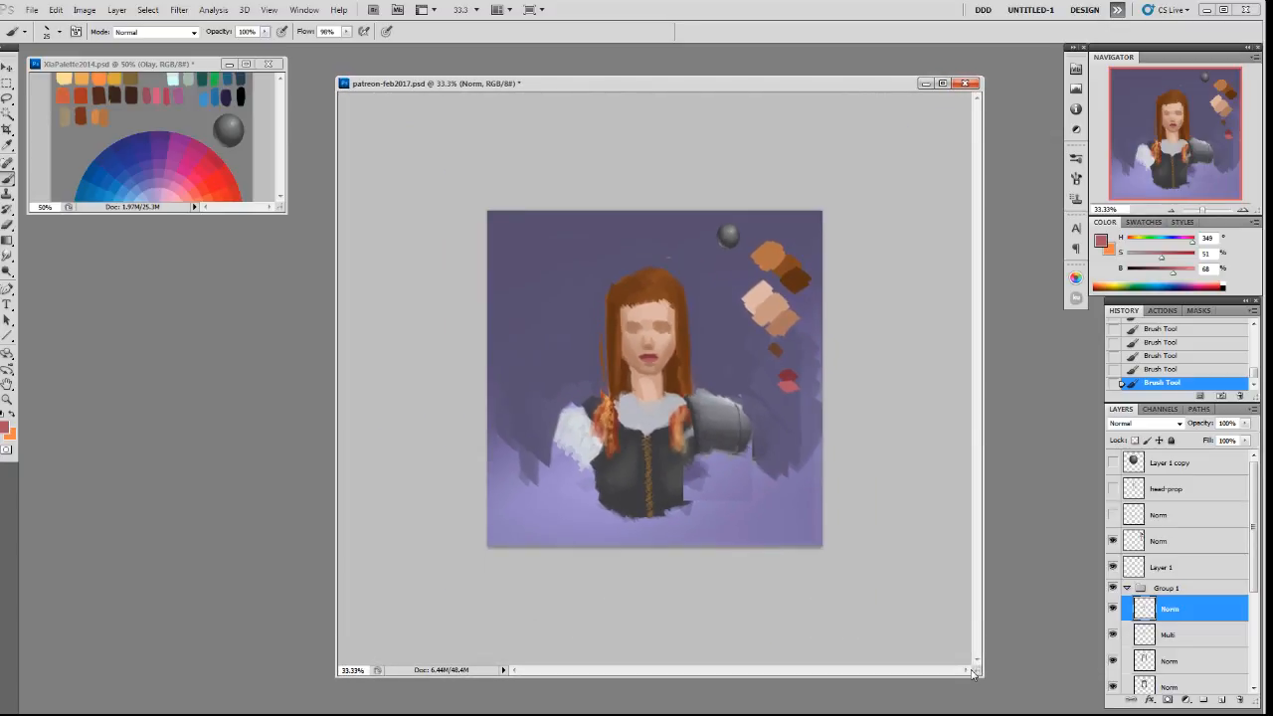
key("ctrl+plus")
key("ctrl+plus")
left_click_drag(728, 310, 710, 290)
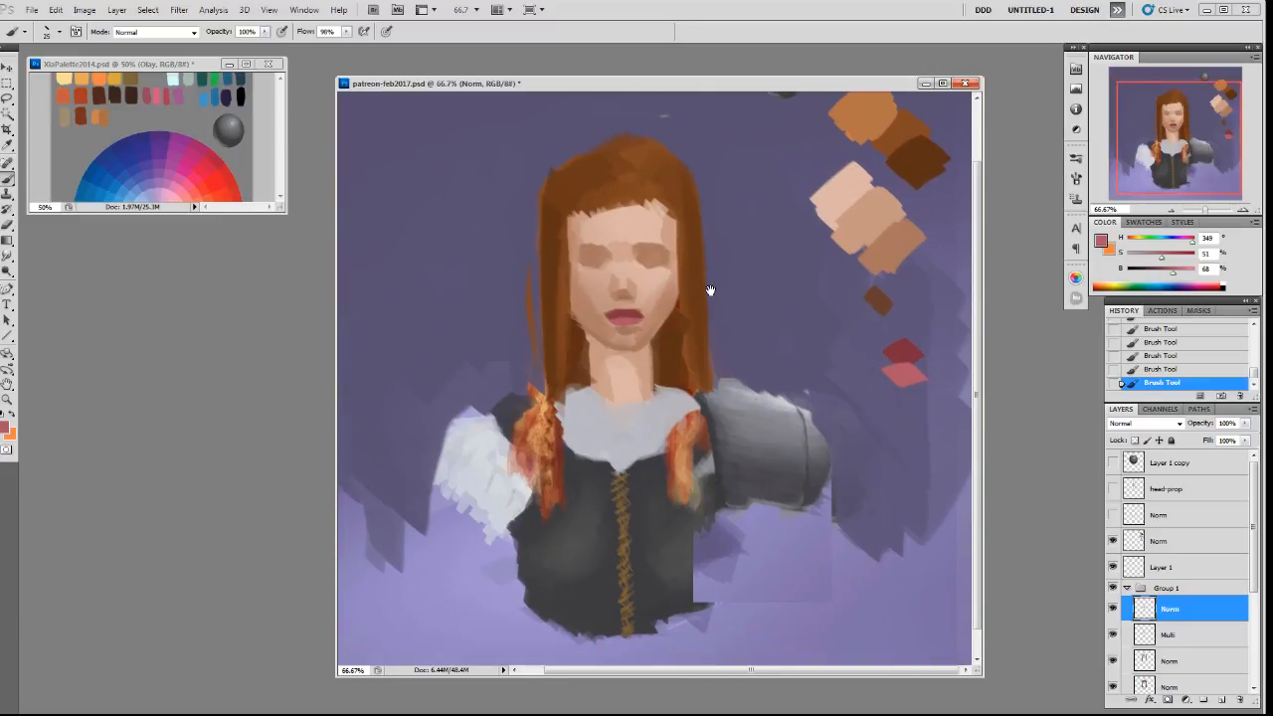
left_click(1112, 608)
left_click(1112, 608)
Mix a very dark brown and paint a swatch of it beside the brown eyebrow swatch.
mouse_move(1153, 272)
left_mouse_down()
mouse_move(1142, 272)
mouse_move(1172, 257)
left_mouse_up()
left_click(861, 323)
left_click_drag(861, 323, 859, 314)
Paint the eyebrows and dark upper eyelid lines with sampled browns.
left_click(878, 298, "alt")
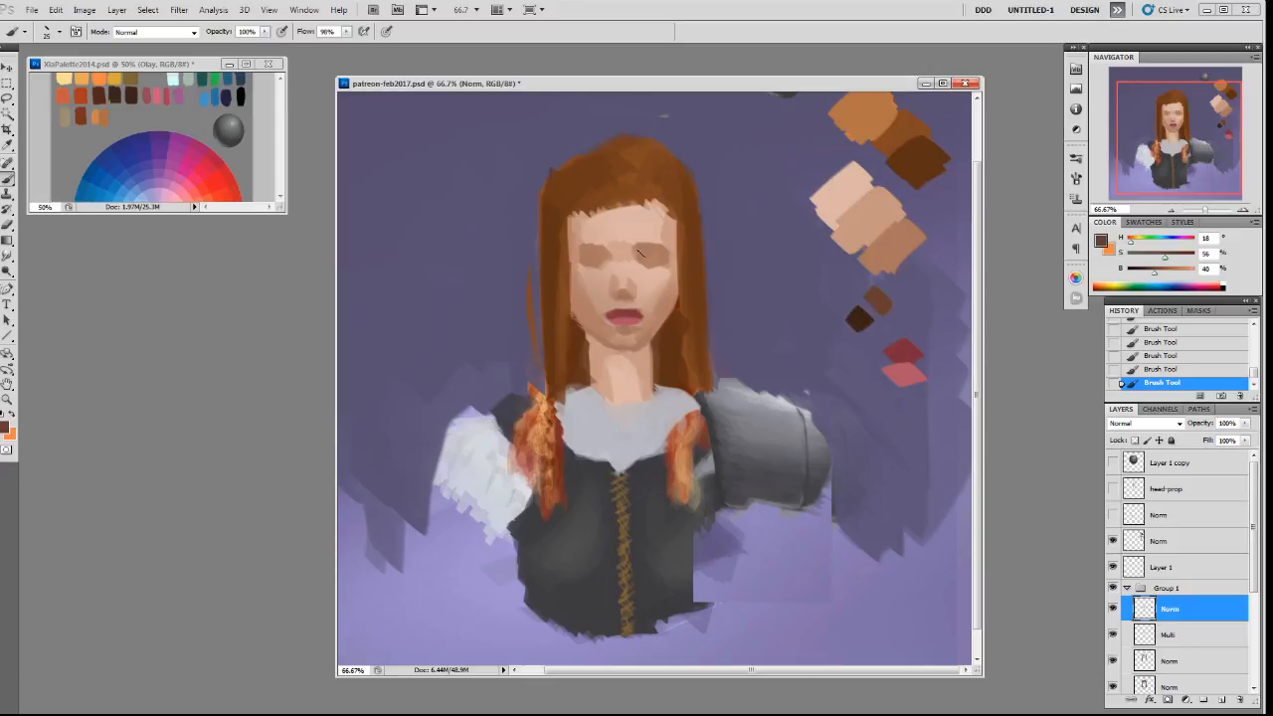
mouse_move(637, 246)
left_mouse_down()
mouse_move(663, 242)
mouse_move(583, 243)
mouse_move(662, 246)
left_mouse_up()
left_click(636, 247, "alt")
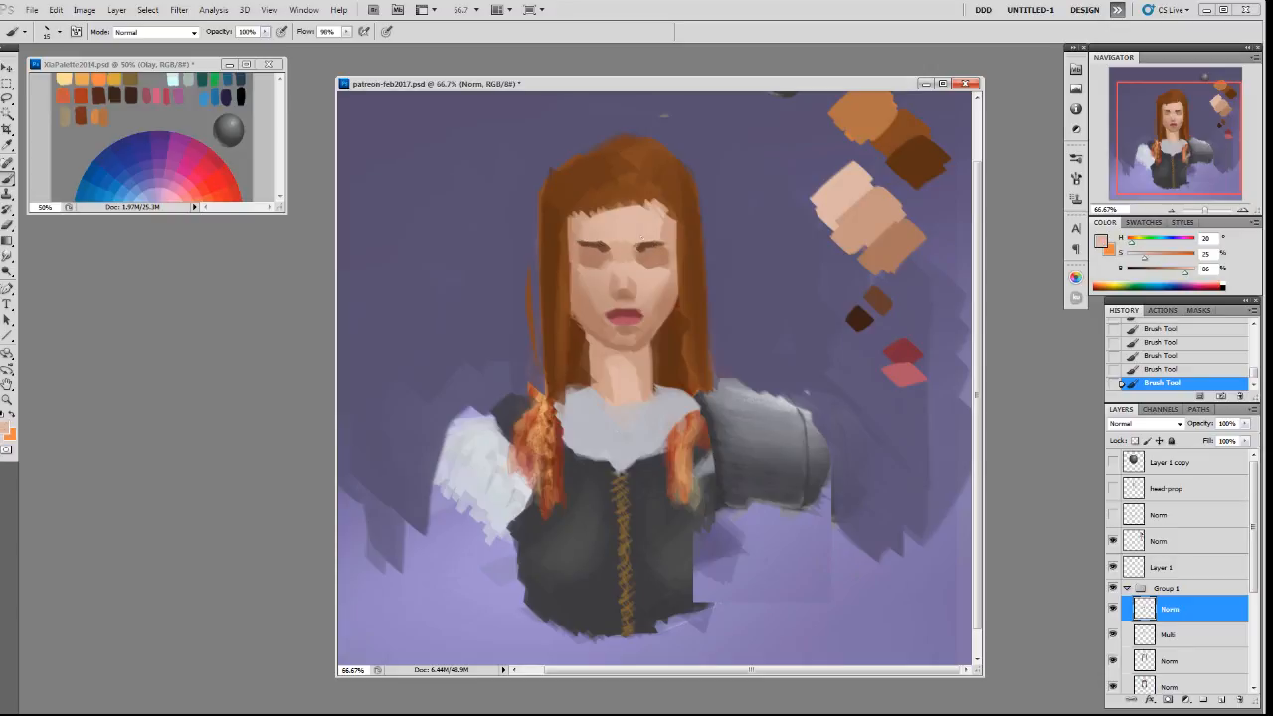
left_click(602, 245, "alt")
left_click_drag(645, 257, 601, 254)
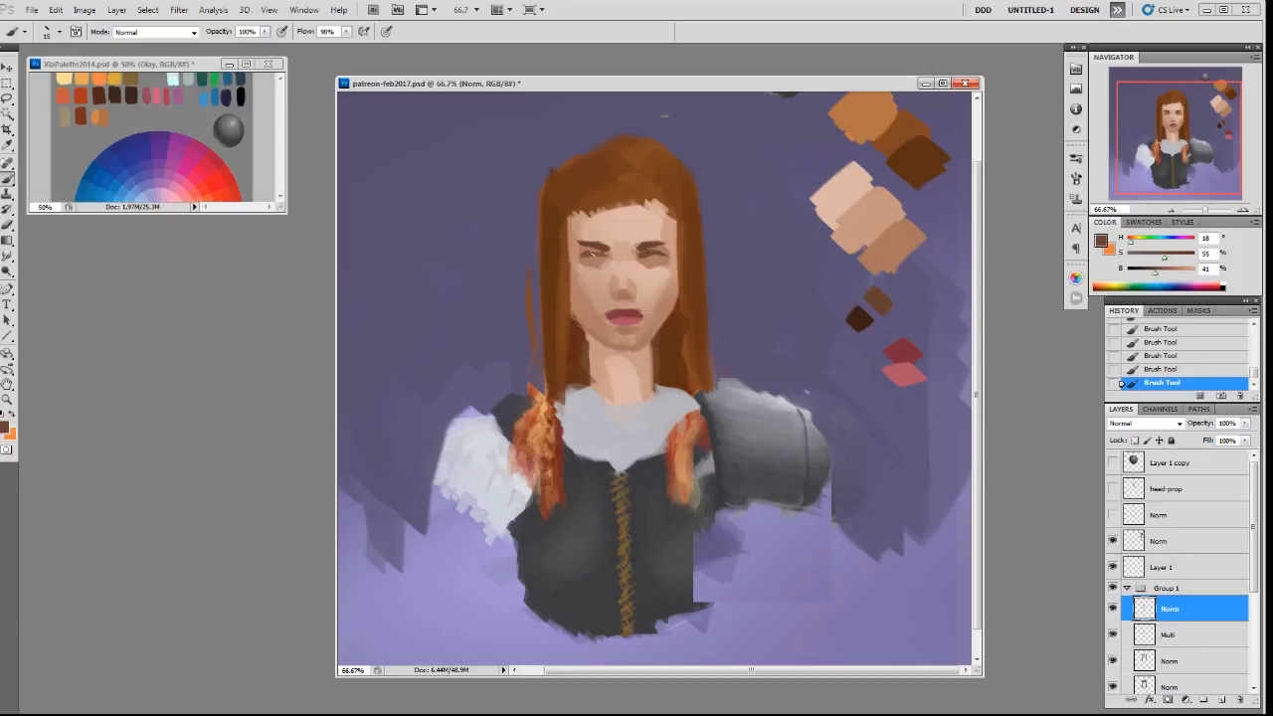
Paint the eye whites in pale beige (H 20, S 11, B 86) with the hard round 30 px brush.
left_click_drag(1164, 257, 1184, 277)
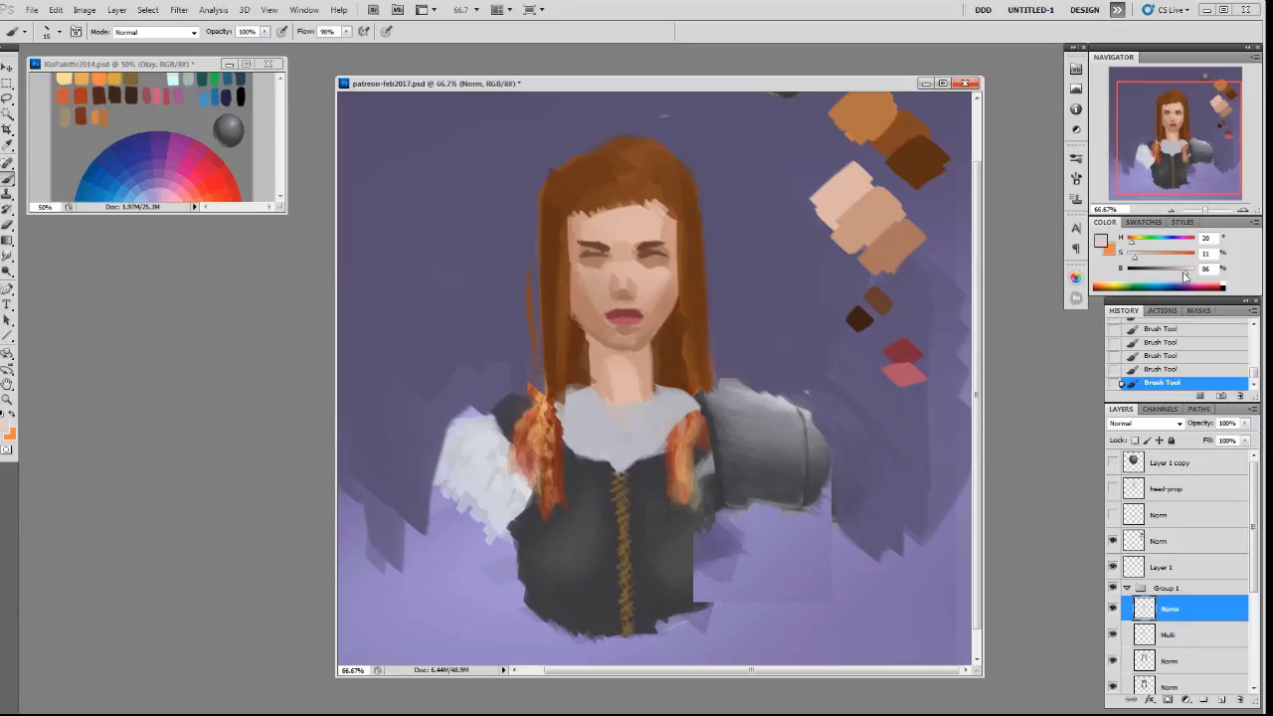
right_click(653, 259)
key("bracketright")
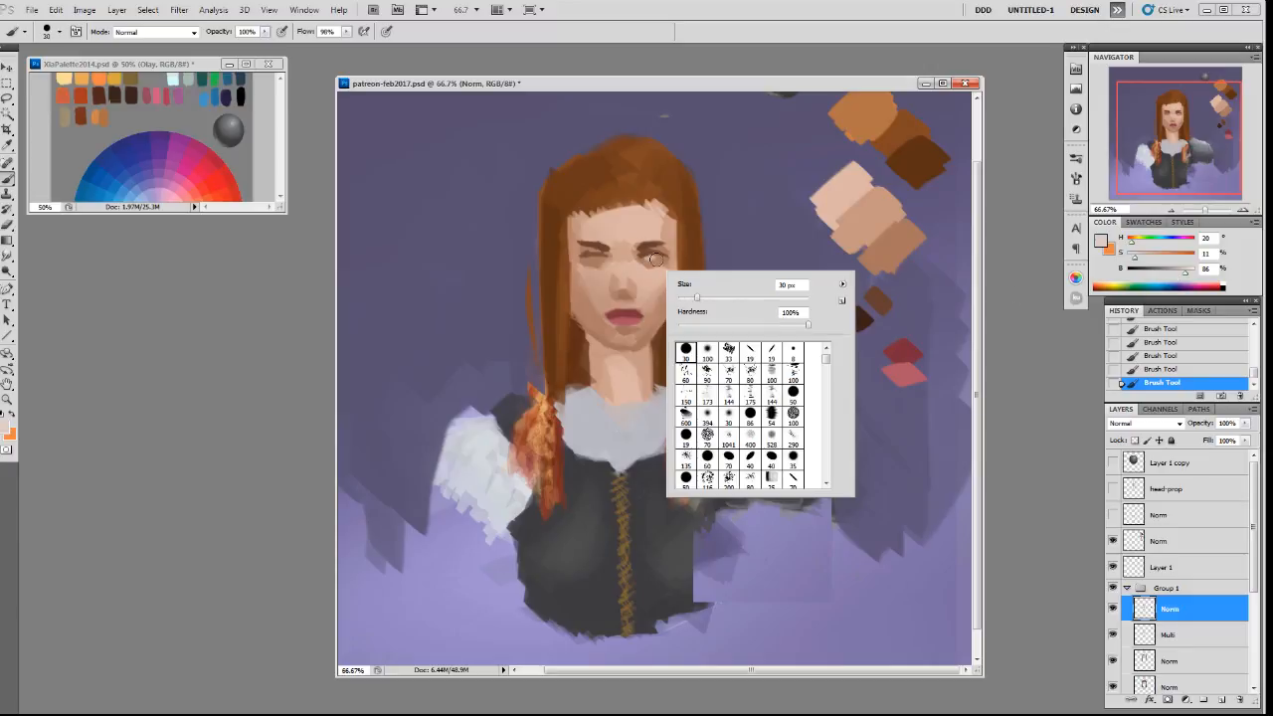
key("Return")
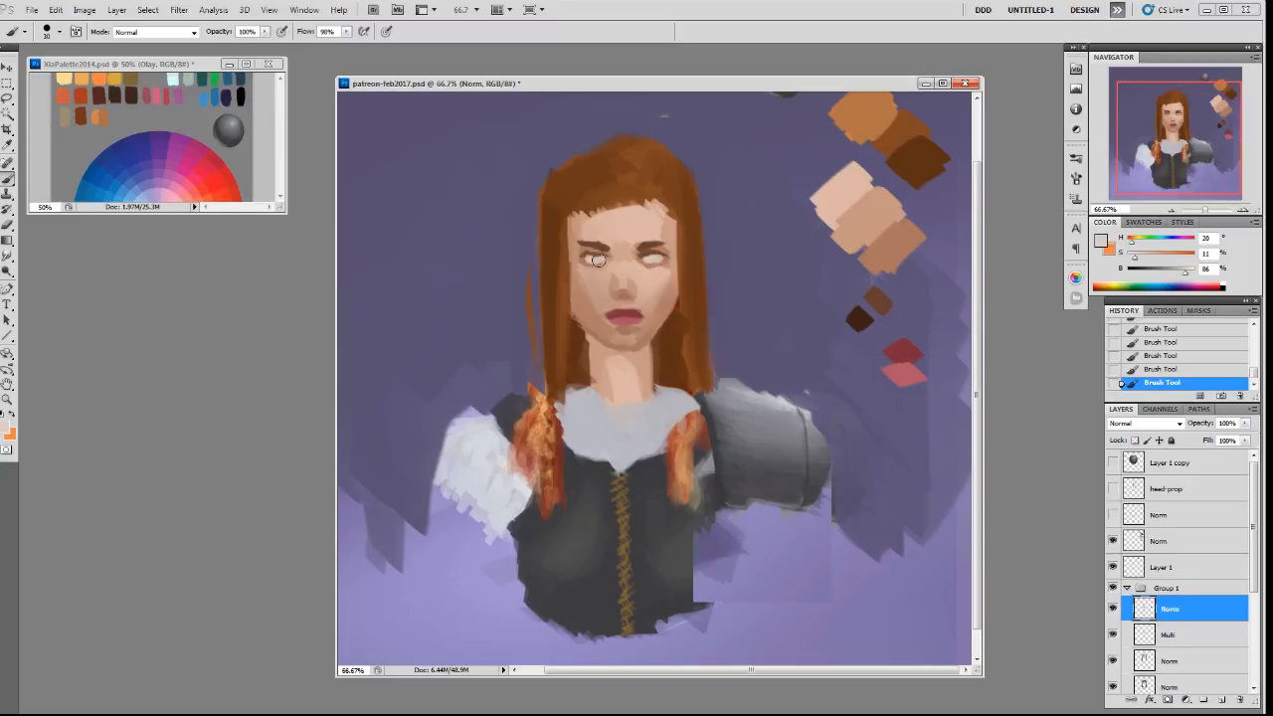
Refine the eyelids and nose with the 19 px brush, using brown and skin tones sampled from the face.
left_click(660, 275, "alt")
right_click(661, 275)
double_click(755, 368)
left_click(588, 254, "alt")
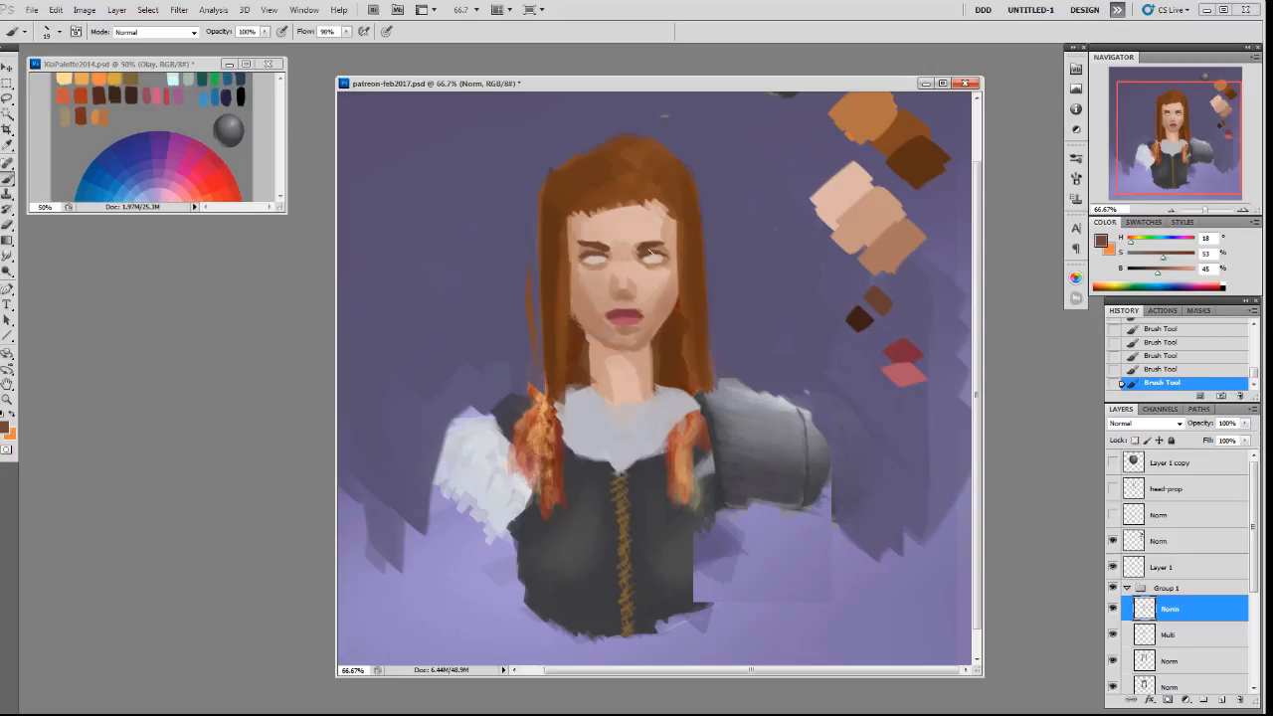
left_click(629, 290, "alt")
left_click(626, 287, "alt")
left_click(616, 283, "alt")
Try to tint the nose reddish on the Multi layer with the soft 100 px brush at 30% opacity, using colours sampled from the palette.
right_click(759, 194)
left_click(799, 271)
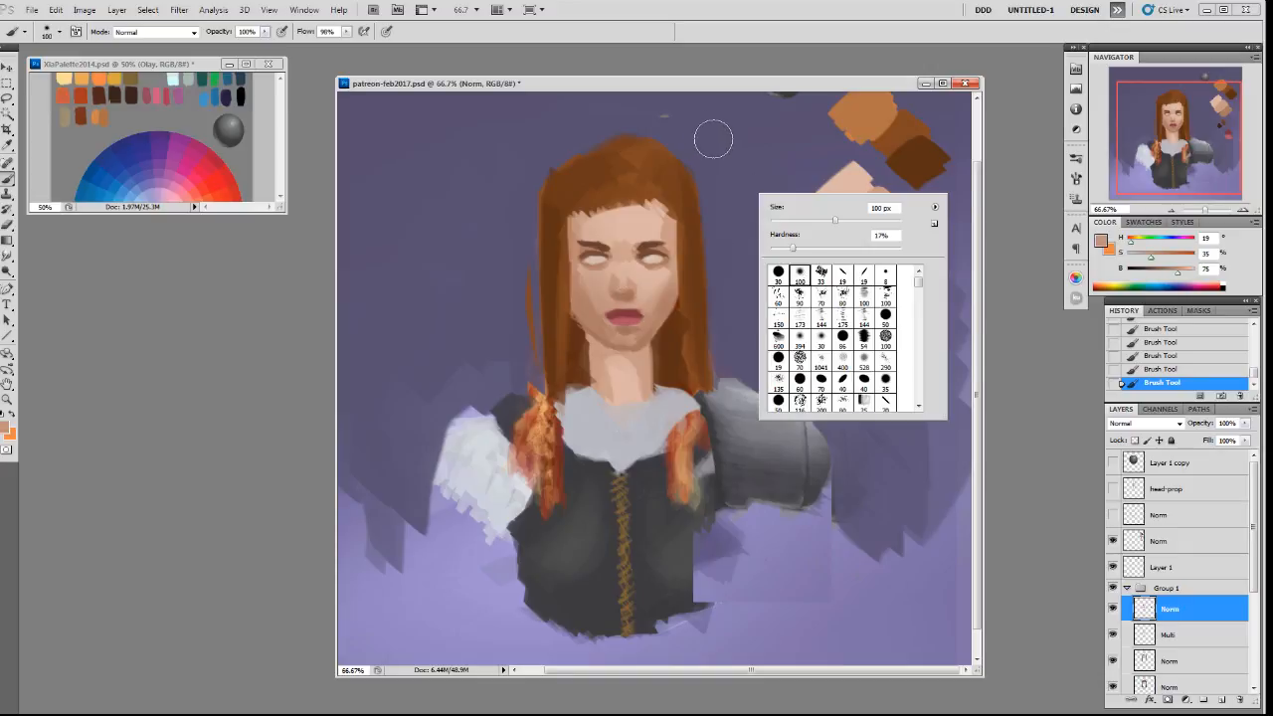
key("Return")
left_click(95, 94, "alt")
left_click(1169, 635)
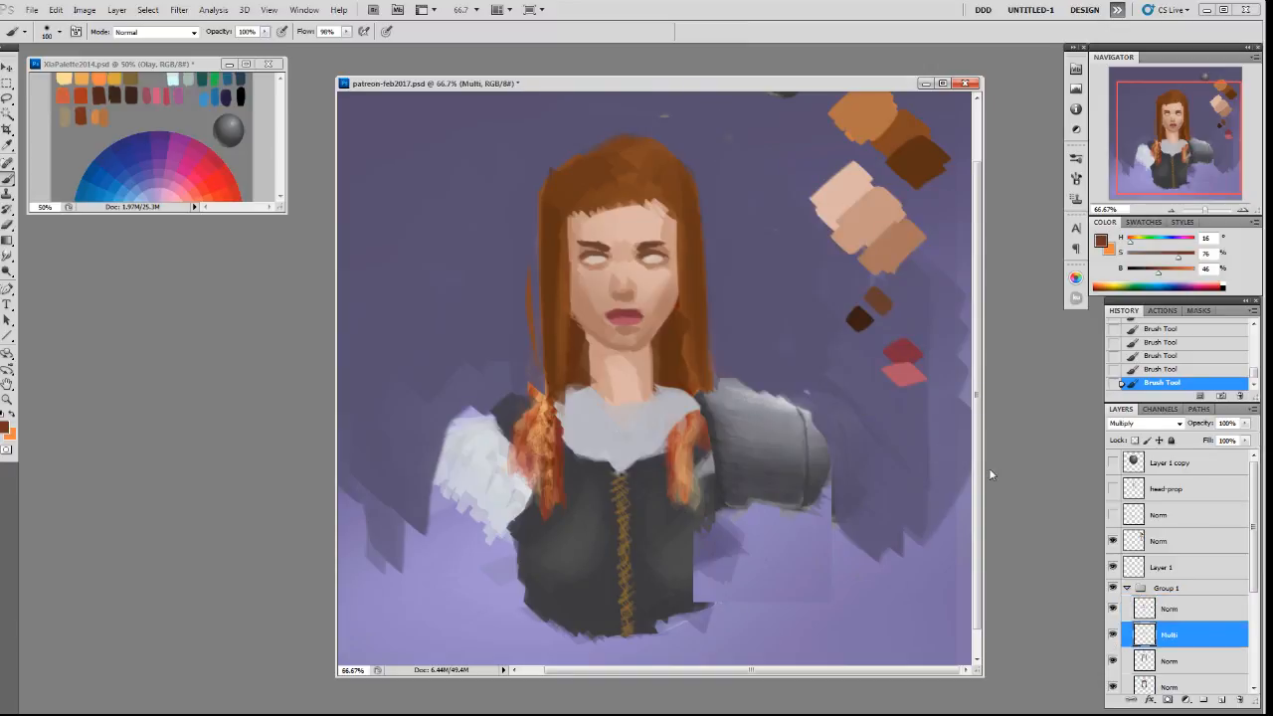
left_click_drag(622, 285, 650, 287)
key("ctrl+z")
left_click(92, 88, "alt")
key("3")
left_click_drag(615, 283, 637, 280)
Try moving the Multi layer within Group 1, then revert the layer reordering and the red nose tint.
mouse_move(1151, 629)
left_mouse_down()
mouse_move(1169, 599)
mouse_move(1172, 642)
left_mouse_up()
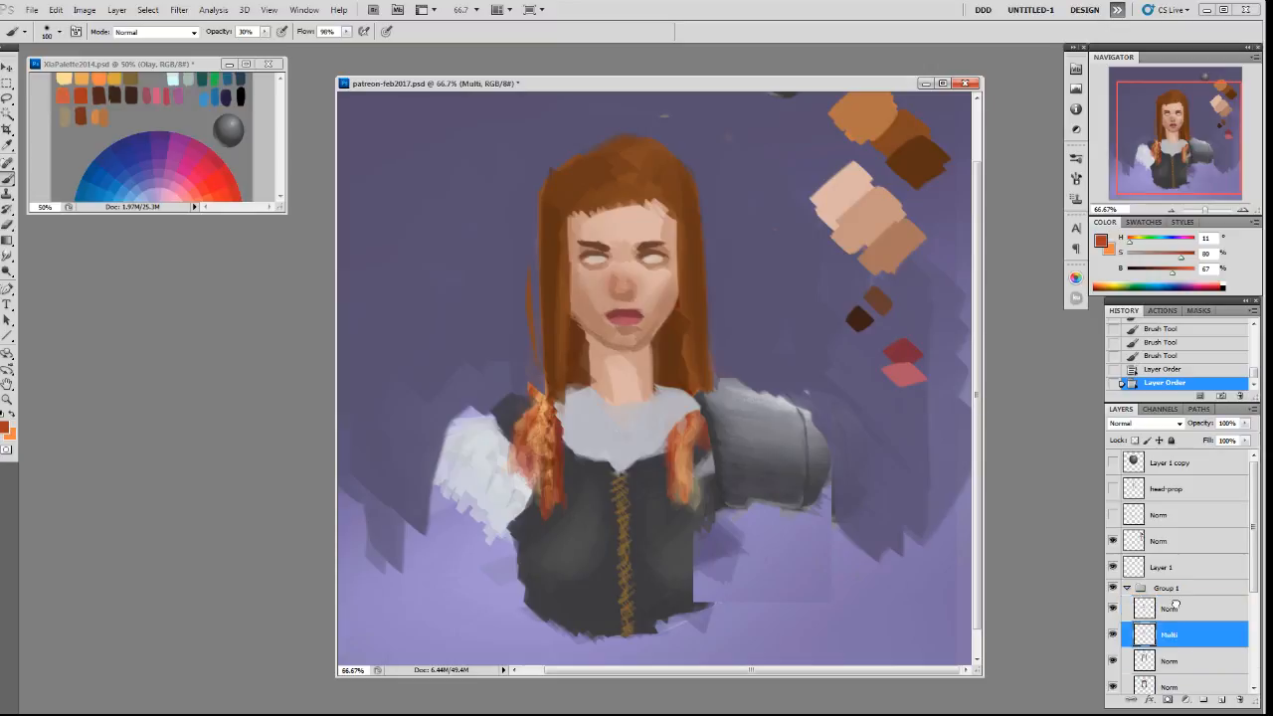
left_click(1170, 369)
left_click(1176, 344)
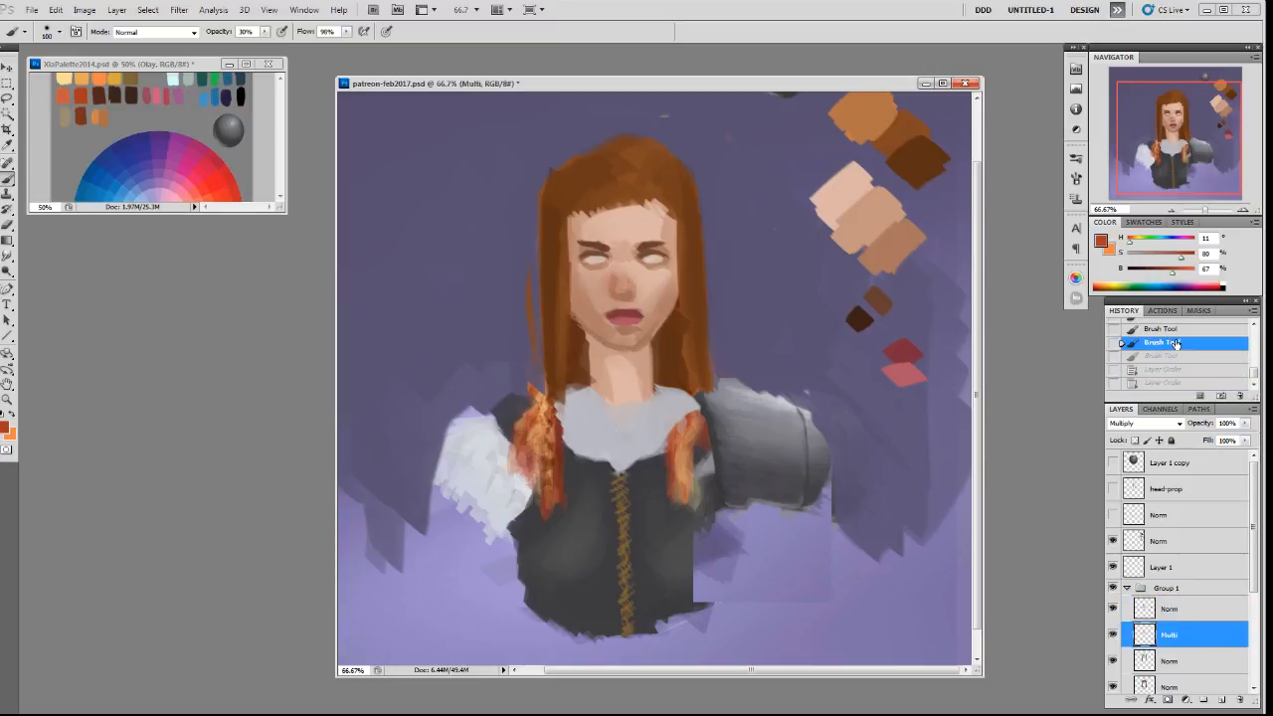
left_click(1176, 330)
left_click_drag(1254, 374, 1253, 367)
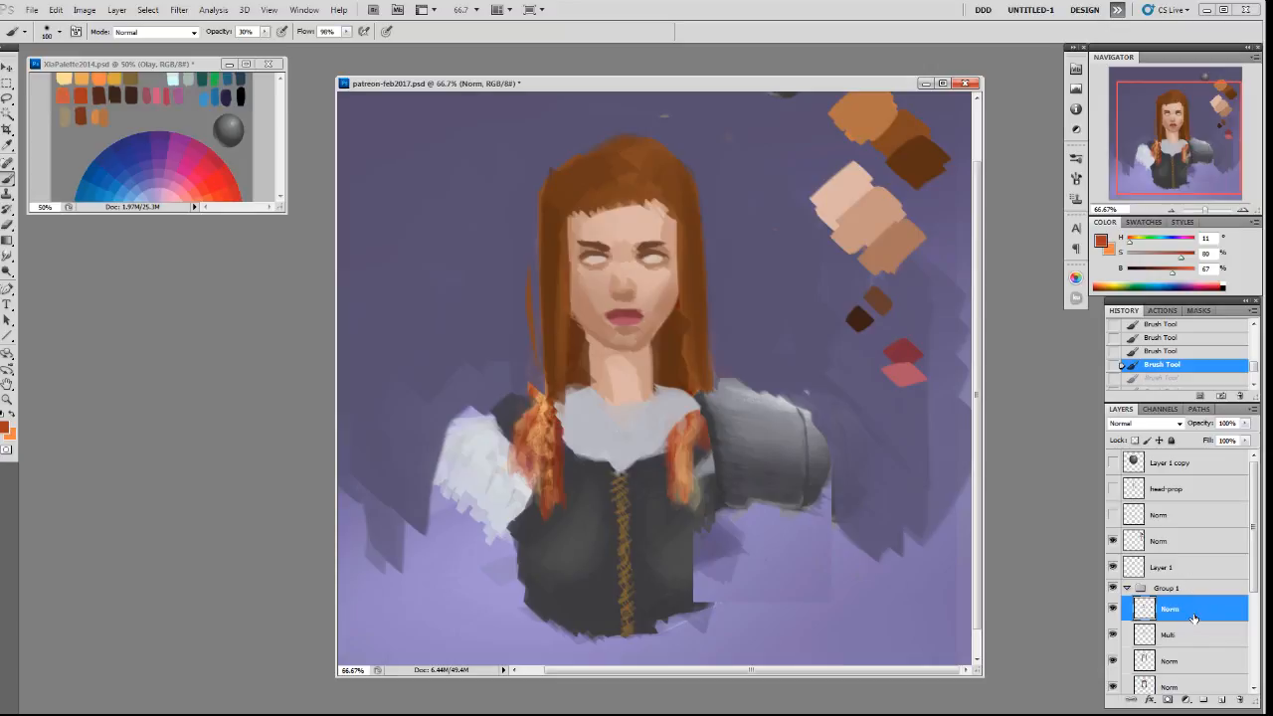
Compare the face with the top Norm layer hidden and shown, and add another layer named Norm above it.
left_click(1111, 609)
left_click(1112, 609)
key("ctrl+shift+alt+n")
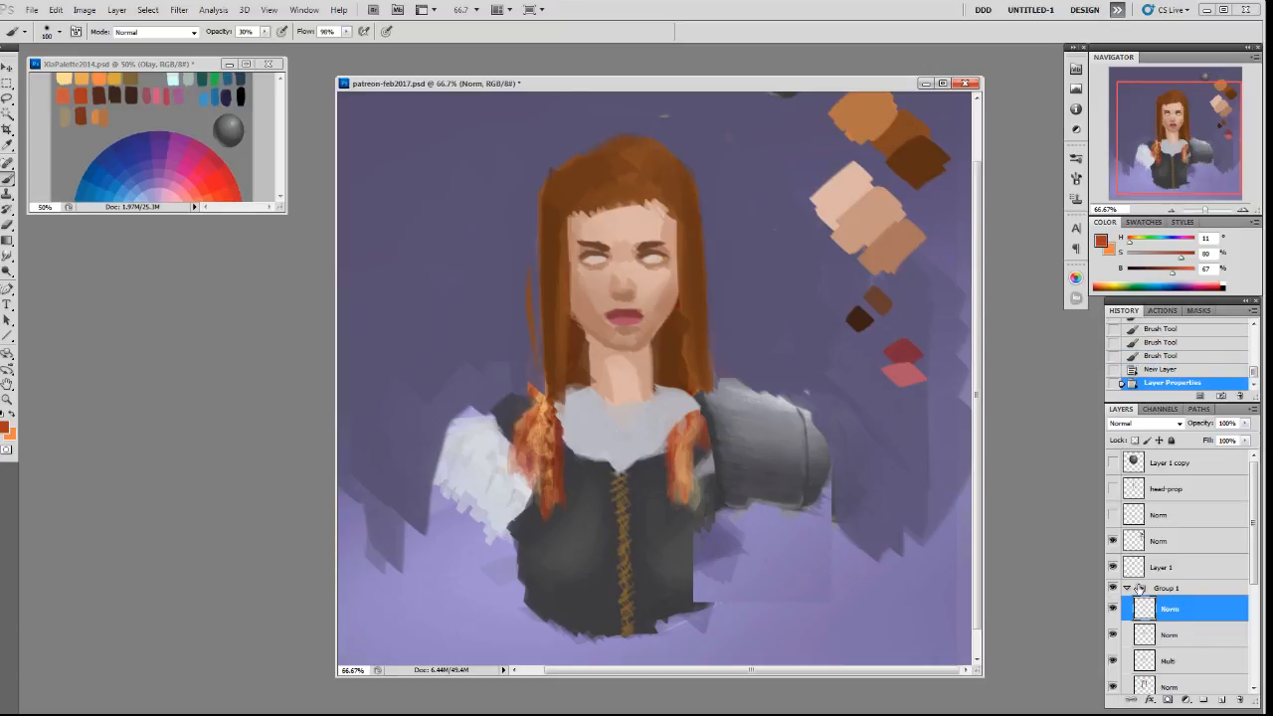
Try strokes along the nose in the sampled dark red swatch colour, then undo the last one.
left_click(901, 350, "alt")
right_click(883, 400)
left_click(850, 411)
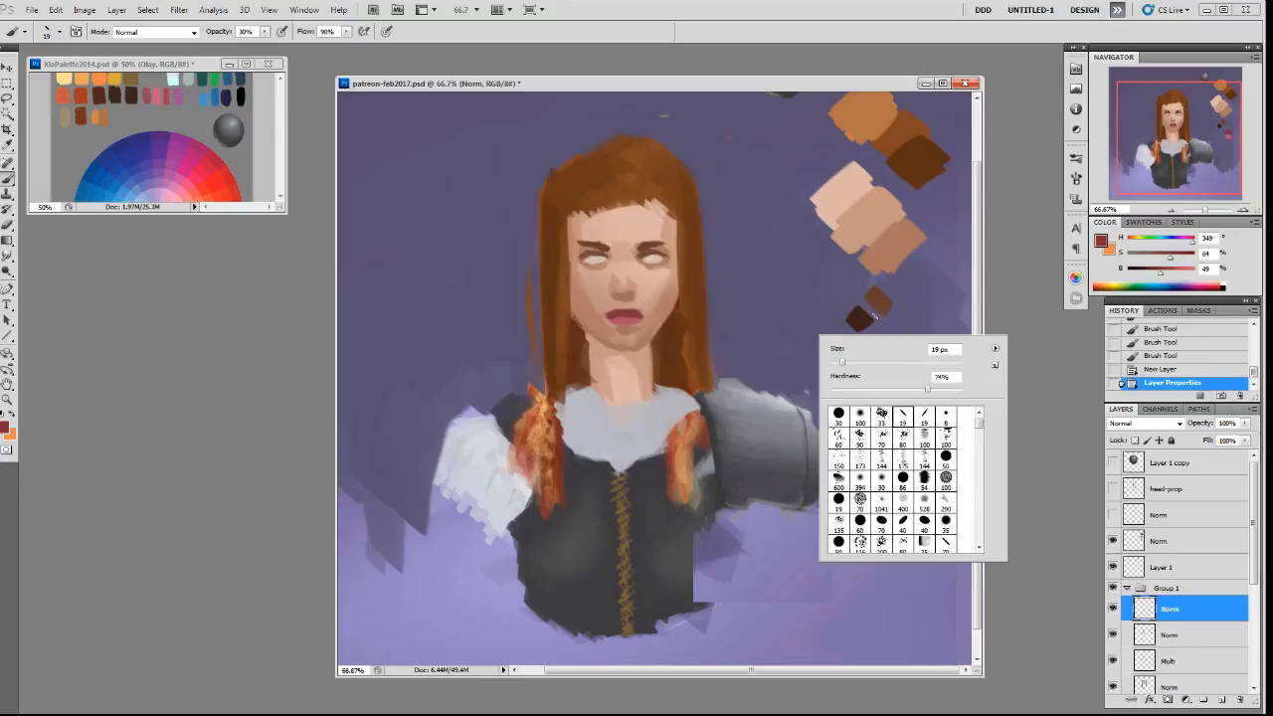
left_click(856, 296)
mouse_move(620, 269)
left_mouse_down()
mouse_move(649, 294)
mouse_move(609, 297)
left_mouse_up()
key("ctrl+z")
Blend the bridge and sides of the nose with the 19 px brush at 74% hardness, using skin tones sampled from the face.
right_click(684, 269)
left_click(769, 356)
left_click(756, 180)
left_click(614, 291, "alt")
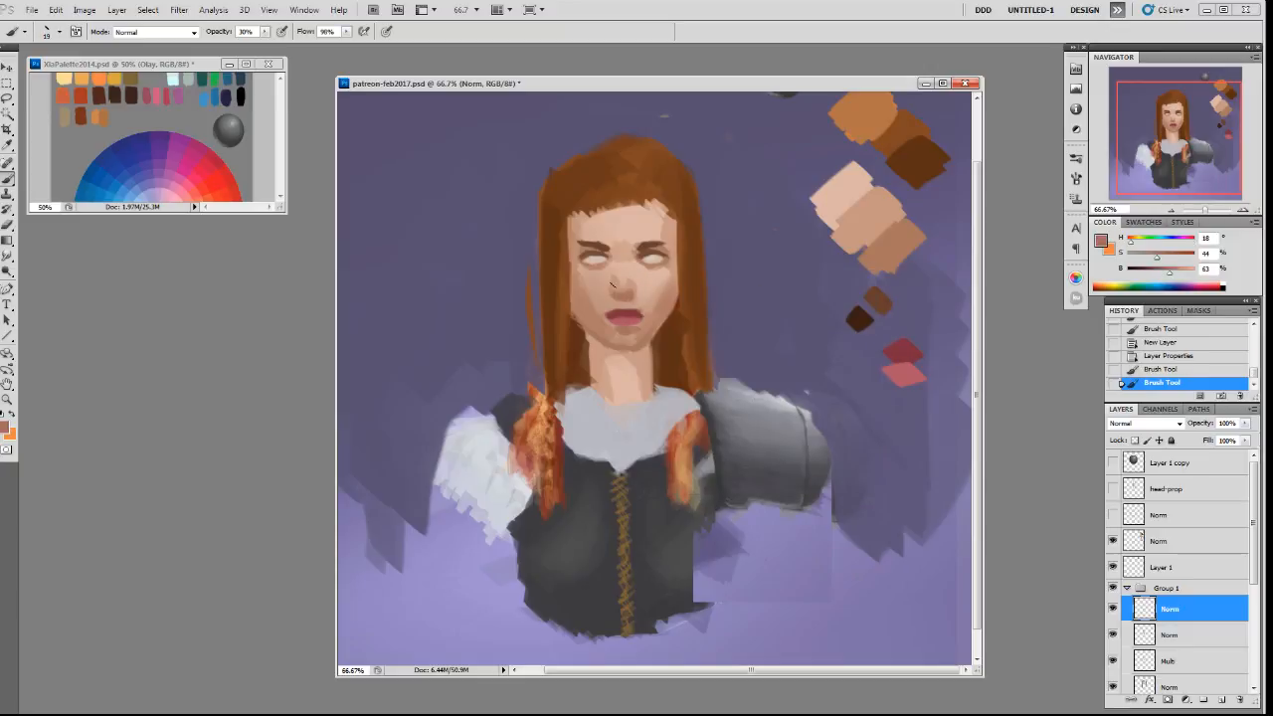
left_click_drag(624, 294, 612, 297)
left_click(647, 290, "alt")
left_click(610, 295, "alt")
left_click(632, 283, "alt")
left_click(627, 284, "alt")
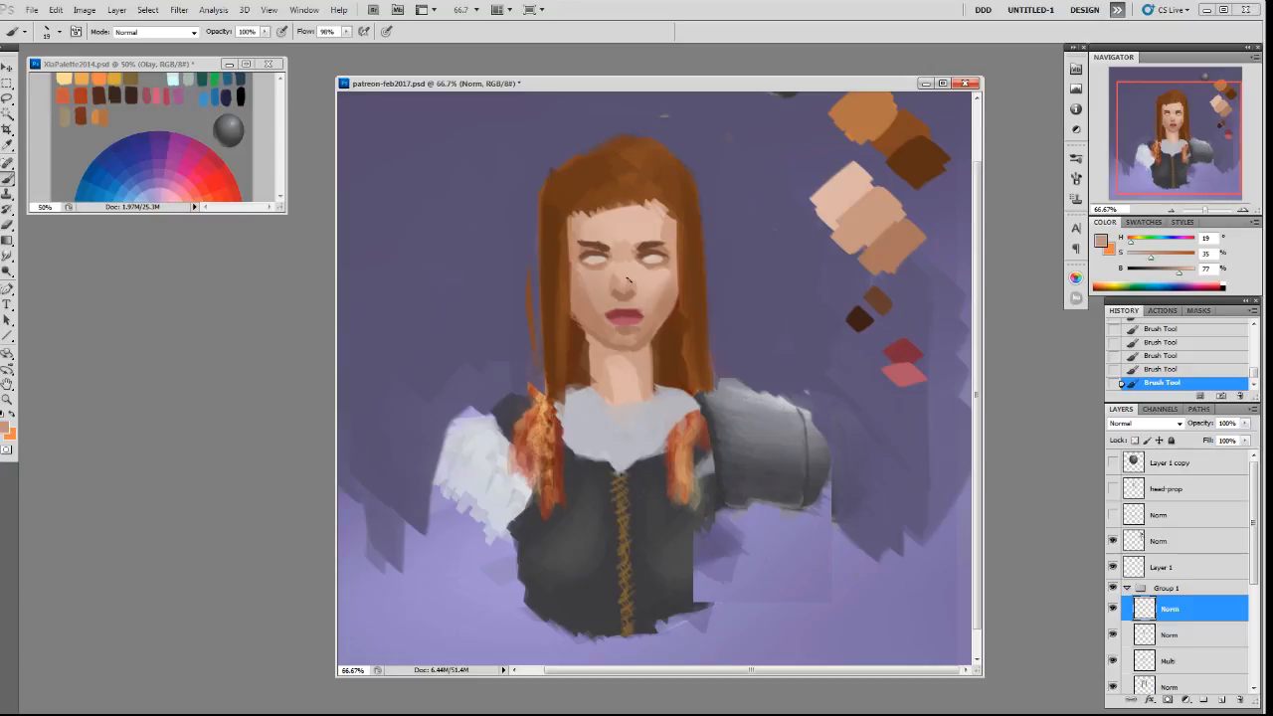
Redden the nose tip at 70% brush opacity, shifting the sampled skin colour to HSB 11, 44, 71 and to 4, 53, 63.
left_click_drag(1131, 242, 1177, 277)
left_click(1175, 276)
key("7")
key("bracketright")
key("bracketright")
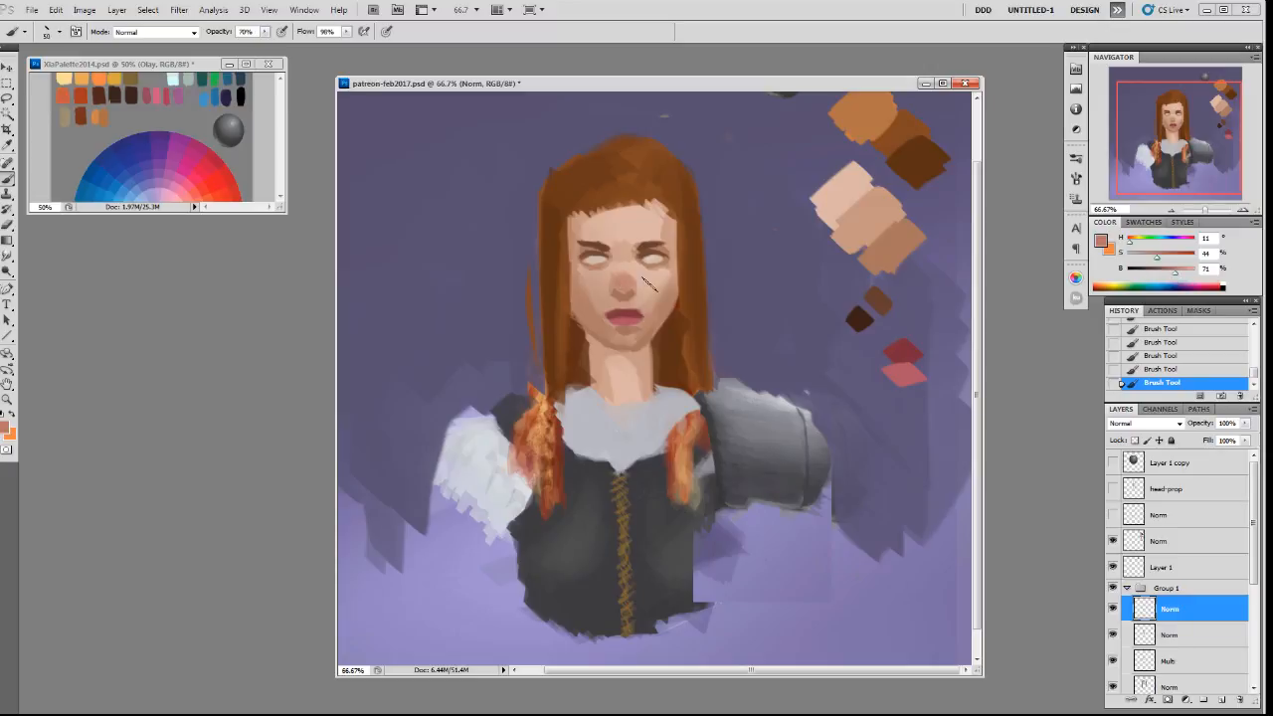
left_click(632, 289, "alt")
left_click_drag(1157, 259, 1128, 244)
key("[")
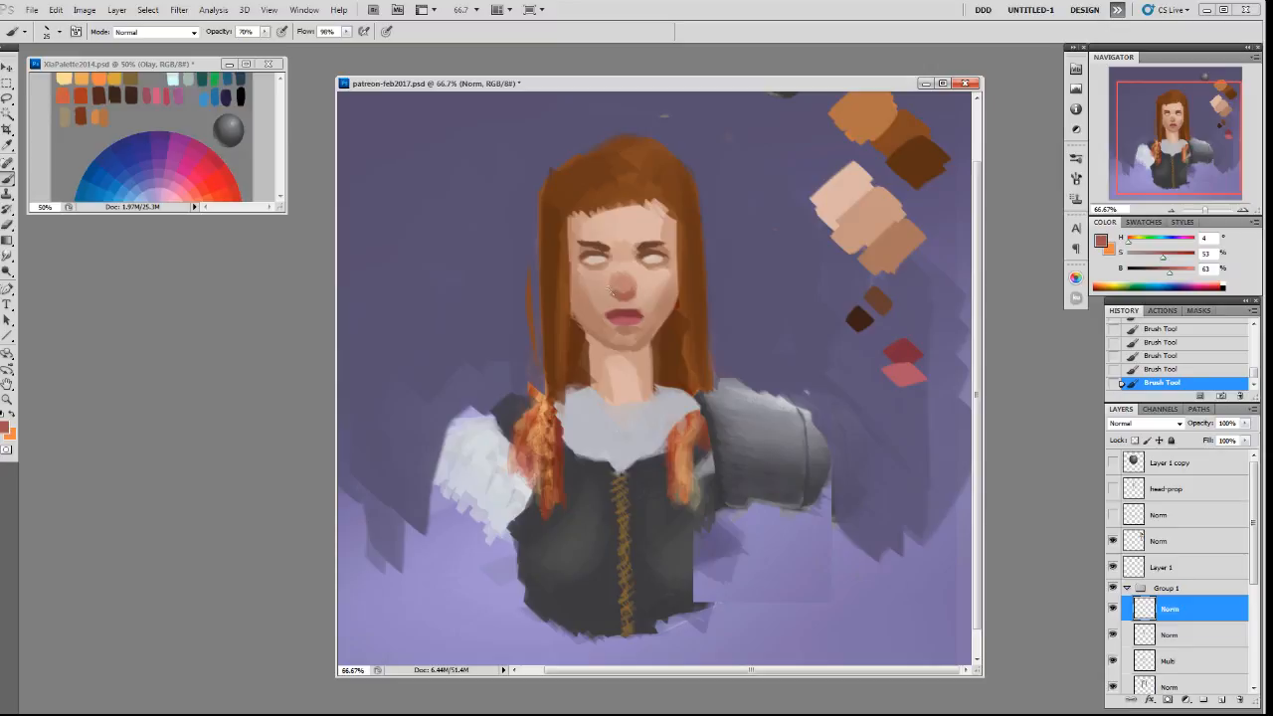
Refine the nose contours with sampled skin tones and shade its underside with a darker brown, HSB 10, 56, 48.
left_click(651, 273, "alt")
left_click(617, 275, "alt")
left_click(647, 288, "alt")
left_click(655, 246, "alt")
left_click(609, 321, "alt")
left_click_drag(1161, 259, 1165, 259)
left_click_drag(1164, 273, 1160, 274)
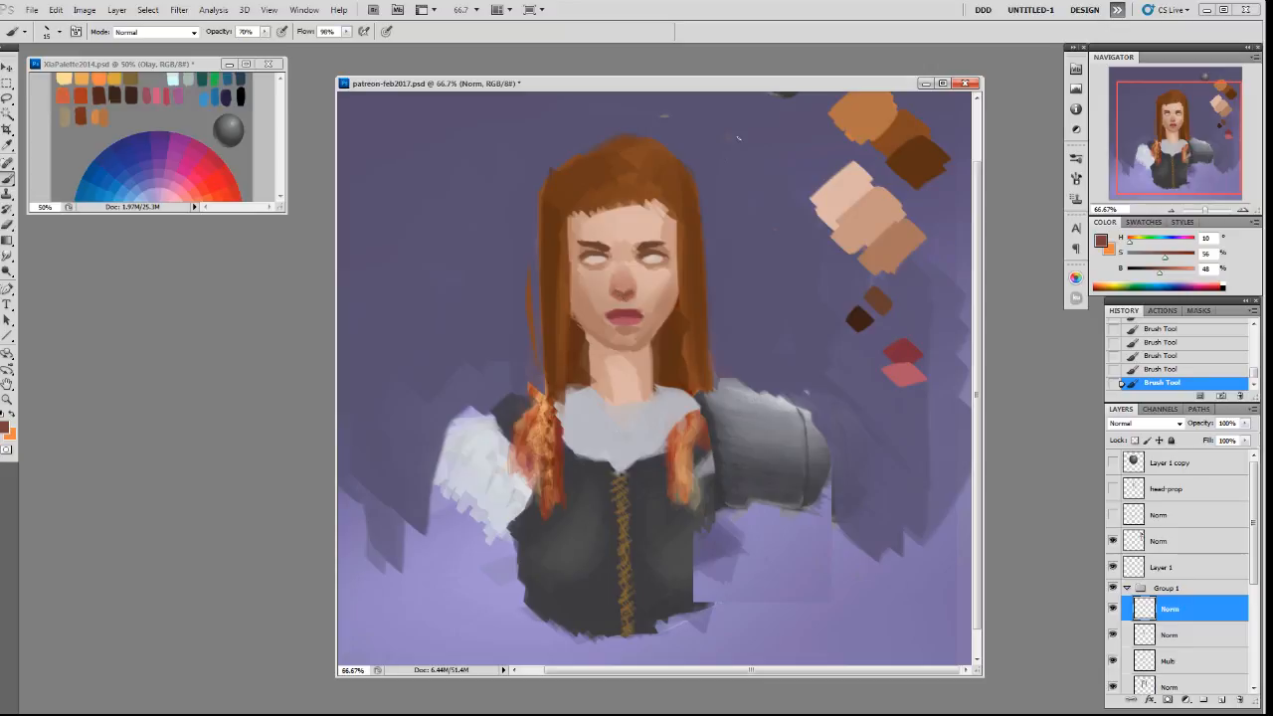
left_click(659, 282, "alt")
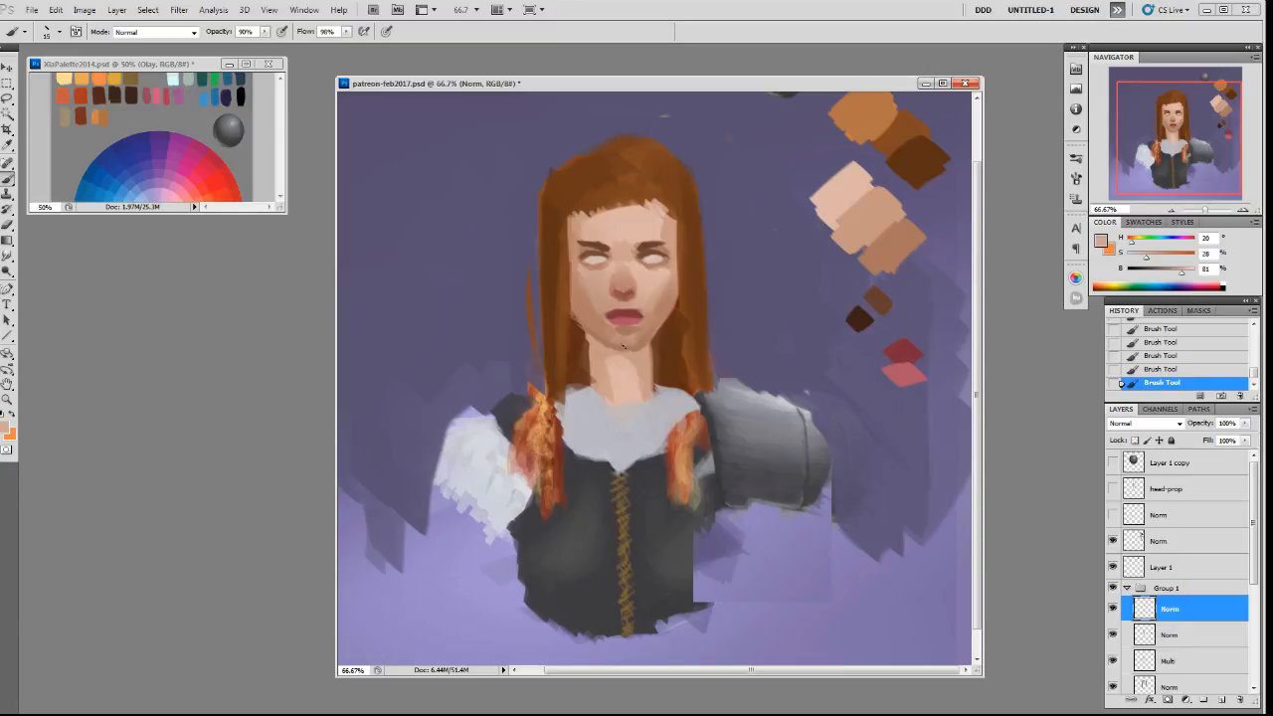
Shape the chin with sampled skin tones at 90% brush opacity and compare the portrait with Group 1 hidden and shown.
left_click_drag(622, 336, 650, 340)
left_click(611, 335, "alt")
left_click(1114, 588)
left_click(1113, 588)
left_click(600, 219, "alt")
key("ctrl+minus")
left_click(1114, 589)
left_click(1113, 589)
Blend the area between the eyes and nose with sampled skin tones, using a larger brush at 50% opacity.
left_click(671, 290, "alt")
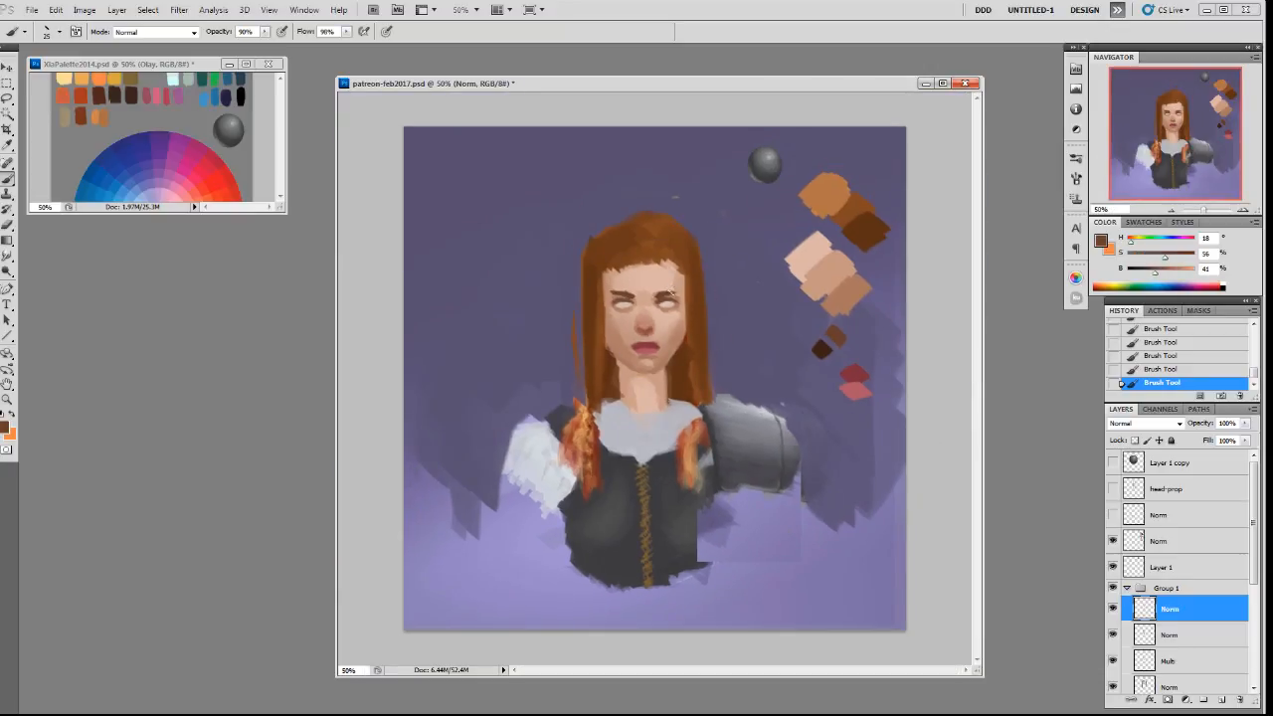
left_click(667, 296, "alt")
left_click(643, 312, "alt")
right_click(661, 316)
key("Return")
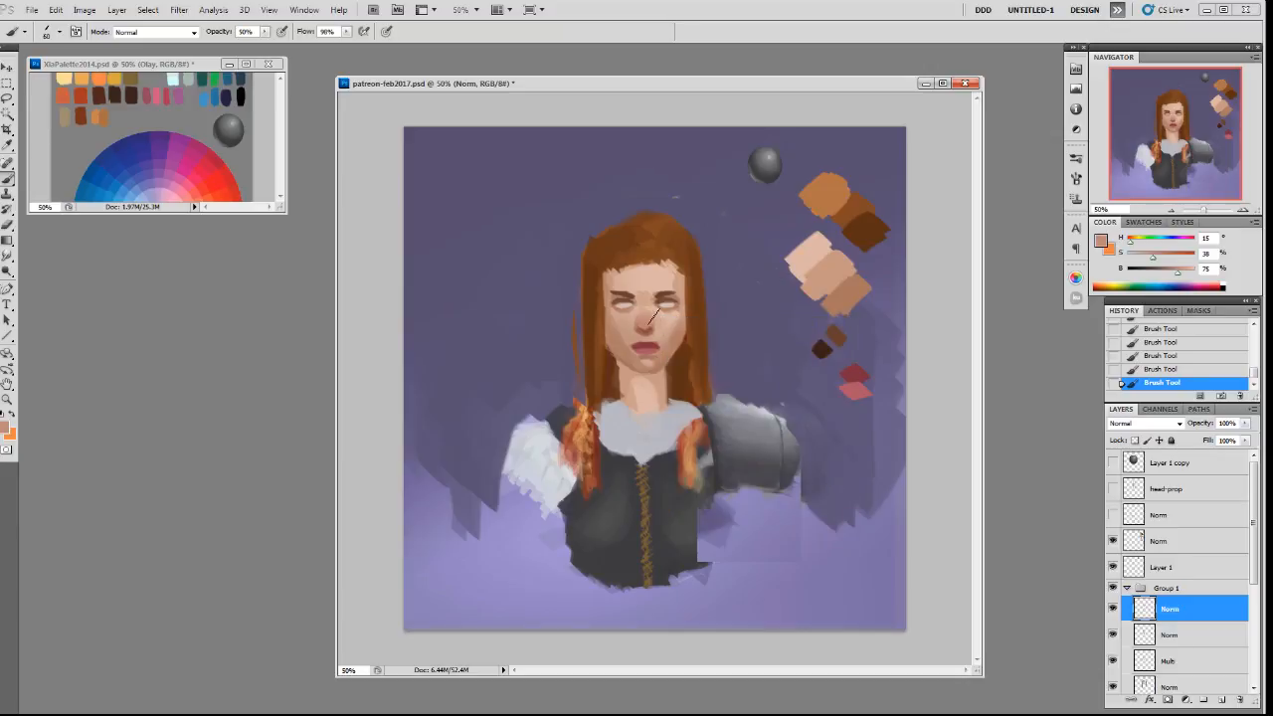
right_click(713, 321)
left_click(808, 401)
key("Return")
Deepen the shading around the eyes and nose bridge in sampled tones with the 19 px brush at 90% opacity.
left_click(654, 317, "alt")
key("bracketleft")
left_click(673, 292, "alt")
right_click(649, 309)
left_click(769, 390)
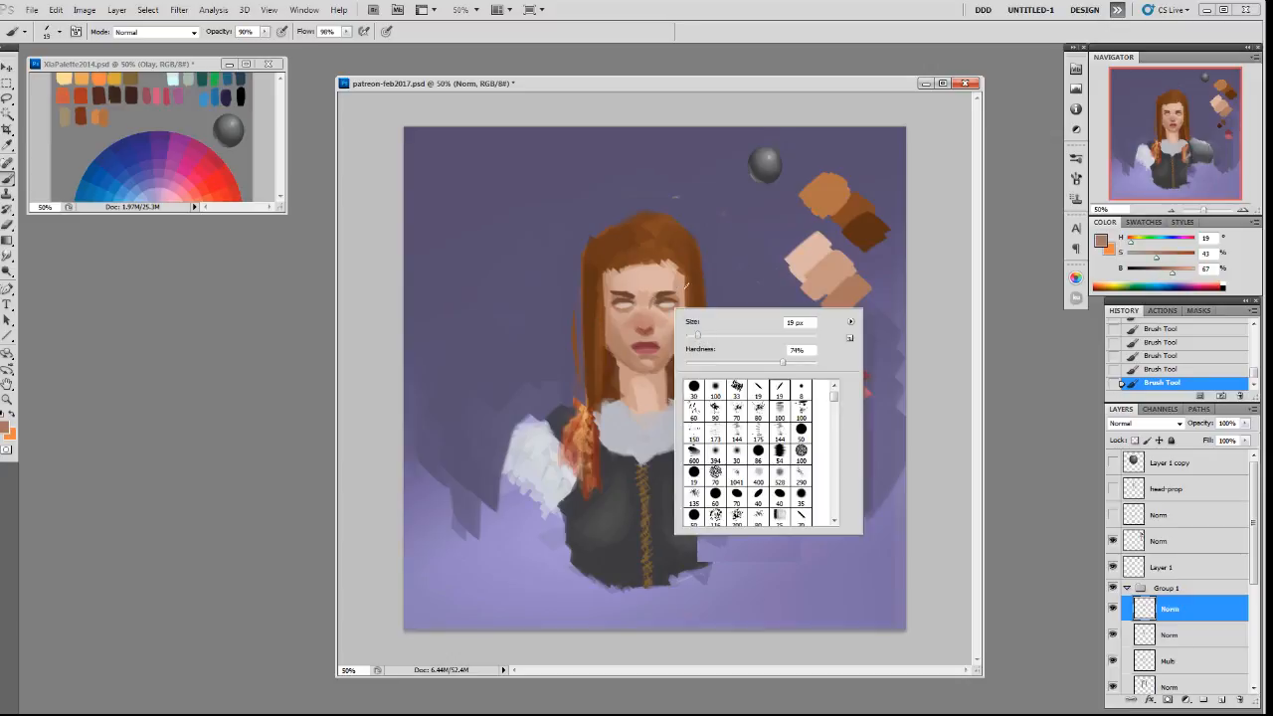
left_click(641, 311)
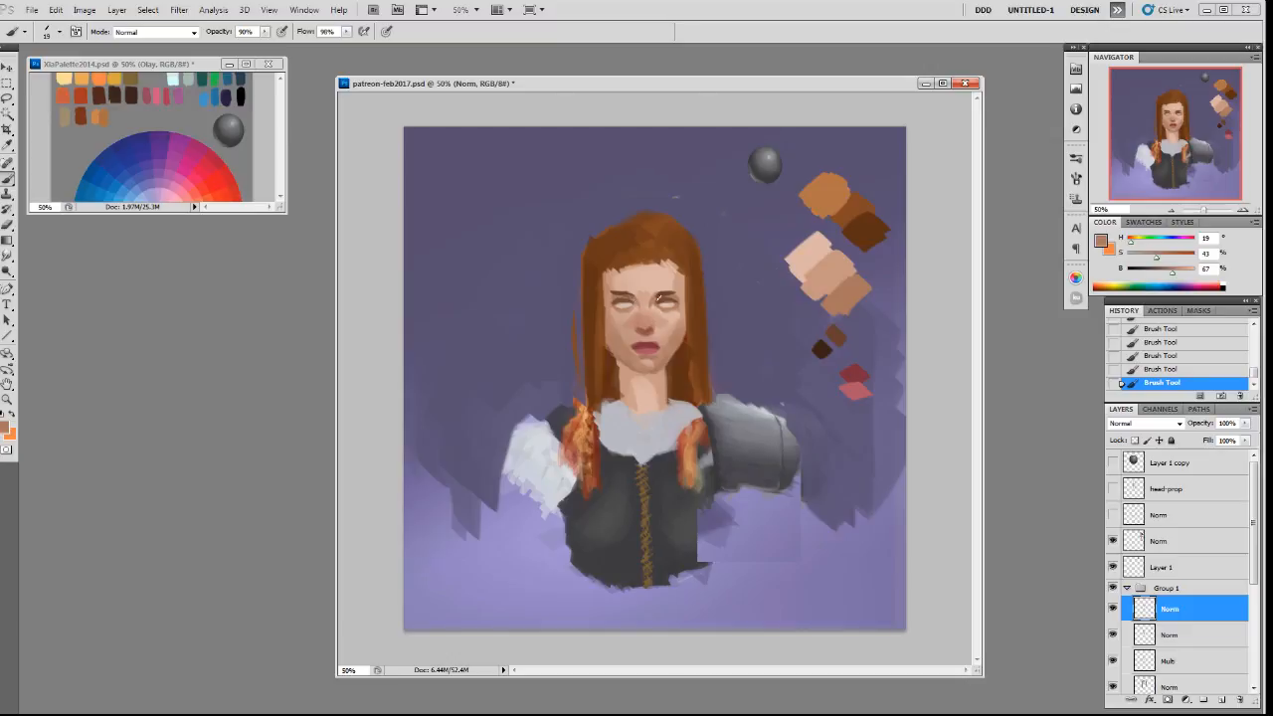
left_click(624, 290, "alt")
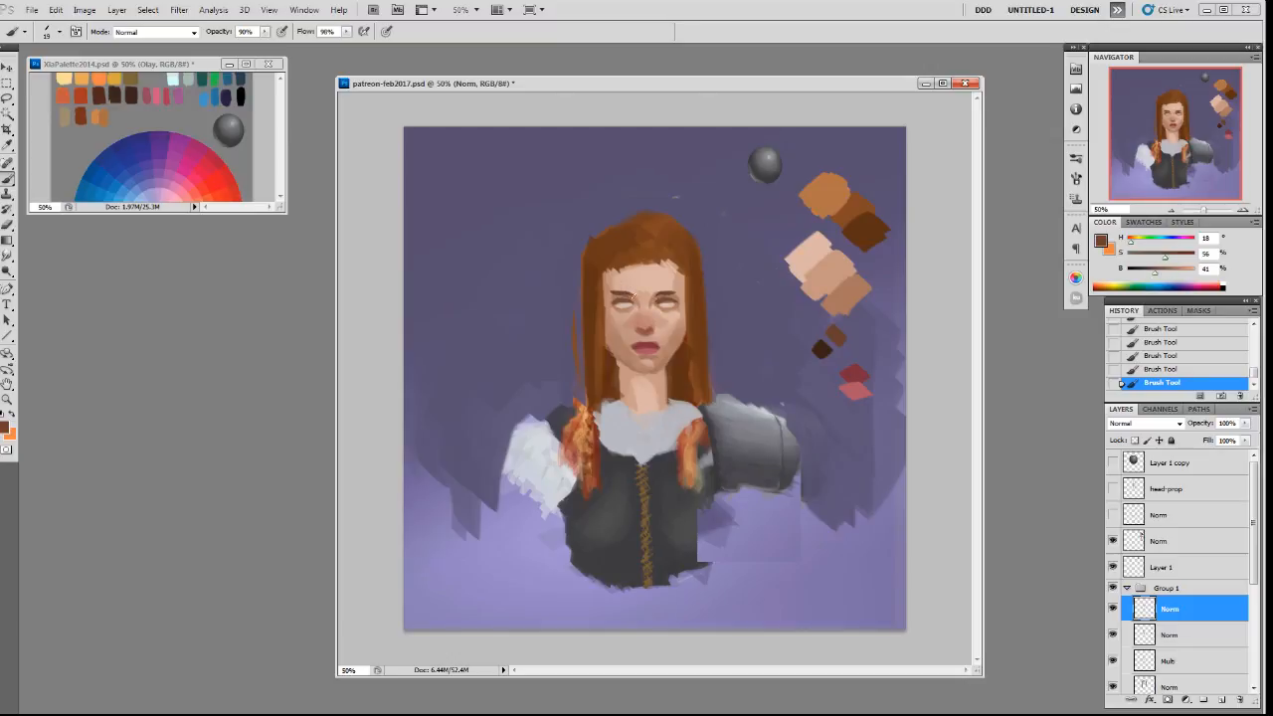
left_click(641, 295, "alt")
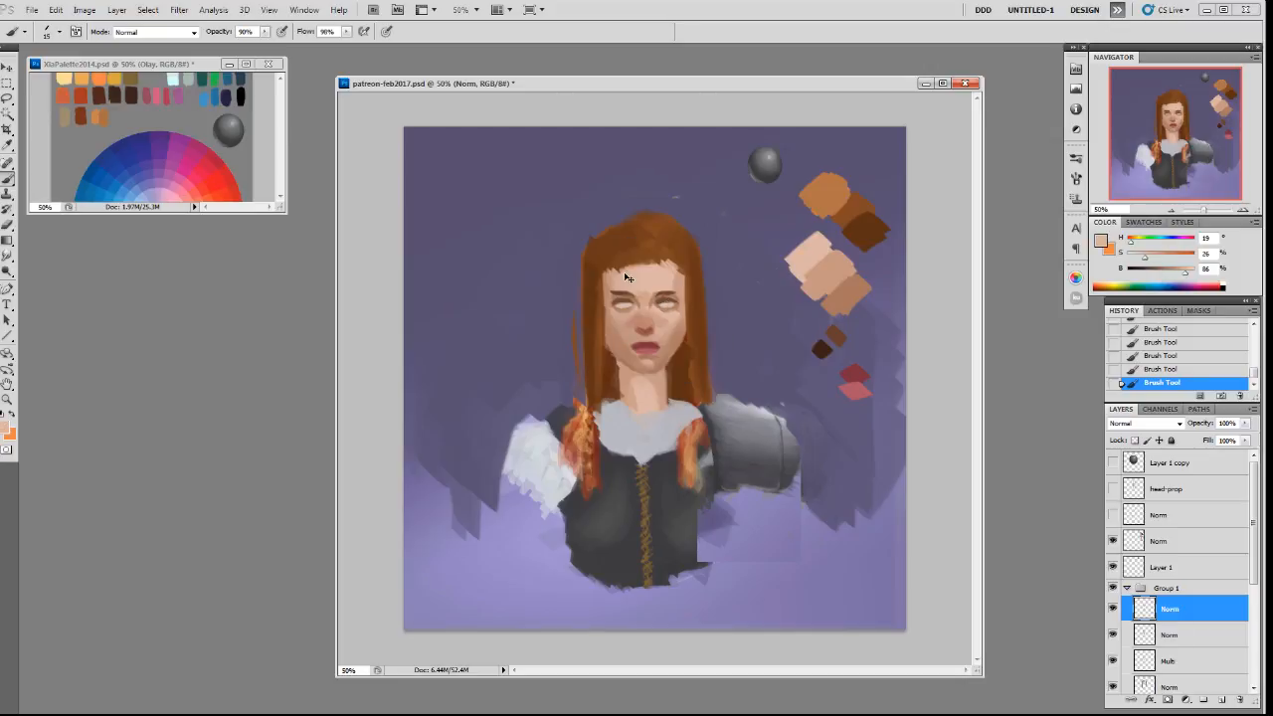
Lighten the skin beside the nose bridge and paint a brown hair strand down the right side of the face.
key("ctrl+plus")
right_click(825, 378)
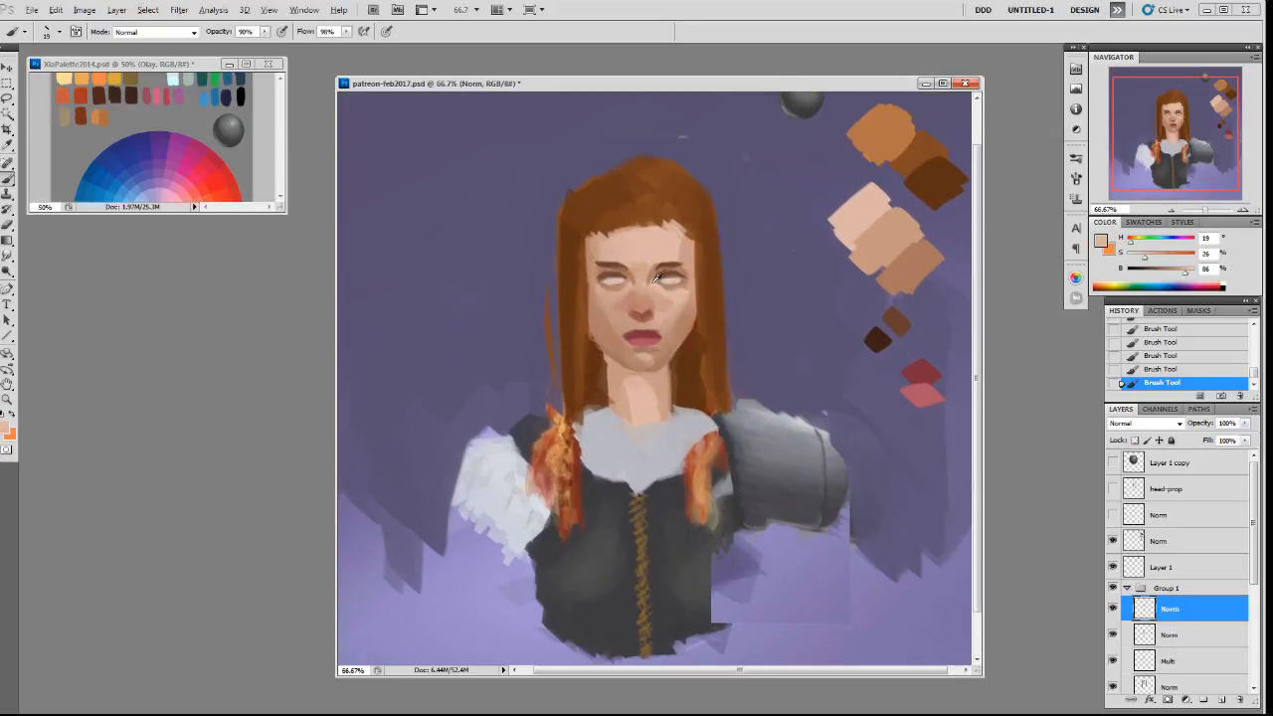
left_click_drag(656, 286, 643, 289)
left_click(661, 316, "alt")
left_click(699, 339, "alt")
mouse_move(693, 239)
left_mouse_down()
mouse_move(698, 425)
mouse_move(689, 421)
left_mouse_up()
Paint the hair along both sides of the face and over the crown with a textured brush in sampled browns.
right_click(716, 298)
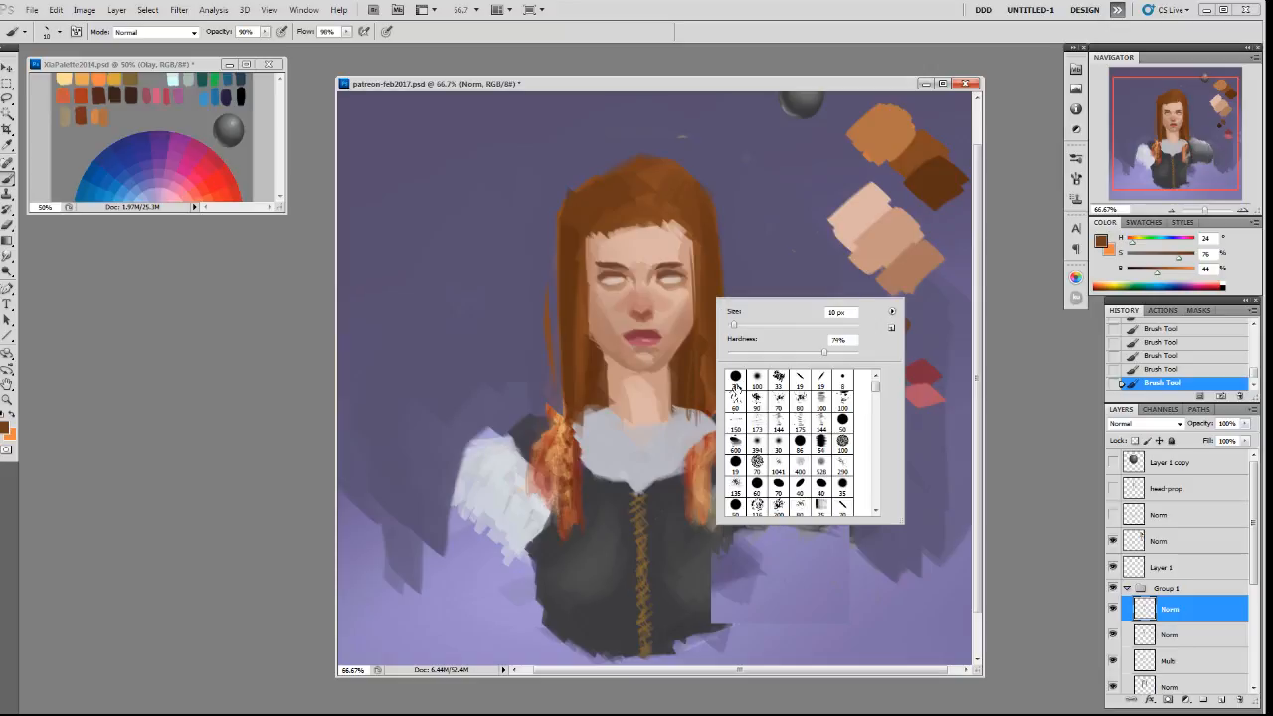
double_click(736, 377)
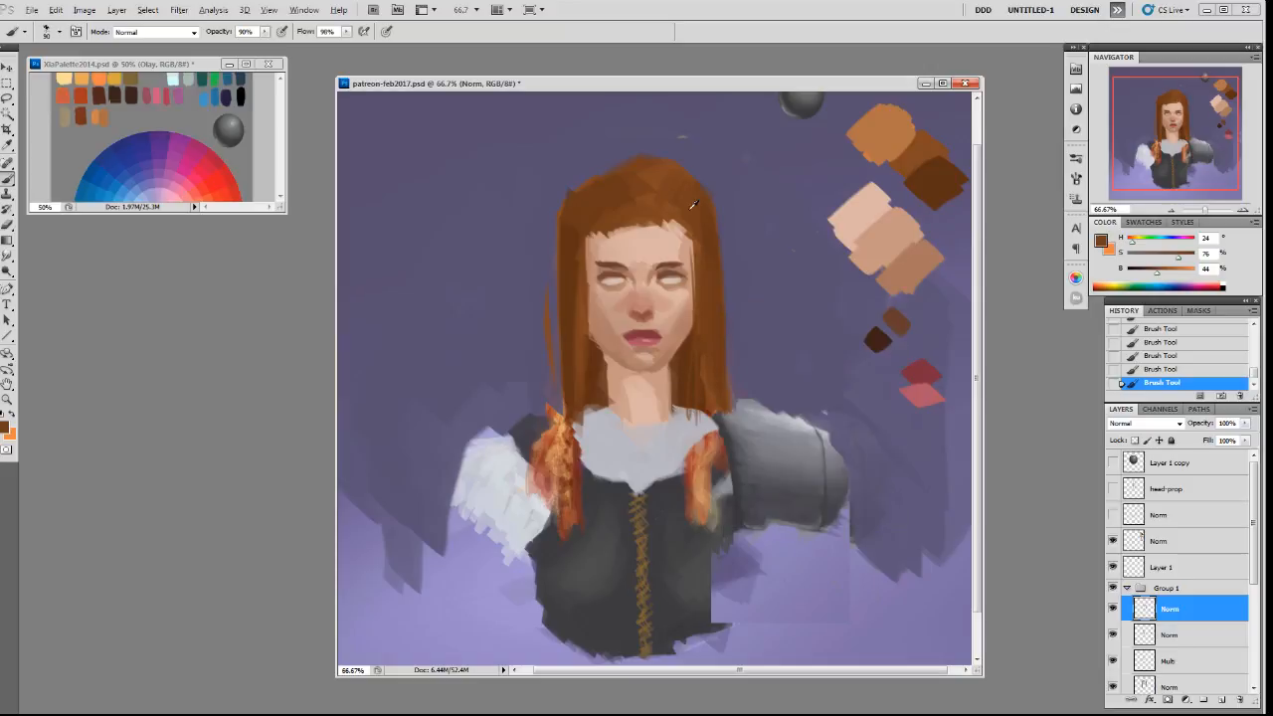
left_click_drag(700, 343, 710, 402)
left_click_drag(572, 246, 589, 416)
left_click(569, 261, "alt")
left_click_drag(593, 184, 653, 190)
left_click(646, 195, "alt")
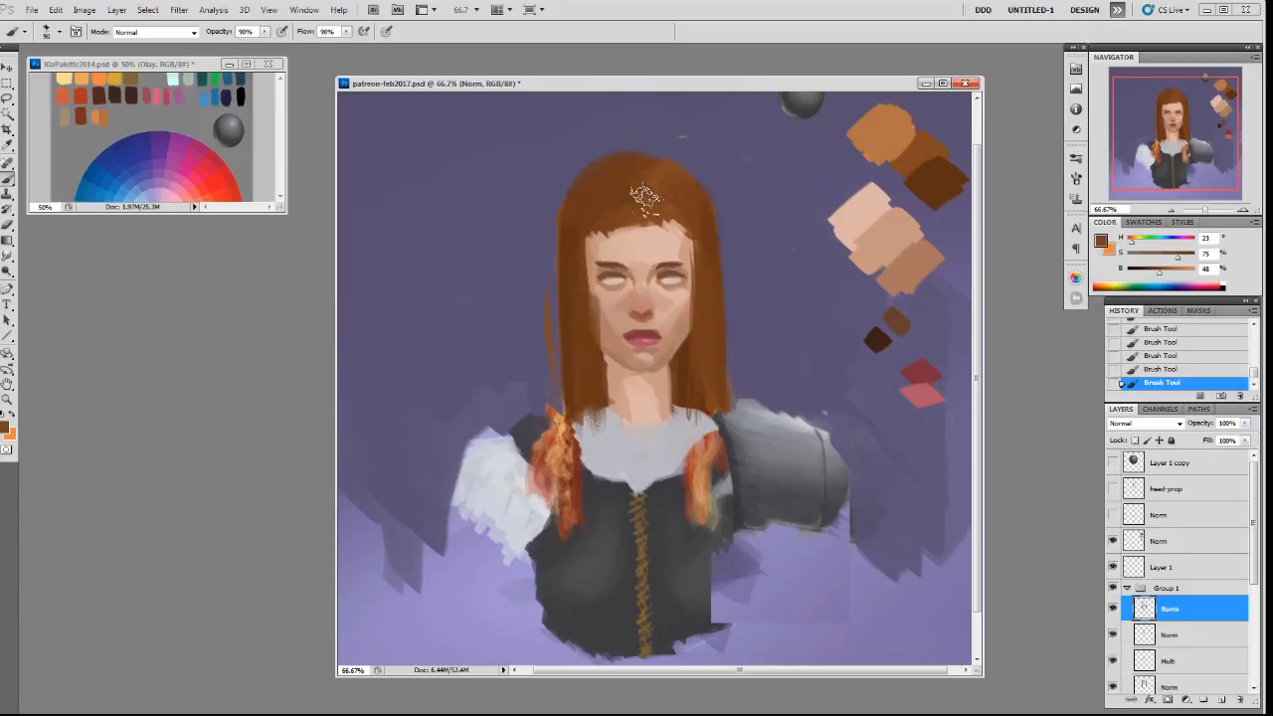
Clean up the sides of the face against the hair with the 19 px brush, using sampled skin and hair colours.
right_click(733, 190)
double_click(831, 294)
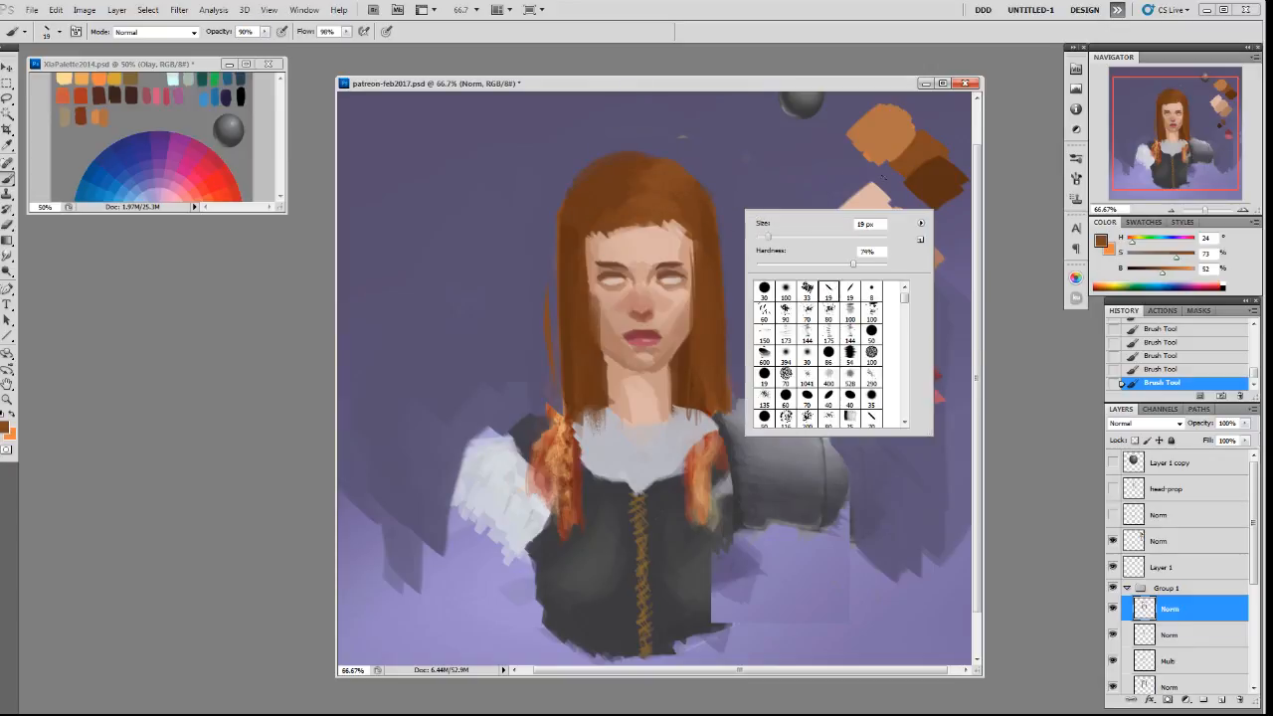
left_click(687, 289, "alt")
right_click(692, 298)
left_click(605, 298, "alt")
left_click(606, 340, "alt")
mouse_move(603, 301)
left_mouse_down()
mouse_move(600, 344)
mouse_move(599, 327)
left_mouse_up()
left_click(1155, 329)
left_click(587, 250, "alt")
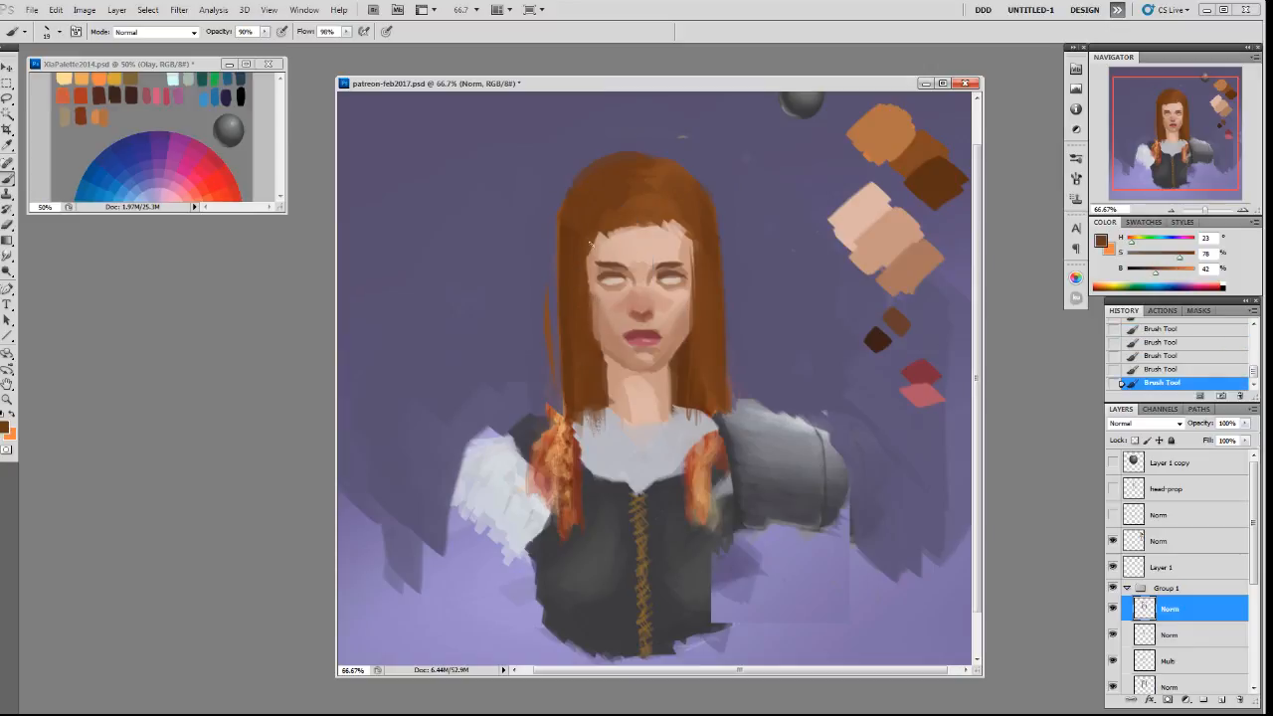
Replace the fringe with a higher, rounded hairline, painting the forehead and surrounding hair in sampled skin tones and browns.
left_click(696, 251, "alt")
left_click(616, 151, "alt")
left_click(635, 242, "alt")
mouse_move(608, 225)
left_mouse_down()
mouse_move(676, 226)
mouse_move(592, 248)
mouse_move(596, 222)
left_mouse_up()
left_click(596, 246, "alt")
left_click(597, 265, "alt")
left_click(586, 238, "alt")
left_click(648, 214, "alt")
left_click(686, 249, "alt")
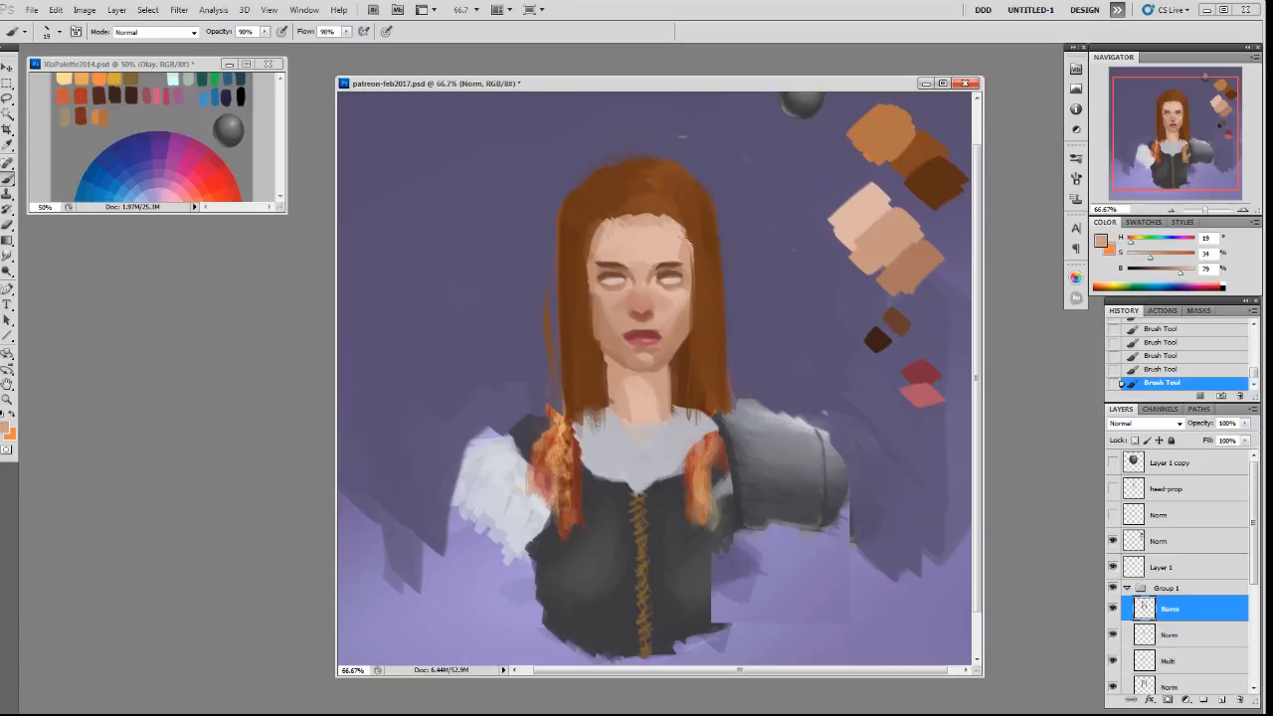
Shade both jaw edges with sampled tones, using dark brown at HSB 22, 79, 26 under the left jawline.
left_click(1164, 342)
left_click(686, 311, "alt")
left_click_drag(686, 313, 687, 352)
left_click(604, 352, "alt")
mouse_move(1159, 272)
left_mouse_down()
mouse_move(1144, 272)
mouse_move(1179, 259)
left_mouse_up()
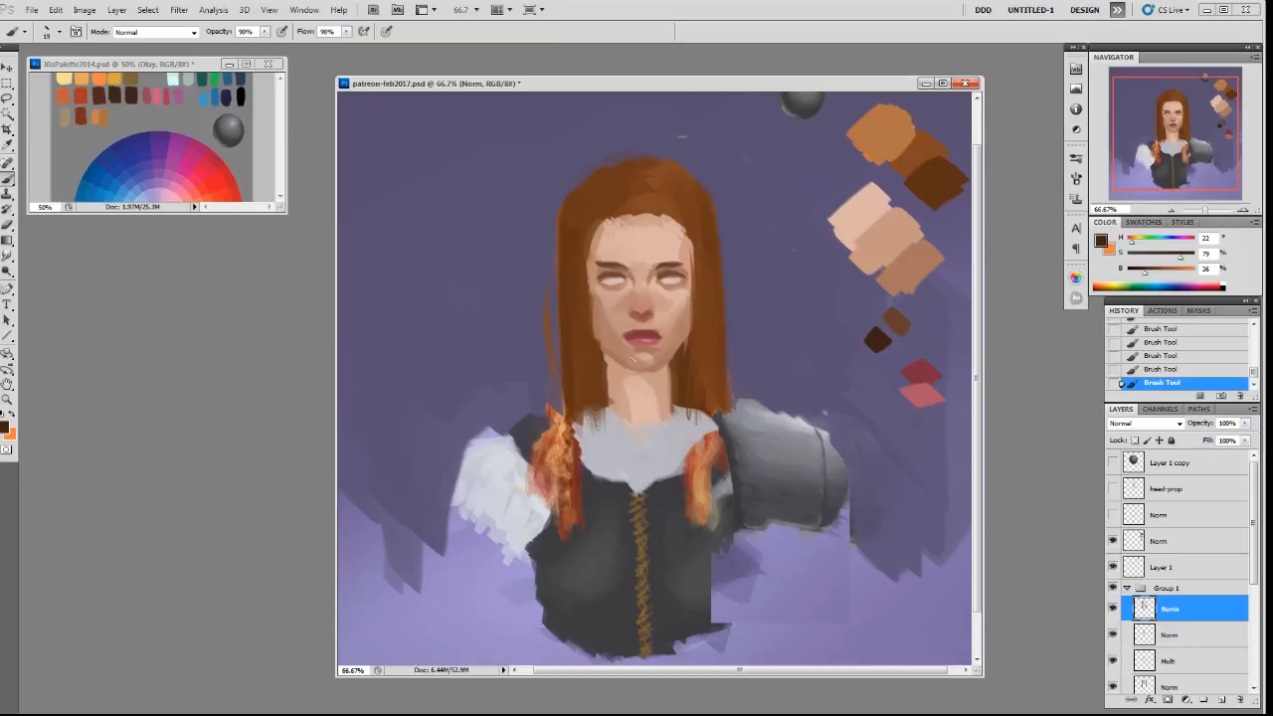
left_click_drag(598, 346, 608, 358)
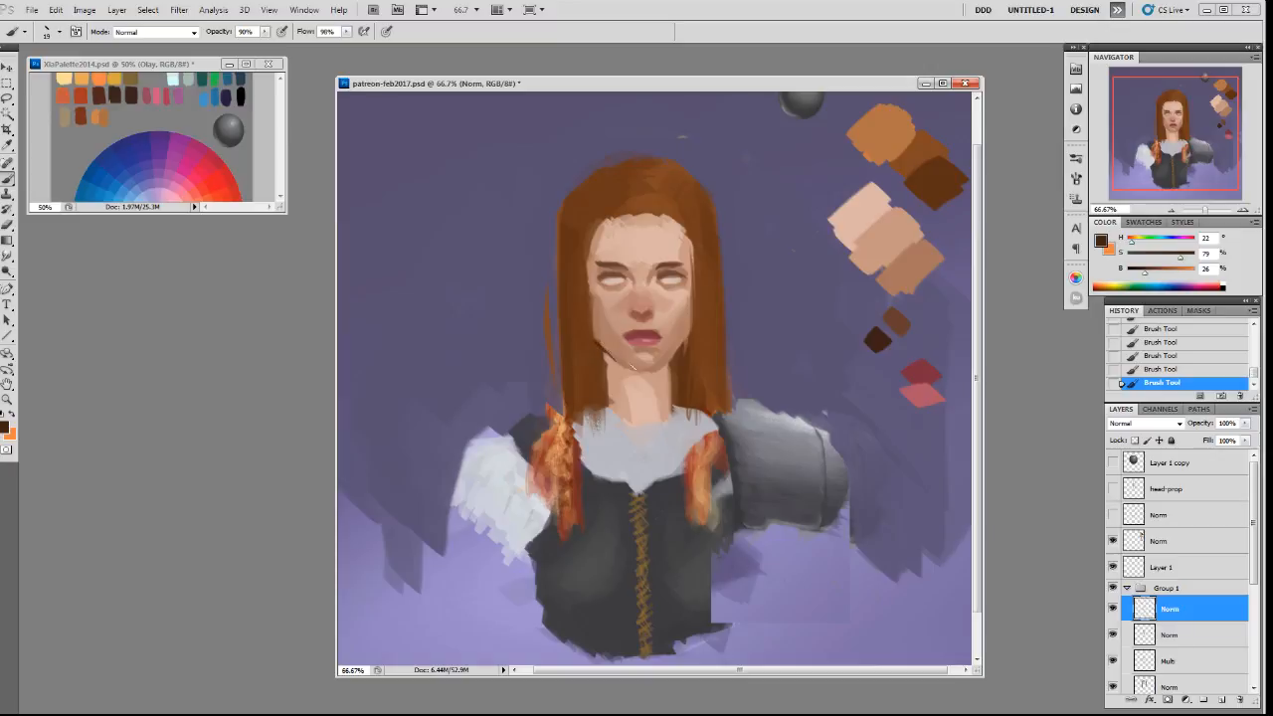
Soften the jaw outline with a sampled skin tone and darken the eyebrows with the dark brown swatch colour.
left_click(679, 355, "alt")
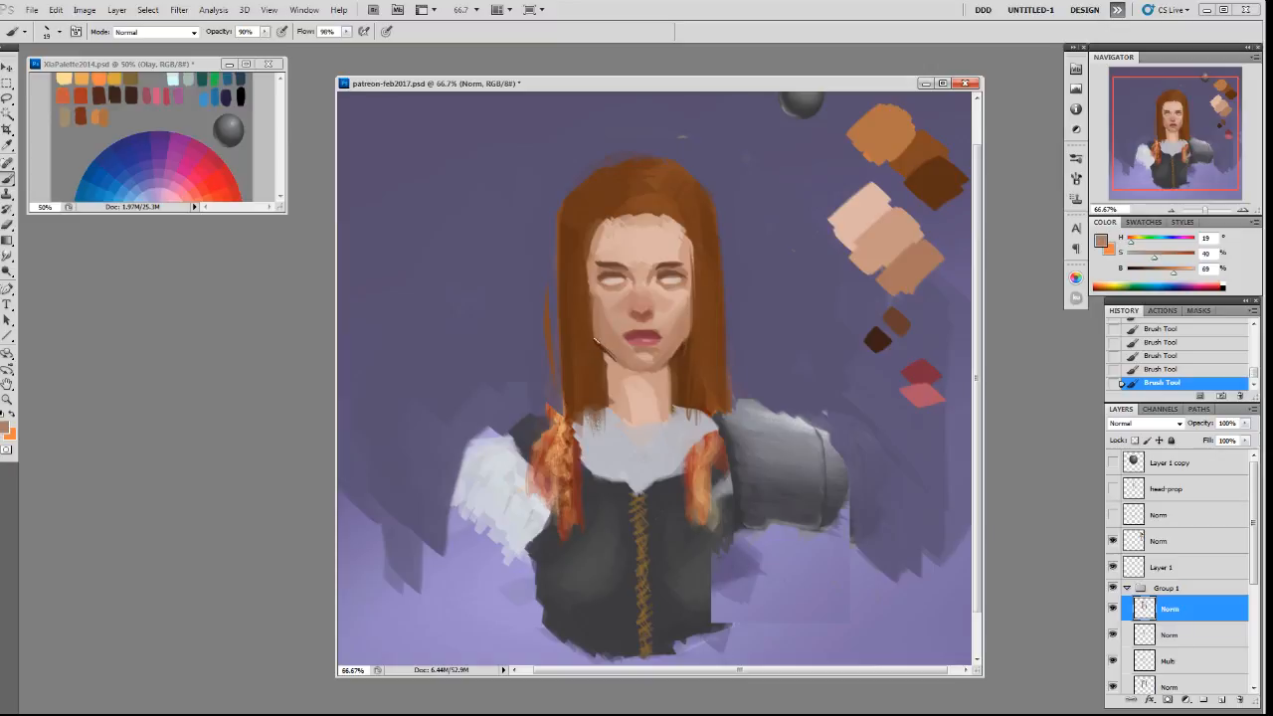
right_click(646, 339)
left_click(599, 343, "alt")
left_click(887, 336, "alt")
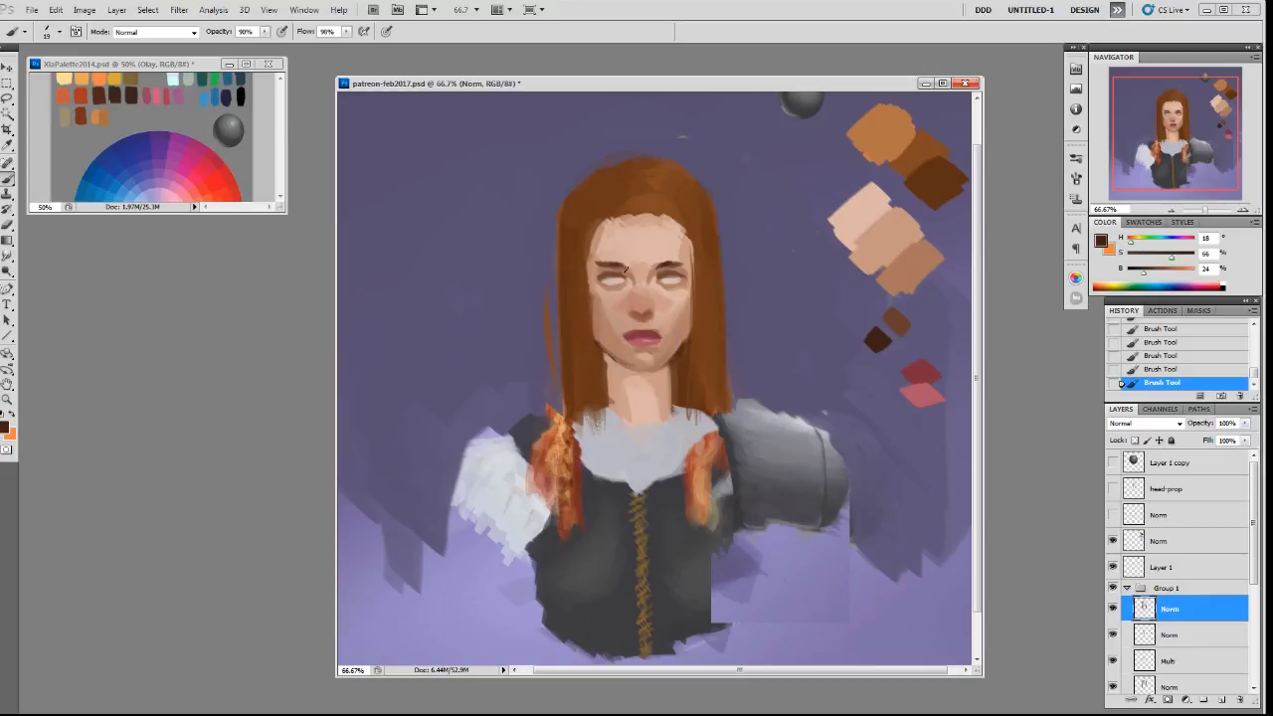
Paint both irises on a new Norm layer with a 15 px hard round brush in blue sampled from the palette.
left_click(206, 96, "alt")
right_click(593, 203)
left_click(617, 282)
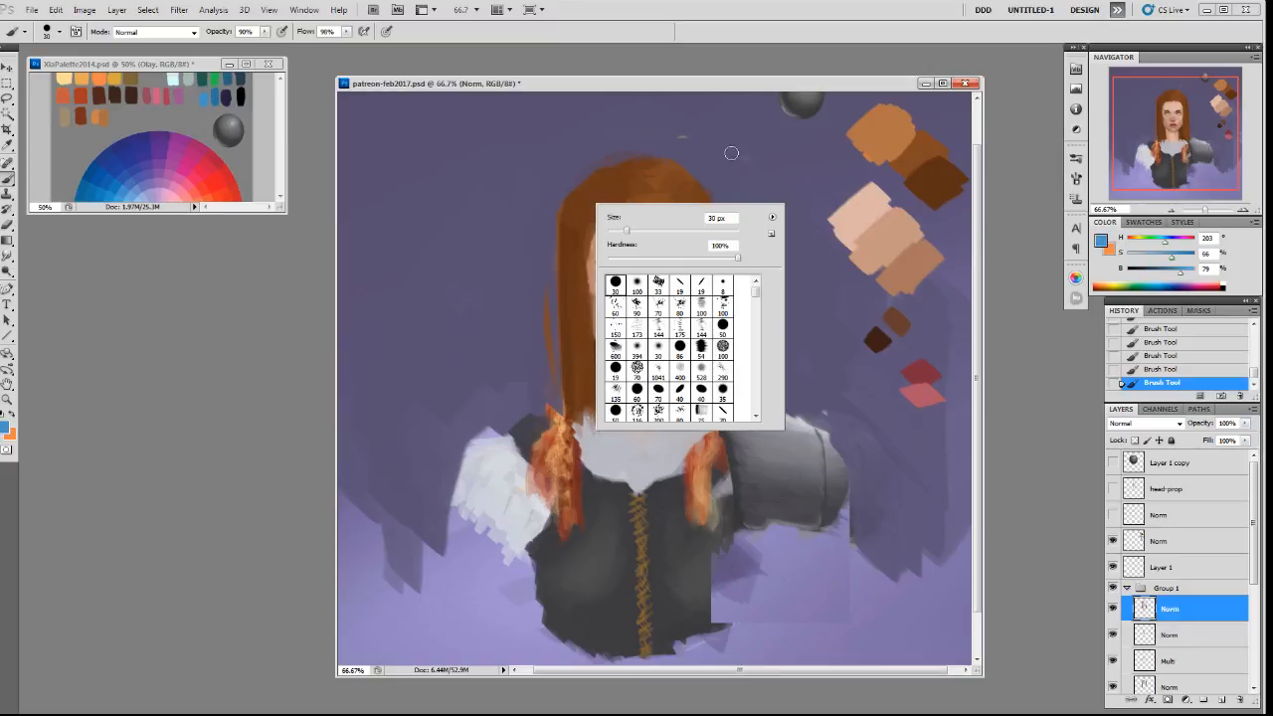
left_click(721, 154)
key("F2")
left_click_drag(671, 277, 669, 280)
key("ctrl+z")
left_click(671, 278)
left_click(613, 279)
left_click(616, 280)
Soften the skin below the right-hand eye with the soft round brush at 40 px and 50% opacity in a sampled skin tone.
right_click(716, 201)
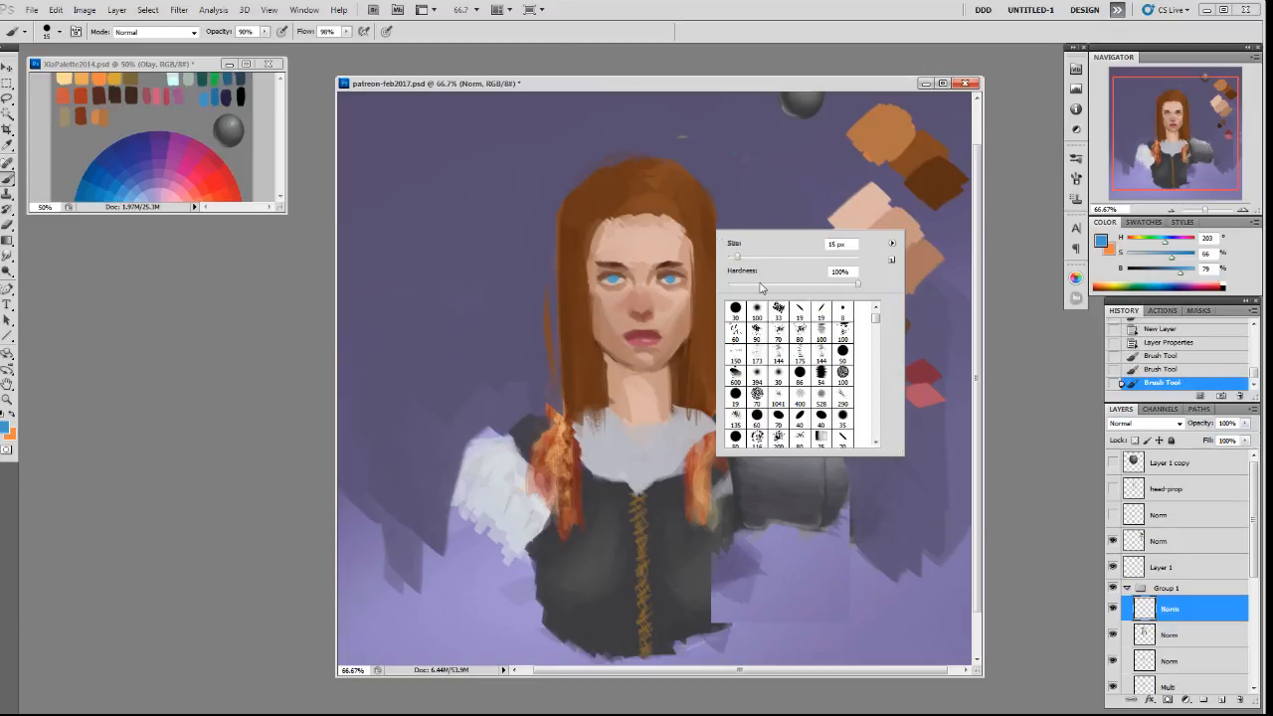
double_click(757, 311)
left_click(686, 299, "alt")
key("bracketleft")
key("bracketleft")
key("bracketleft")
key("bracketleft")
key("bracketleft")
key("bracketleft")
key("5")
mouse_move(684, 300)
left_mouse_down()
mouse_move(660, 348)
mouse_move(681, 310)
left_mouse_up()
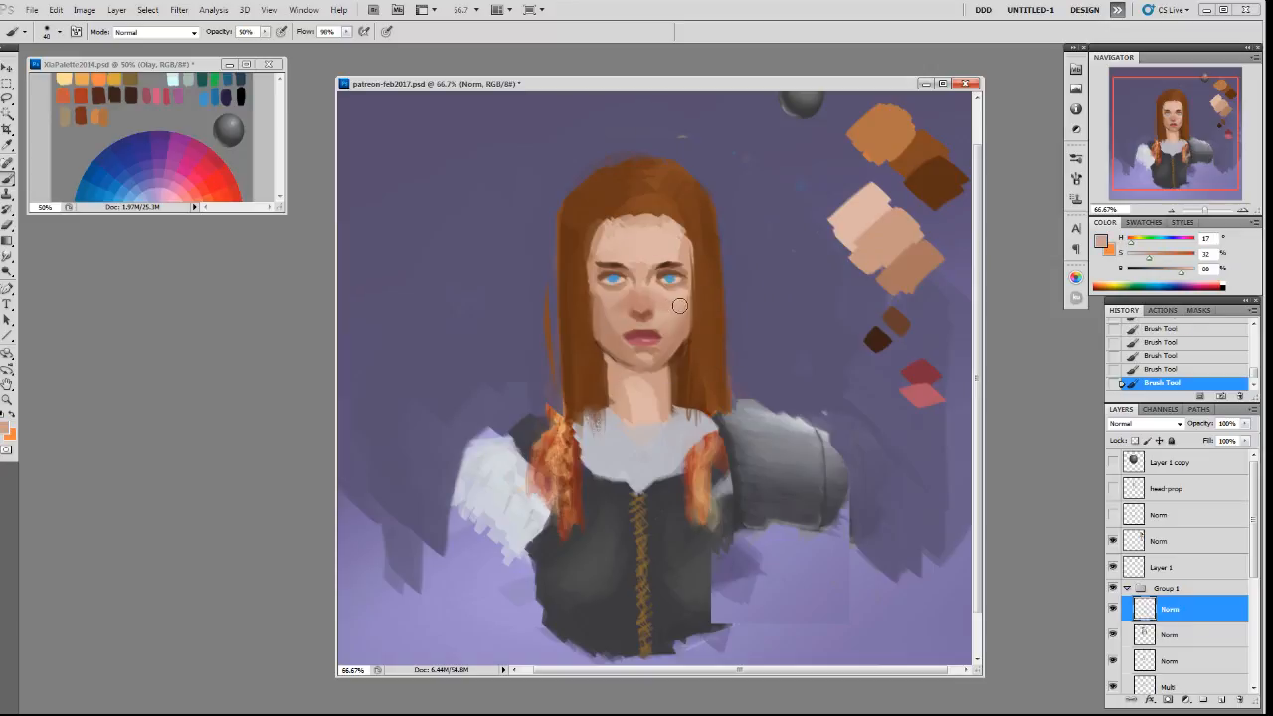
Blend both cheeks and the area beside the nose with skin tones sampled from the face.
left_click(673, 303, "alt")
left_click(602, 307, "alt")
left_click(599, 300, "alt")
left_click(618, 324, "alt")
Refine the lips and darken the upper lash lines with a fine angled brush in sampled lip colours and dark brown.
right_click(702, 266)
double_click(790, 341)
left_click(658, 336, "alt")
left_click(654, 284, "alt")
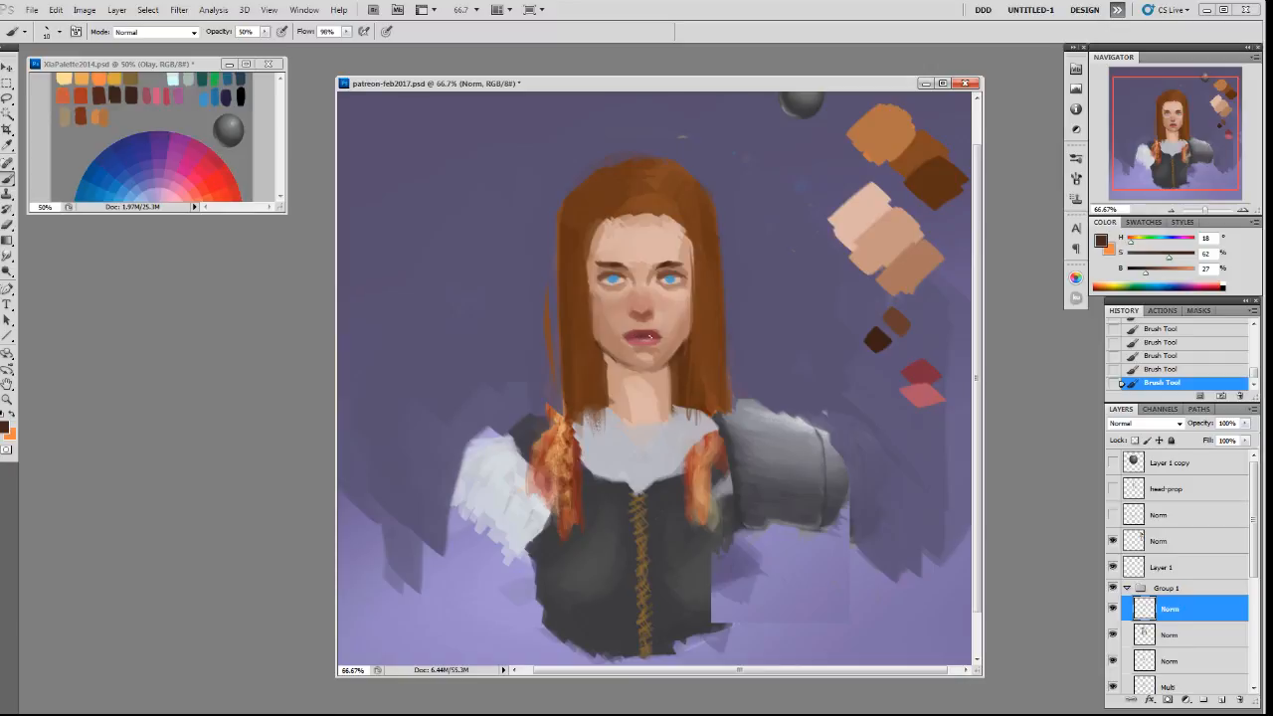
left_click(633, 338, "alt")
left_click(666, 310, "alt")
left_click(667, 262, "alt")
left_click_drag(675, 274, 684, 277)
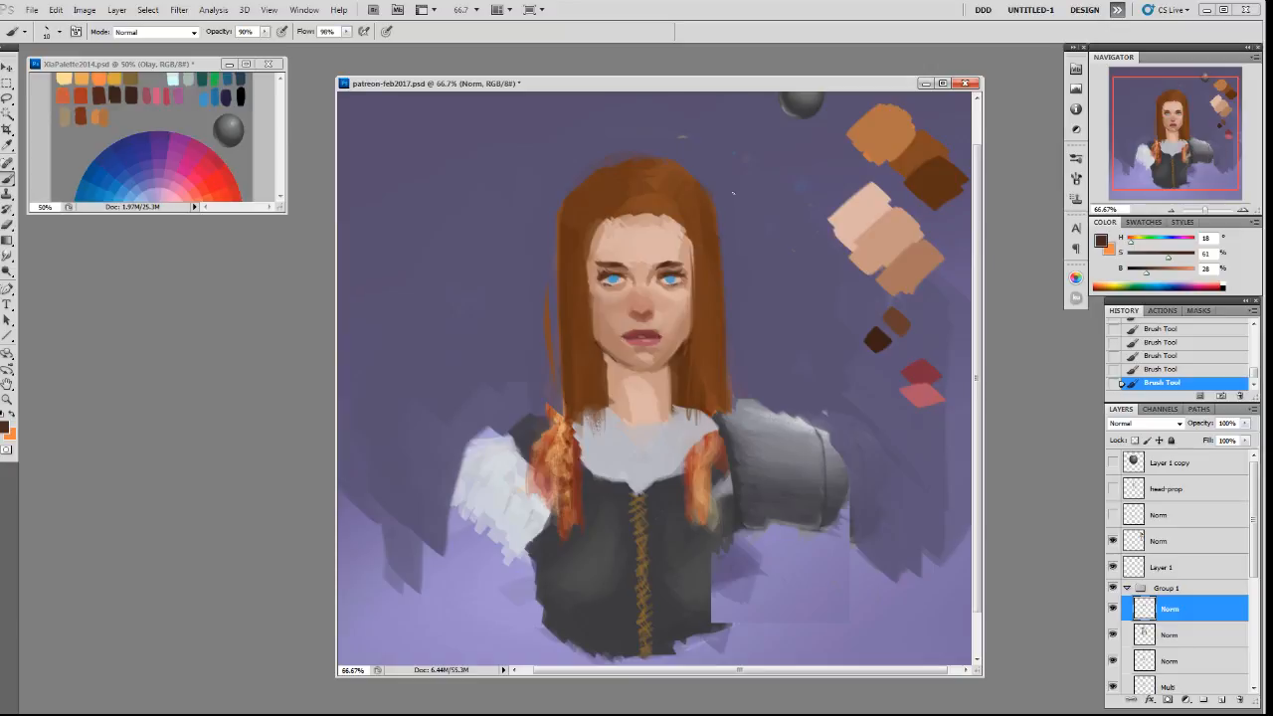
Compare the portrait with the top Norm layer in Group 1 hidden and shown.
left_click(608, 230, "alt")
left_click(1111, 607)
left_click(1111, 607)
Partly erase the top Norm layer over the eyes and lips with a 125 px eraser at 50% opacity.
key("e")
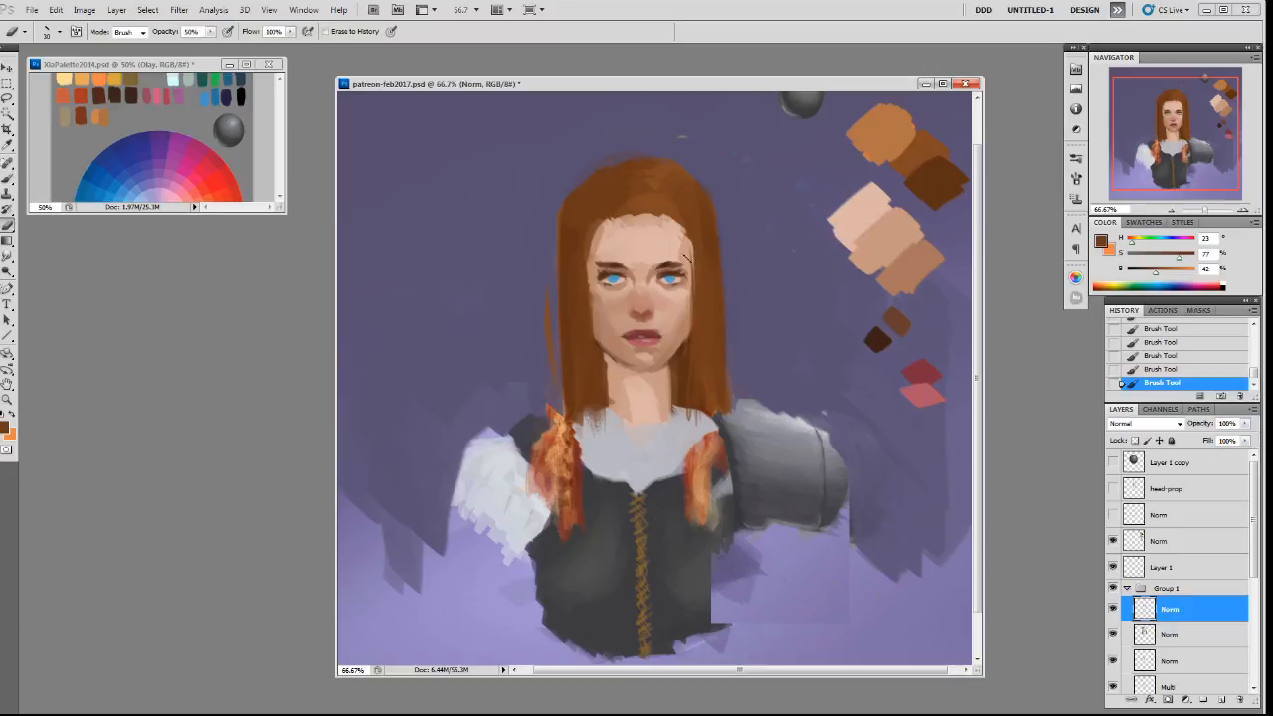
key("bracketright")
key("bracketright")
key("bracketright")
key("bracketright")
key("bracketright")
key("bracketright")
key("bracketright")
key("bracketright")
left_click(657, 283)
key("ctrl+z")
key("ctrl+z")
left_click(608, 287)
left_click(648, 336)
left_click(657, 338)
left_click(613, 253)
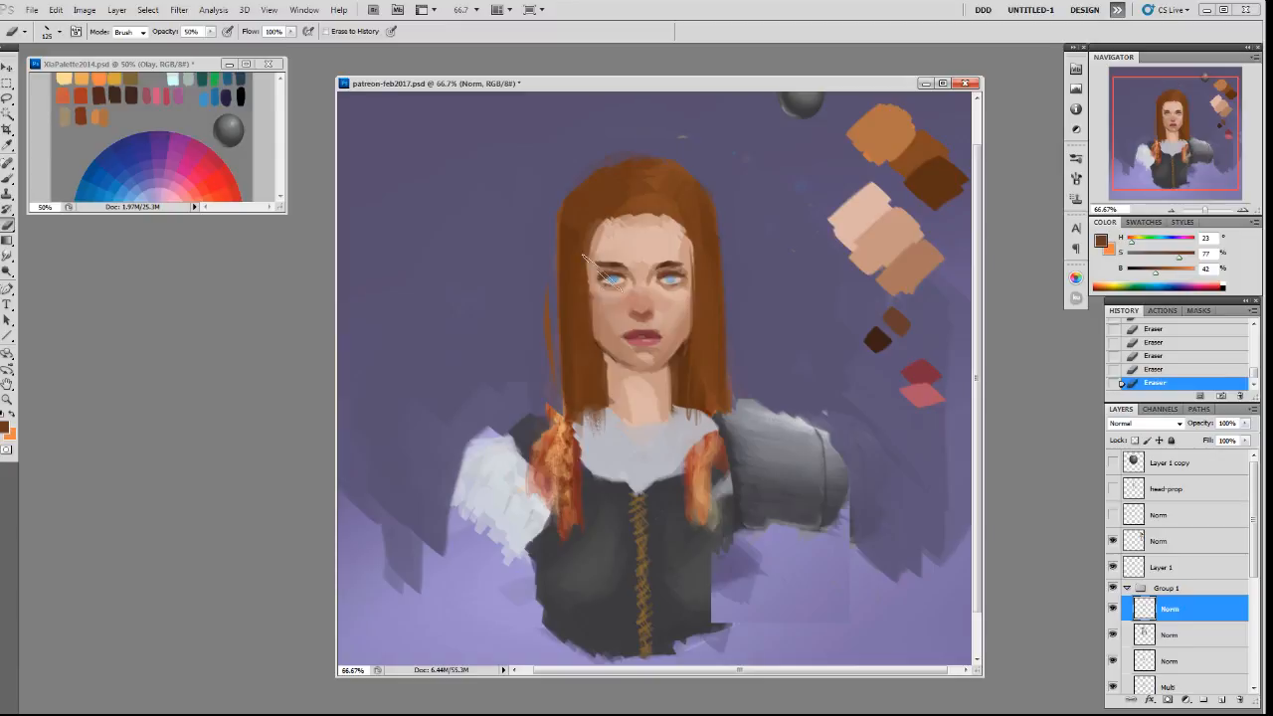
Trim the right-hand brow with a 19 px eraser and redraw both upper lash lines with the brush in sampled dark brown.
right_click(716, 218)
left_click(803, 298)
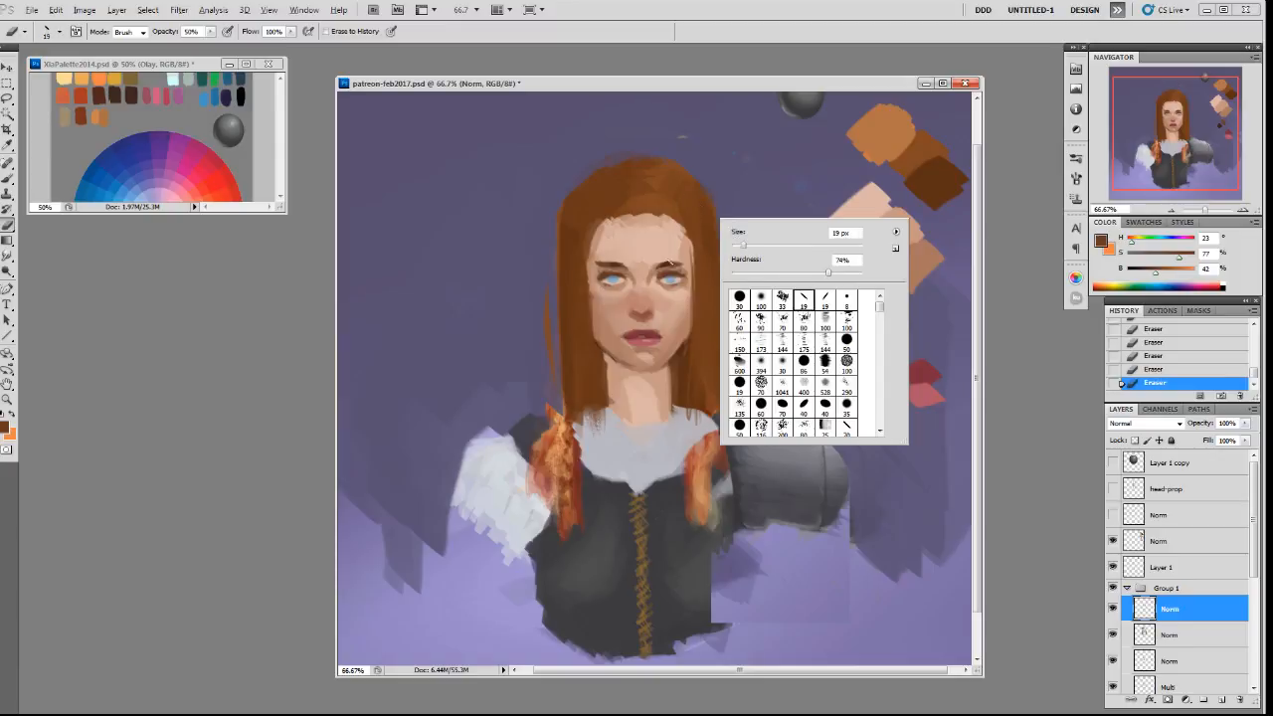
left_click(672, 264)
key("b")
left_click(669, 264, "alt")
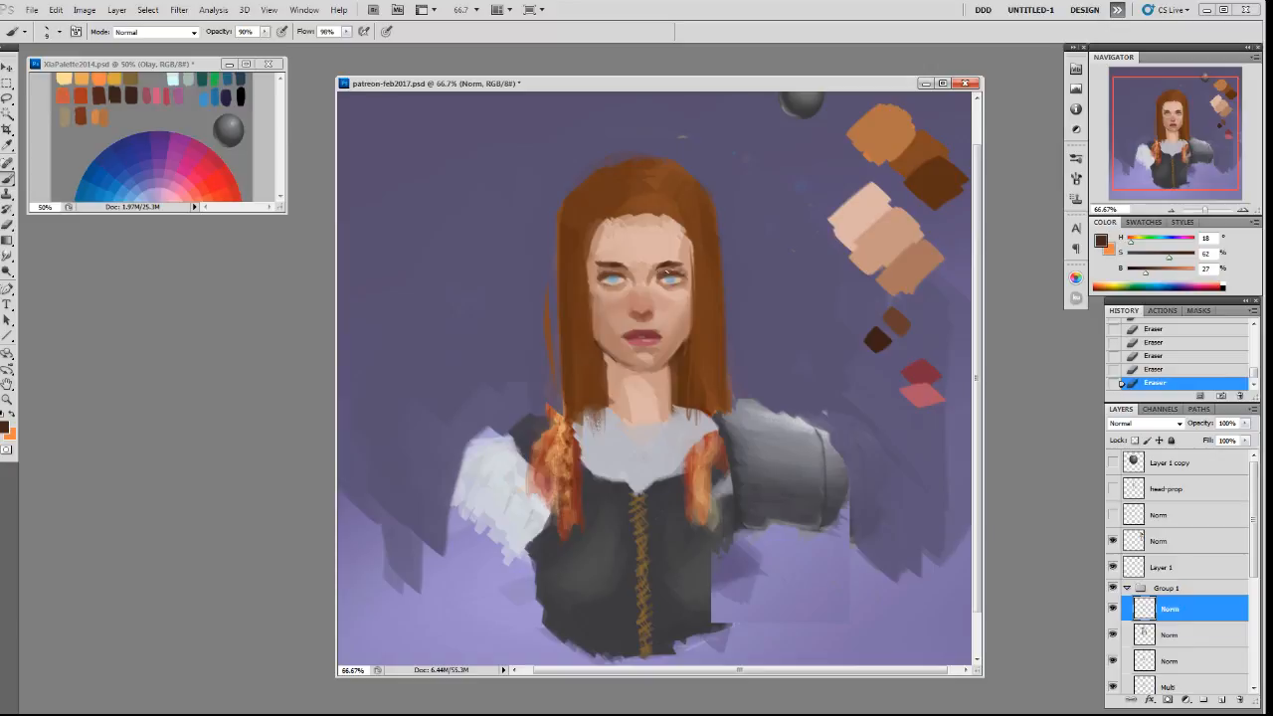
left_click_drag(680, 274, 685, 277)
left_click_drag(669, 268, 606, 274)
left_click_drag(602, 276, 620, 277)
Paint brown hair strands down the left side of the face and along the hair's outer left edge in sampled browns.
left_click(593, 206, "alt")
key("bracketright")
left_click_drag(589, 223, 606, 376)
left_click(589, 261, "alt")
left_click_drag(589, 264, 591, 338)
left_click_drag(563, 406, 553, 250)
left_click(626, 205, "alt")
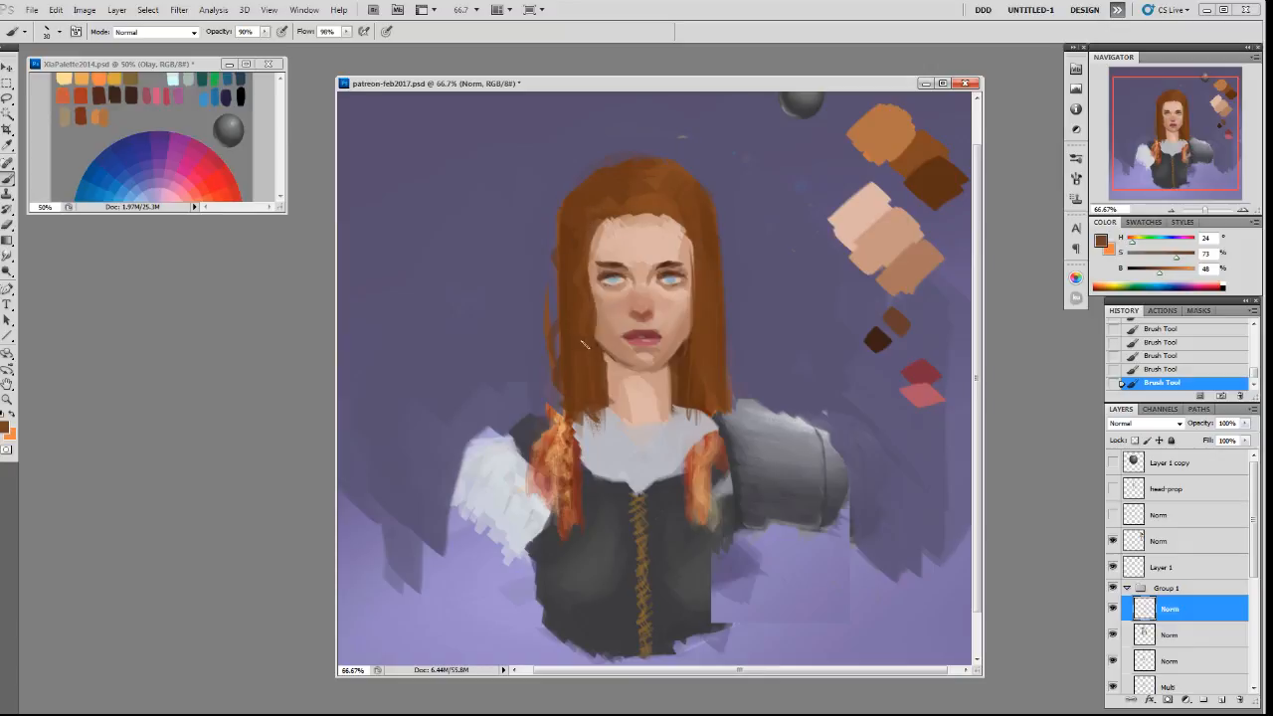
Paint hair strands along the hairline and down both sides of the face in browns sampled from the crown.
left_click(666, 208, "alt")
left_click(618, 181, "alt")
mouse_move(594, 205)
left_mouse_down()
mouse_move(590, 263)
mouse_move(610, 206)
mouse_move(614, 230)
mouse_move(596, 300)
left_mouse_up()
mouse_move(596, 231)
left_mouse_down()
mouse_move(612, 199)
mouse_move(564, 366)
left_mouse_up()
left_click_drag(681, 226, 693, 271)
left_click(623, 186, "alt")
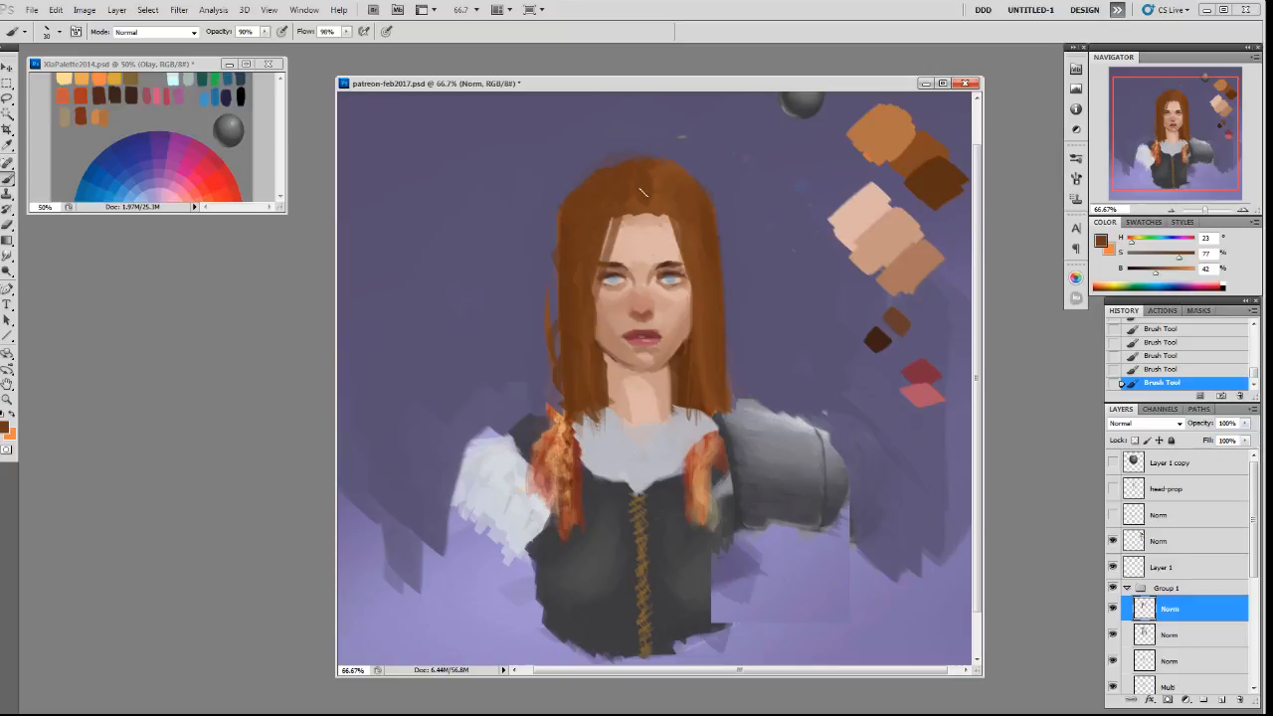
left_click(666, 185, "alt")
left_click(669, 199, "alt")
left_click(624, 210, "alt")
Add a dark grey and a darker grey bodice swatch on the palette's Norm layer at 100% brush opacity.
left_click(674, 455, "alt")
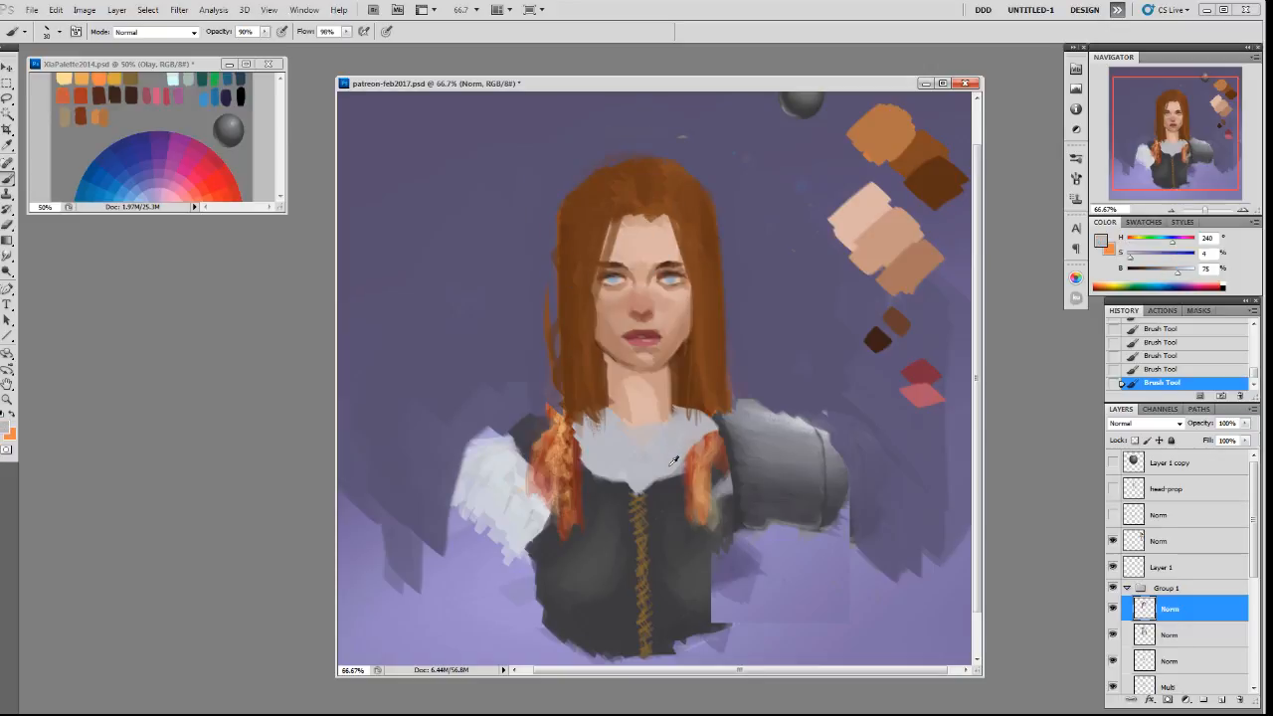
left_click(696, 575, "alt")
key("0")
left_click(1156, 543)
key("bracketright")
left_click_drag(443, 283, 433, 309)
left_click_drag(1146, 277, 1142, 278)
left_click_drag(452, 320, 428, 327)
left_click(440, 289, "alt")
left_click(448, 317, "alt")
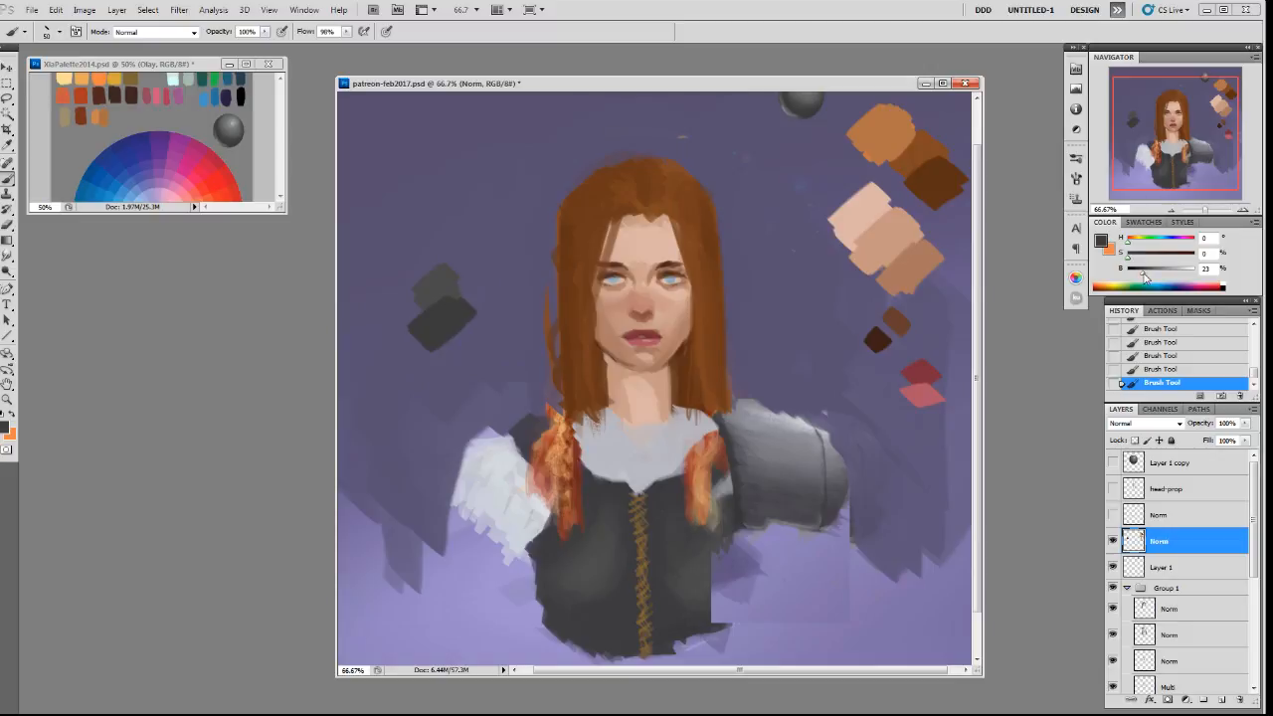
Paint a light grey shirt swatch and a mid-grey shadow swatch beside the dark ones, then lighten the upper swatch.
left_click(652, 444, "alt")
left_click_drag(484, 257, 505, 260)
left_click(507, 260, "alt")
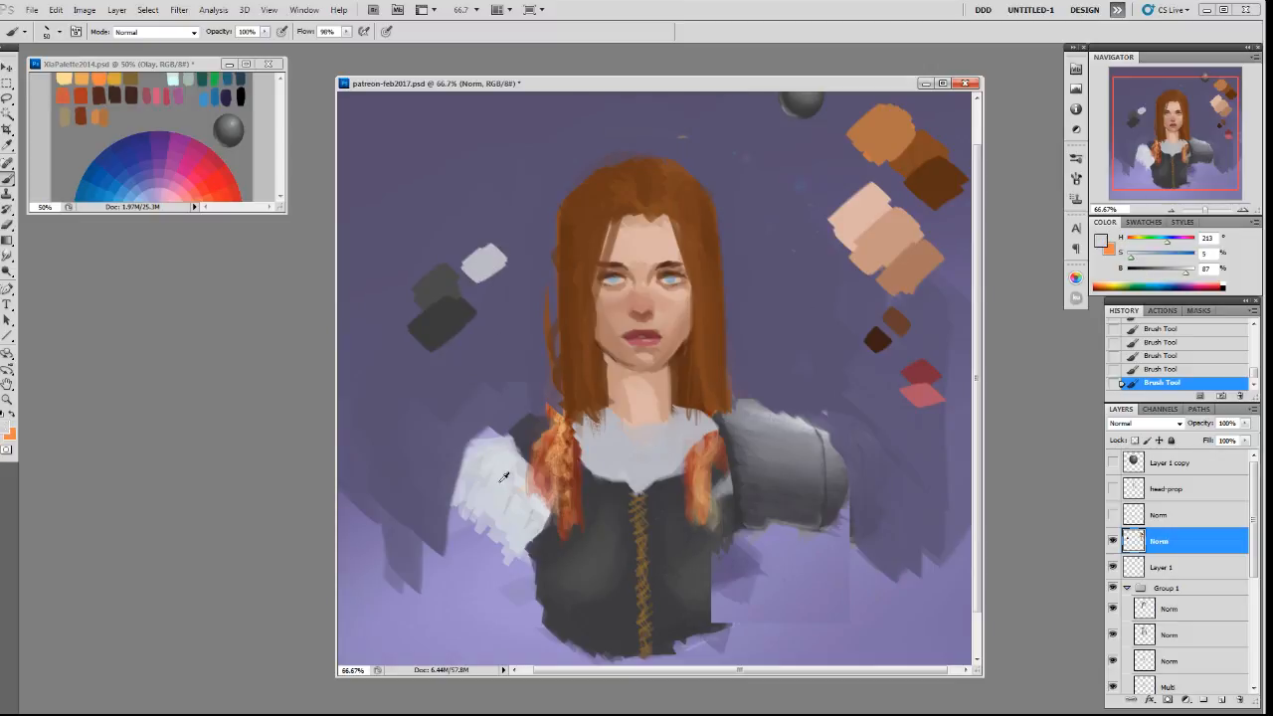
left_click(489, 262, "alt")
mouse_move(495, 285)
left_mouse_down()
mouse_move(512, 271)
mouse_move(517, 291)
mouse_move(492, 300)
left_mouse_up()
left_click(489, 267, "alt")
left_click_drag(493, 256, 483, 268)
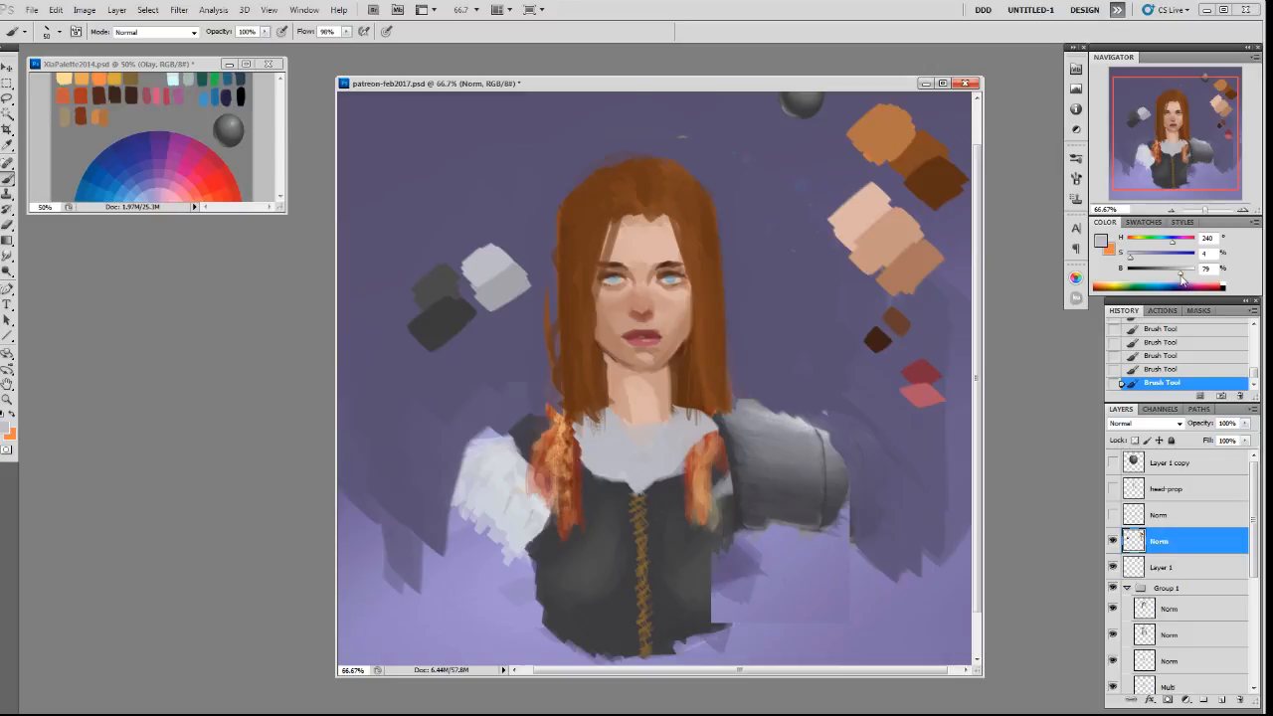
left_click_drag(1179, 278, 1183, 278)
mouse_move(514, 254)
left_mouse_down()
mouse_move(473, 261)
mouse_move(512, 264)
left_mouse_up()
left_click(504, 283, "alt")
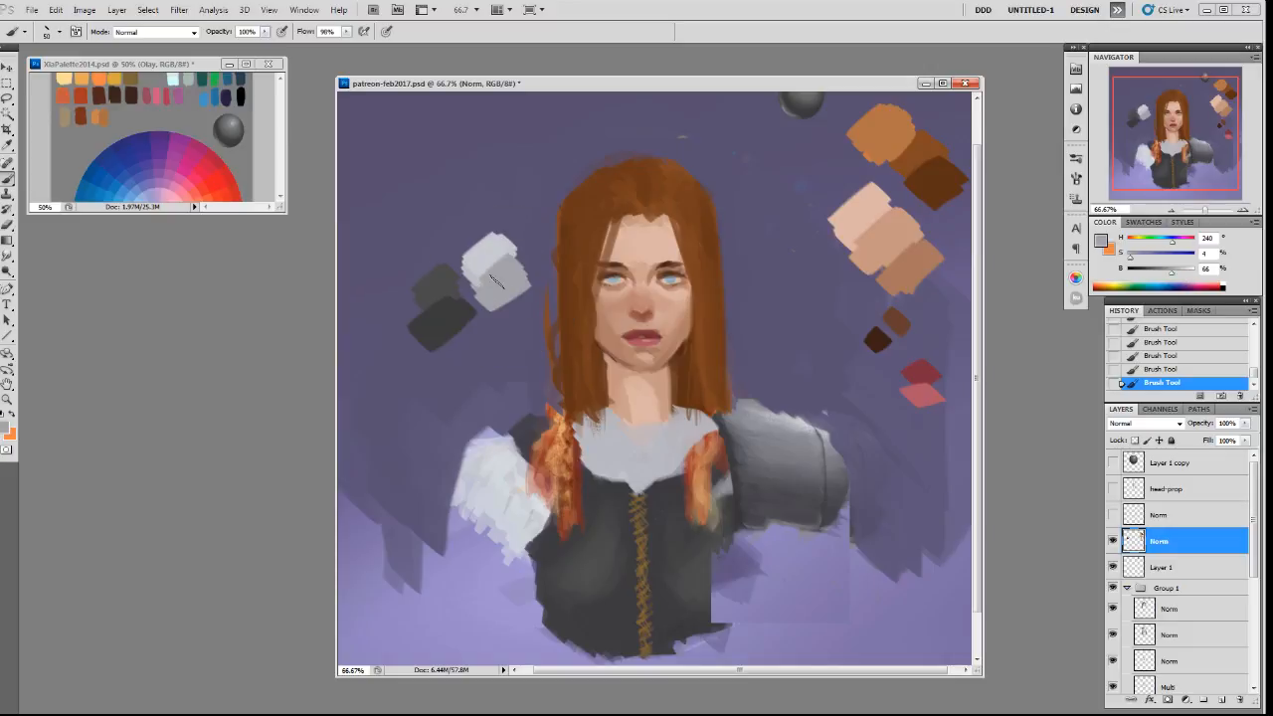
Paint a dark warm brown-grey armour swatch below the dark greys, with hue 29 and saturation 21%.
left_click(784, 493, "alt")
mouse_move(411, 393)
left_mouse_down()
mouse_move(393, 420)
mouse_move(416, 396)
left_mouse_up()
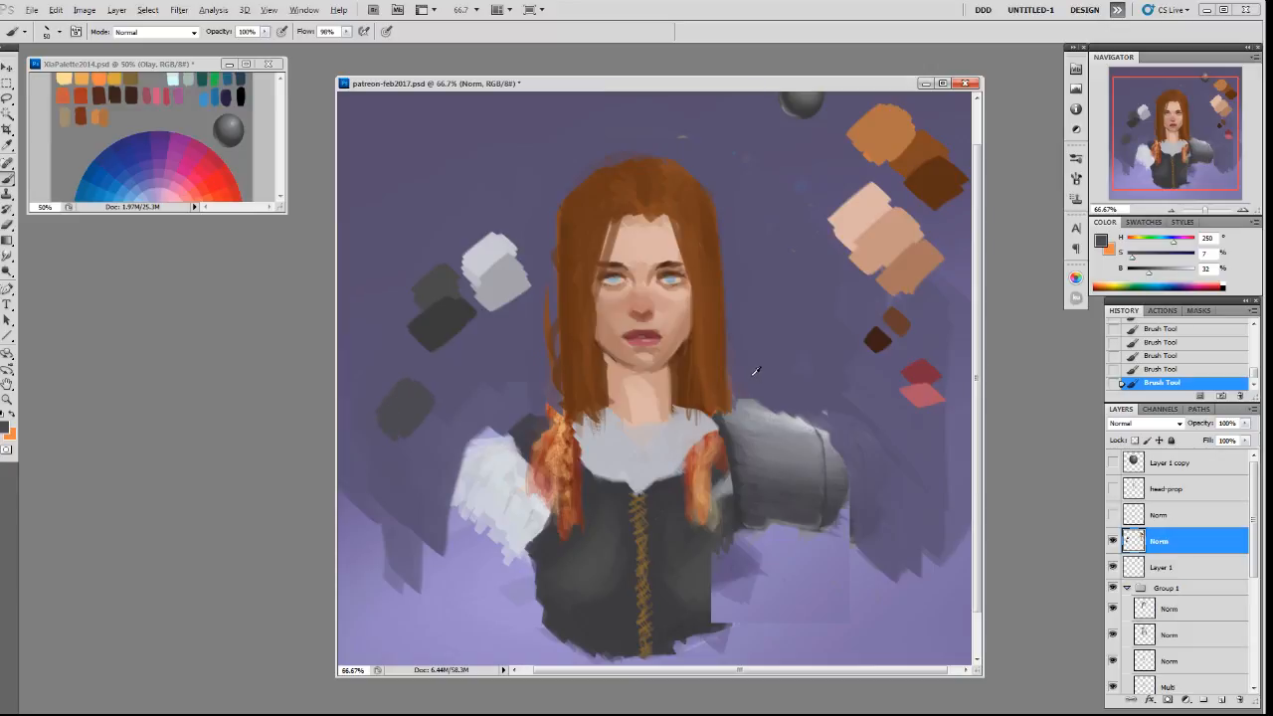
left_click(1133, 239)
mouse_move(418, 424)
left_mouse_down()
mouse_move(401, 441)
mouse_move(417, 415)
mouse_move(380, 412)
mouse_move(418, 400)
left_mouse_up()
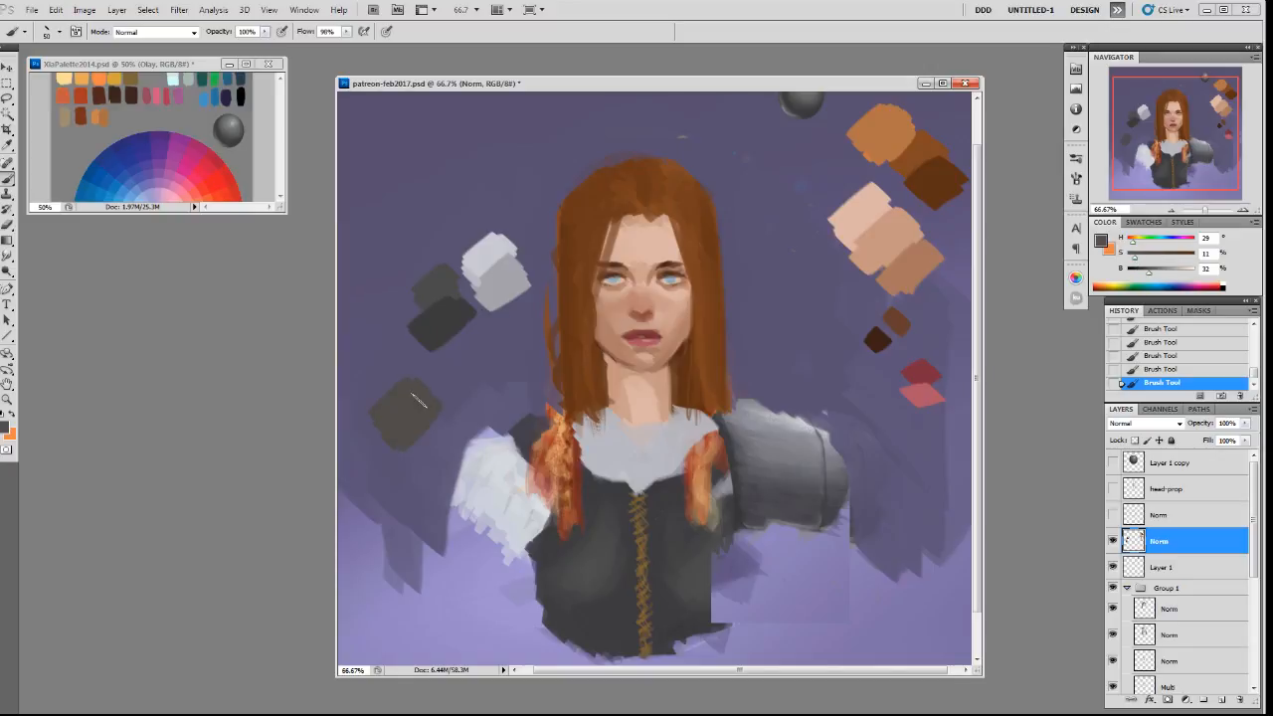
left_click(1142, 256)
left_click_drag(383, 430, 435, 411)
Build a ramp of three progressively lighter warm swatches, from brown-grey to cream, above the dark armour swatch.
left_click(1158, 273)
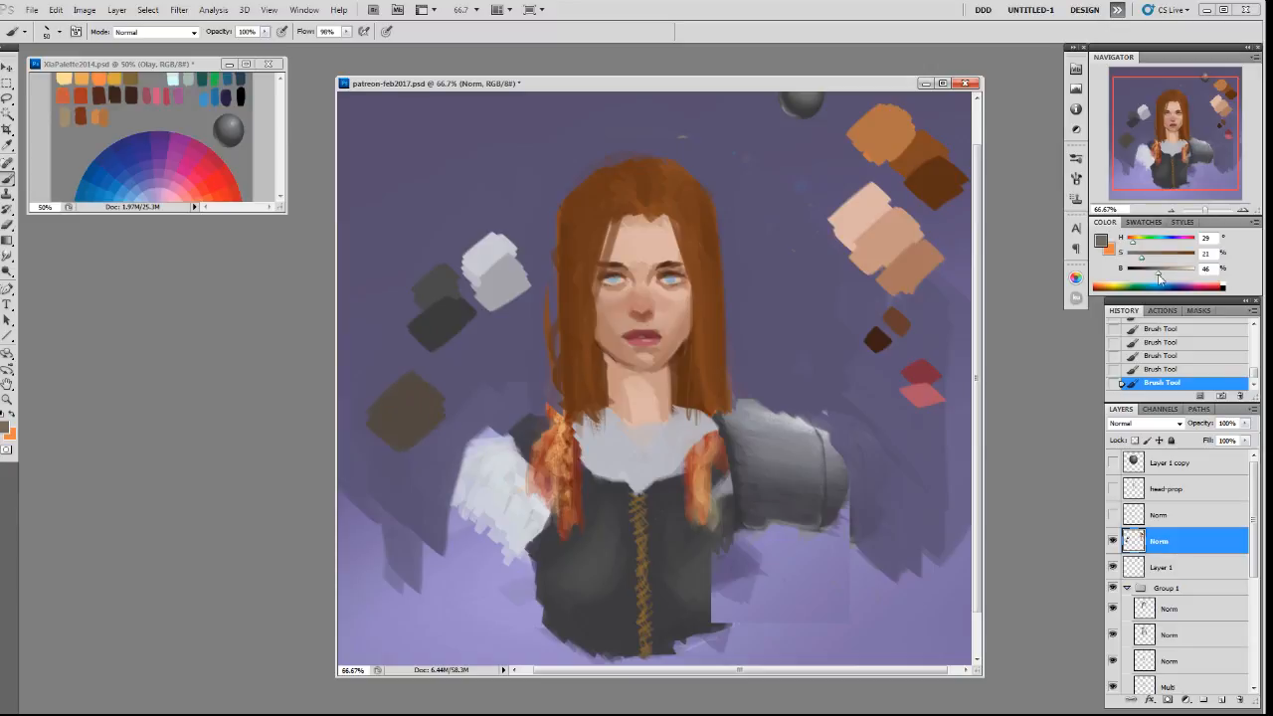
left_click_drag(1160, 274, 1136, 260)
mouse_move(453, 413)
left_mouse_down()
mouse_move(409, 445)
mouse_move(415, 436)
left_mouse_up()
key("ctrl+z")
mouse_move(400, 380)
left_mouse_down()
mouse_move(369, 410)
mouse_move(394, 369)
mouse_move(360, 394)
mouse_move(388, 378)
left_mouse_up()
left_click_drag(1150, 275, 1181, 275)
left_click_drag(389, 366, 354, 339)
left_click_drag(1139, 260, 1135, 261)
left_click(1191, 274)
left_click_drag(383, 320, 358, 334)
left_click(384, 356, "alt")
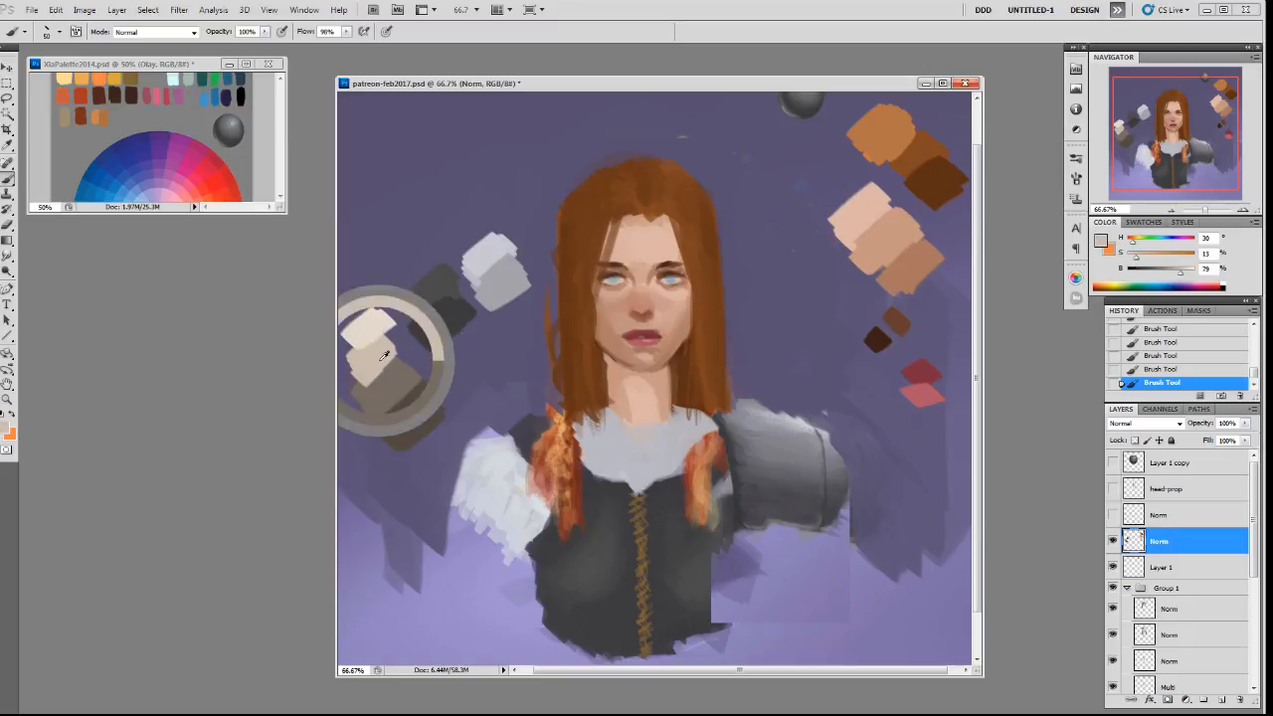
left_click(382, 340, "alt")
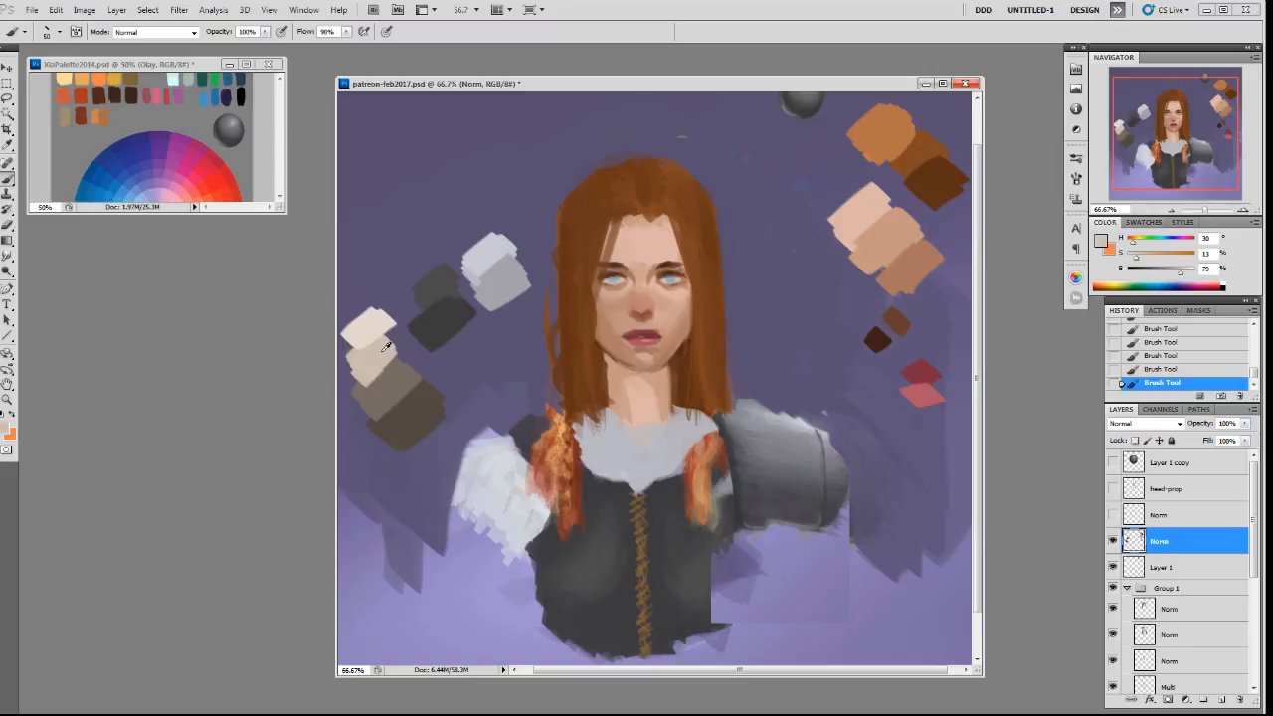
left_click(394, 326, "alt")
left_click(426, 405, "alt")
left_click(1144, 275)
mouse_move(406, 385)
left_mouse_down("alt")
mouse_move(413, 401)
mouse_move(407, 388)
left_mouse_up("alt")
On a new layer in Group 1, block in the shirt front, collar and puffed sleeve in light grey with mid-grey shadows.
left_click(503, 251, "alt")
mouse_move(608, 432)
left_mouse_down()
mouse_move(603, 444)
mouse_move(672, 463)
left_mouse_up()
left_click(1183, 609)
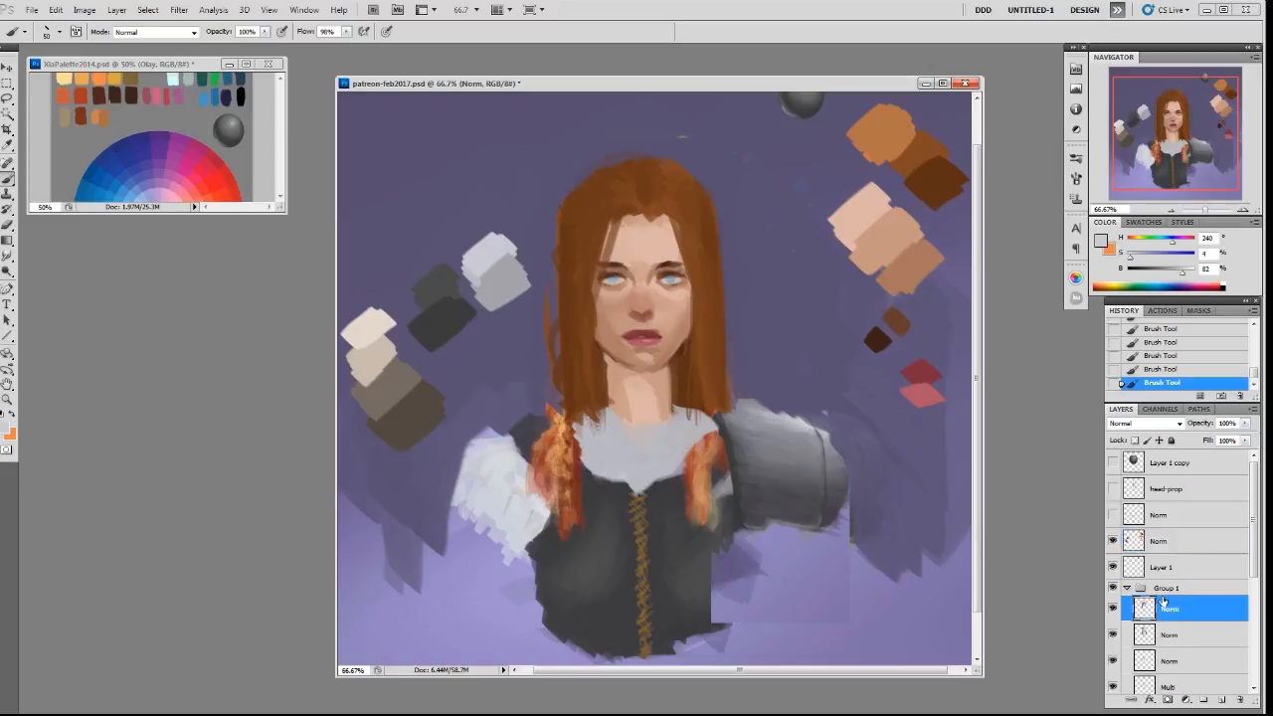
key("ctrl+shift+alt+n")
mouse_move(661, 450)
left_mouse_down()
mouse_move(626, 447)
mouse_move(682, 454)
mouse_move(595, 464)
mouse_move(616, 432)
mouse_move(522, 468)
mouse_move(529, 439)
mouse_move(464, 473)
mouse_move(518, 490)
mouse_move(460, 489)
mouse_move(495, 538)
mouse_move(470, 544)
mouse_move(479, 508)
mouse_move(514, 545)
mouse_move(509, 556)
mouse_move(515, 490)
mouse_move(483, 503)
mouse_move(501, 471)
mouse_move(515, 532)
mouse_move(549, 498)
mouse_move(558, 436)
mouse_move(524, 496)
mouse_move(557, 457)
mouse_move(525, 436)
mouse_move(590, 460)
mouse_move(557, 467)
mouse_move(686, 460)
mouse_move(556, 475)
mouse_move(540, 471)
mouse_move(701, 427)
left_mouse_up()
left_click(510, 291, "alt")
left_click(511, 497, "alt")
left_click_drag(614, 421, 696, 437)
left_click(510, 283, "alt")
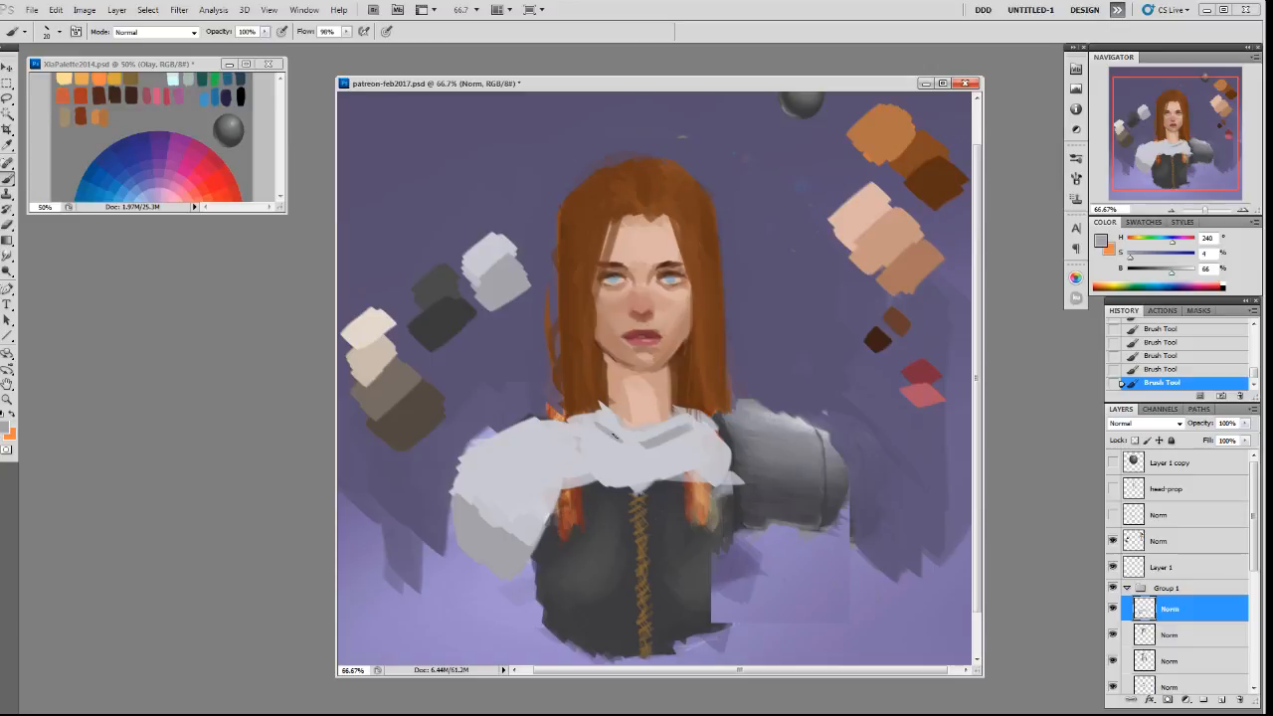
left_click_drag(467, 513, 472, 489)
Paint the bodice's shoulder straps and upper front in sampled dark grey, covering the old orange braids.
left_click(464, 319, "alt")
mouse_move(583, 451)
left_mouse_down()
mouse_move(565, 497)
mouse_move(587, 426)
mouse_move(552, 502)
mouse_move(541, 426)
mouse_move(555, 512)
left_mouse_up()
key("ctrl+z")
mouse_move(572, 423)
left_mouse_down()
mouse_move(567, 502)
mouse_move(549, 432)
mouse_move(597, 481)
mouse_move(574, 420)
mouse_move(589, 416)
left_mouse_up()
left_click(602, 441, "alt")
left_click(567, 452, "alt")
mouse_move(716, 427)
left_mouse_down()
mouse_move(705, 501)
mouse_move(726, 461)
mouse_move(716, 521)
mouse_move(664, 492)
mouse_move(585, 489)
mouse_move(628, 501)
mouse_move(705, 491)
mouse_move(655, 528)
mouse_move(660, 551)
mouse_move(686, 524)
mouse_move(591, 537)
mouse_move(612, 514)
mouse_move(560, 502)
mouse_move(538, 555)
left_mouse_up()
mouse_move(736, 537)
left_mouse_down()
mouse_move(735, 482)
mouse_move(737, 536)
left_mouse_up()
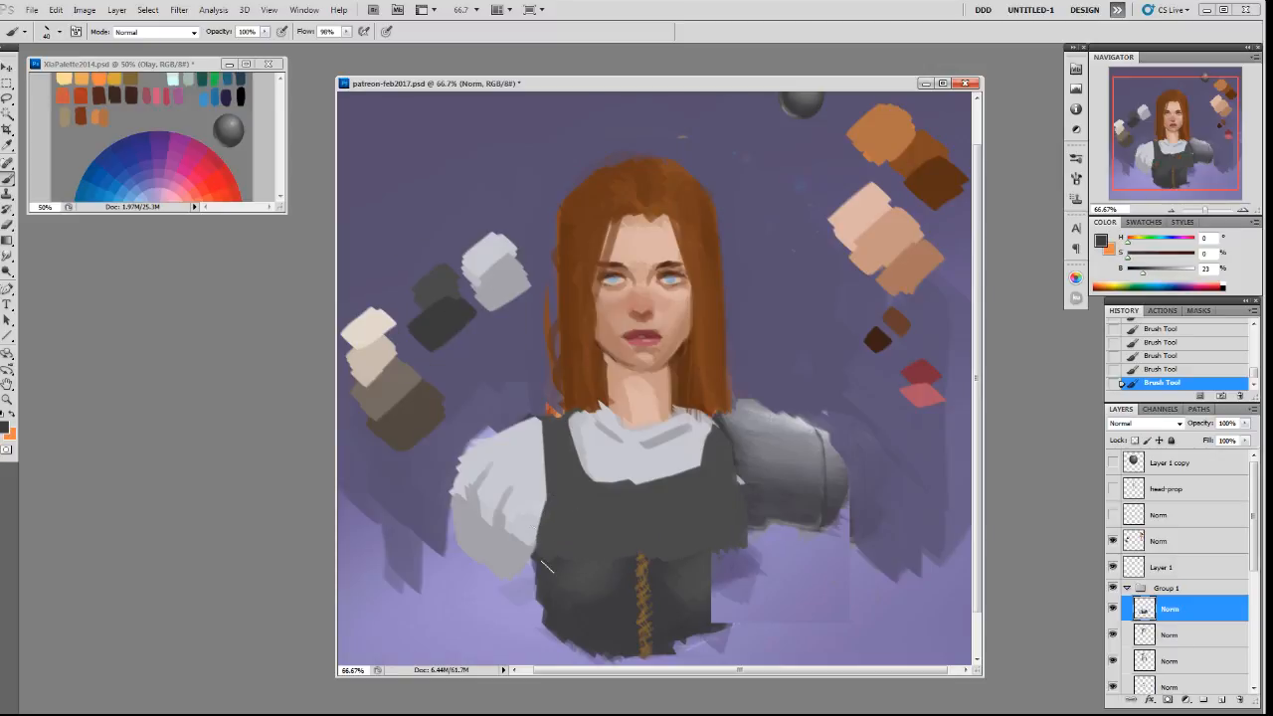
Fill the lower bodice in the darker grey with a larger brush and shade both sides of the upper bodice.
key("]")
mouse_move(567, 593)
left_mouse_down()
mouse_move(557, 571)
mouse_move(602, 582)
mouse_move(656, 636)
mouse_move(743, 558)
left_mouse_up()
left_click_drag(574, 562, 751, 561)
left_click(576, 536, "alt")
left_click_drag(571, 550, 694, 543)
left_click(544, 574, "alt")
left_click_drag(557, 503, 545, 557)
left_click_drag(743, 519, 730, 636)
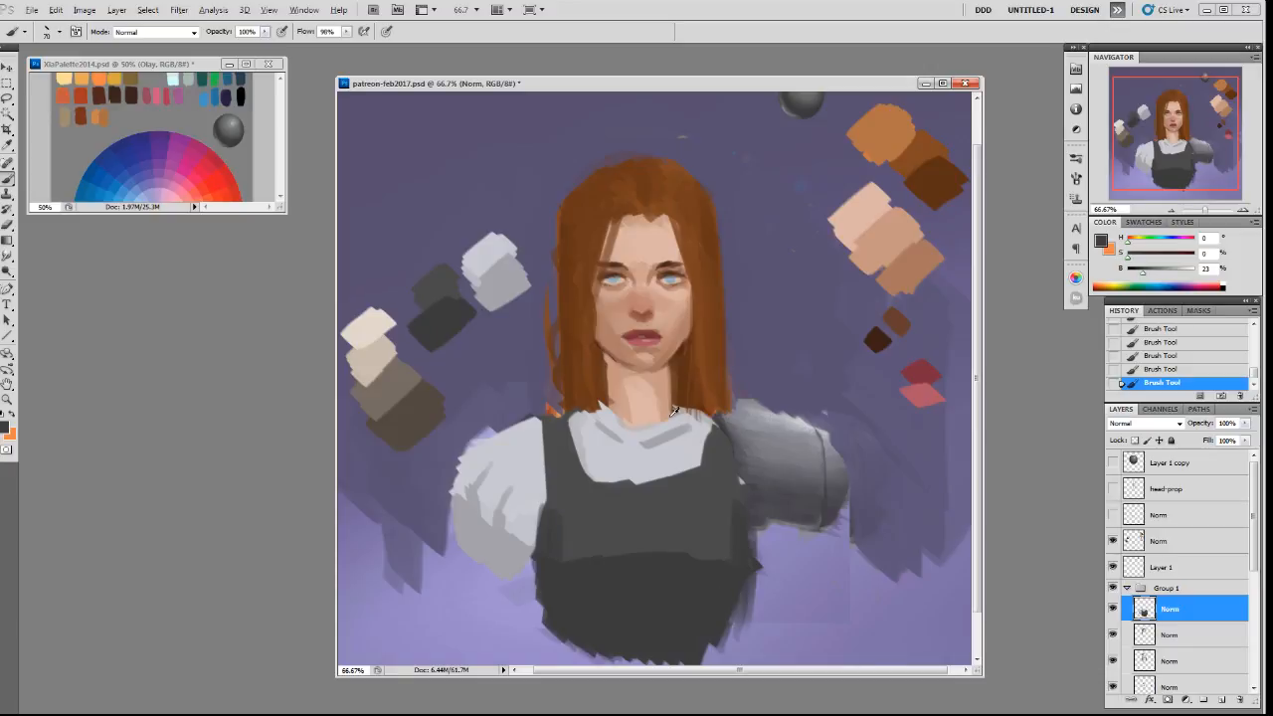
Paint the collar around the neck in mid grey and darken the tops of both shoulder straps.
left_click(501, 533, "alt")
mouse_move(601, 398)
left_mouse_down()
mouse_move(607, 417)
mouse_move(688, 415)
left_mouse_up()
left_click(552, 430, "alt")
mouse_move(555, 418)
left_mouse_down()
mouse_move(549, 428)
mouse_move(571, 426)
left_mouse_up()
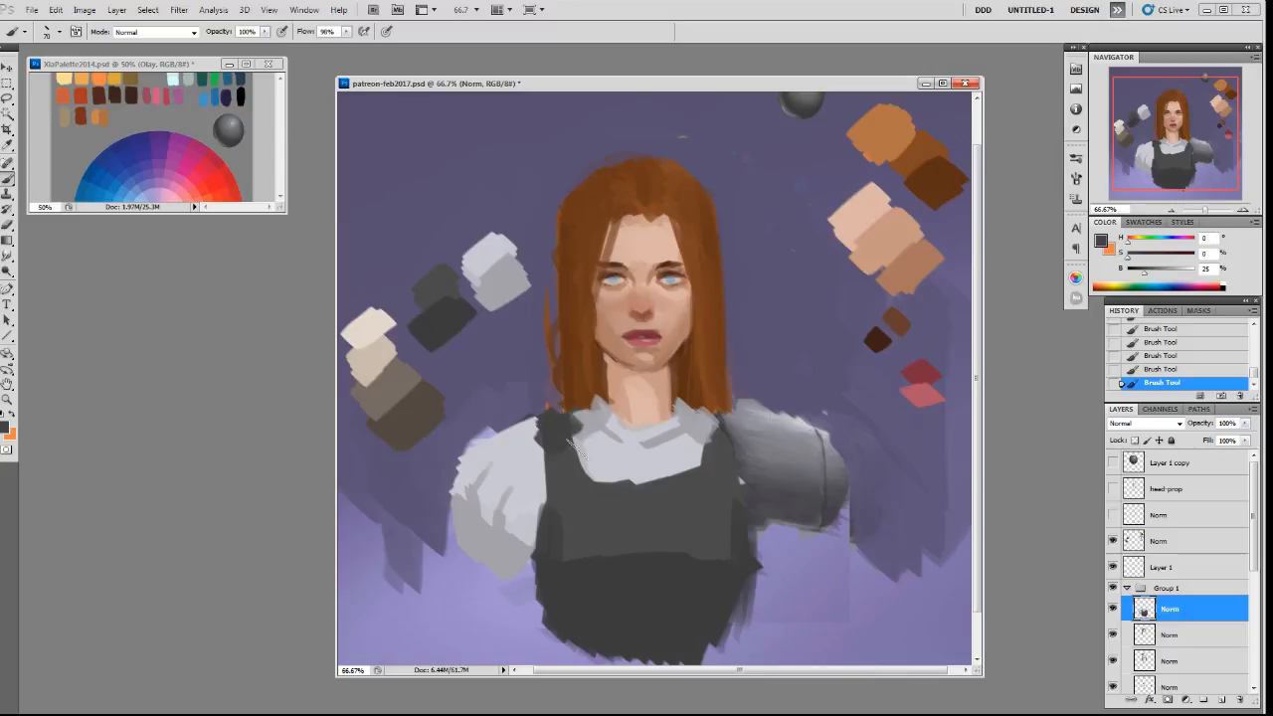
left_click_drag(717, 432, 712, 425)
Shade the puffed sleeve's outer edge in mid grey and refine its lit area and strap edge with sampled greys.
left_click(589, 417, "alt")
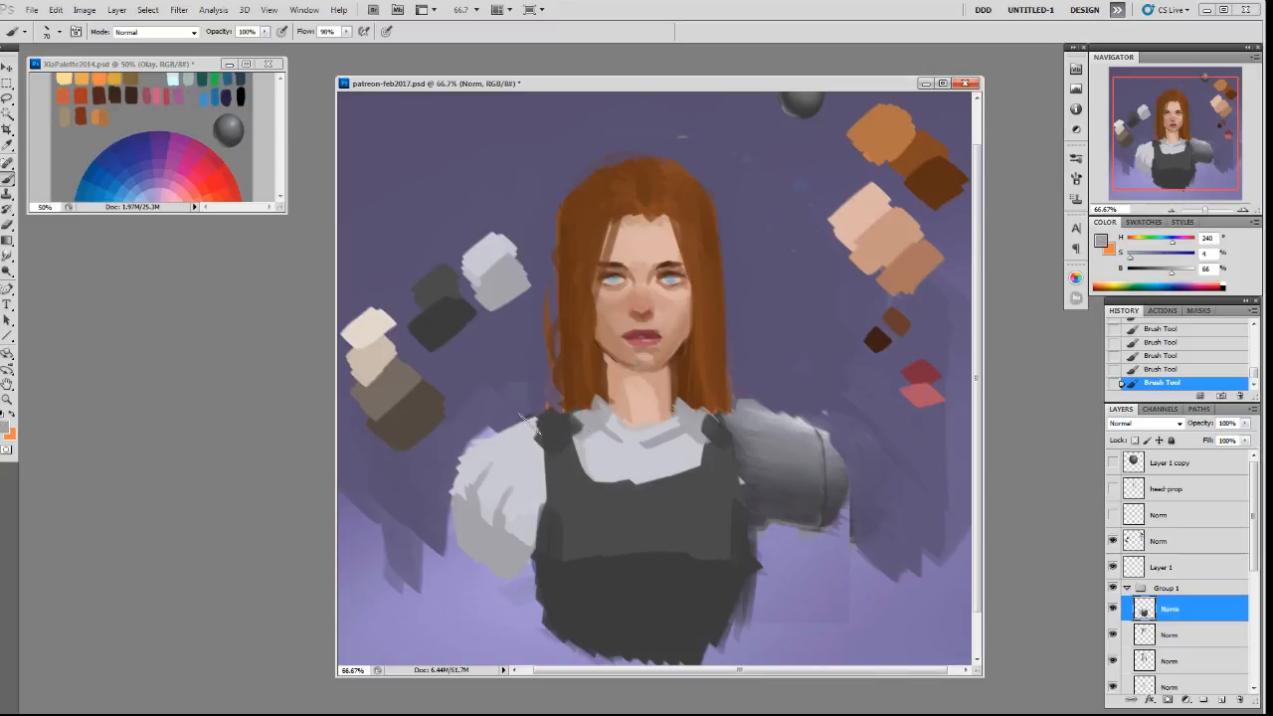
mouse_move(497, 446)
left_mouse_down()
mouse_move(472, 467)
mouse_move(472, 497)
left_mouse_up()
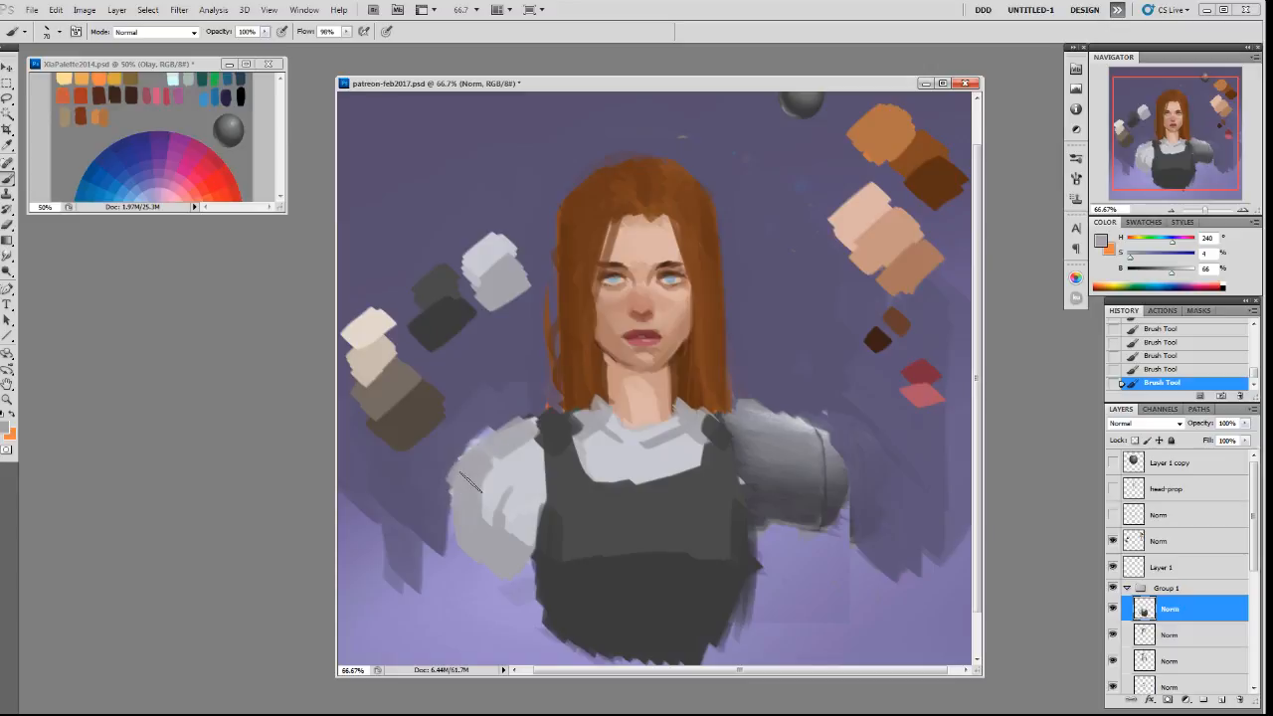
left_click(532, 444, "alt")
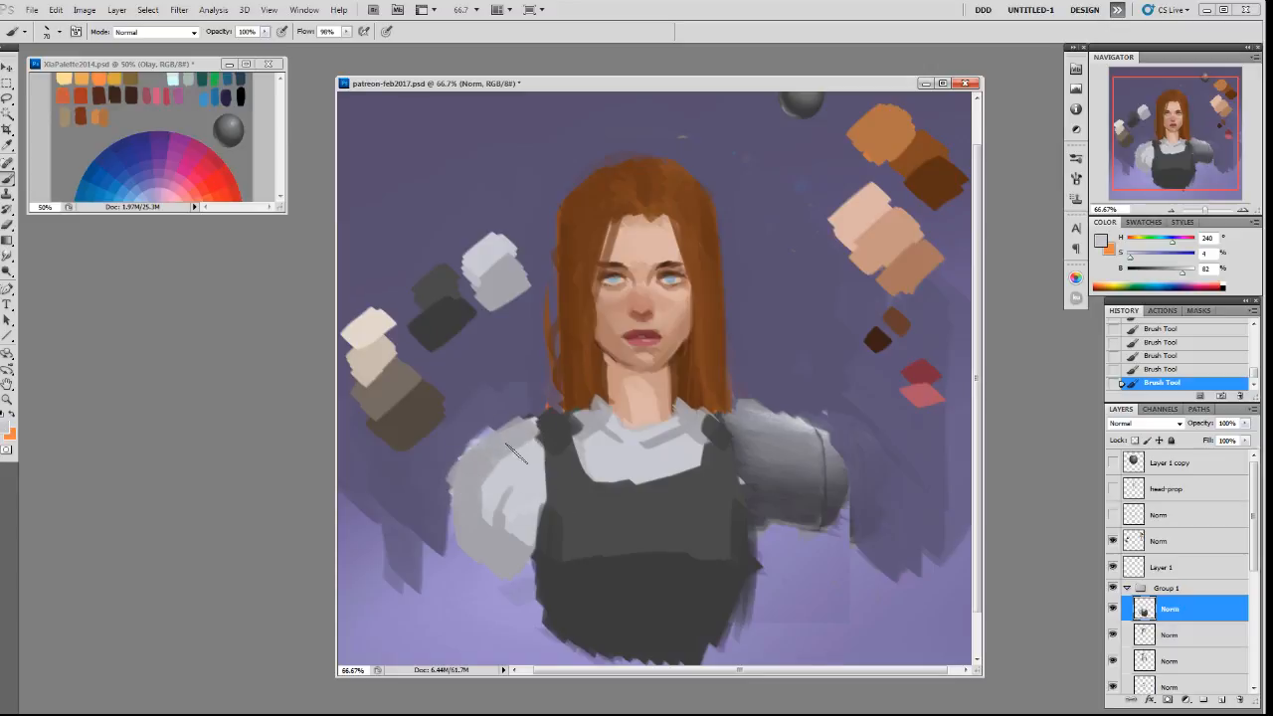
key("r")
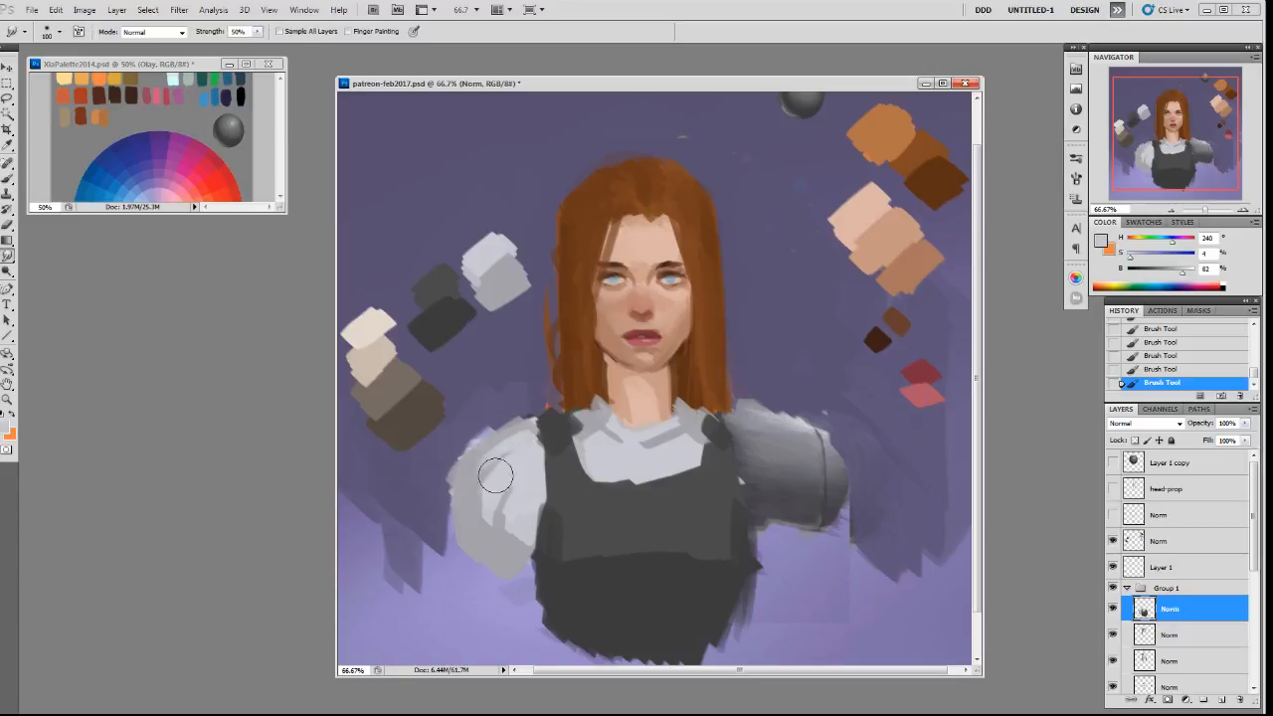
key("b")
left_click(516, 441, "alt")
left_click(560, 464, "alt")
left_click(539, 438, "alt")
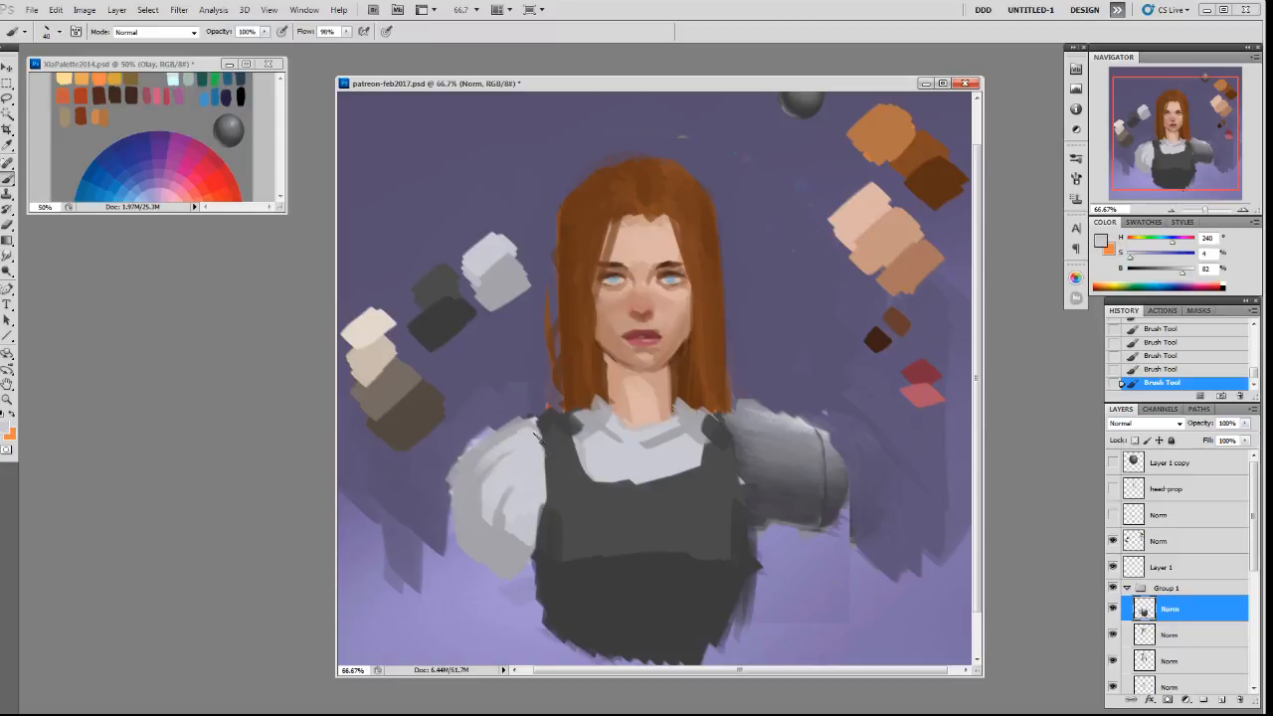
Refine the collar and the shirt's neckline against the bodice with light greys sampled from the shirt.
left_click(586, 440, "alt")
left_click(668, 446, "alt")
left_click_drag(693, 442, 680, 475)
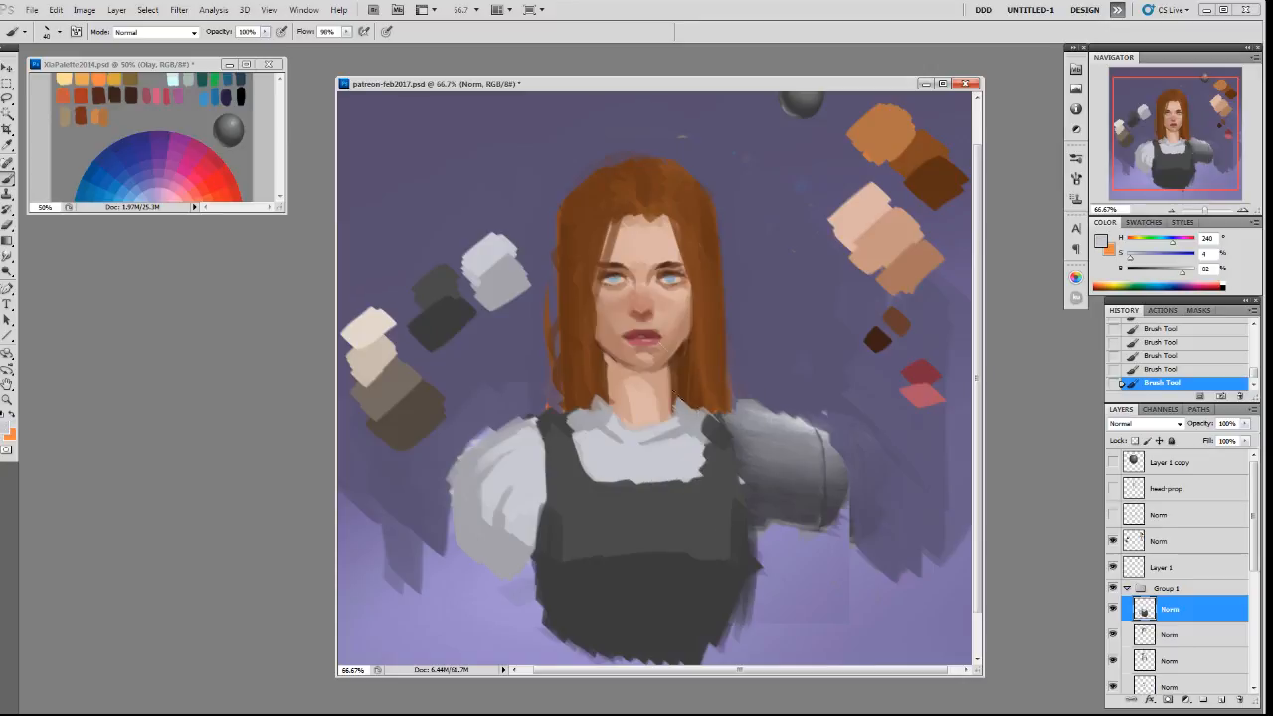
Check the old lacing under the clothing layer, then add a bright gold swatch and a darker gold one at 64% brightness to the palette layer.
left_click(1113, 610)
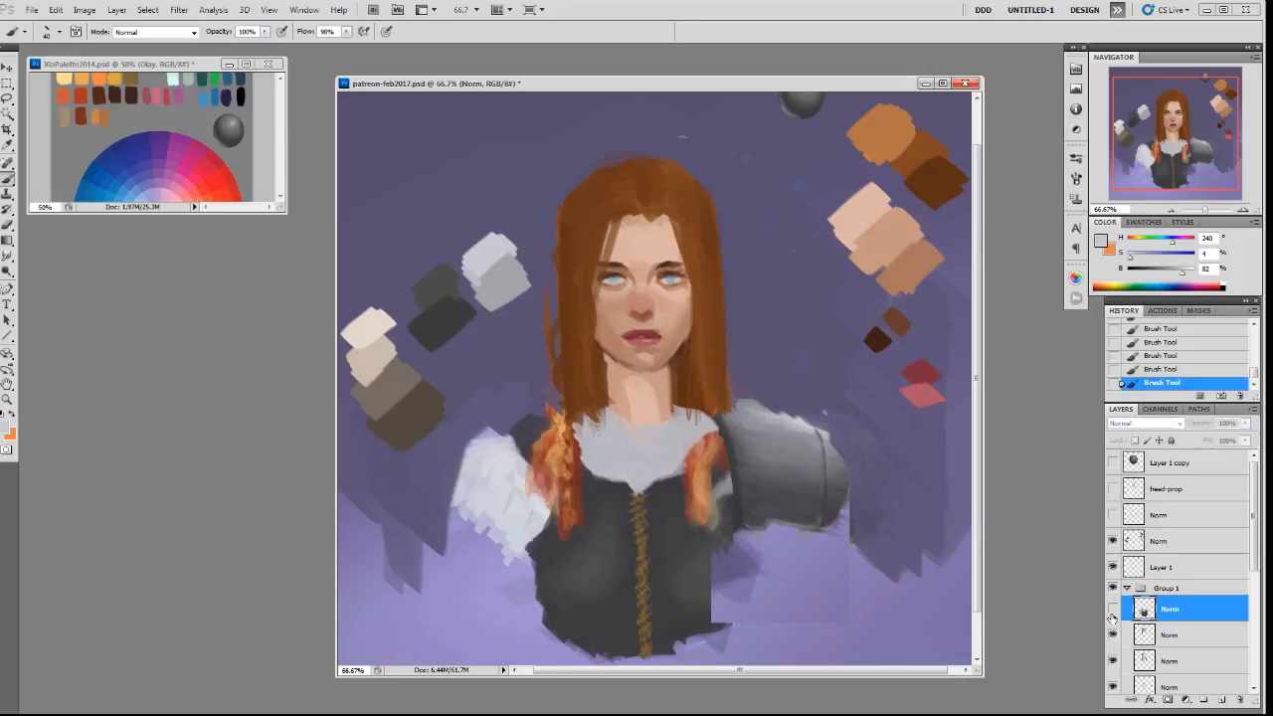
left_click(644, 564, "alt")
left_click(91, 77, "alt")
left_click(495, 368)
left_click(646, 275)
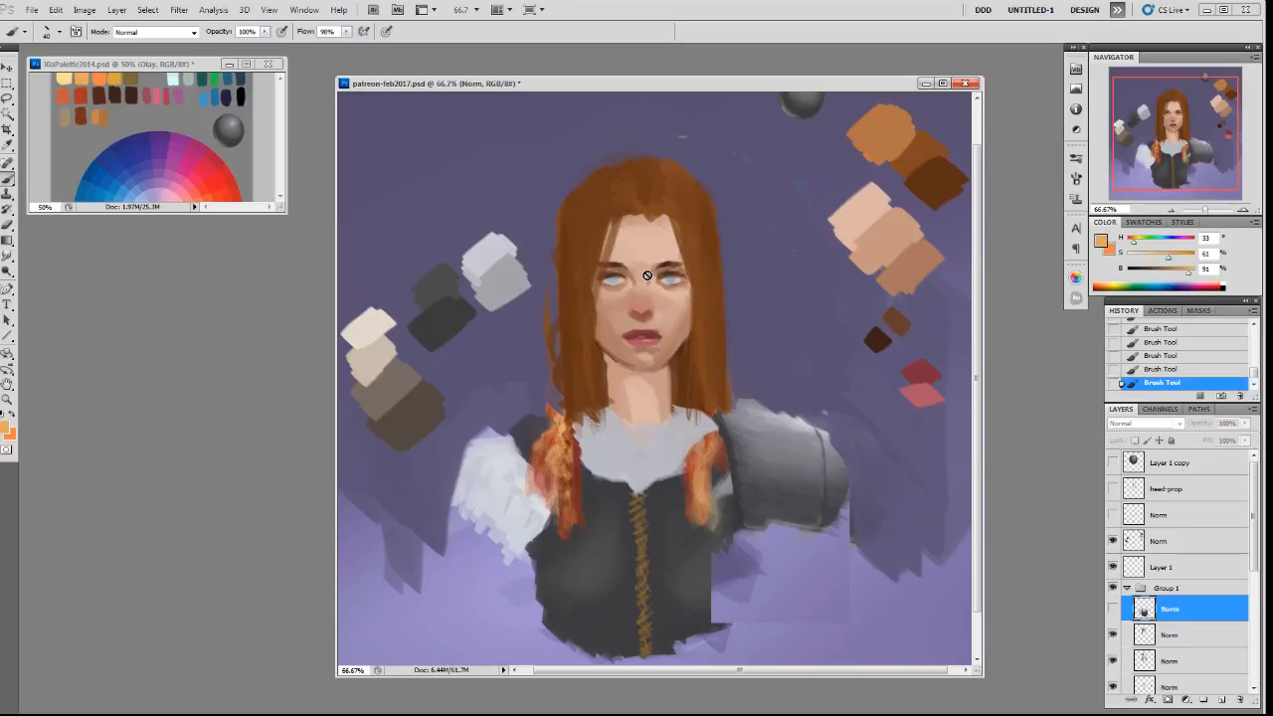
left_click(1112, 609)
left_click(1159, 540)
left_click_drag(378, 203, 388, 189)
left_click_drag(1189, 271, 1173, 273)
left_click_drag(386, 221, 390, 230)
On a new layer, paint a vertical gold strip down the bodice's centre, using the darker gold below the waist.
left_click(393, 189, "alt")
left_click(1162, 610)
key("ctrl+shift+alt+n")
key("ctrl+z")
left_click_drag(644, 496, 644, 651)
left_click(393, 235, "alt")
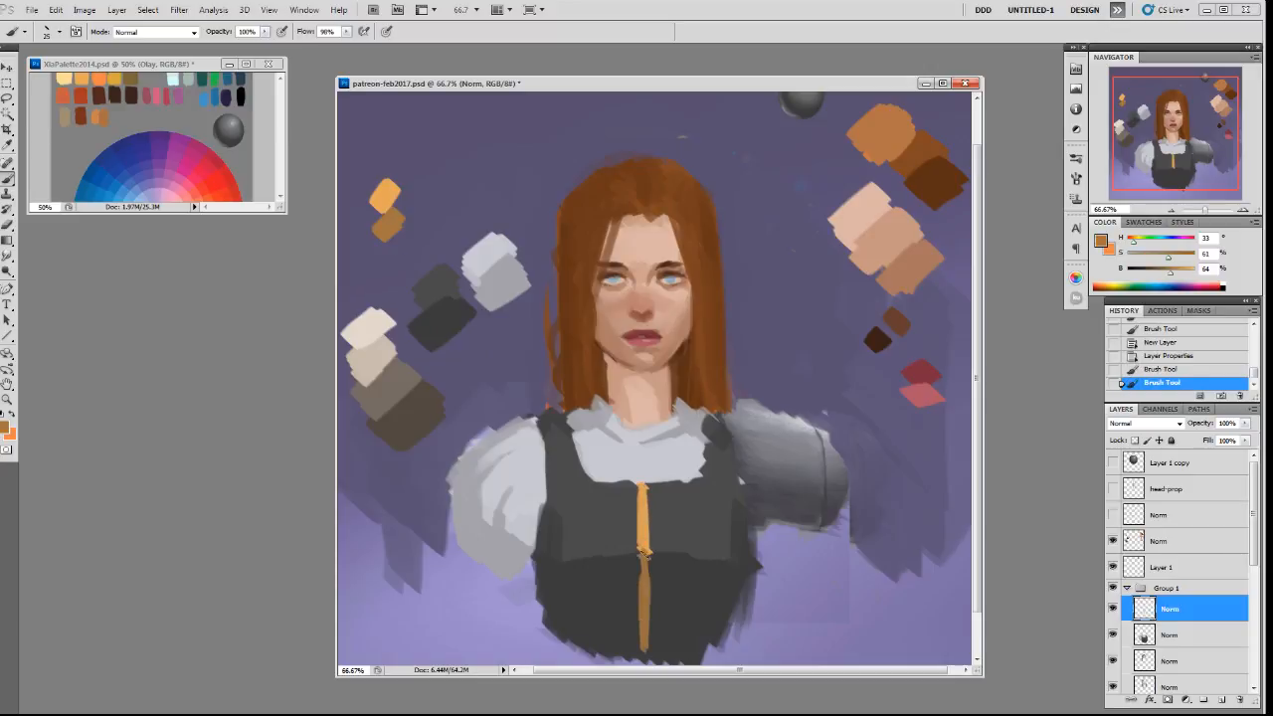
left_click_drag(646, 554, 647, 570)
Rework the bodice's waist edge on both sides of the gold strip in sampled dark greys.
left_click(569, 547, "alt")
mouse_move(560, 556)
left_mouse_down()
mouse_move(610, 537)
mouse_move(567, 552)
mouse_move(581, 560)
mouse_move(570, 564)
mouse_move(655, 566)
mouse_move(566, 547)
mouse_move(623, 557)
left_mouse_up()
left_click(439, 289, "alt")
key("ctrl+z")
key("ctrl+z")
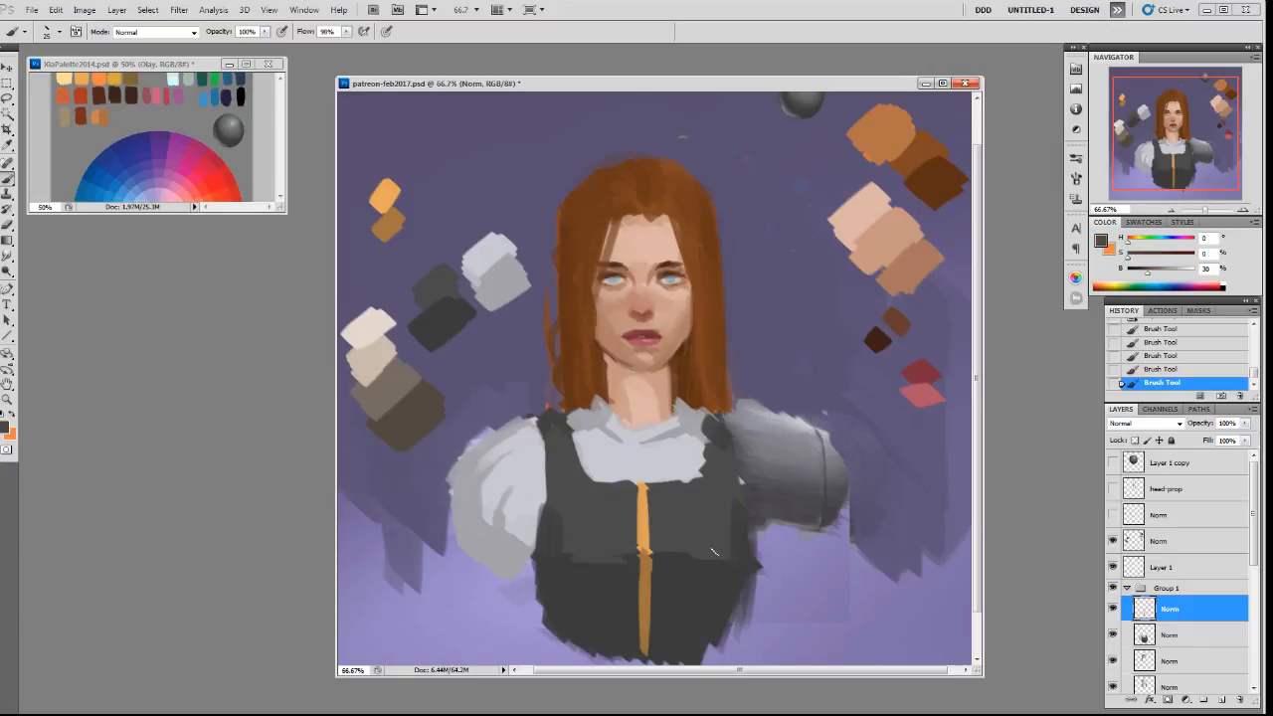
Reshape the lower bodice's side edges with a larger brush.
key("bracketright")
key("bracketright")
key("bracketright")
mouse_move(744, 588)
left_mouse_down()
mouse_move(731, 660)
mouse_move(720, 654)
left_mouse_up()
mouse_move(747, 586)
left_mouse_down()
mouse_move(745, 648)
mouse_move(748, 619)
left_mouse_up()
left_click_drag(755, 529, 754, 559)
left_click_drag(547, 602, 545, 651)
Block in the shoulder armour with the dark brown-grey swatch and its lit centre with the lighter brown-grey.
left_click(419, 400, "alt")
mouse_move(757, 434)
left_mouse_down()
mouse_move(741, 502)
mouse_move(736, 452)
mouse_move(751, 482)
mouse_move(781, 491)
mouse_move(793, 548)
mouse_move(788, 462)
mouse_move(748, 414)
mouse_move(822, 478)
mouse_move(828, 507)
mouse_move(837, 502)
mouse_move(813, 434)
mouse_move(761, 409)
mouse_move(847, 484)
mouse_move(847, 500)
mouse_move(809, 420)
mouse_move(825, 440)
mouse_move(781, 433)
mouse_move(747, 460)
mouse_move(763, 463)
mouse_move(750, 459)
mouse_move(756, 443)
mouse_move(790, 436)
mouse_move(802, 466)
mouse_move(773, 509)
mouse_move(801, 469)
mouse_move(793, 415)
mouse_move(815, 430)
mouse_move(809, 493)
mouse_move(840, 444)
mouse_move(844, 474)
mouse_move(797, 502)
mouse_move(824, 509)
mouse_move(839, 489)
mouse_move(793, 509)
left_mouse_up()
left_click(394, 385, "alt")
left_click(831, 510, "alt")
left_click_drag(795, 309, 799, 357)
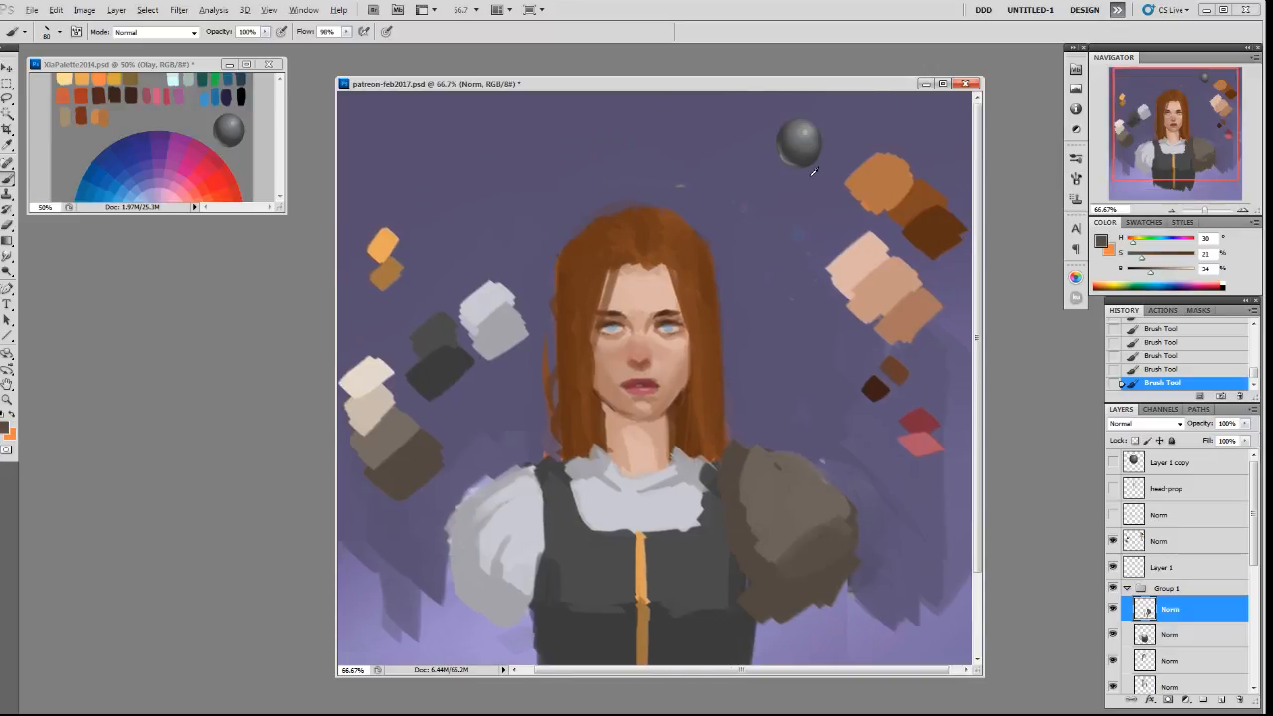
mouse_move(838, 490)
left_mouse_down()
mouse_move(838, 548)
mouse_move(824, 483)
mouse_move(829, 514)
mouse_move(797, 506)
left_mouse_up()
Paint a lighter rim band along the armour's inner edge and a curved ridge across its lower part in sampled brown-greys.
left_click(757, 496, "alt")
left_click_drag(740, 455, 736, 525)
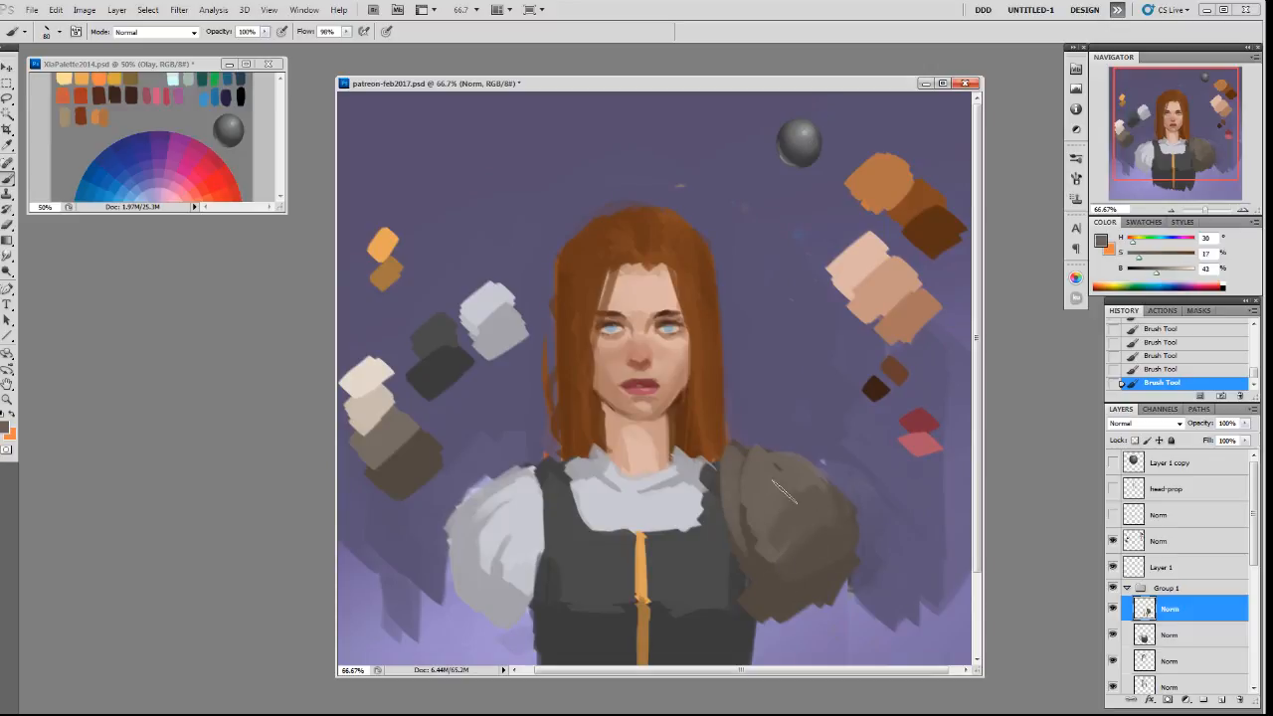
left_click(773, 558, "alt")
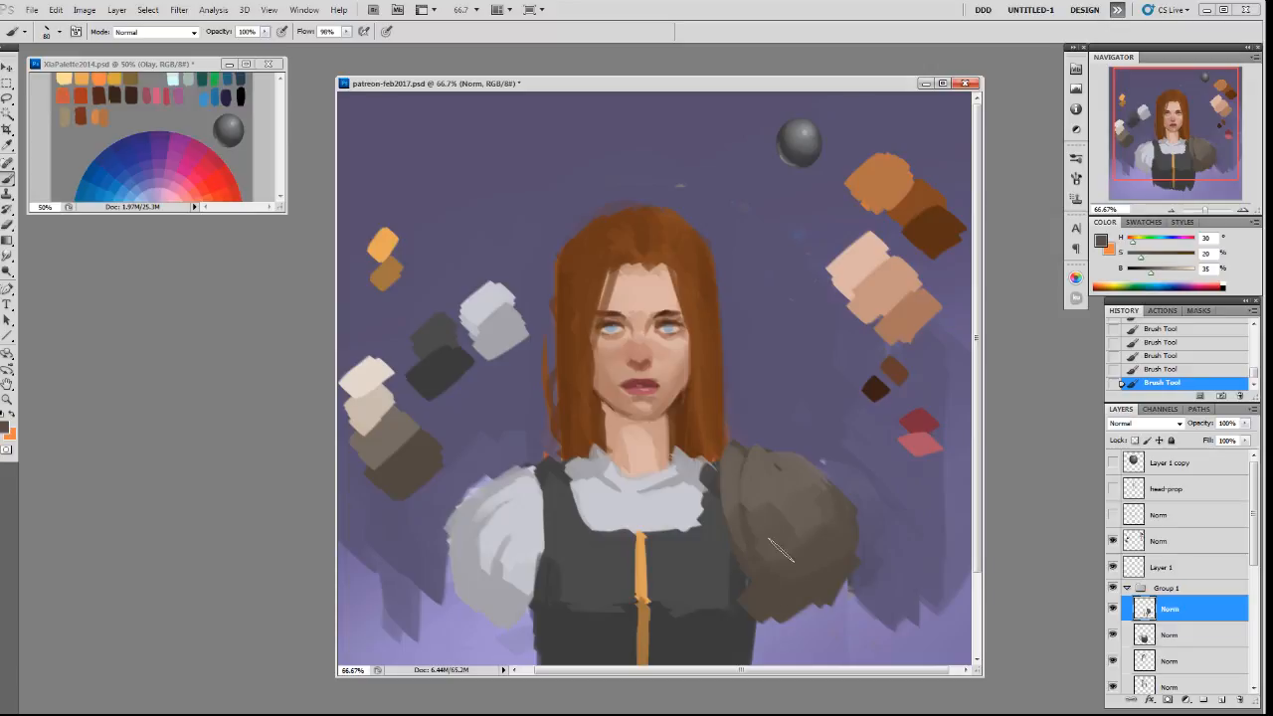
left_click(780, 536, "alt")
left_click_drag(771, 568, 792, 576)
left_click(786, 552, "alt")
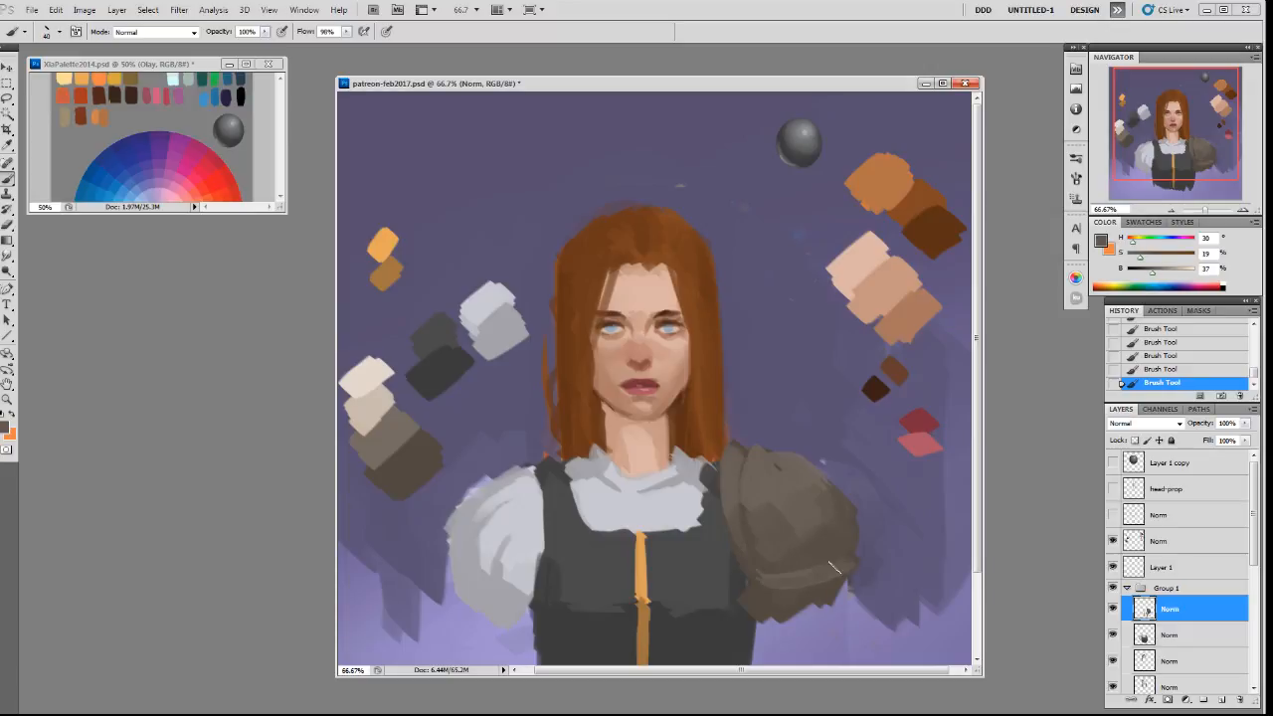
Add a soft light highlight to the armour's upper front at 50% brush opacity and blend the tones beneath it.
left_click(806, 541, "alt")
left_click(389, 401, "alt")
mouse_move(774, 502)
left_mouse_down()
mouse_move(804, 500)
mouse_move(810, 470)
mouse_move(807, 490)
mouse_move(784, 523)
left_mouse_up()
mouse_move(791, 465)
left_mouse_down()
mouse_move(758, 503)
mouse_move(826, 501)
left_mouse_up()
left_click(802, 520, "alt")
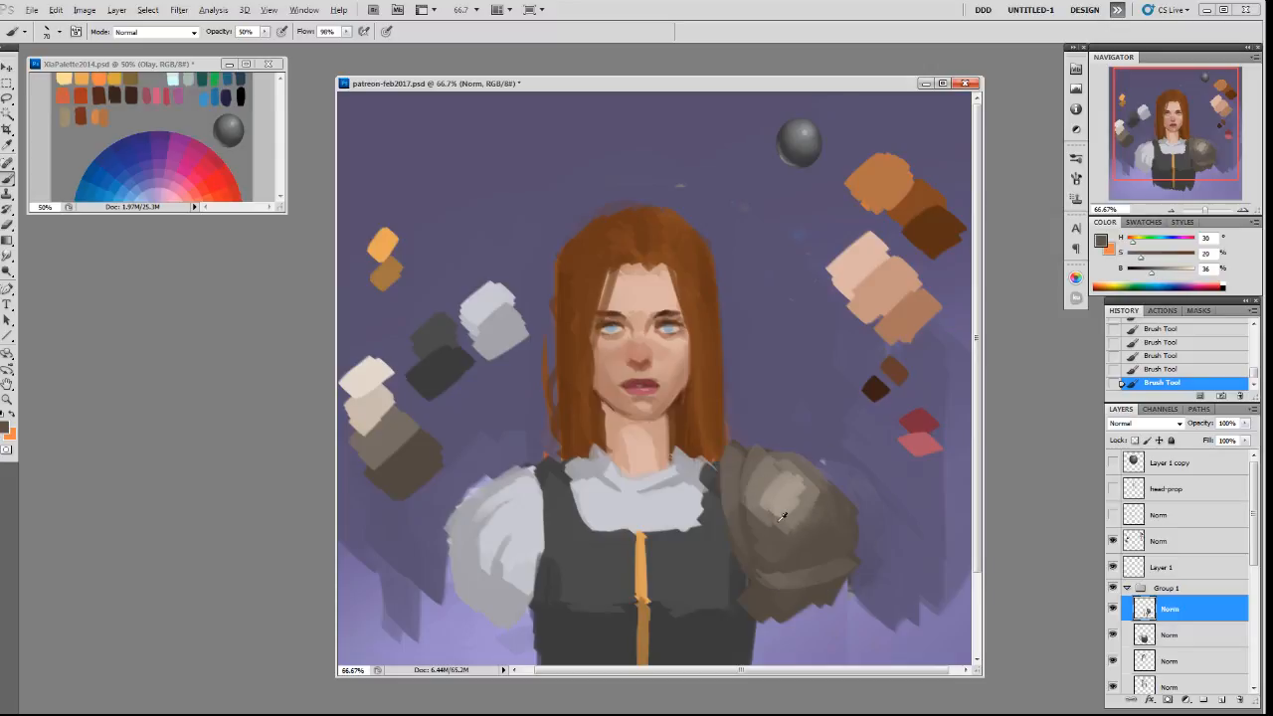
left_click(760, 542, "alt")
mouse_move(775, 535)
left_mouse_down()
mouse_move(795, 559)
mouse_move(827, 523)
left_mouse_up()
Shade the armour's inner rim down to the ridge with brown-greys sampled from the plate.
left_click(750, 478, "alt")
left_click_drag(732, 509, 751, 557)
left_click(757, 550, "alt")
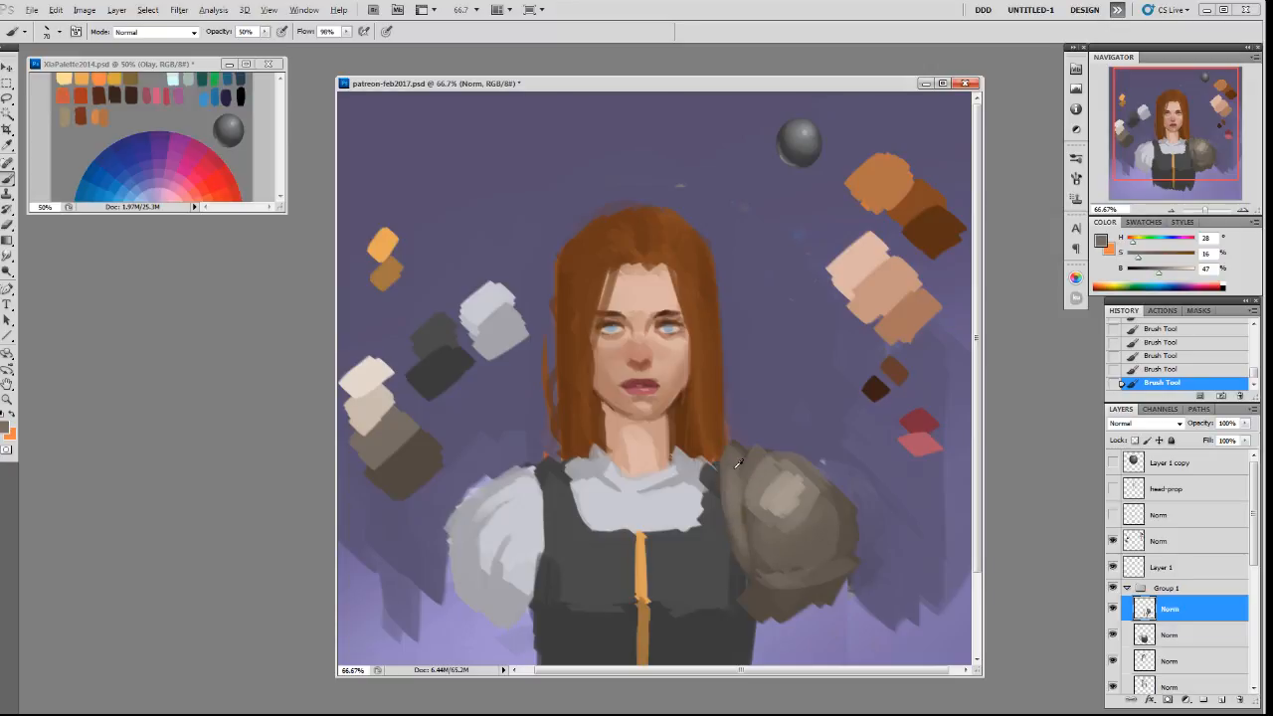
left_click(744, 467, "alt")
left_click(824, 506, "alt")
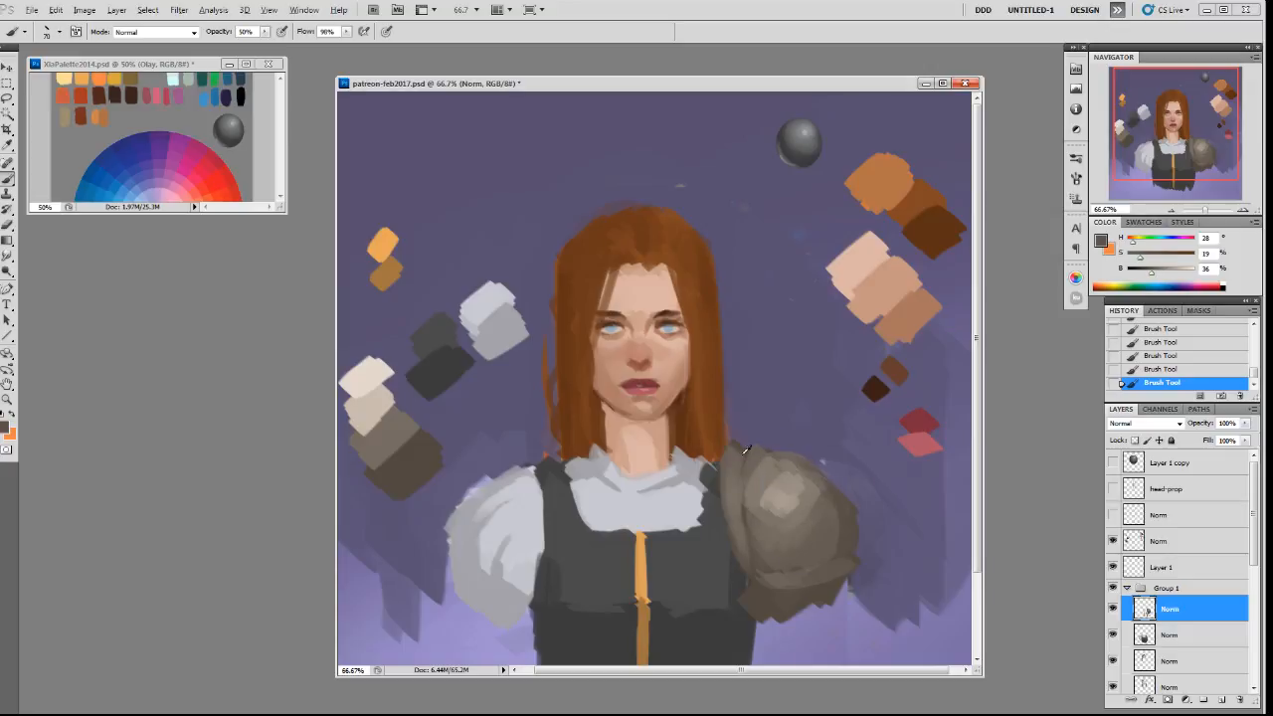
Blend the armour's highlight into the plate and model its outer edge and lower inner corner with sampled tones.
left_click(782, 488, "alt")
left_click_drag(771, 499, 764, 527)
left_click(803, 504, "alt")
left_click(845, 528, "alt")
left_click_drag(833, 503, 844, 530)
left_click(765, 552, "alt")
left_click_drag(761, 548, 755, 536)
Lighten the top of the armour's inner rim and smooth the plate's upper outer curve with sampled brown-greys.
left_click(746, 511, "alt")
left_click(779, 487, "alt")
left_click(736, 478, "alt")
left_click_drag(738, 446, 730, 489)
left_click(765, 479, "alt")
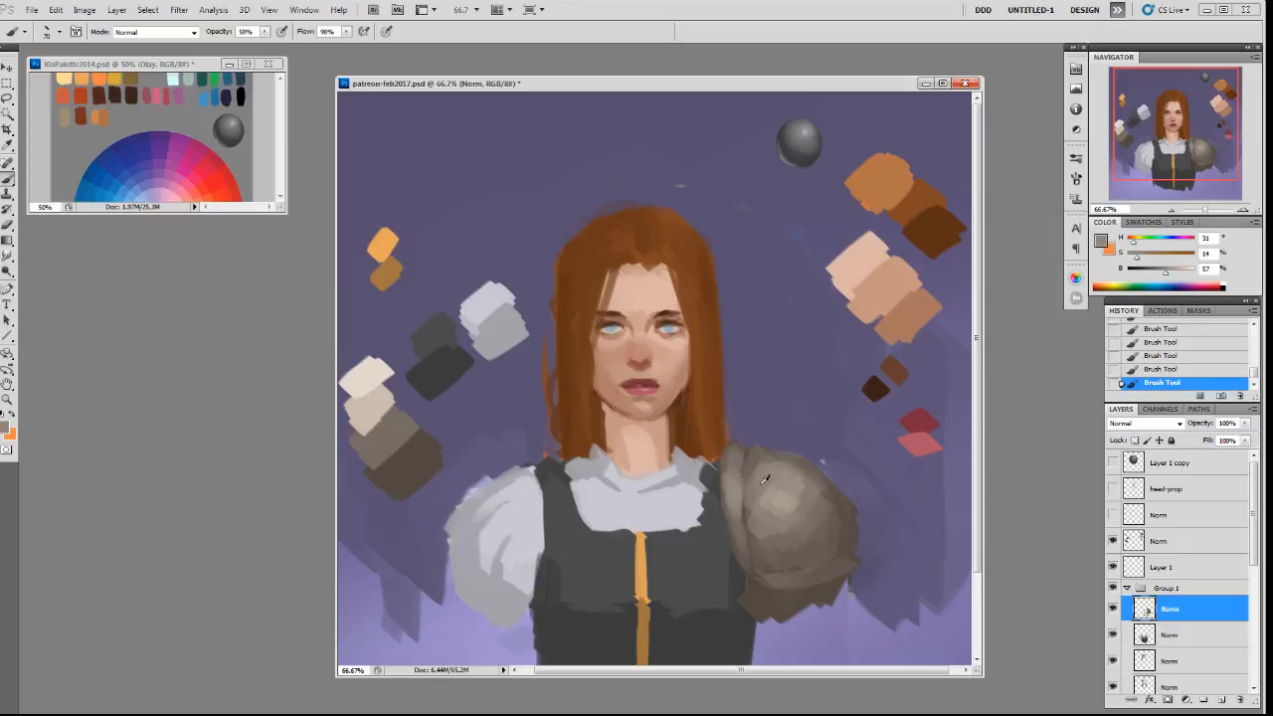
left_click(806, 482, "alt")
left_click_drag(800, 466, 833, 515)
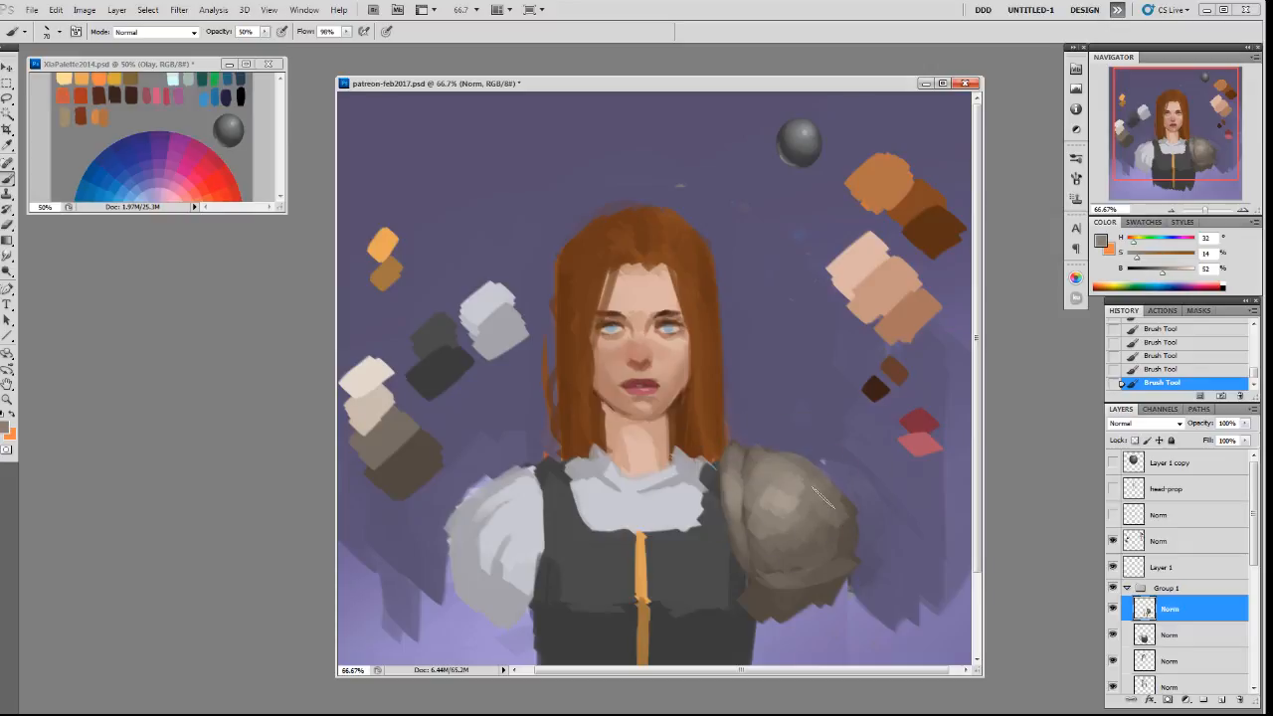
On a new layer, smooth the armour's main plate around the highlight with brown-greys sampled from the plate.
right_click(791, 508)
double_click(848, 589)
left_click(769, 522, "alt")
key("[")
key("ctrl+shift+n")
mouse_move(774, 517)
left_mouse_down()
mouse_move(841, 515)
mouse_move(829, 507)
left_mouse_up()
left_click(824, 519, "alt")
left_click(798, 529, "alt")
left_click_drag(795, 548, 779, 546)
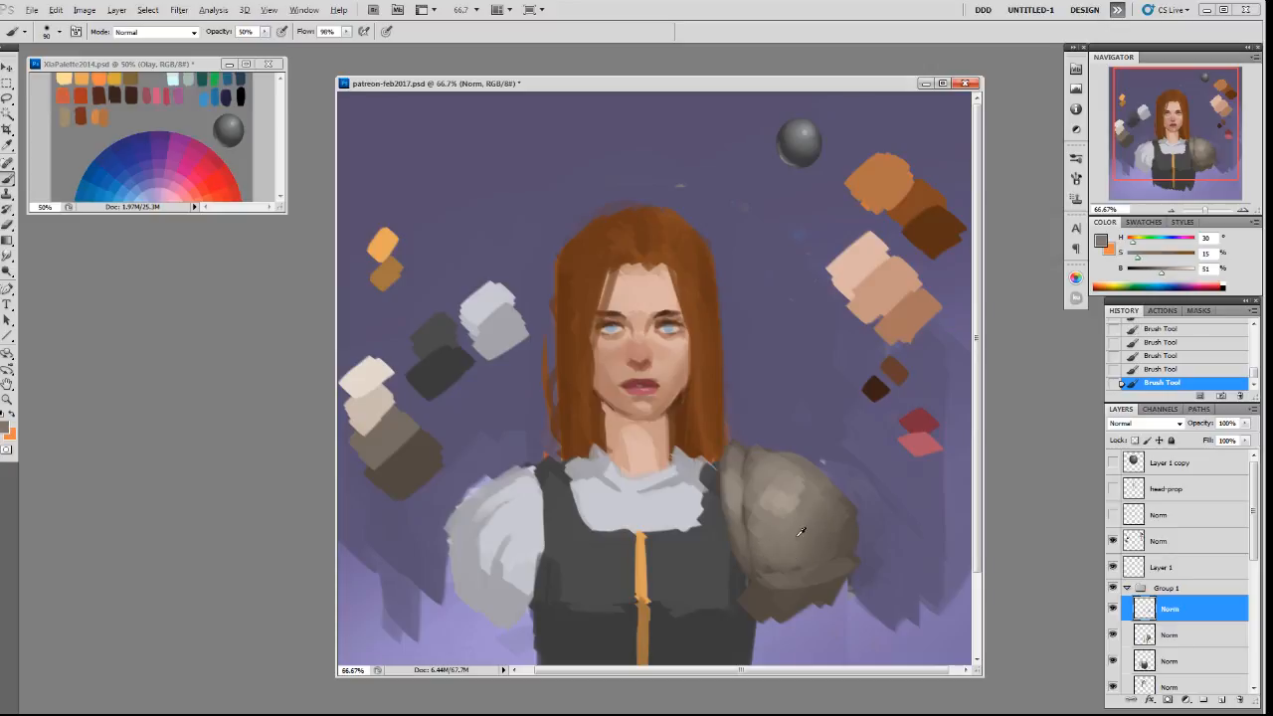
left_click(844, 509, "alt")
left_click(763, 546, "alt")
Draw a thin blue curved guide arrow beside the hair on a separate layer at 50% brush opacity.
right_click(826, 450)
left_click(896, 502)
key("Return")
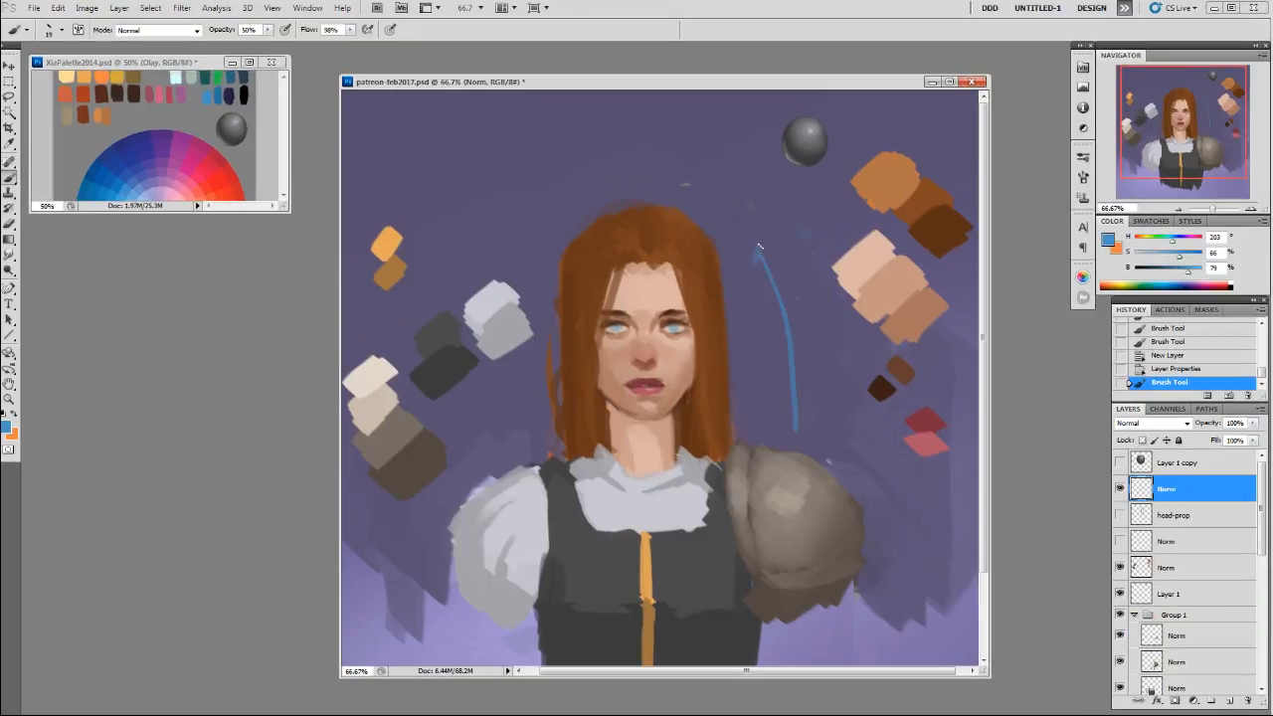
left_click_drag(752, 264, 774, 267)
mouse_move(580, 169)
left_mouse_down()
mouse_move(652, 117)
mouse_move(683, 182)
left_mouse_up()
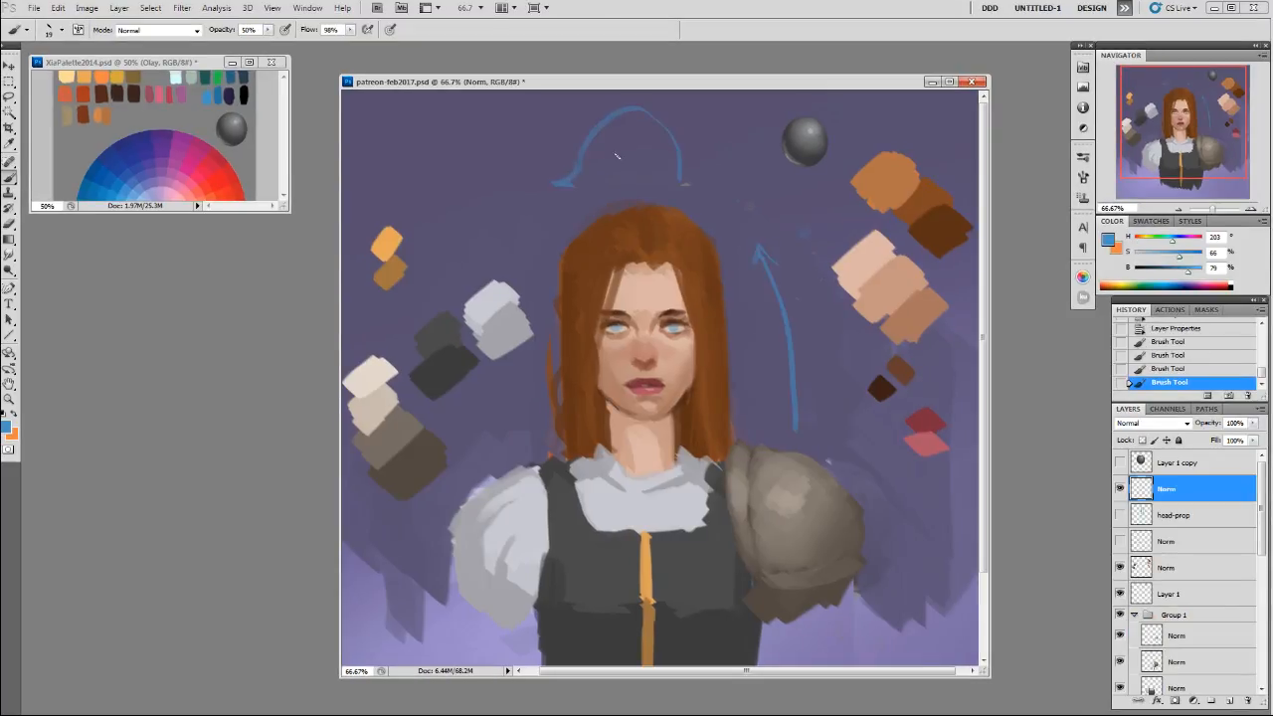
key("ctrl+z")
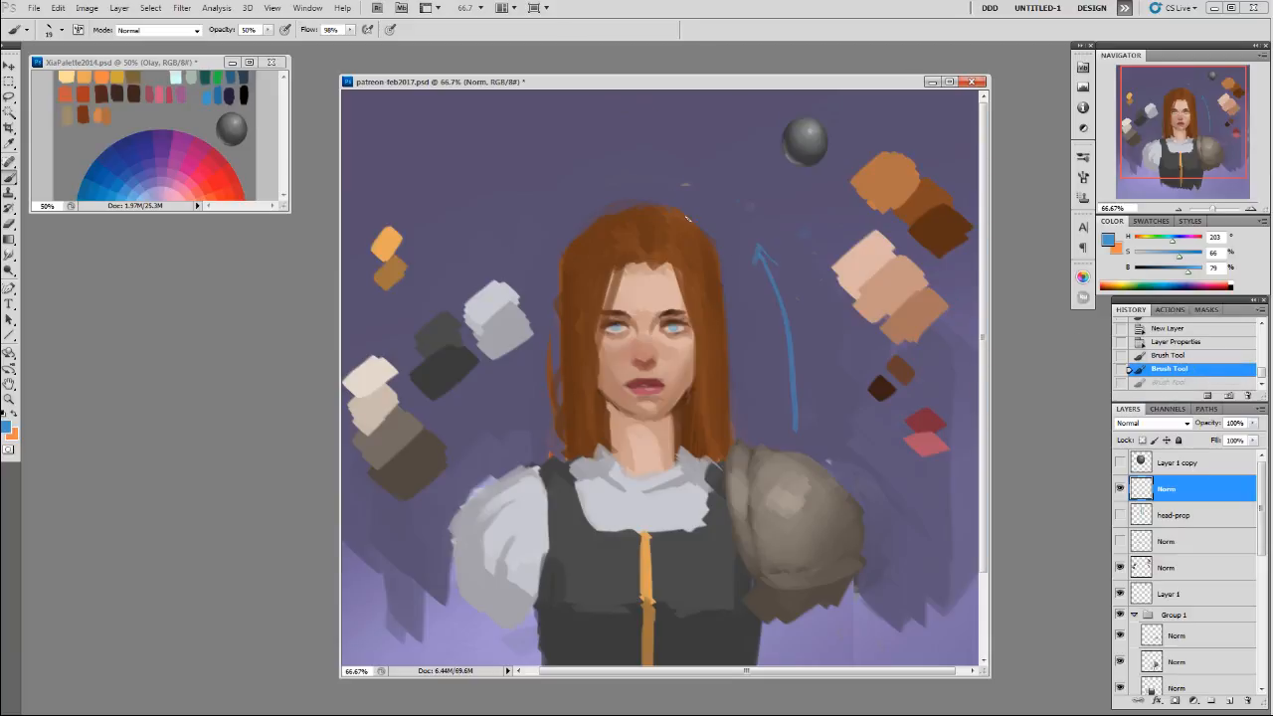
left_click_drag(695, 190, 762, 203)
key("ctrl+z")
Sketch a blue curved-surface diagram with light arrows above the head and a divided box guide on the armour plate.
mouse_move(704, 189)
left_mouse_down()
mouse_move(759, 179)
mouse_move(755, 145)
mouse_move(688, 201)
left_mouse_up()
left_click_drag(704, 149, 755, 133)
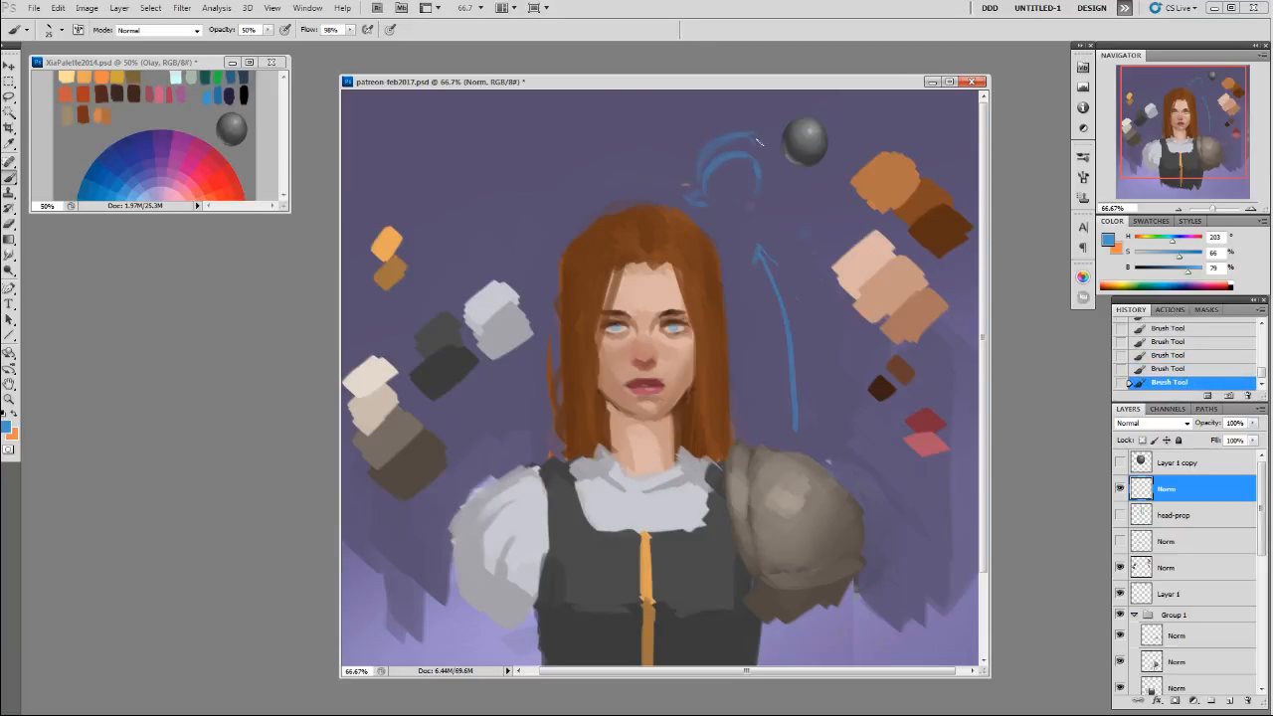
left_click_drag(648, 123, 693, 149)
left_click_drag(707, 169, 724, 149)
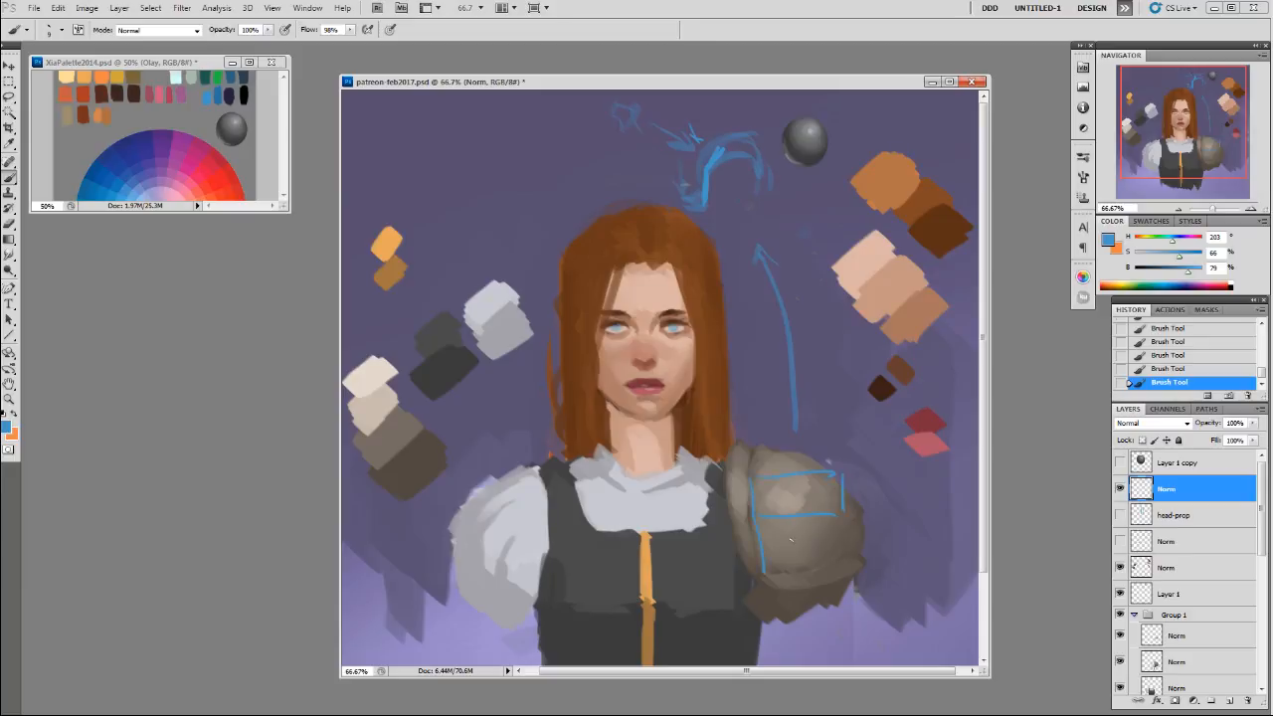
left_click_drag(764, 570, 811, 566)
mouse_move(703, 202)
left_mouse_down()
mouse_move(682, 212)
mouse_move(708, 209)
left_mouse_up()
left_click_drag(686, 199, 671, 178)
On the armour's paint layer, lighten the ridge along the plate's lower edge with sampled grey-beige and a larger brush.
left_click(786, 499, "alt")
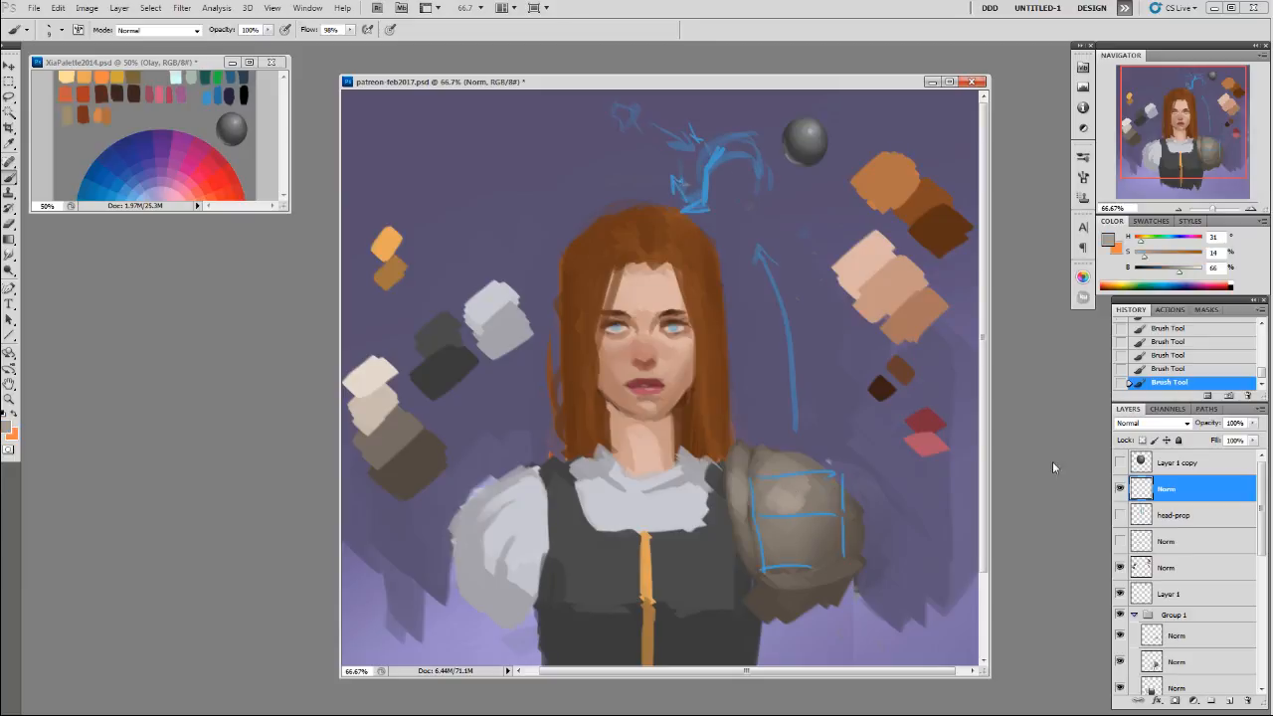
left_click(780, 556, "ctrl")
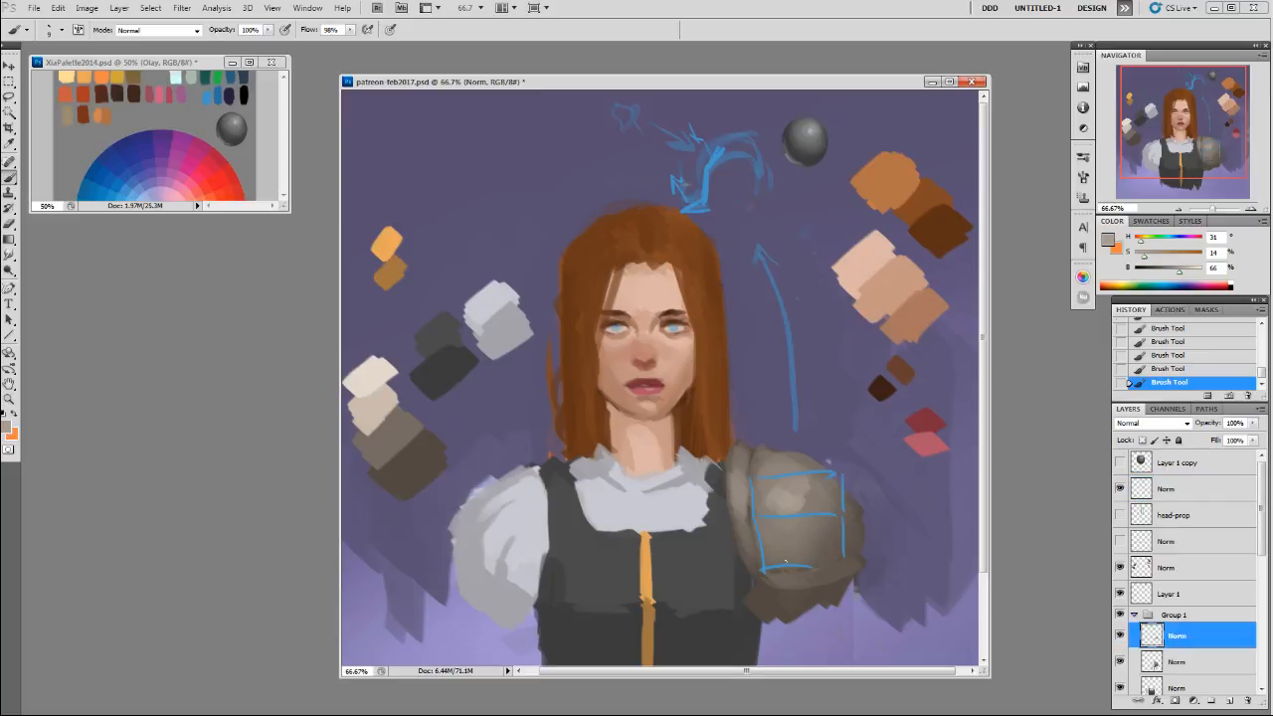
key("bracketright")
key("bracketright")
left_click(810, 575, "alt")
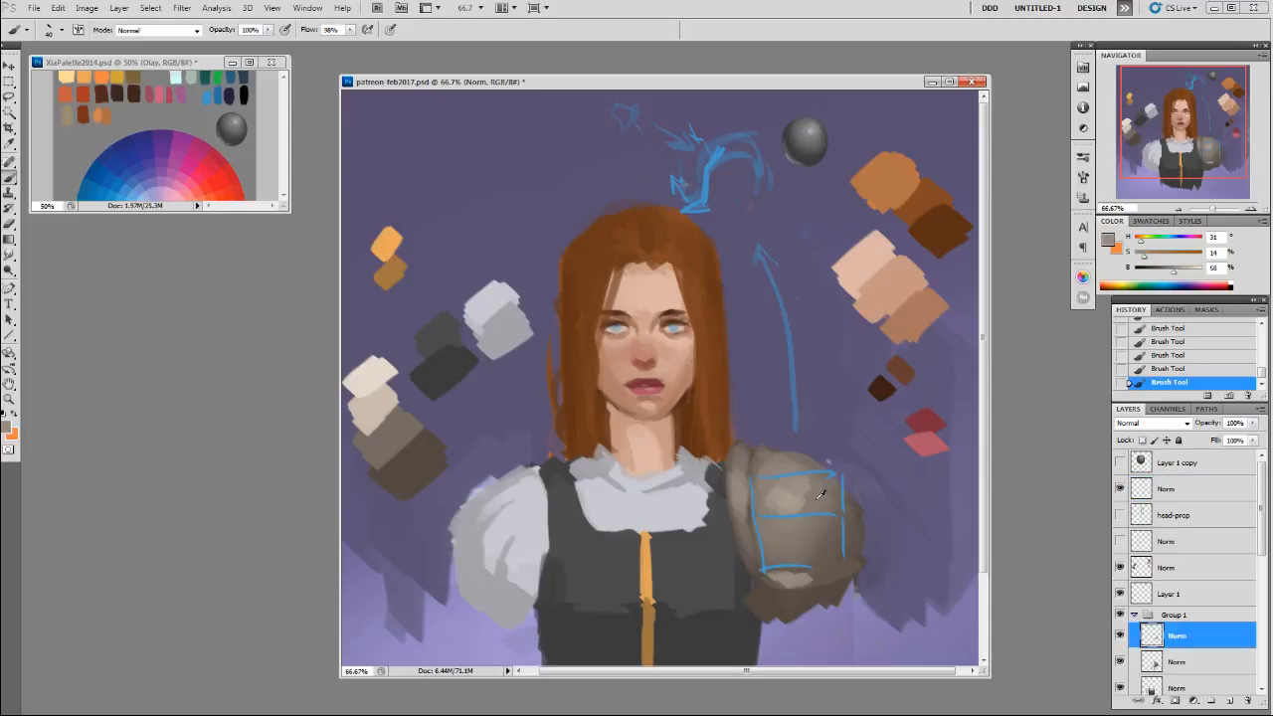
mouse_move(820, 578)
left_mouse_down()
mouse_move(842, 570)
mouse_move(777, 579)
left_mouse_up()
left_click(796, 578, "alt")
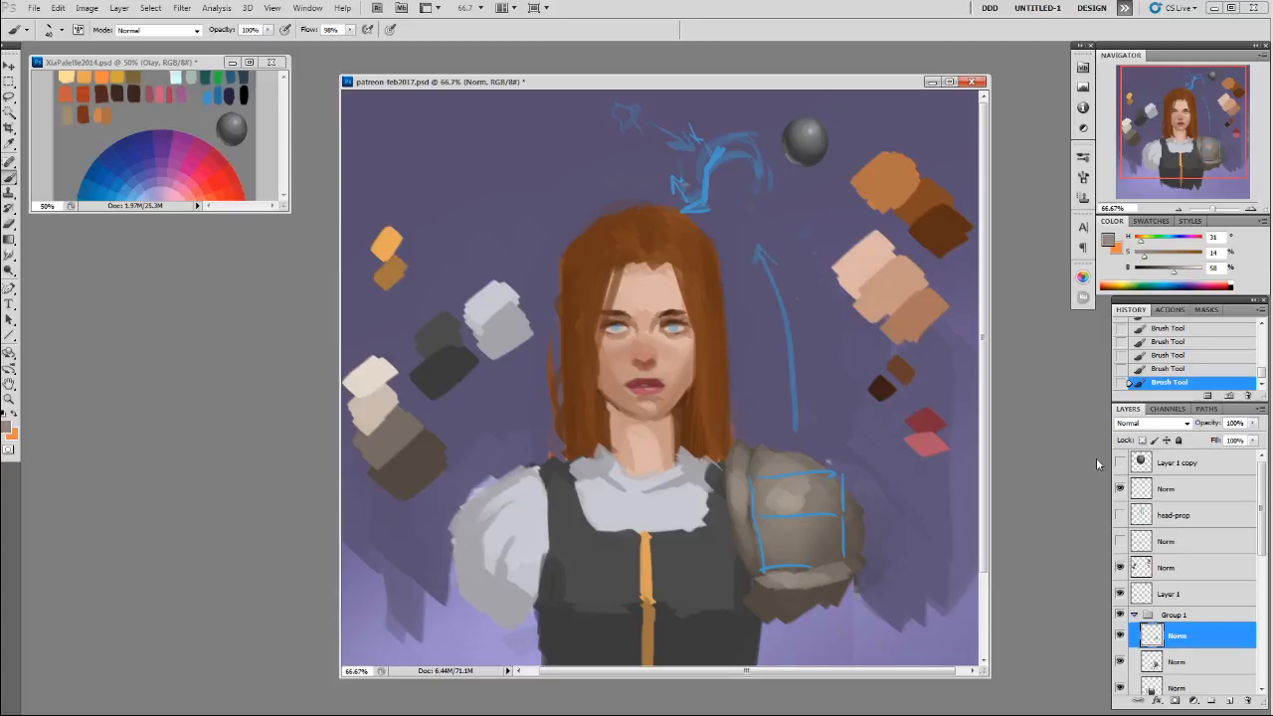
Hide the blue guide layer and blend the plate and lower ridge with tones sampled around the armour.
left_click(1119, 488)
left_click(773, 564, "alt")
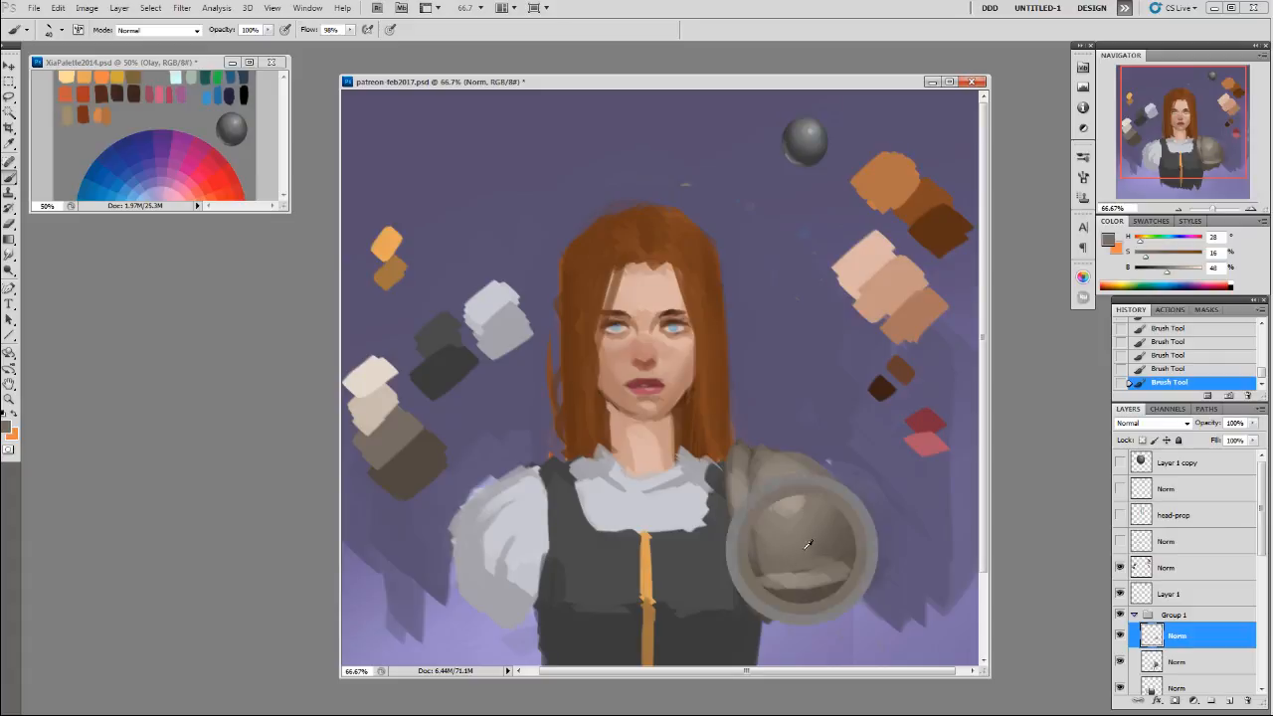
right_click(835, 512)
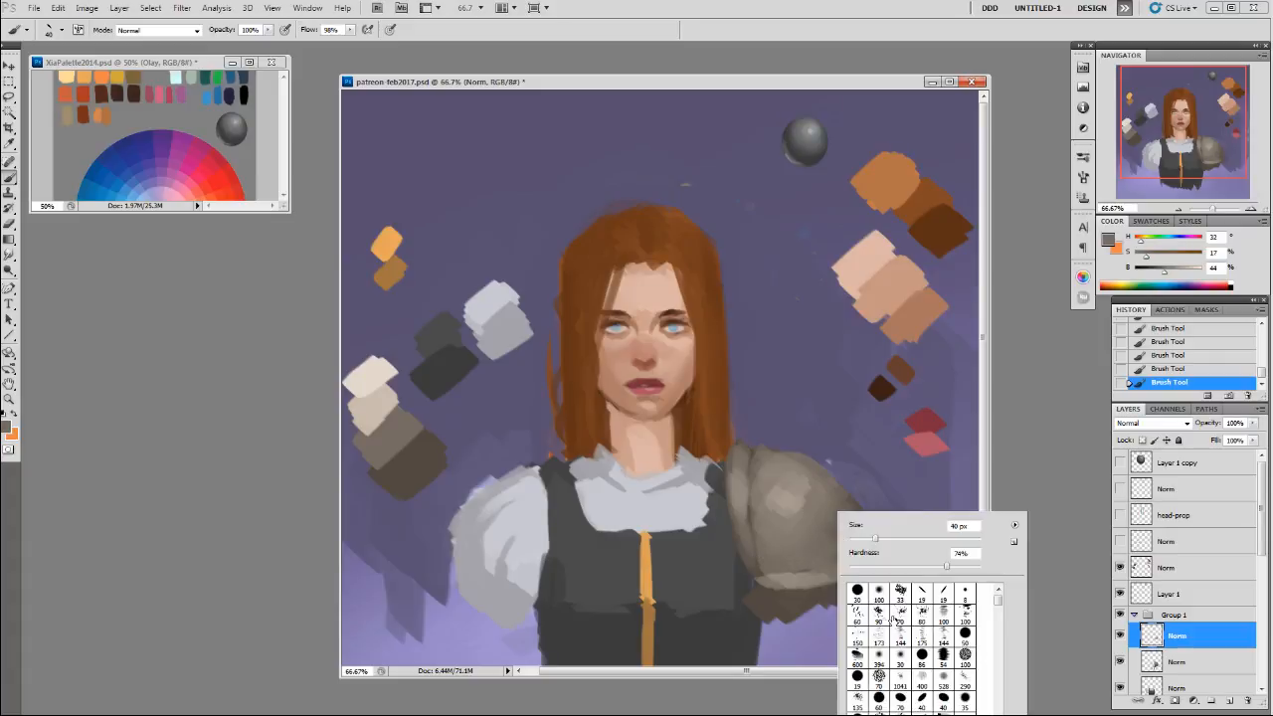
left_click(815, 502, "alt")
left_click(851, 525, "alt")
left_click(824, 568, "alt")
left_click(777, 573, "alt")
left_click(747, 512, "alt")
Undo the last three strokes and repaint the lower part of the armour's inner rim with an enlarged brush.
right_click(793, 514)
left_click(861, 581)
key("ctrl+alt+z")
key("ctrl+alt+z")
key("ctrl+alt+z")
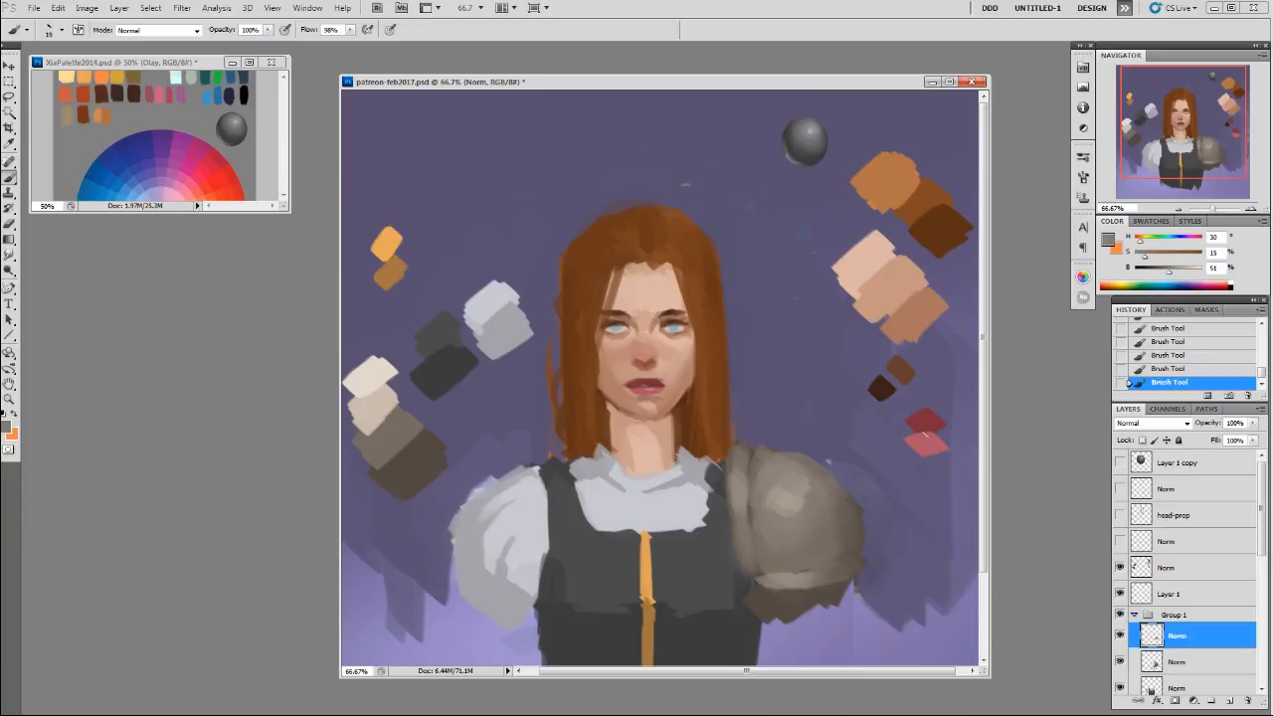
key("]")
key("]")
key("]")
key("]")
left_click_drag(740, 542, 750, 574)
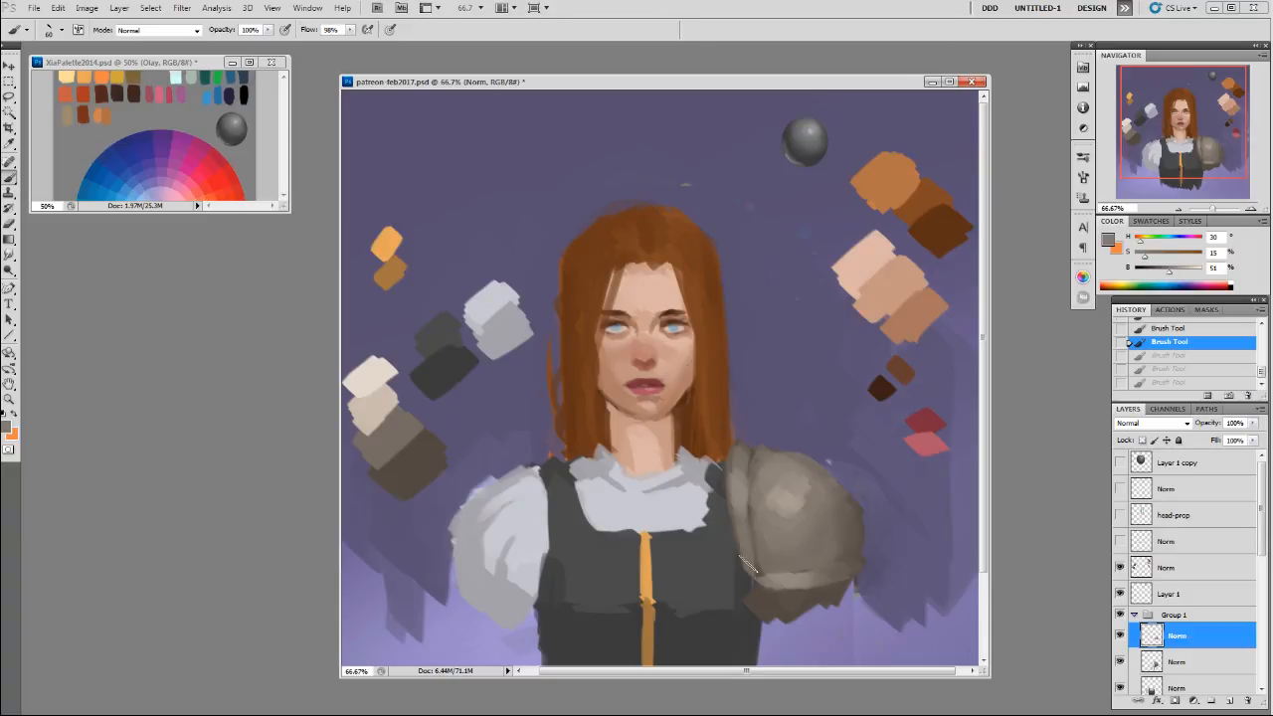
left_click(746, 525, "alt")
left_click(752, 510, "alt")
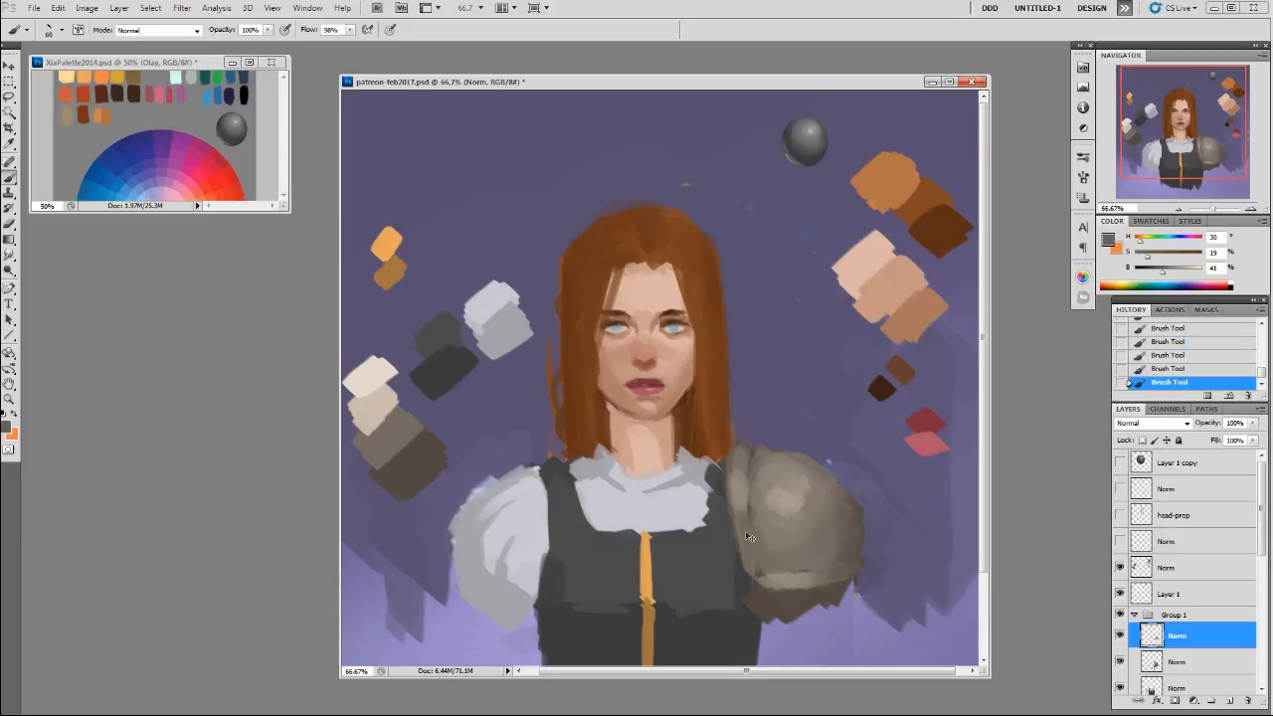
Smooth the area between the armour's inner rim and its highlight with brown-greys sampled from the plate.
left_click(761, 557, "alt")
left_click(759, 555, "alt")
left_click(765, 520, "alt")
mouse_move(754, 507)
left_mouse_down()
mouse_move(813, 461)
mouse_move(779, 517)
left_mouse_up()
left_click(792, 495, "alt")
left_click(788, 519, "alt")
left_click(788, 501, "alt")
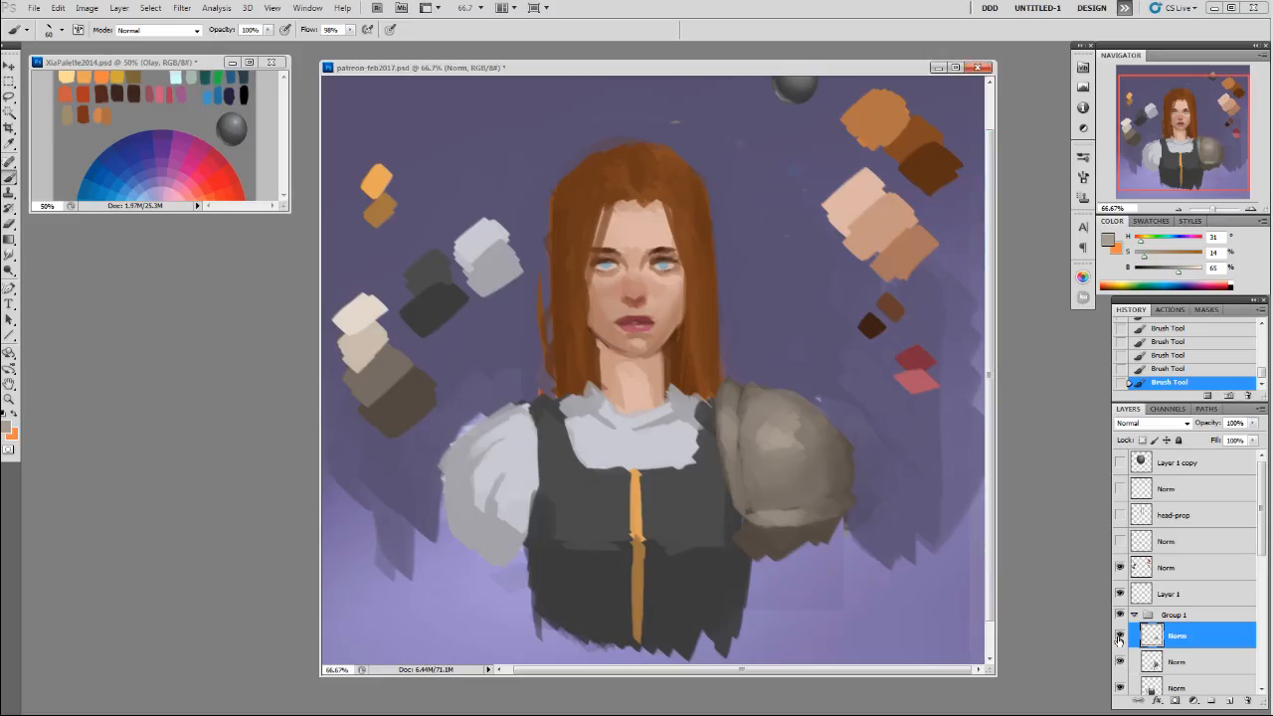
Paint a paler highlight on the armour's upper front using beige sampled from the palette swatches.
left_click(1119, 636)
left_click(1121, 637)
right_click(792, 458)
left_click(836, 538)
key("Return")
key("5")
left_click(771, 425, "alt")
left_click(370, 338, "alt")
right_click(771, 357)
double_click(861, 447)
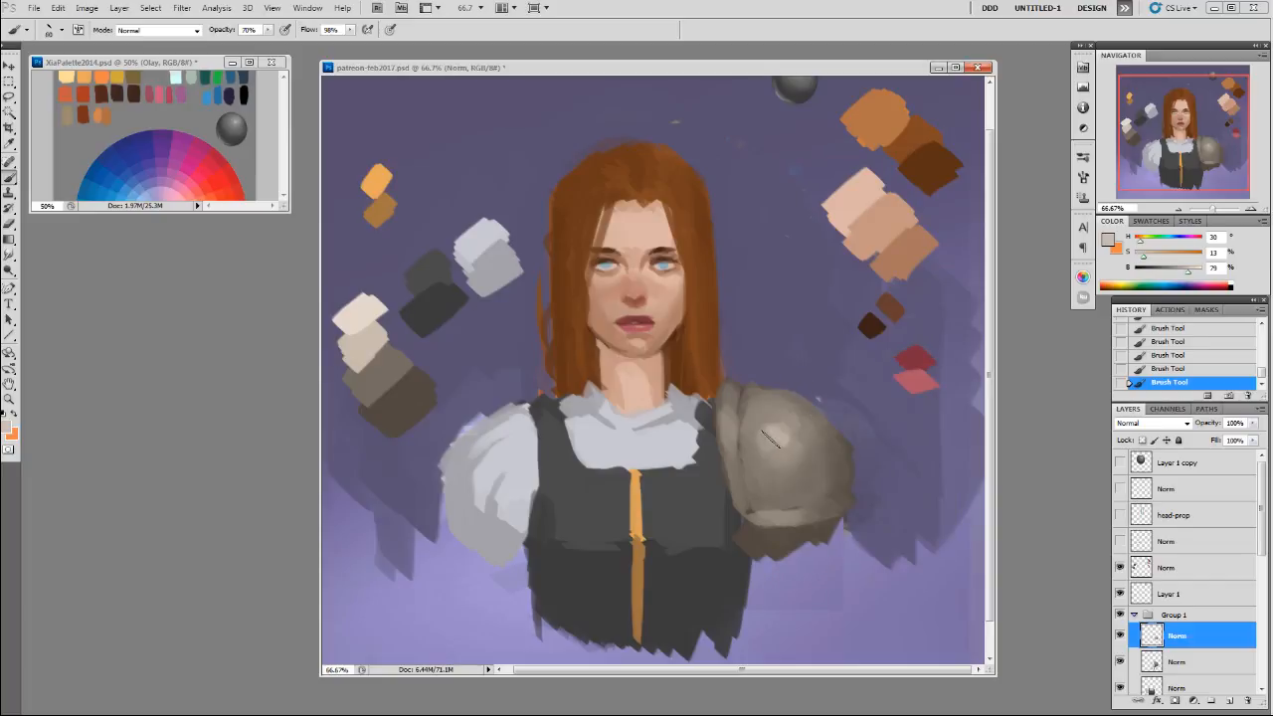
Blend the pale highlight into the surrounding upper plate with sampled mid-tones.
left_click(751, 420, "alt")
left_click(763, 436, "alt")
left_click(751, 418, "alt")
left_click(778, 417, "alt")
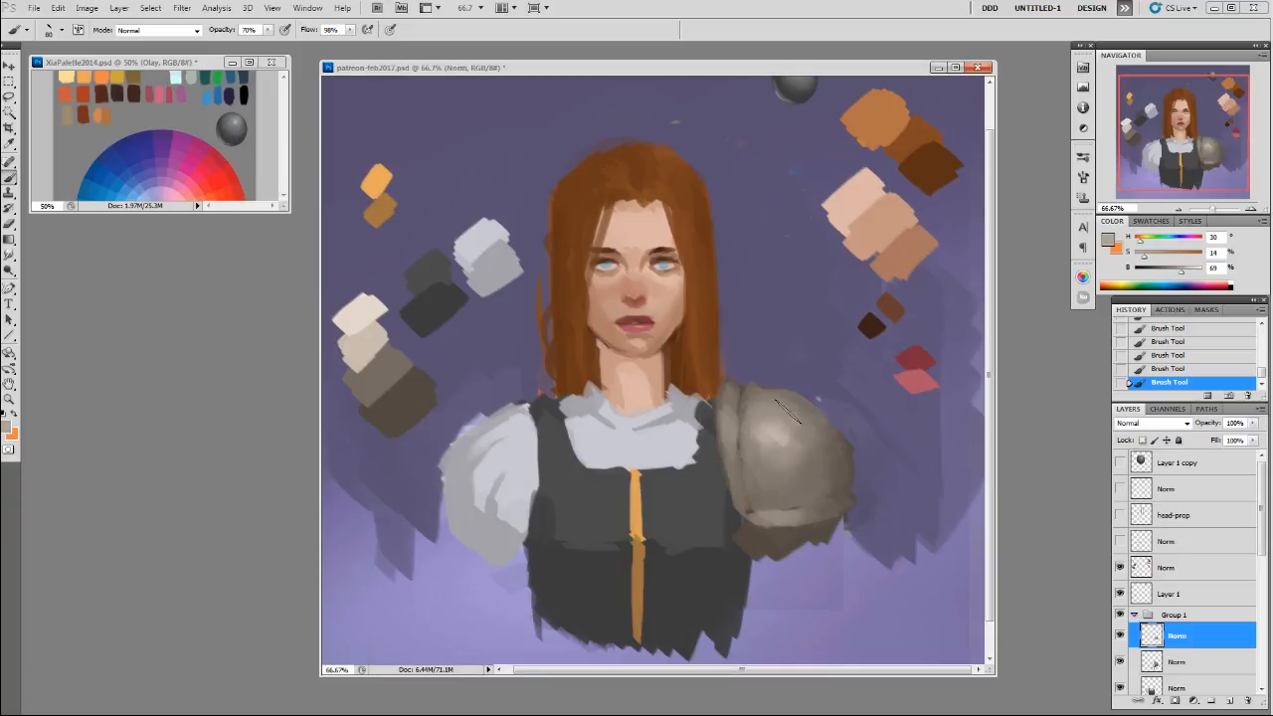
Add a bright cream core to the armour's highlight at 100% brush opacity, sampling the lightest beige swatch.
left_click(780, 437, "alt")
left_click(776, 439, "alt")
left_click(374, 316, "alt")
key("0")
left_click(773, 431, "alt")
Paint a thin light highlight on the upper part of the armour's inner rim and blend it with sampled rim tones.
left_click(733, 418, "alt")
left_click(777, 425, "alt")
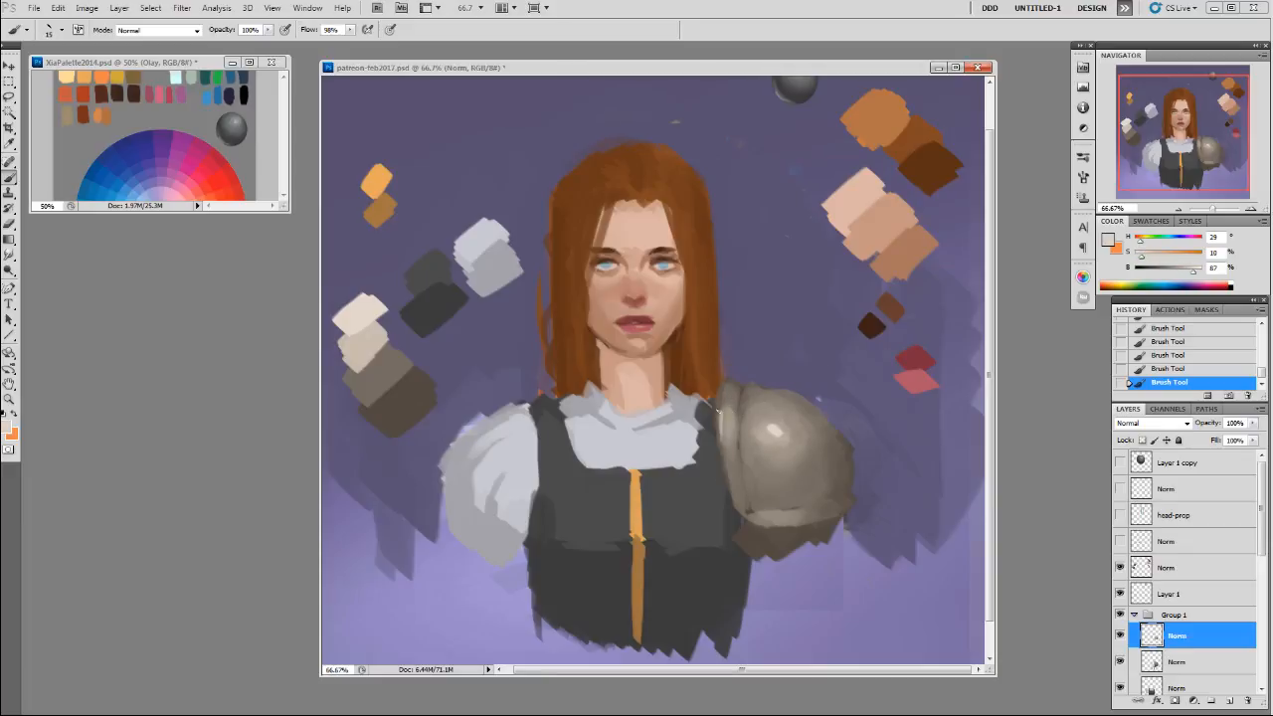
left_click(724, 426, "alt")
left_click(721, 418, "alt")
left_click(776, 426, "alt")
left_click(720, 412, "alt")
left_click(724, 425, "alt")
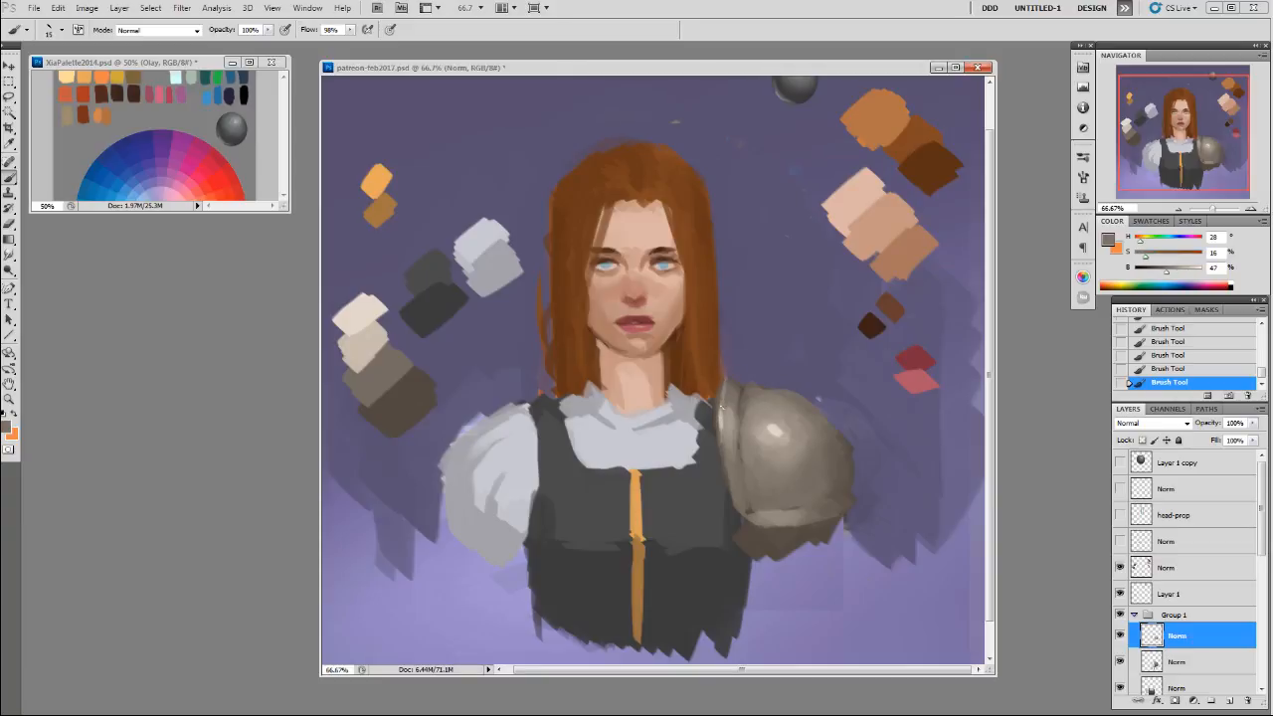
Add a faint light tone along the armour's upper outer edge at 30% brush opacity.
left_click(782, 429, "alt")
left_click(835, 437, "alt")
left_click(786, 427, "alt")
key("3")
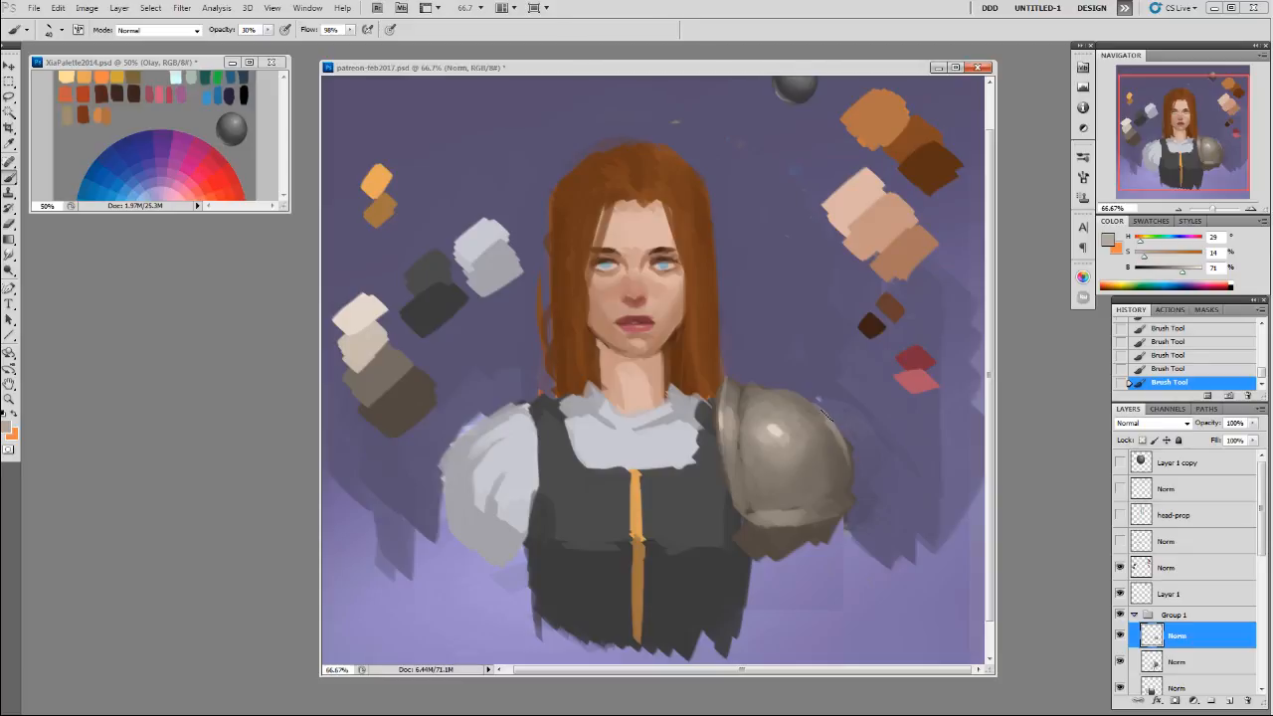
Texture the armour's upper outer curve with a speckled 100 px brush at 50% opacity, using sampled brown-greys.
left_click(841, 465, "alt")
right_click(831, 479)
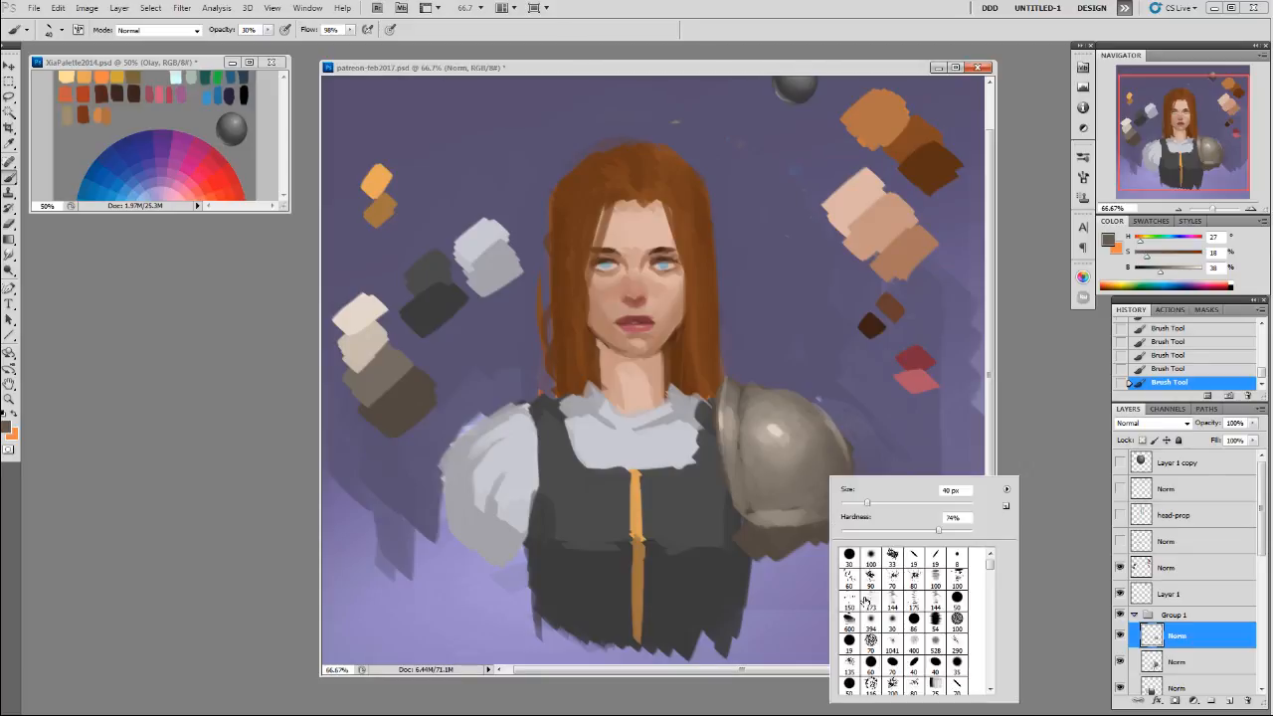
left_click(918, 463)
key("5")
key("bracketright")
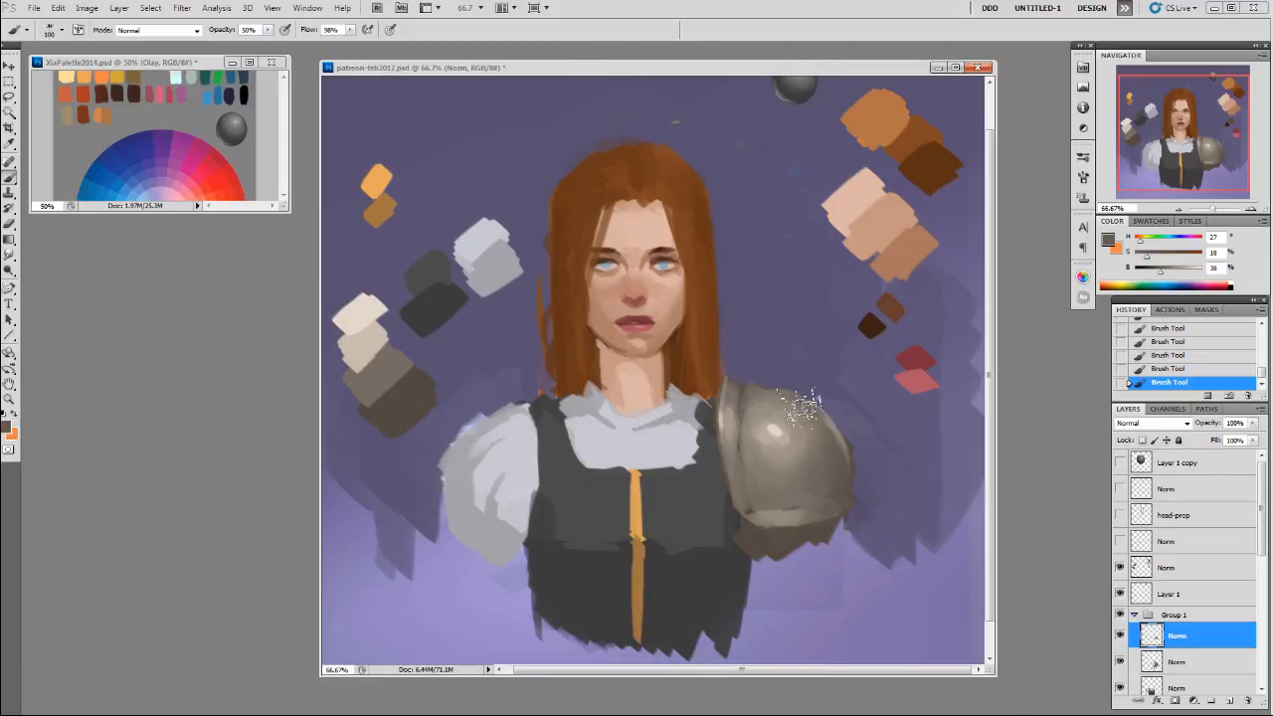
left_click(823, 429, "alt")
left_click(827, 447, "alt")
left_click(1120, 634)
left_click(1119, 634)
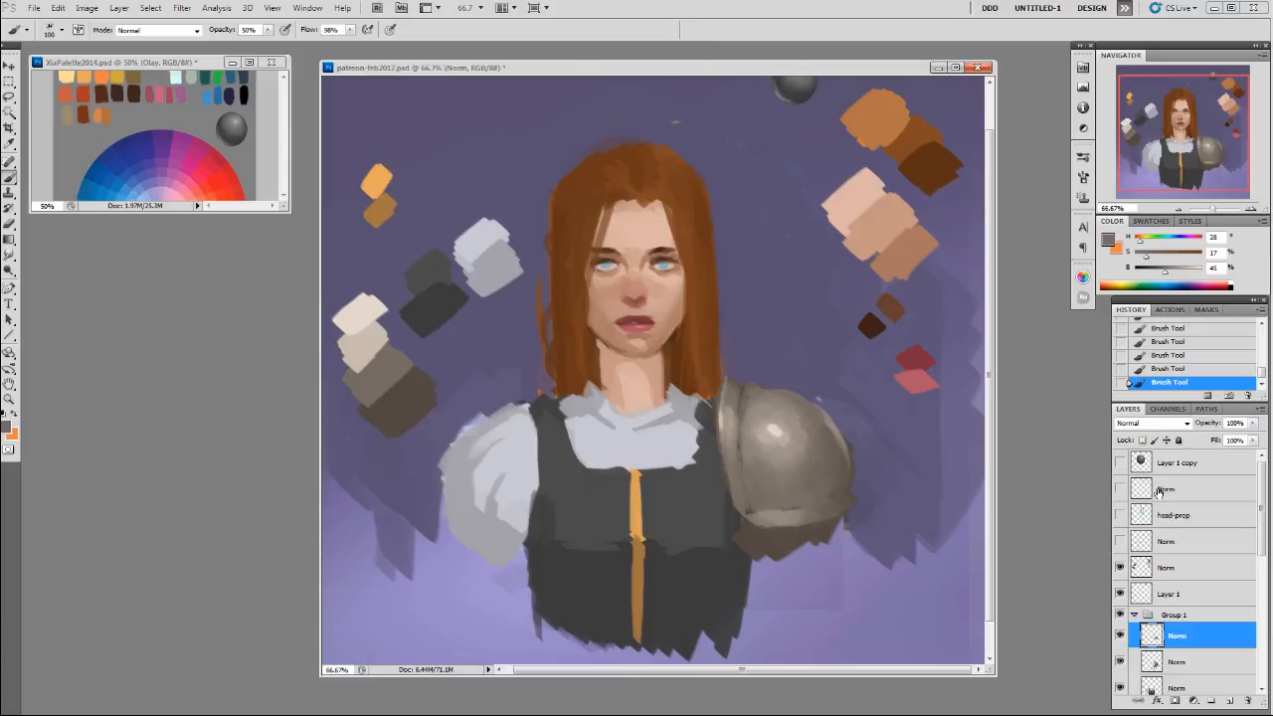
Undo the last three strokes on the armour and add a new layer above its paint layer.
key("ctrl+alt+z")
key("ctrl+alt+z")
key("ctrl+alt+z")
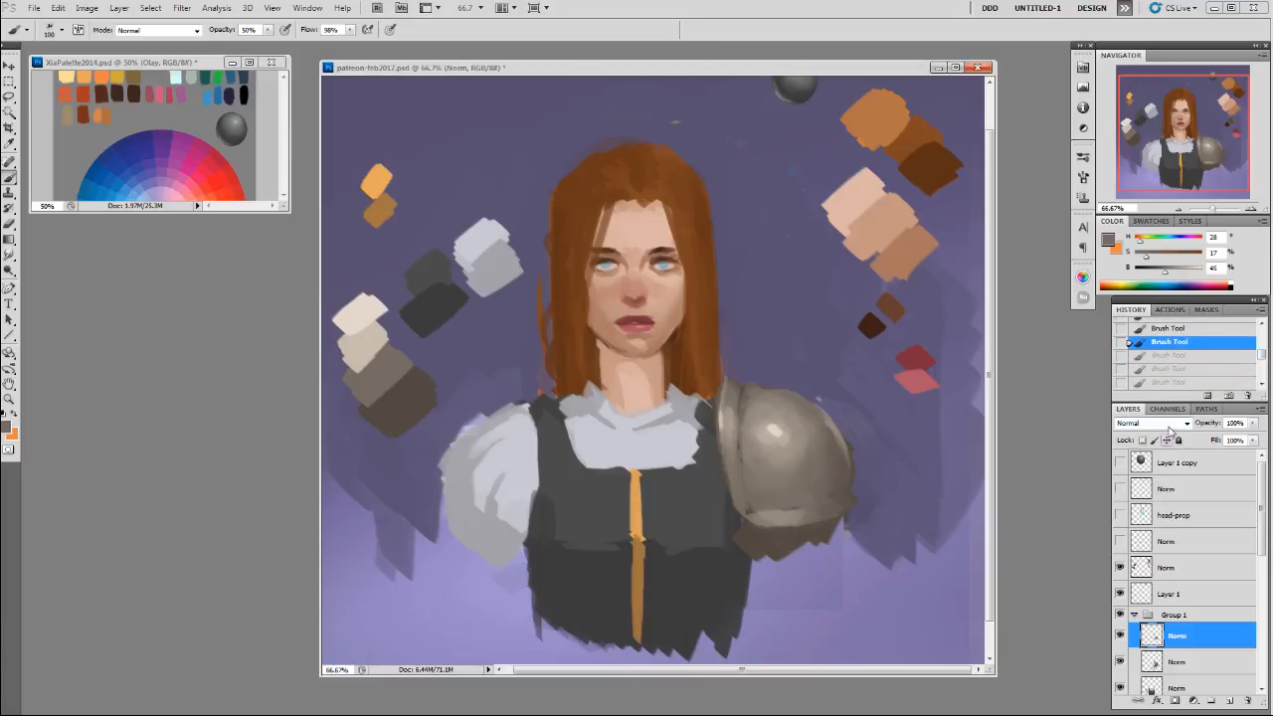
key("ctrl+alt+shift+n")
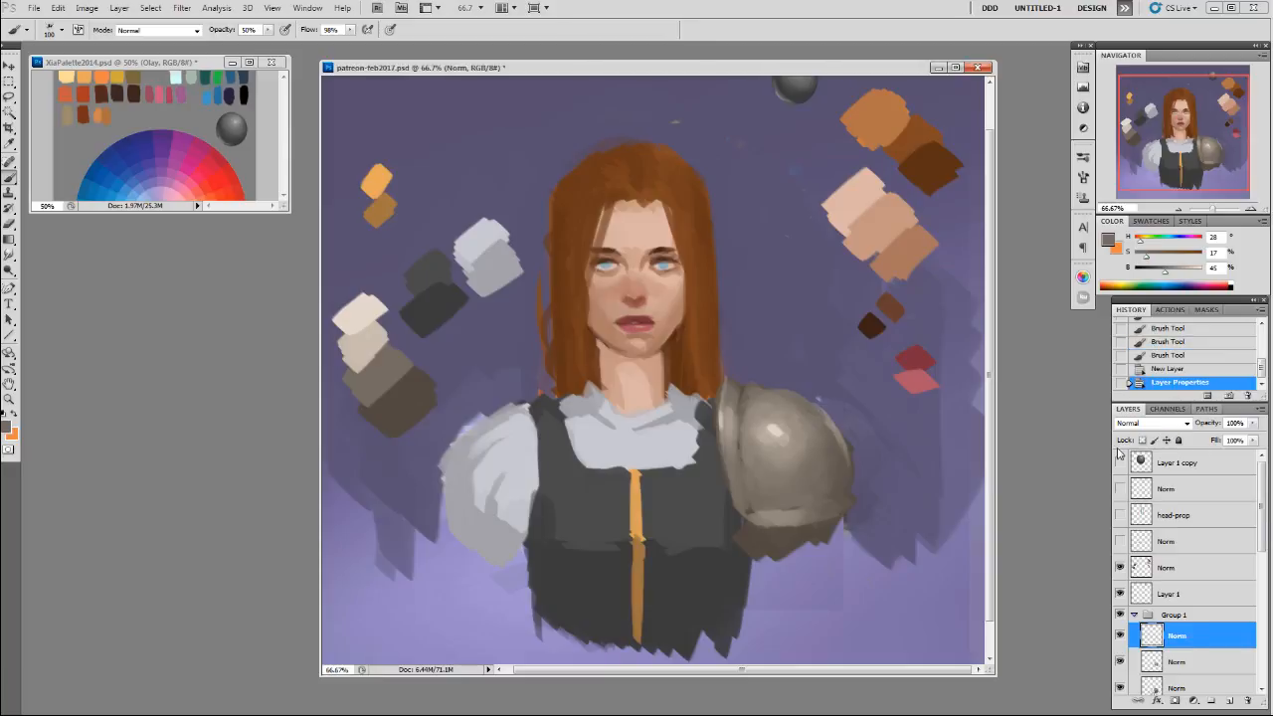
Darken the armour's outer side and the area beside the inner rim with the dark brown swatch at 50% opacity.
left_click(416, 403, "alt")
right_click(795, 434)
left_click(878, 509)
left_click(859, 408)
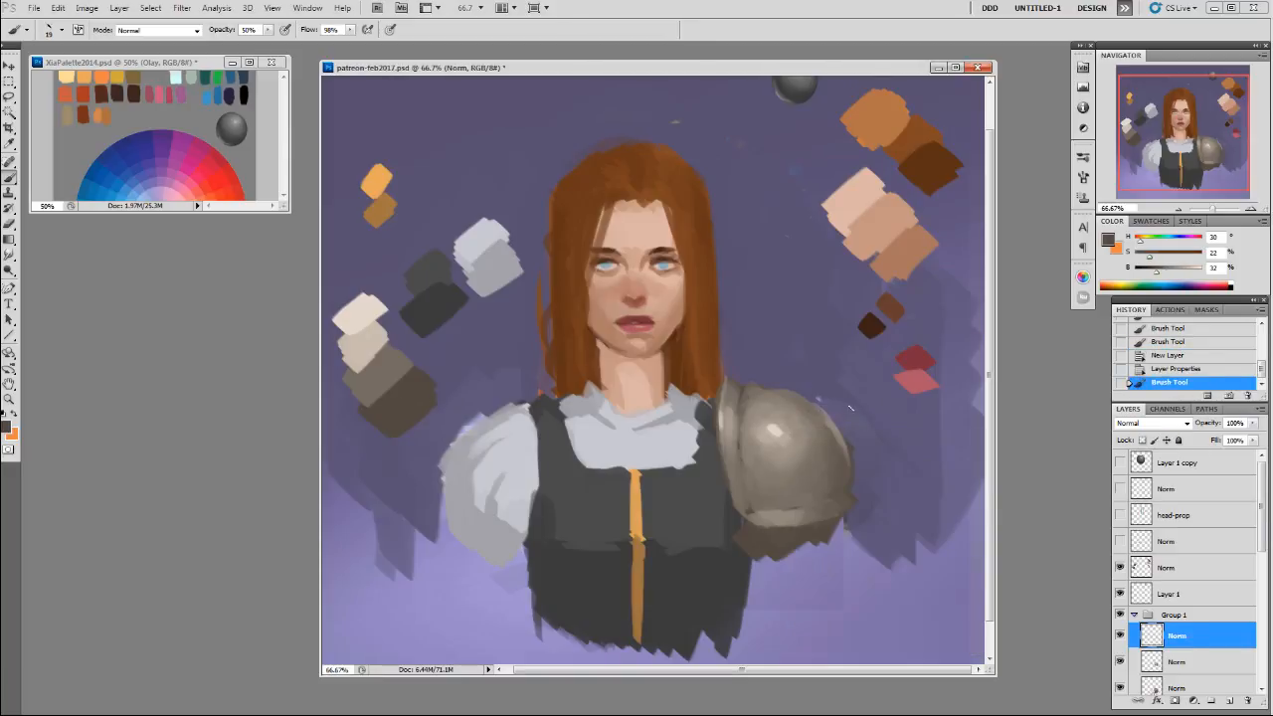
mouse_move(826, 420)
left_mouse_down()
mouse_move(832, 468)
mouse_move(812, 494)
mouse_move(825, 418)
mouse_move(803, 498)
left_mouse_up()
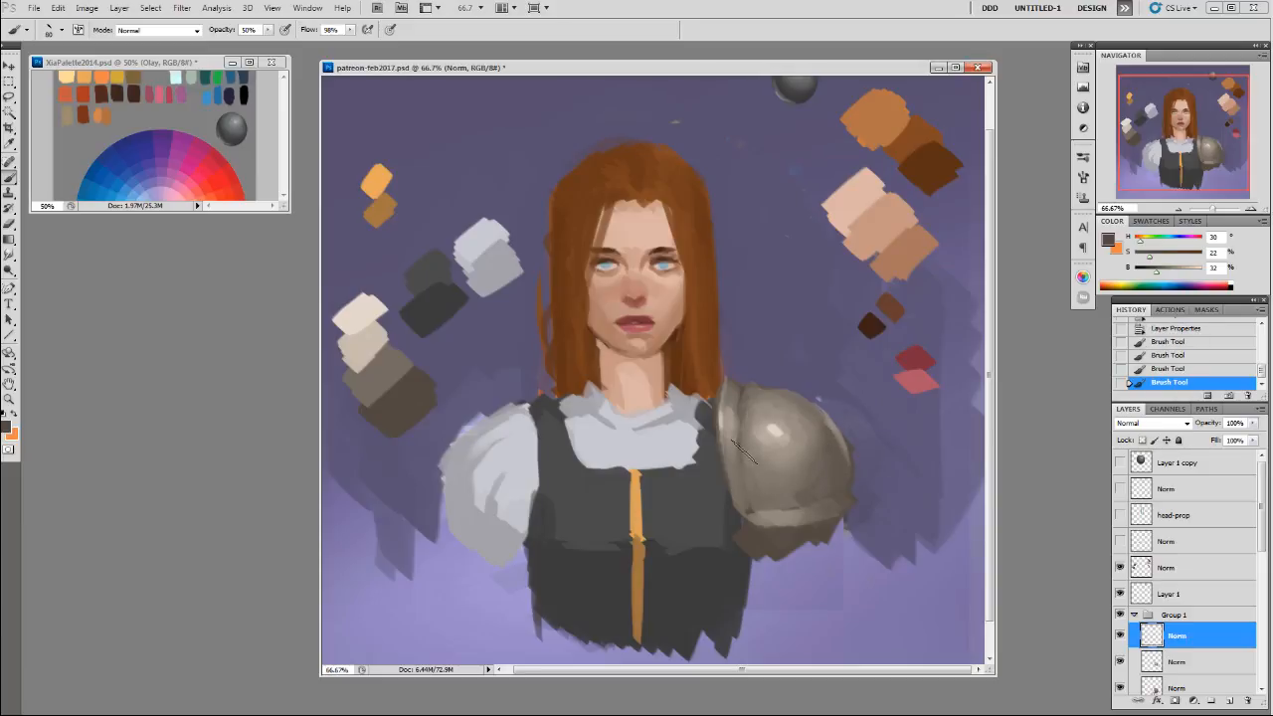
left_click_drag(746, 445, 752, 459)
Blend the new shadows into the plate's front, lower area and upper curve with sampled tones.
left_click(765, 440, "alt")
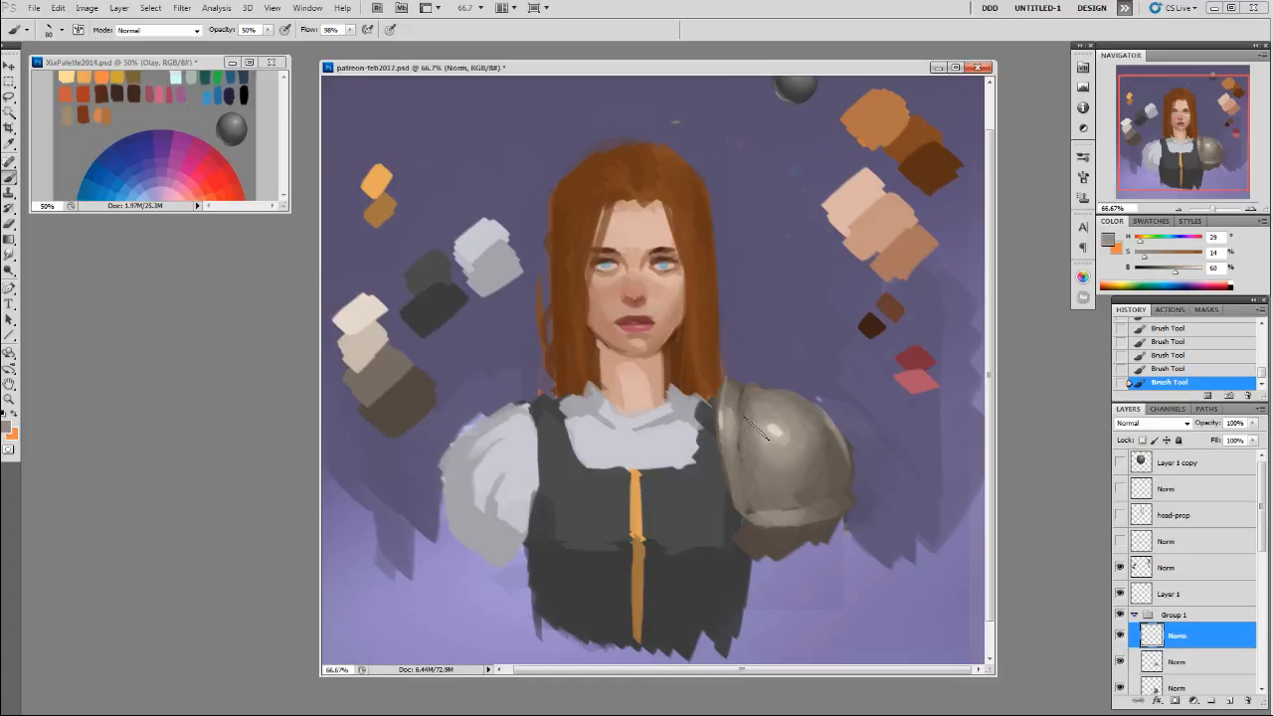
left_click(781, 485, "alt")
left_click(826, 430, "alt")
left_click(799, 418, "alt")
left_click(813, 501, "alt")
Strengthen the dark accents on the armour with the dark brown swatch at 100% opacity and a smaller brush.
left_click(411, 405, "alt")
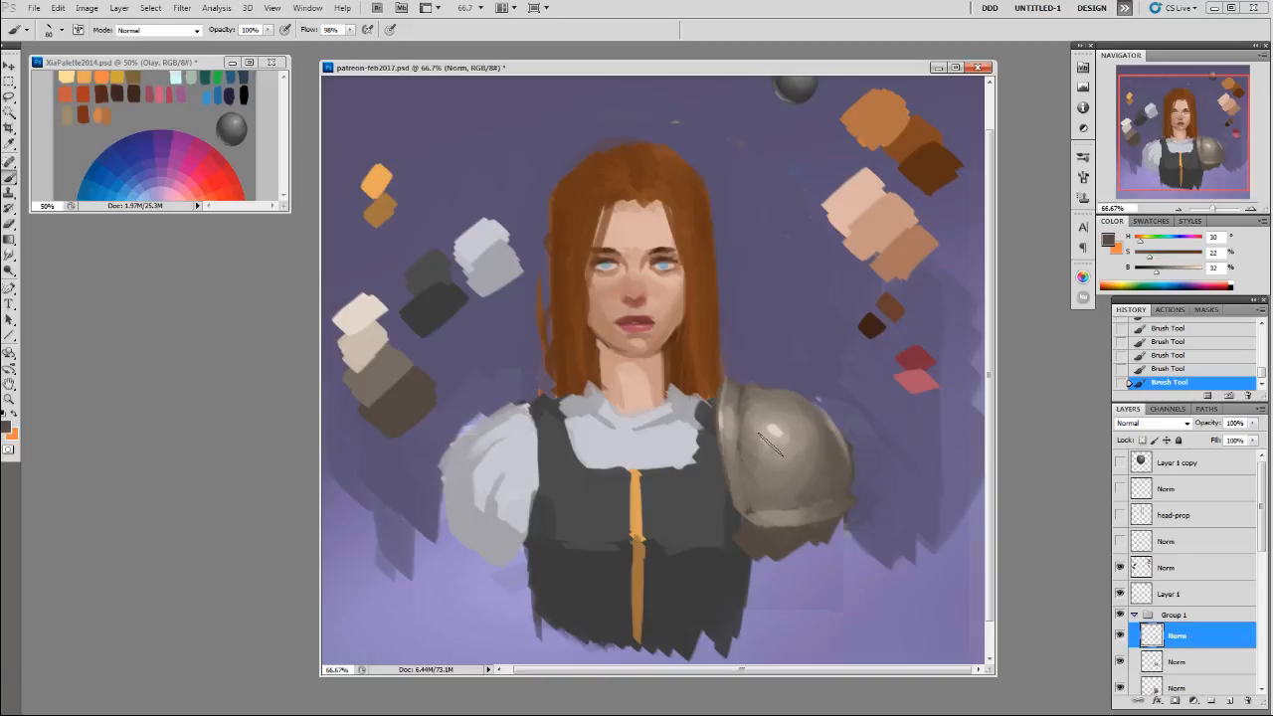
key("bracketleft")
key("bracketleft")
key("bracketleft")
key("bracketleft")
key("0")
Blend the armour's upper outer shadow into the plate at 50% opacity with sampled dark and mid brown-greys.
left_click(827, 435, "alt")
key("bracketright")
key("bracketright")
key("bracketright")
left_click(814, 428, "alt")
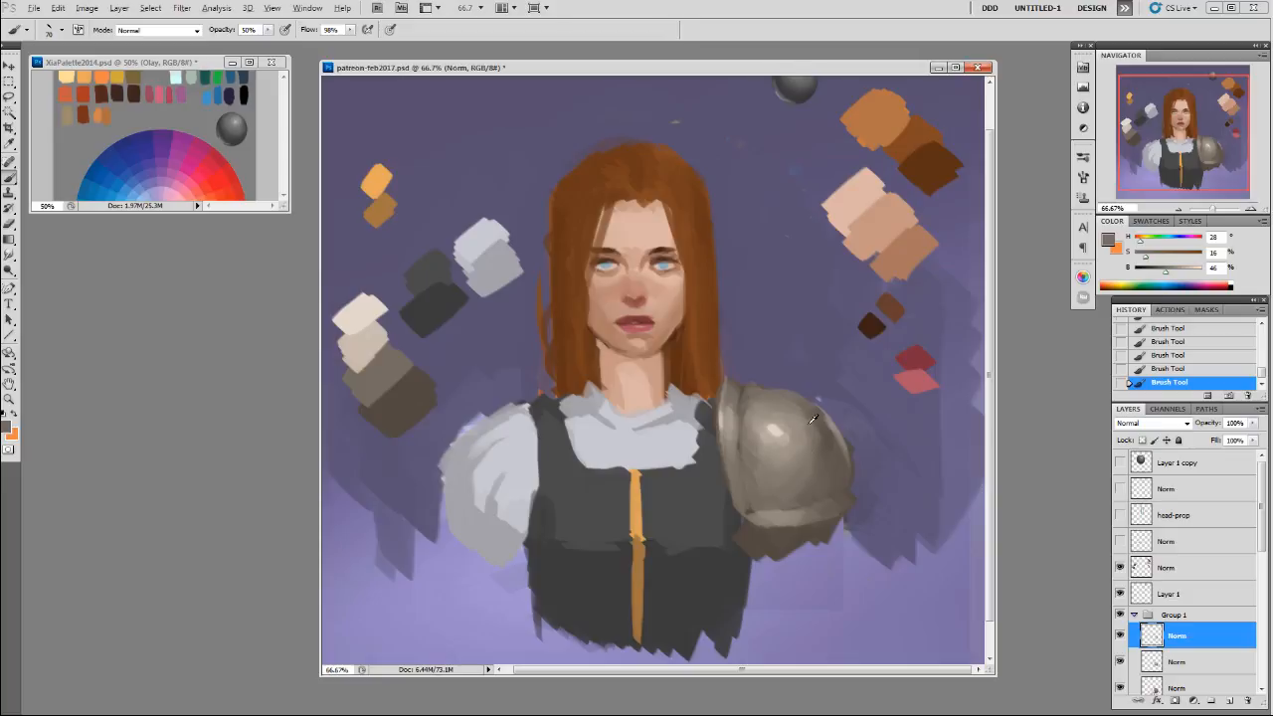
left_click(825, 433, "alt")
left_click_drag(826, 428, 837, 446)
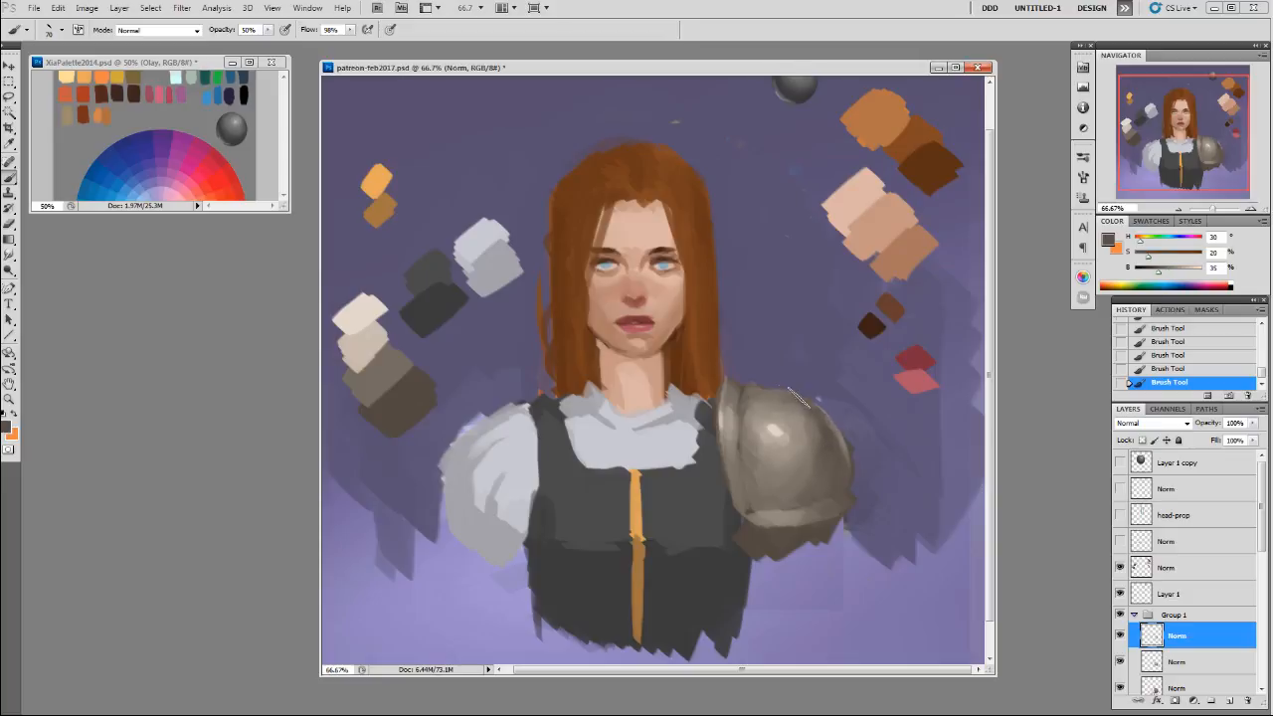
left_click(824, 444, "alt")
left_click_drag(803, 471, 824, 446)
Model the armour's lower outer edge with sampled plate tones and trim its silhouette with sampled background purple.
left_click(837, 493, "alt")
left_click(845, 464, "alt")
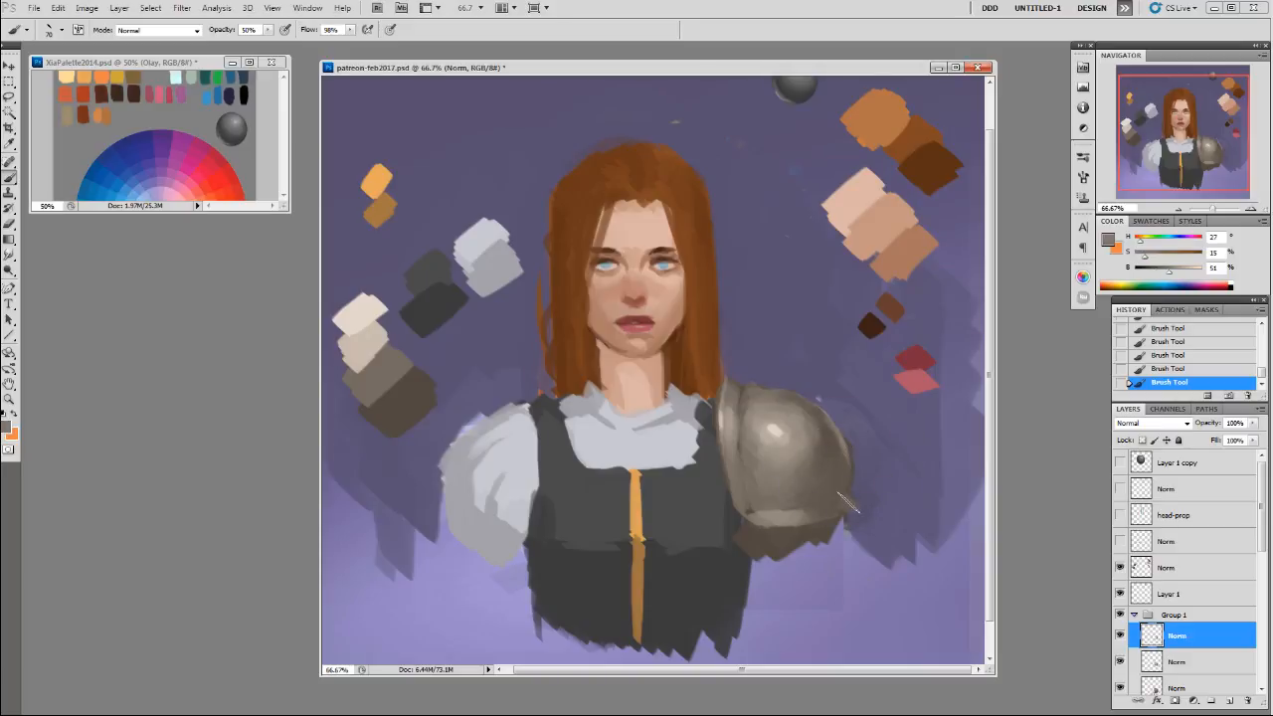
left_click(841, 493, "alt")
left_click(861, 448, "alt")
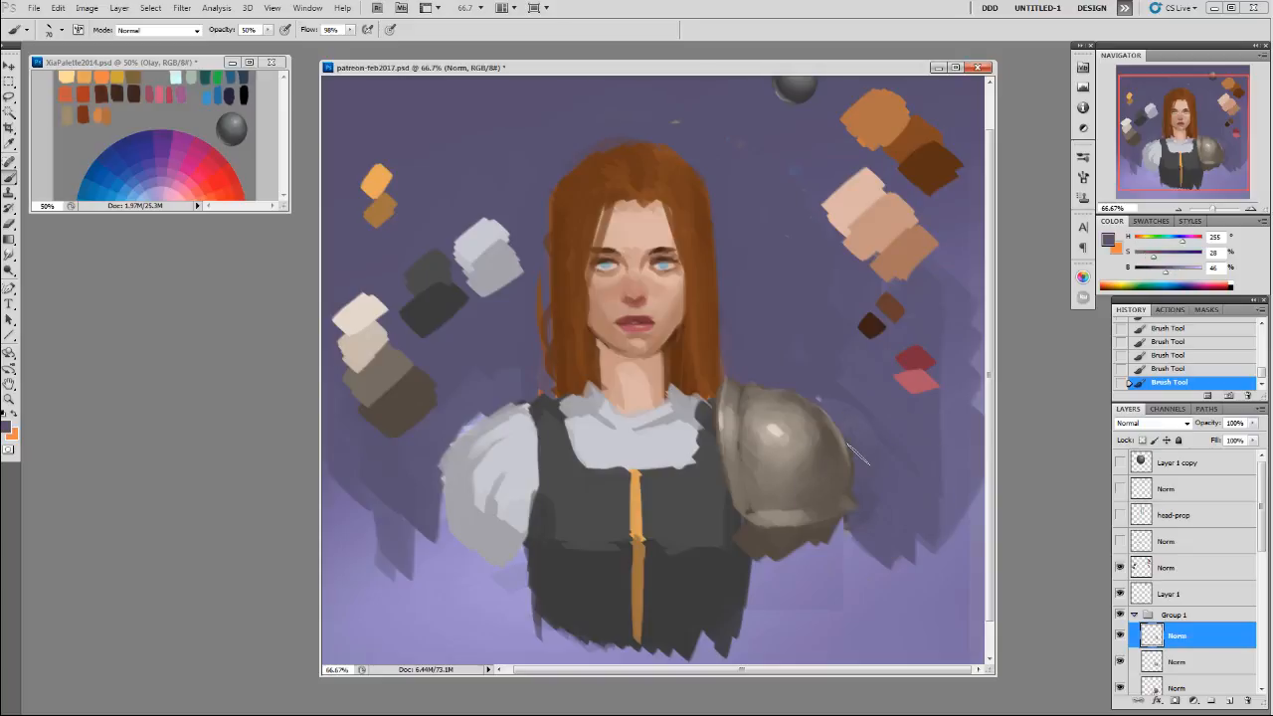
left_click_drag(850, 426, 859, 432)
Define the armour's lower rim with a smaller brush at 100% opacity, using sampled light and dark plate tones.
key("bracketleft")
key("bracketleft")
key("bracketleft")
key("0")
left_click(813, 509, "alt")
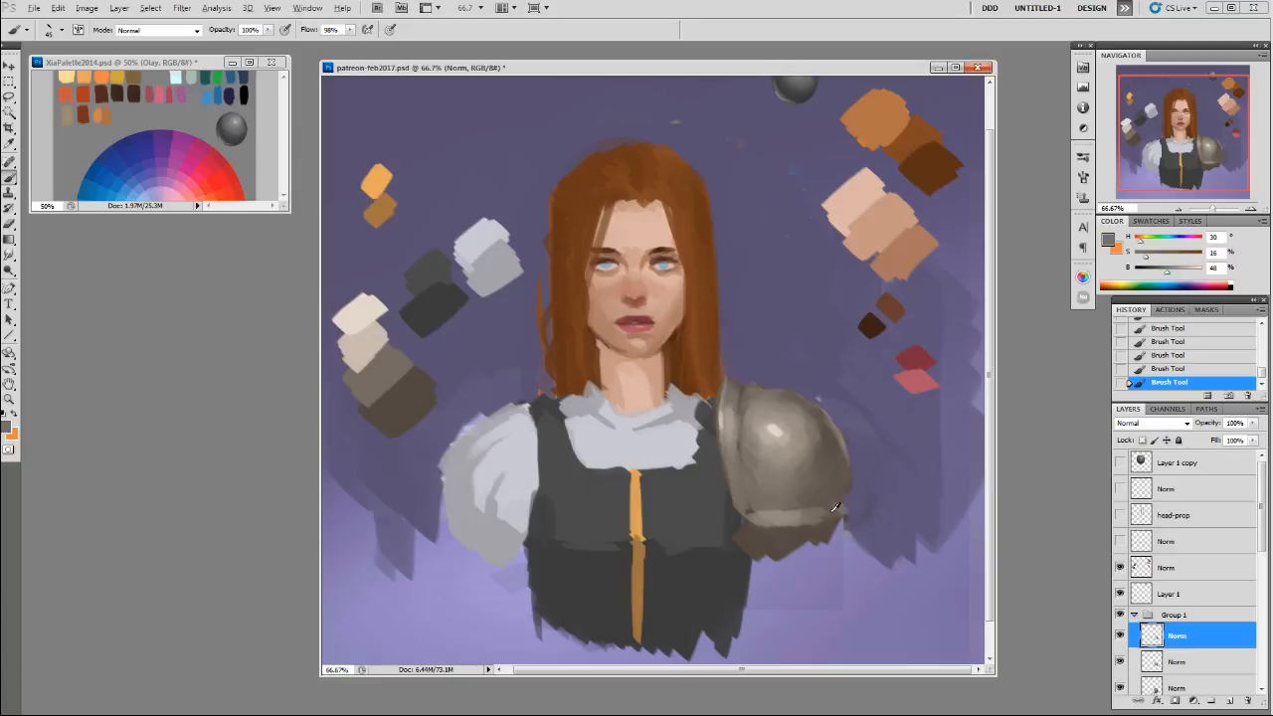
left_click(760, 509, "alt")
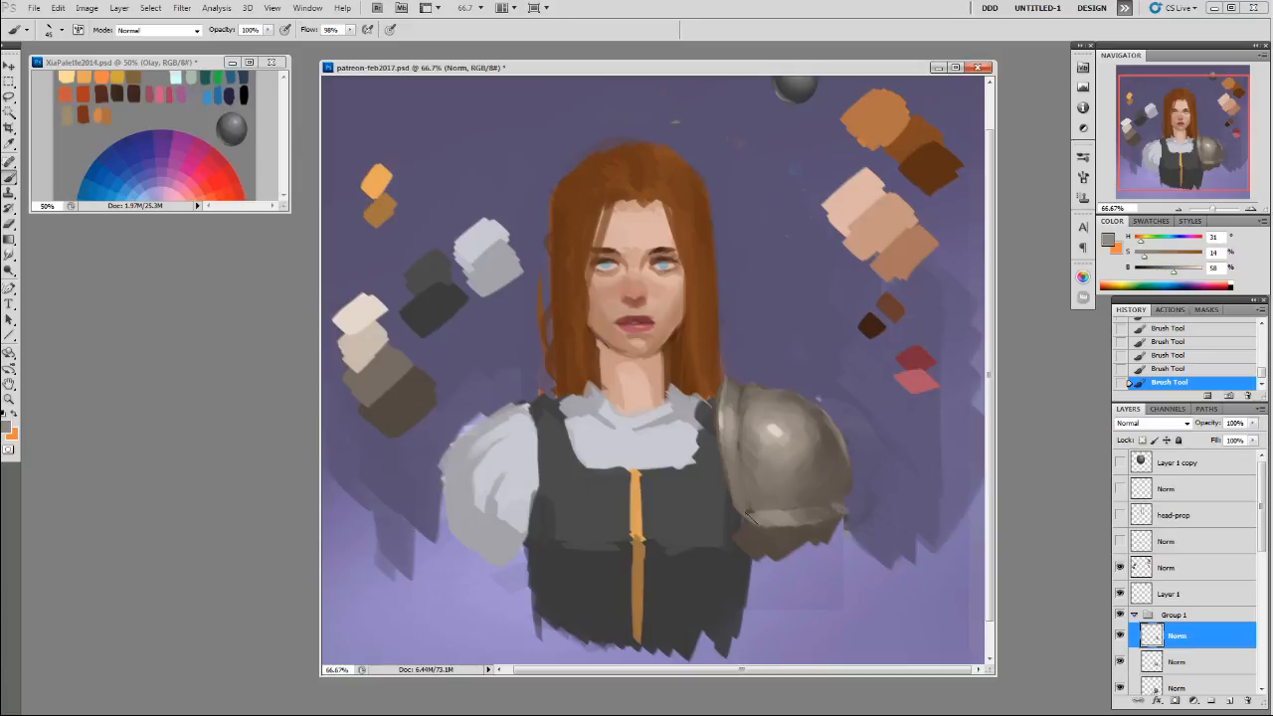
left_click(785, 440, "alt")
left_click(753, 520, "alt")
left_click(796, 515, "alt")
left_click(796, 502, "alt")
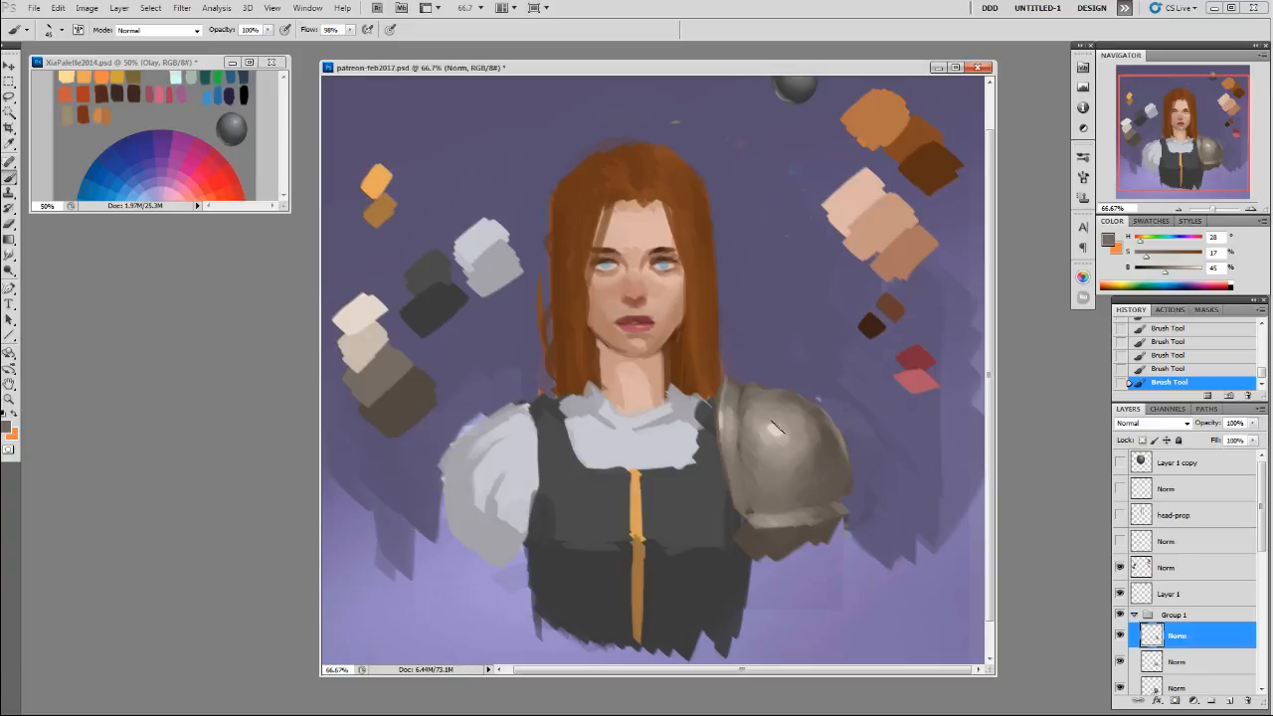
Refine the armour's outer edge and the pointed end of its rim with sampled plate and background tones.
left_click(842, 482, "alt")
left_click(784, 433, "alt")
left_click(777, 426, "alt")
left_click(835, 487, "alt")
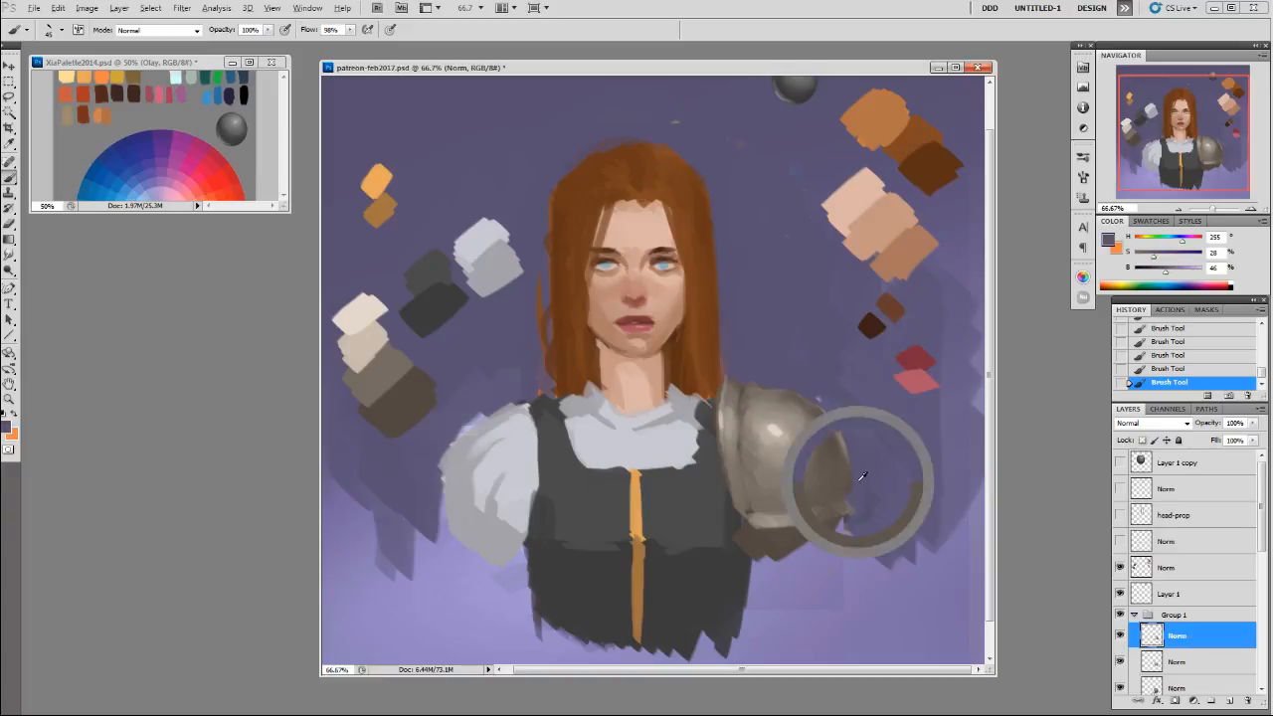
left_click(840, 504, "alt")
left_click(845, 512, "alt")
left_click(835, 506, "alt")
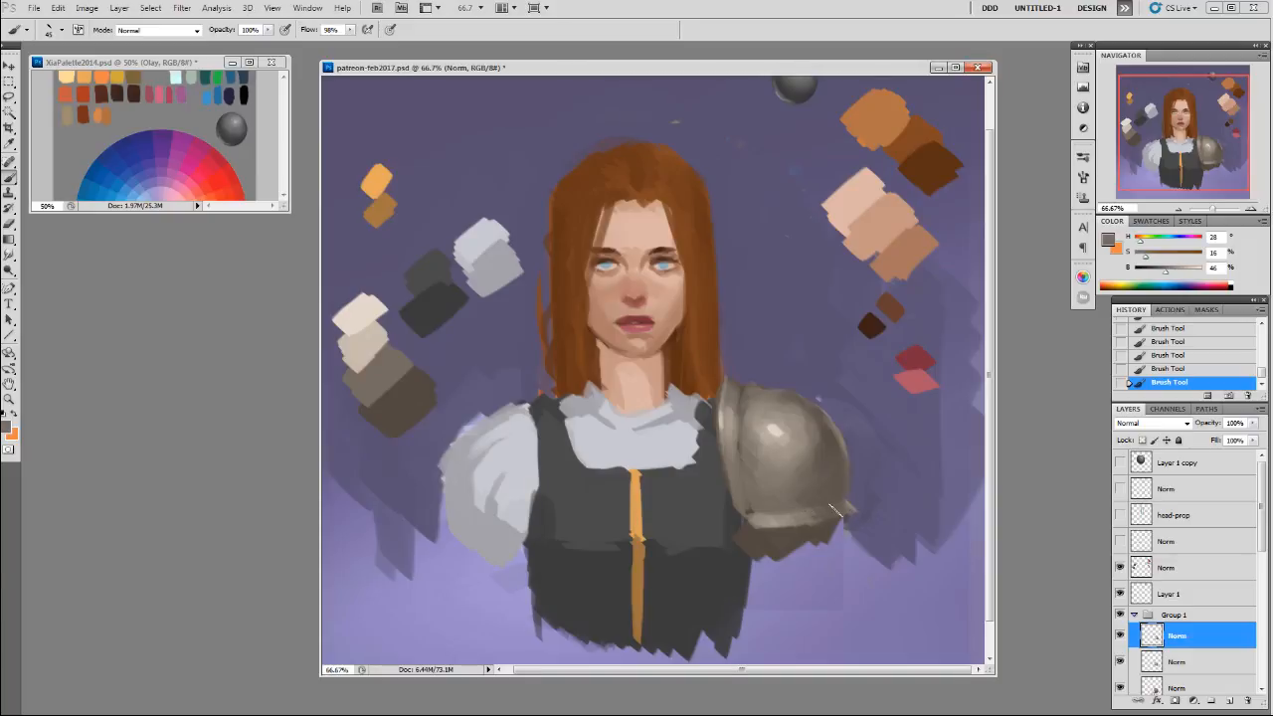
left_click(807, 511, "alt")
Select the second layer in Group 1 and reshape the upper lip and area below the nose with sampled skin tones.
left_click(1173, 660)
left_click(1119, 661)
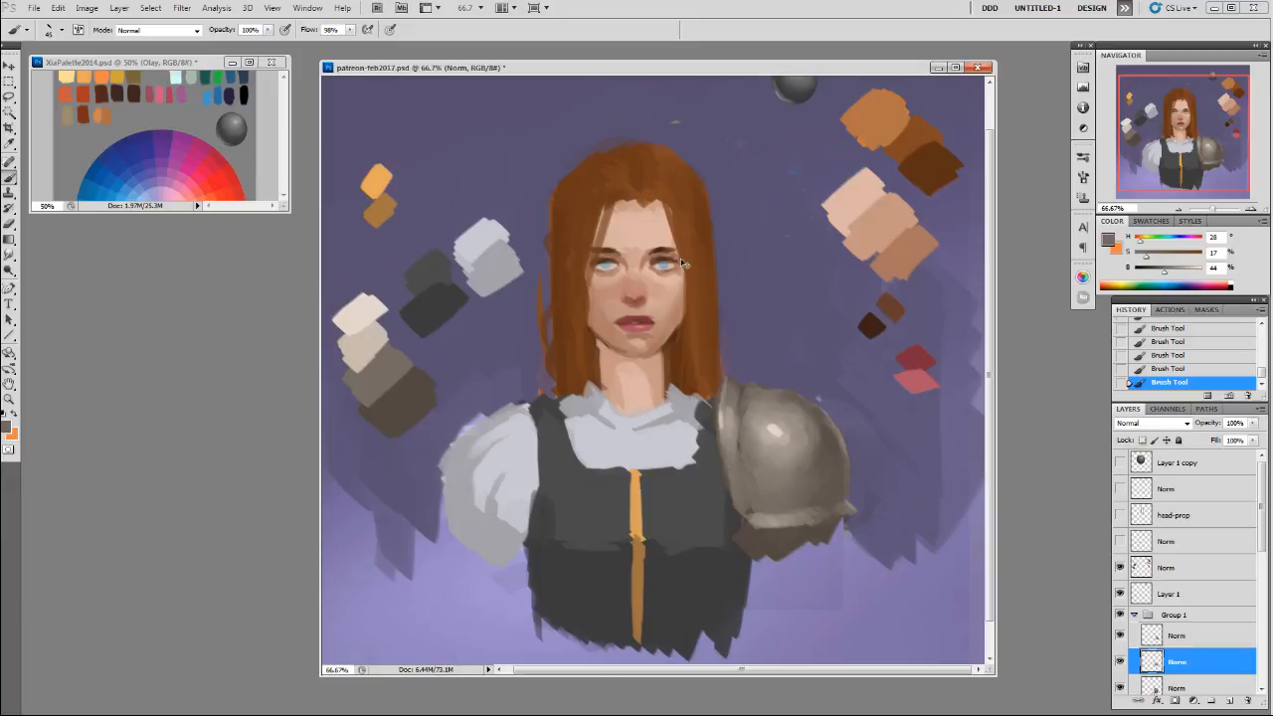
key("ctrl+plus")
left_click_drag(823, 381, 812, 432)
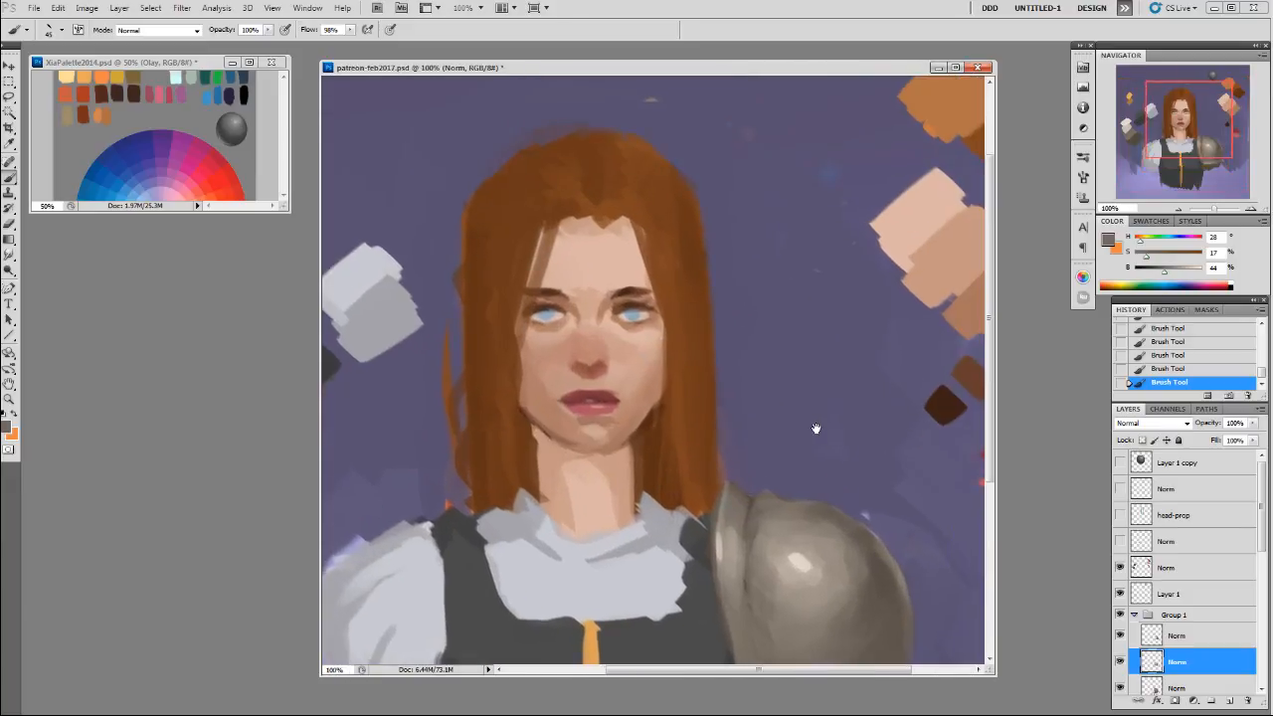
left_click(640, 320, "alt")
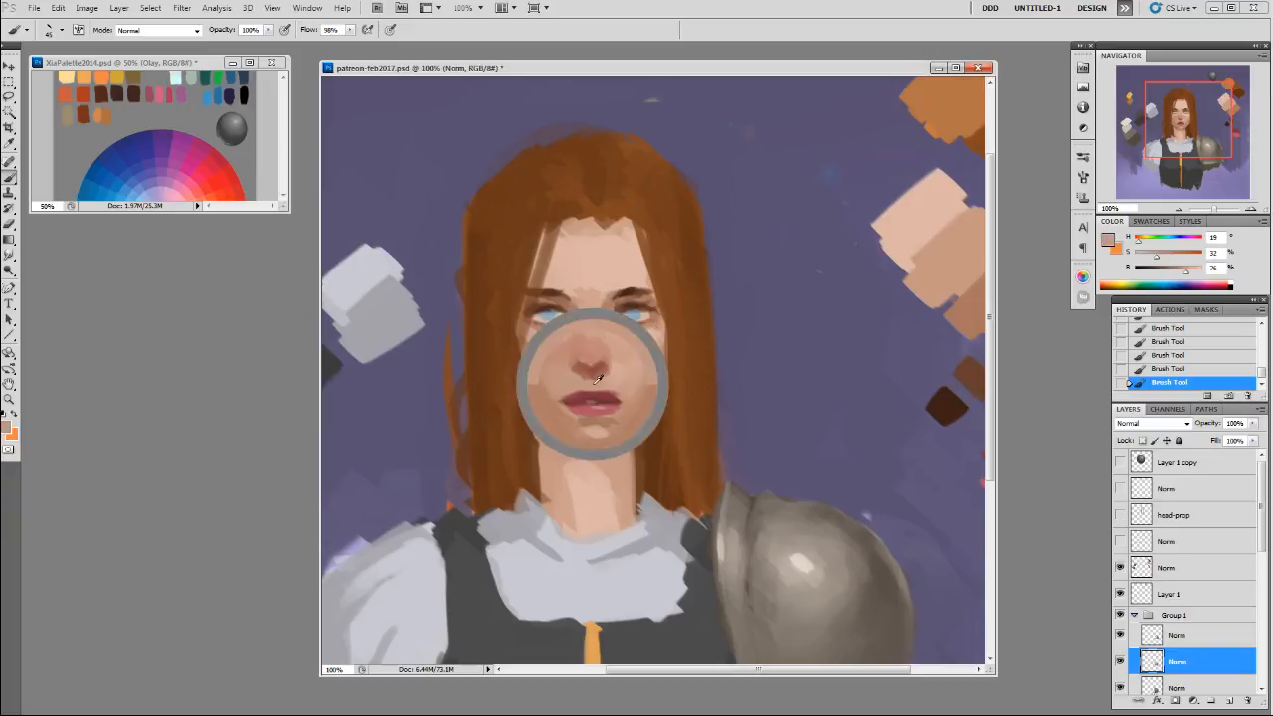
left_click(616, 375, "alt")
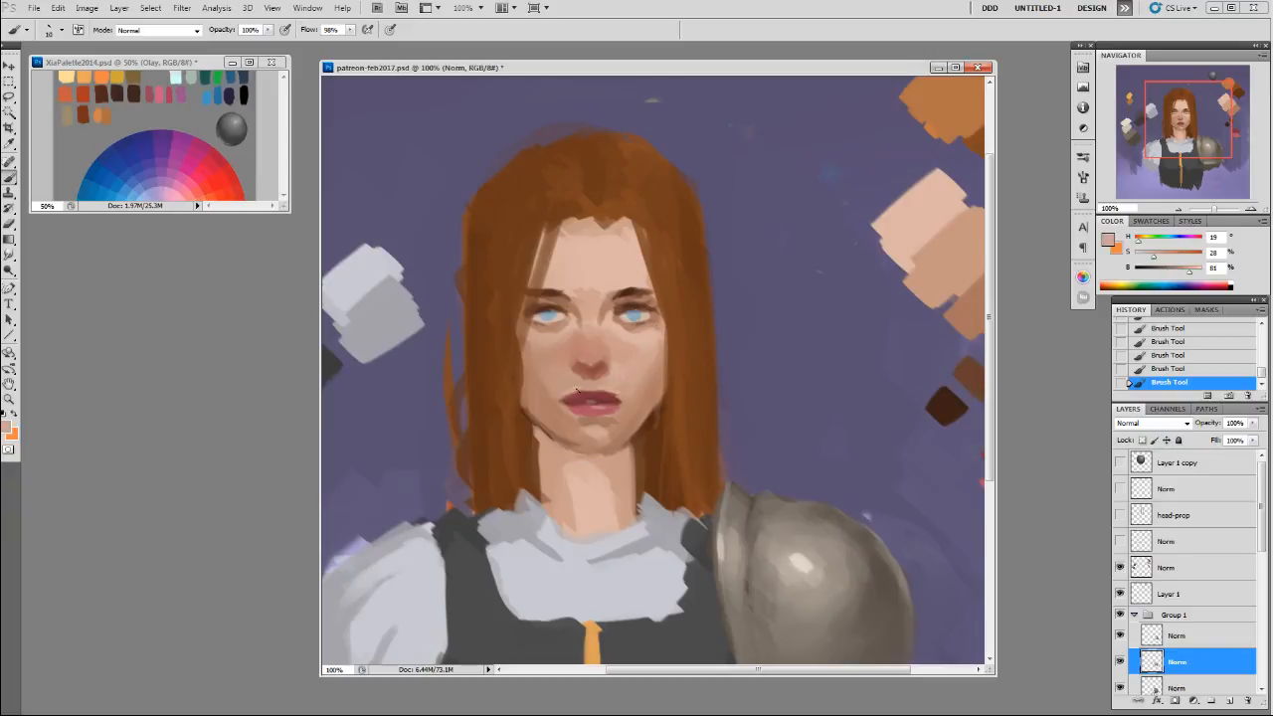
left_click_drag(585, 380, 575, 380)
left_click(559, 396, "alt")
left_click(585, 381, "alt")
Redraw both eyebrows darker and more angled with sampled dark brown, cleaning their edges with sampled skin tones.
left_click(647, 293, "alt")
left_click(643, 286, "alt")
left_click(641, 287, "alt")
left_click(532, 285, "alt")
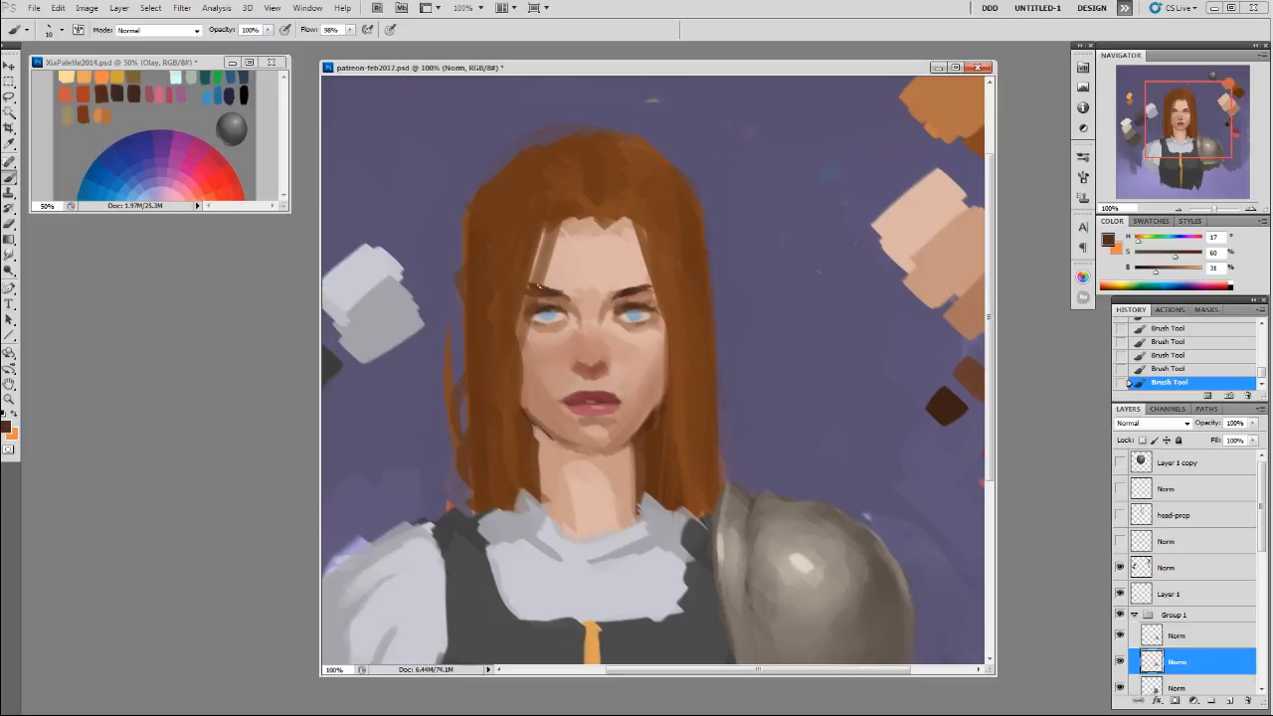
left_click(531, 289, "alt")
left_click(547, 296, "alt")
Repaint the iris and upper lid of the eye nearer the armour with sampled grey-blue and brown tones.
left_click(652, 311, "alt")
left_click(633, 314, "alt")
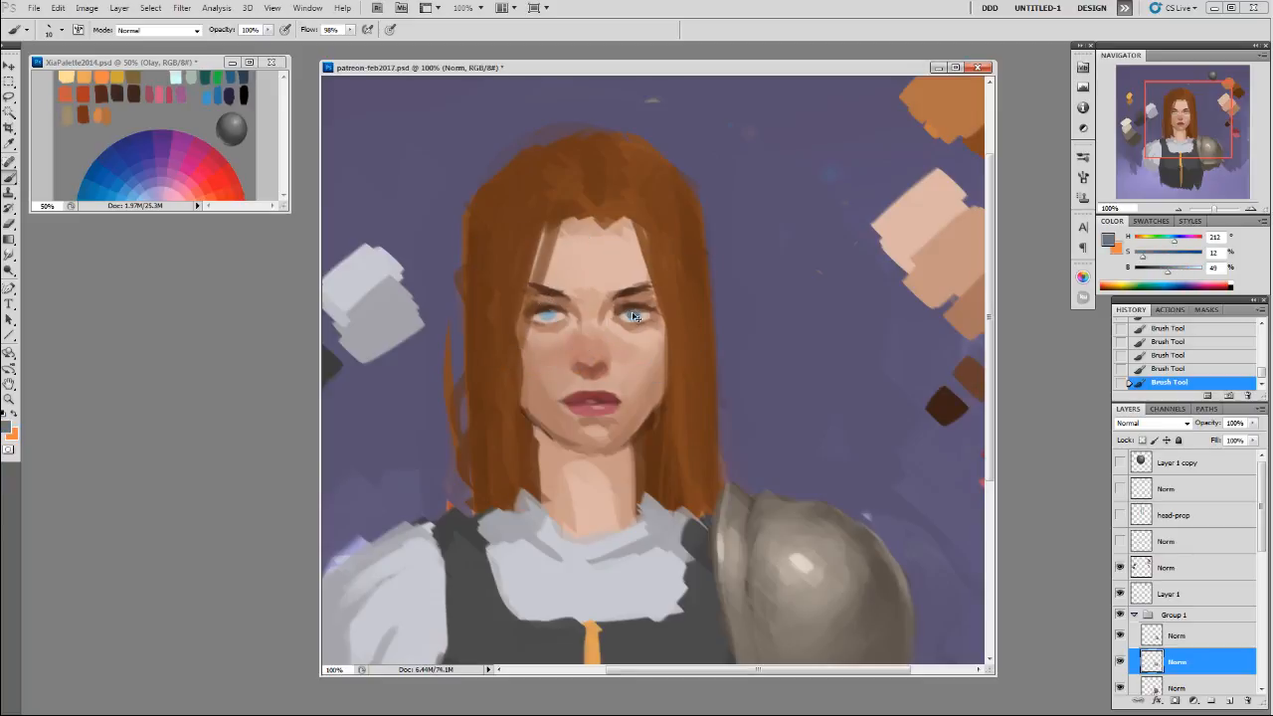
left_click(644, 304, "alt")
left_click(640, 316, "alt")
left_click(640, 306, "alt")
left_click(641, 316, "alt")
Repaint the iris and lid of the eye away from the armour and touch up both inner eye corners with sampled tones.
left_click(549, 312, "alt")
left_click(550, 314, "alt")
left_click(547, 313, "alt")
left_click(551, 300, "alt")
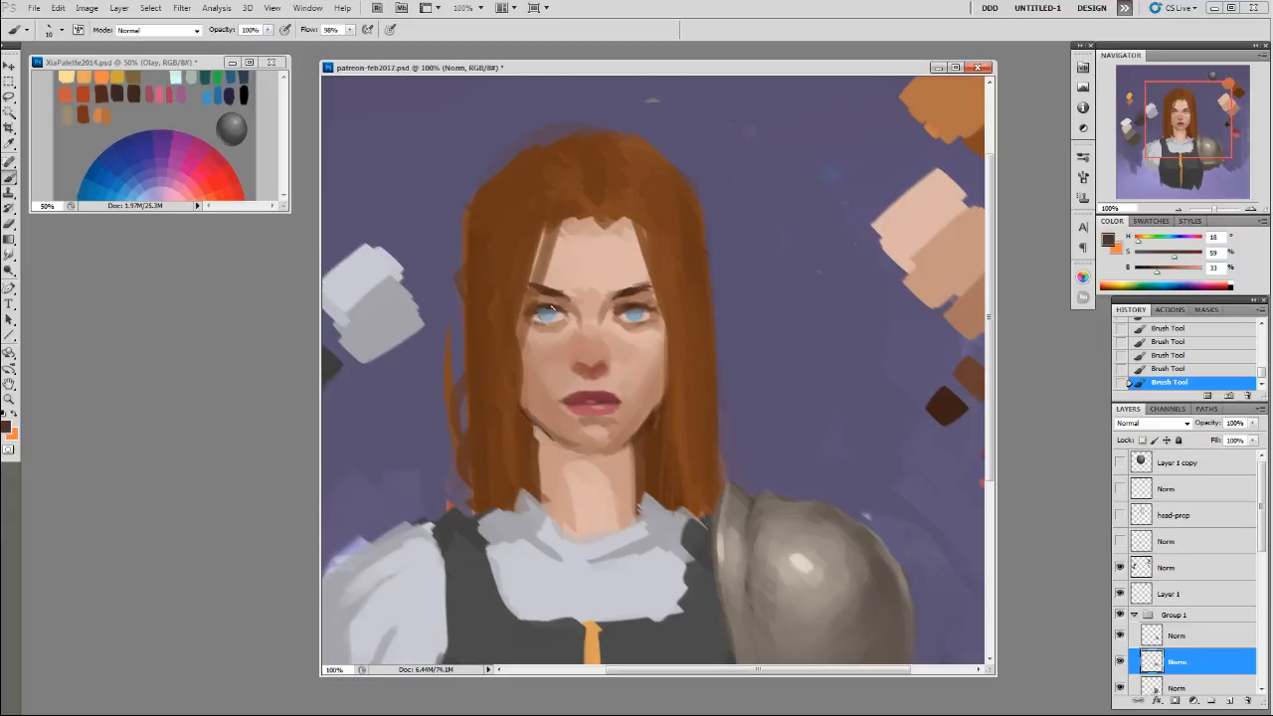
left_click(555, 283, "alt")
left_click(537, 310, "alt")
left_click(625, 314, "alt")
left_click(617, 314, "alt")
Sharpen the nostrils and underside of the nose with sampled dark brown and surrounding skin tones.
left_click(601, 372, "alt")
left_click(578, 376, "alt")
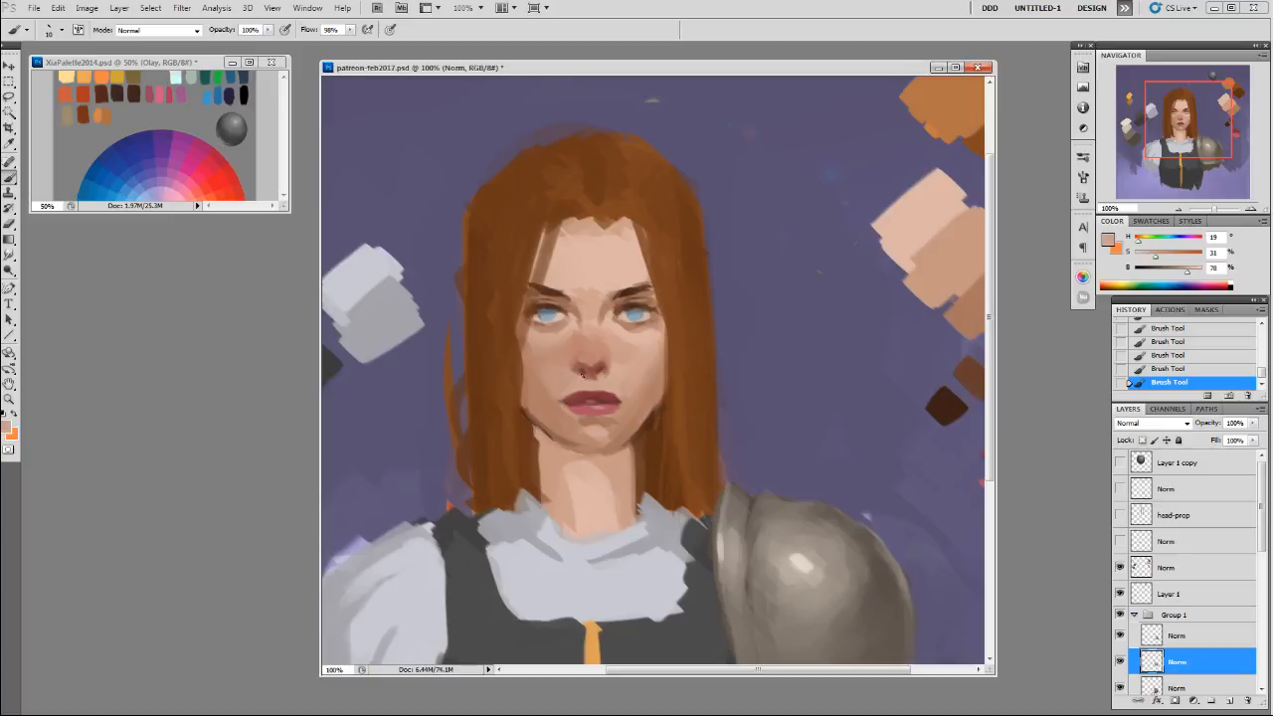
left_click(584, 364, "alt")
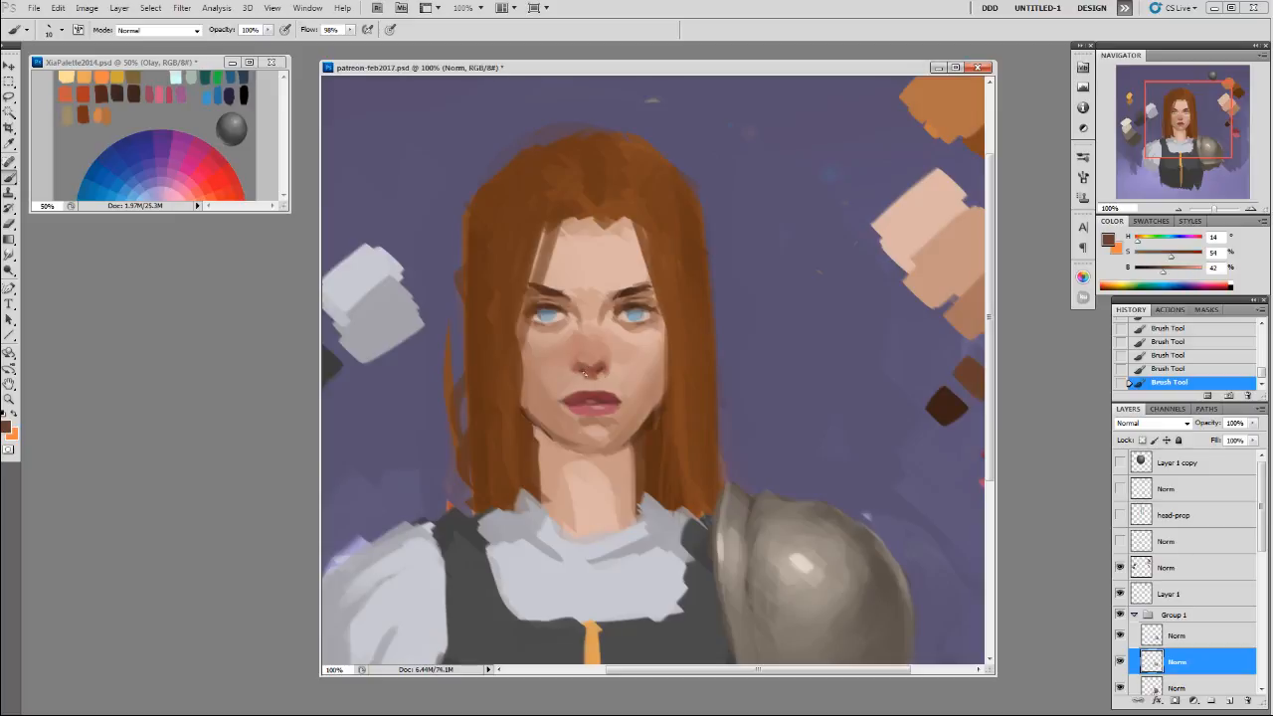
left_click(601, 350, "alt")
left_click(609, 362, "alt")
Blend the nose tip and wings at 50% opacity, and rework the nose's sides at 100% with sampled skin tones.
key("5")
left_click(592, 364, "alt")
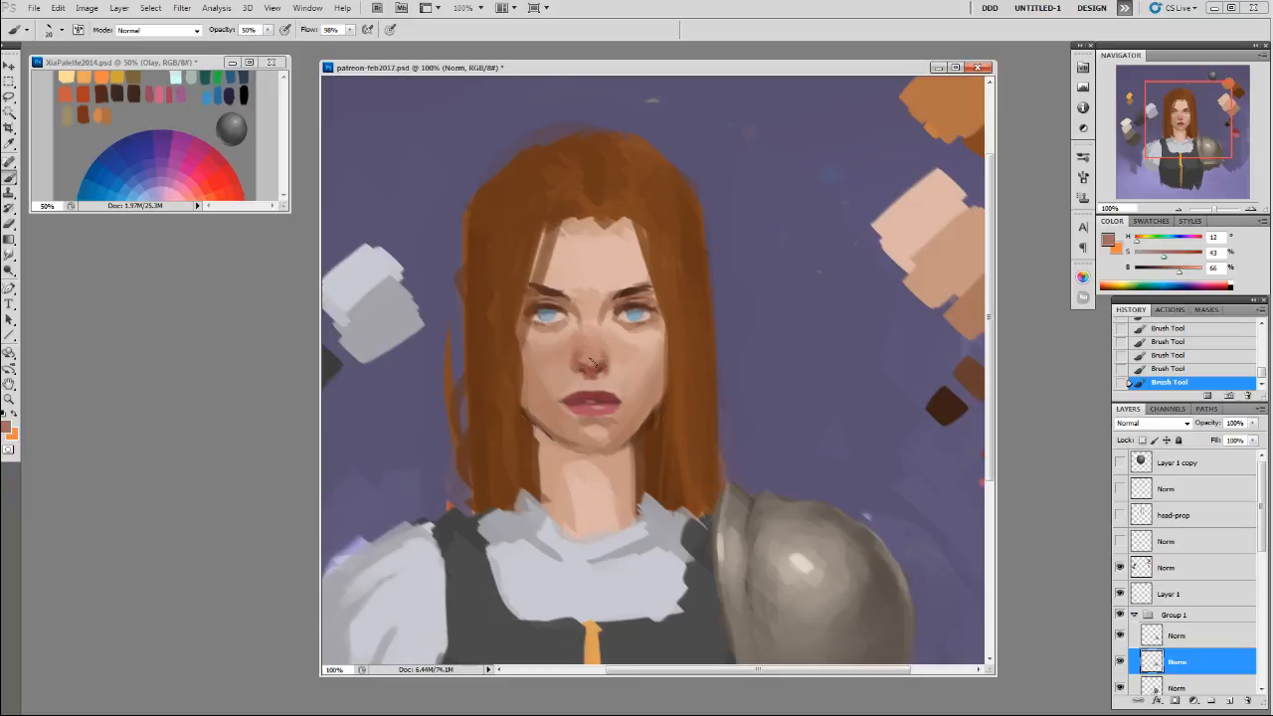
left_click(582, 360, "alt")
key("0")
left_click(571, 359, "alt")
left_click(607, 345, "alt")
left_click(605, 336, "alt")
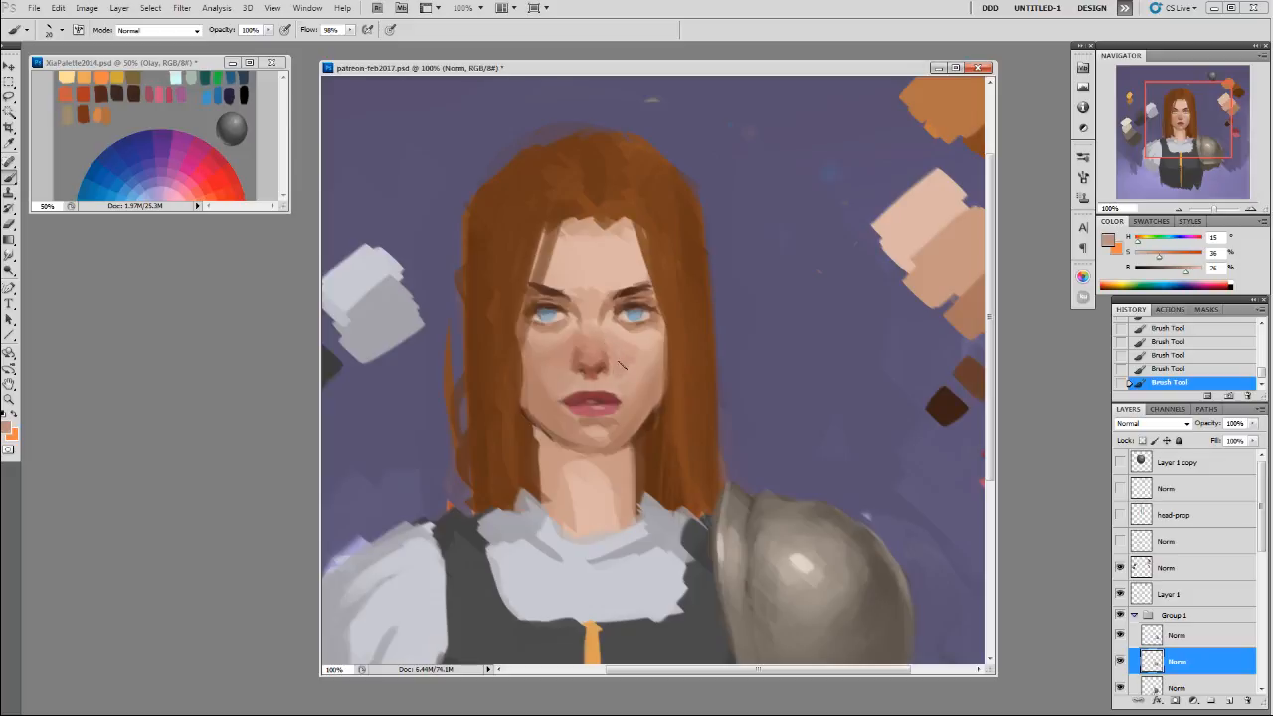
Blend the skin beside the nose and across the cheek with a larger brush and sampled skin tones.
left_click(604, 378, "alt")
left_click(609, 360, "alt")
left_click(616, 324, "alt")
right_click(616, 324)
key("Return")
key("bracketright")
key("bracketright")
left_click_drag(607, 336, 648, 349)
left_click(628, 373, "alt")
left_click(573, 375, "alt")
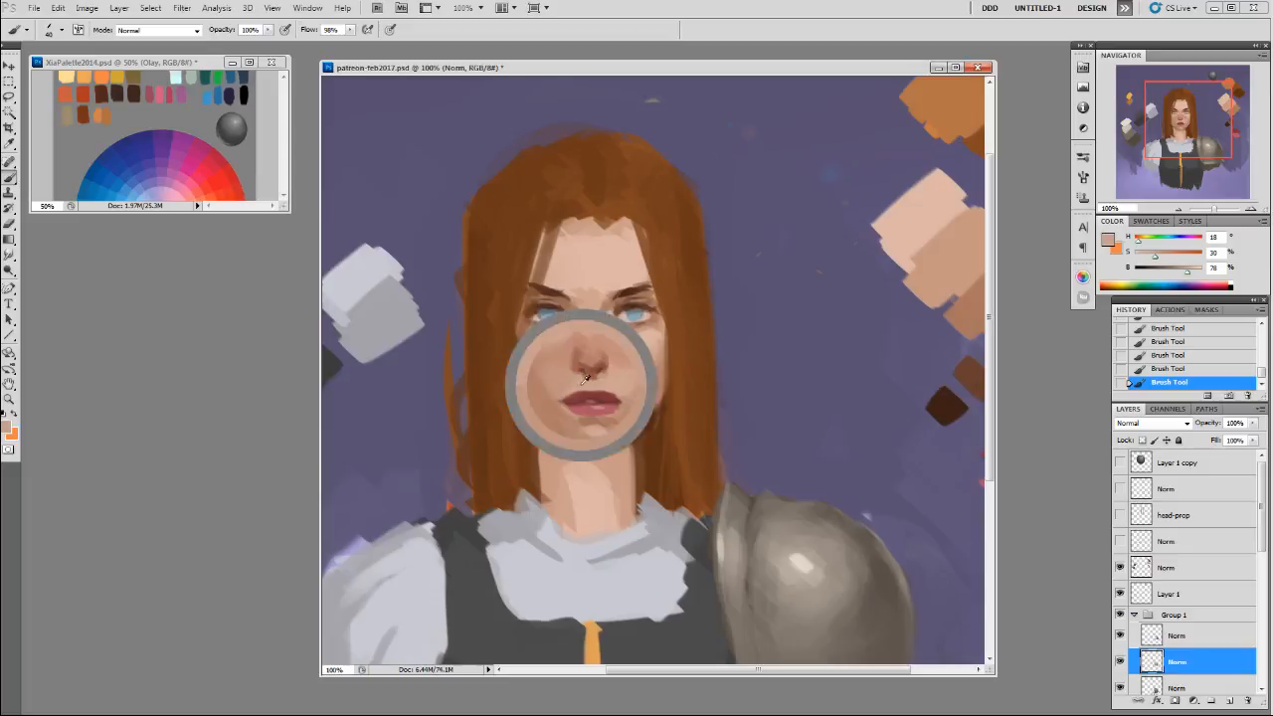
Adjust the brush tip and enlarge it to repaint the under-eye areas and nose bridge with sampled skin tones.
right_click(602, 314)
double_click(694, 404)
left_click(555, 326, "alt")
key("bracketright")
key("bracketright")
key("bracketright")
left_click(569, 339, "alt")
left_click(643, 329, "alt")
left_click(604, 323, "alt")
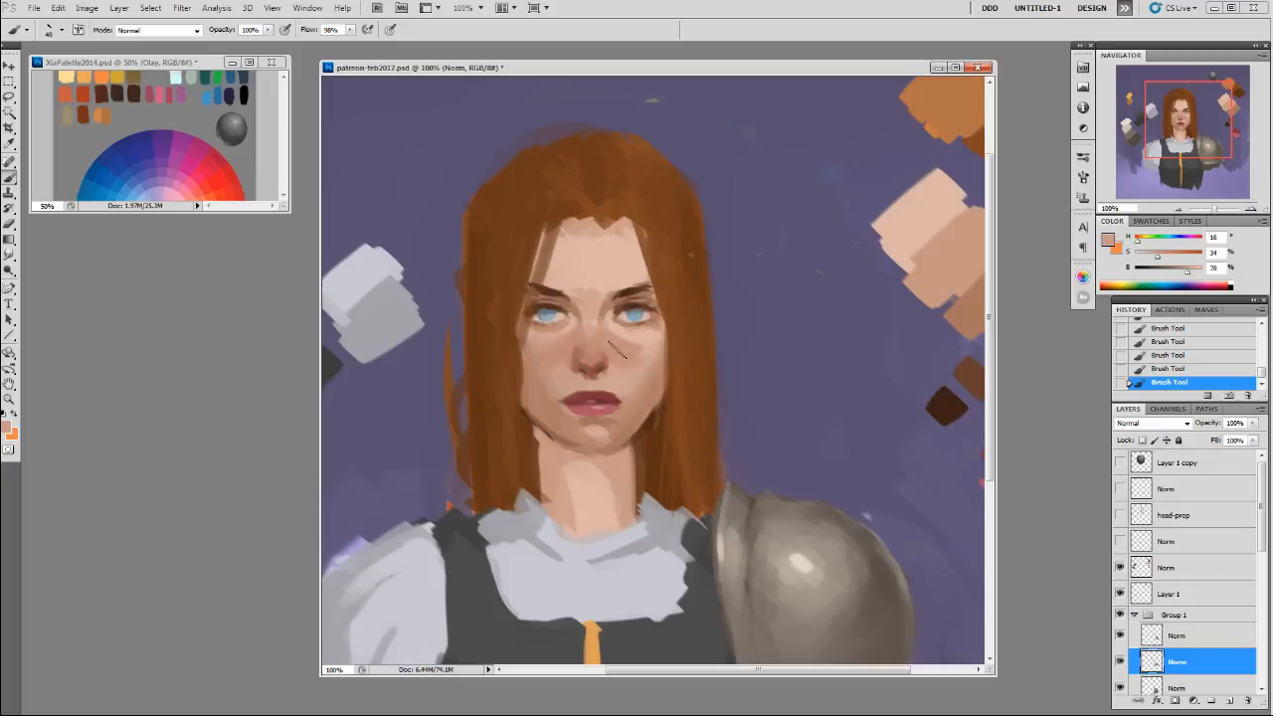
Model the inner eye sockets and both cheeks with sampled shadow and mid skin tones.
left_click(578, 313, "alt")
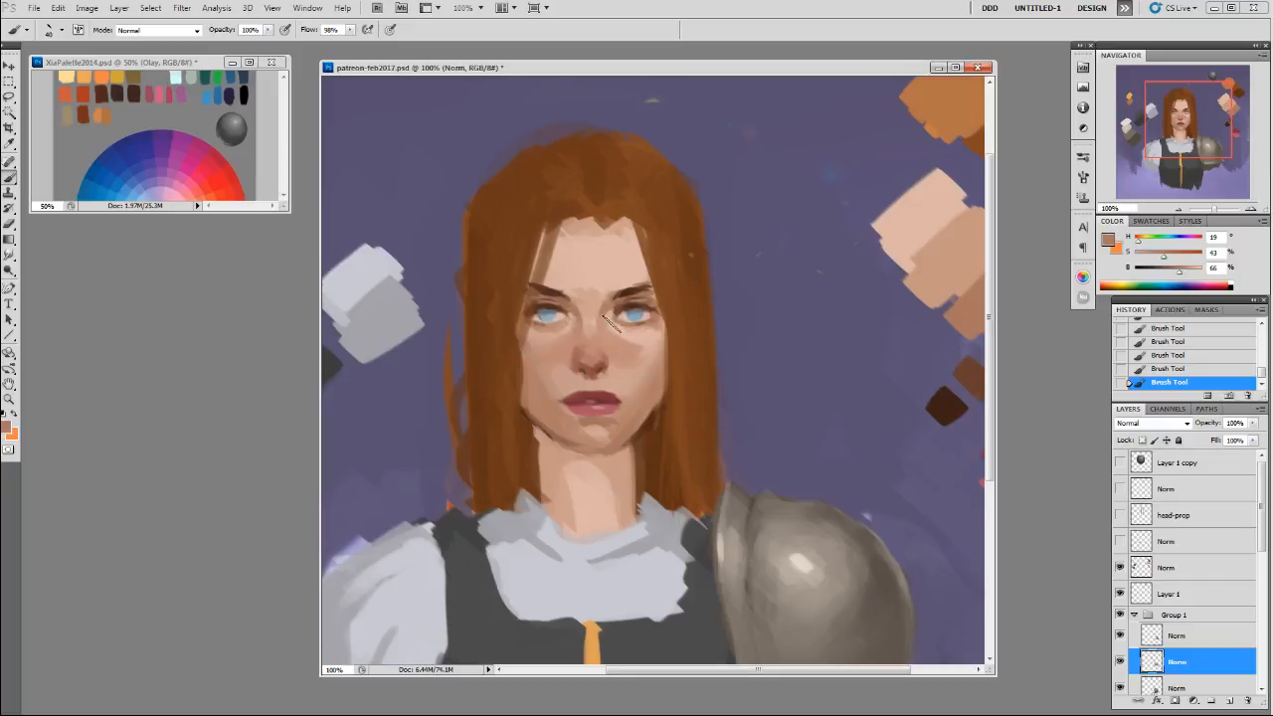
left_click(653, 349, "alt")
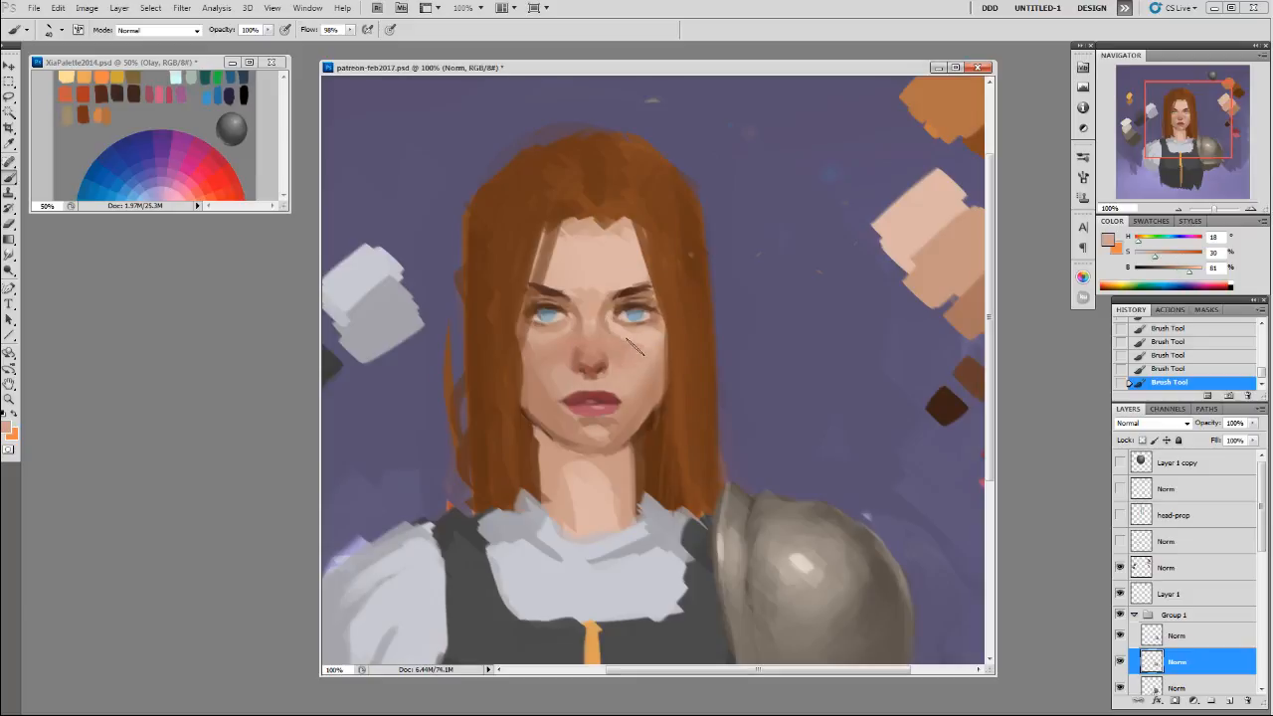
left_click(558, 351, "alt")
right_click(563, 377)
double_click(667, 463)
left_click(526, 346, "alt")
left_click(641, 342, "alt")
Switch to the 19 px angled brush tip, enlarge it and shade the cheek's side towards the mouth with sampled skin tones.
key("bracketleft")
key("bracketleft")
left_click(667, 375, "alt")
right_click(667, 363)
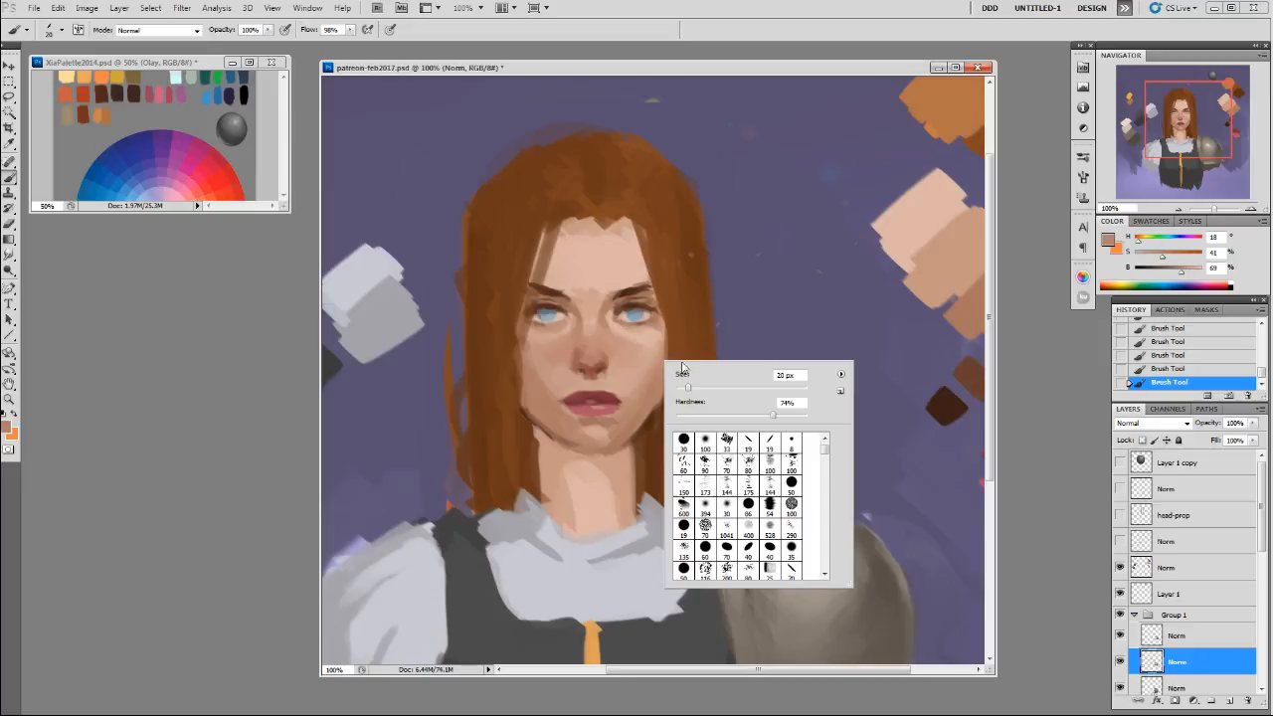
left_click(746, 443)
left_click_drag(765, 302, 775, 300)
key("bracketright")
left_click(634, 398, "alt")
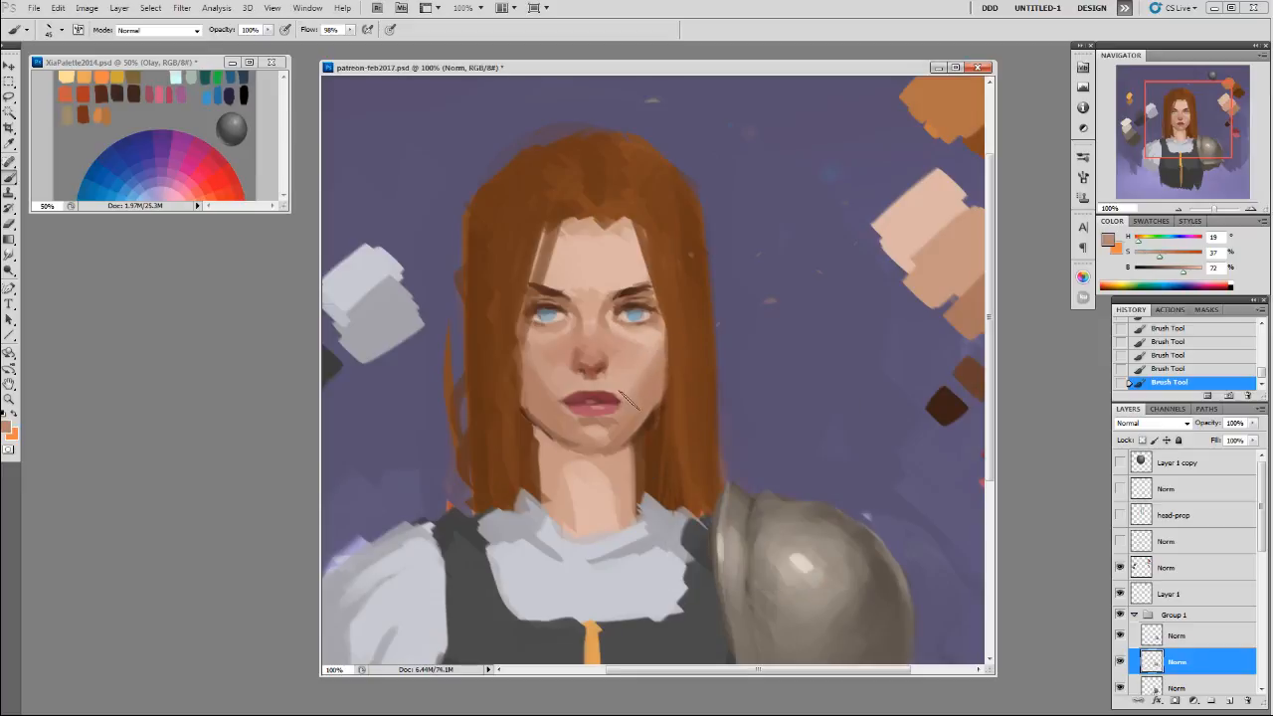
Model the lower cheeks and clean up both sides of the jawline with sampled skin and shadow tones.
left_click(630, 375, "alt")
left_click(543, 382, "alt")
left_click(541, 404, "alt")
mouse_move(637, 432)
left_mouse_down()
mouse_move(656, 409)
mouse_move(634, 434)
left_mouse_up()
left_click(635, 432, "alt")
left_click(552, 437, "alt")
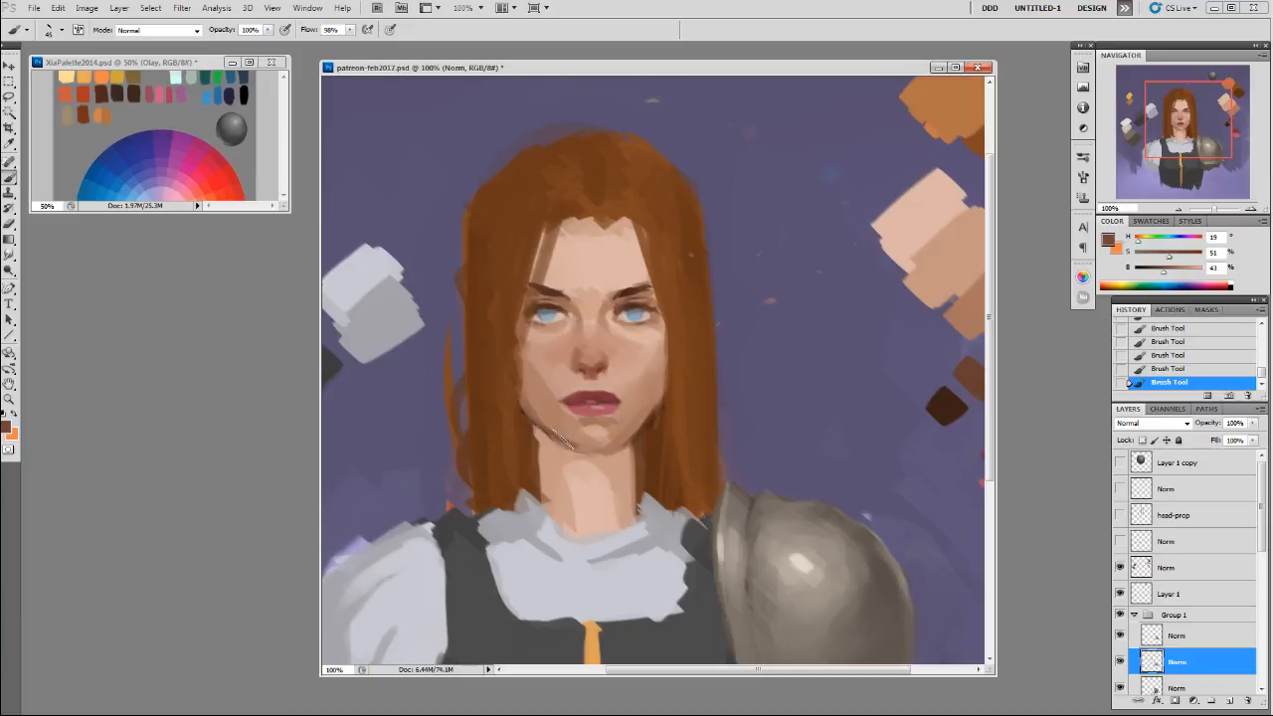
left_click(535, 421, "alt")
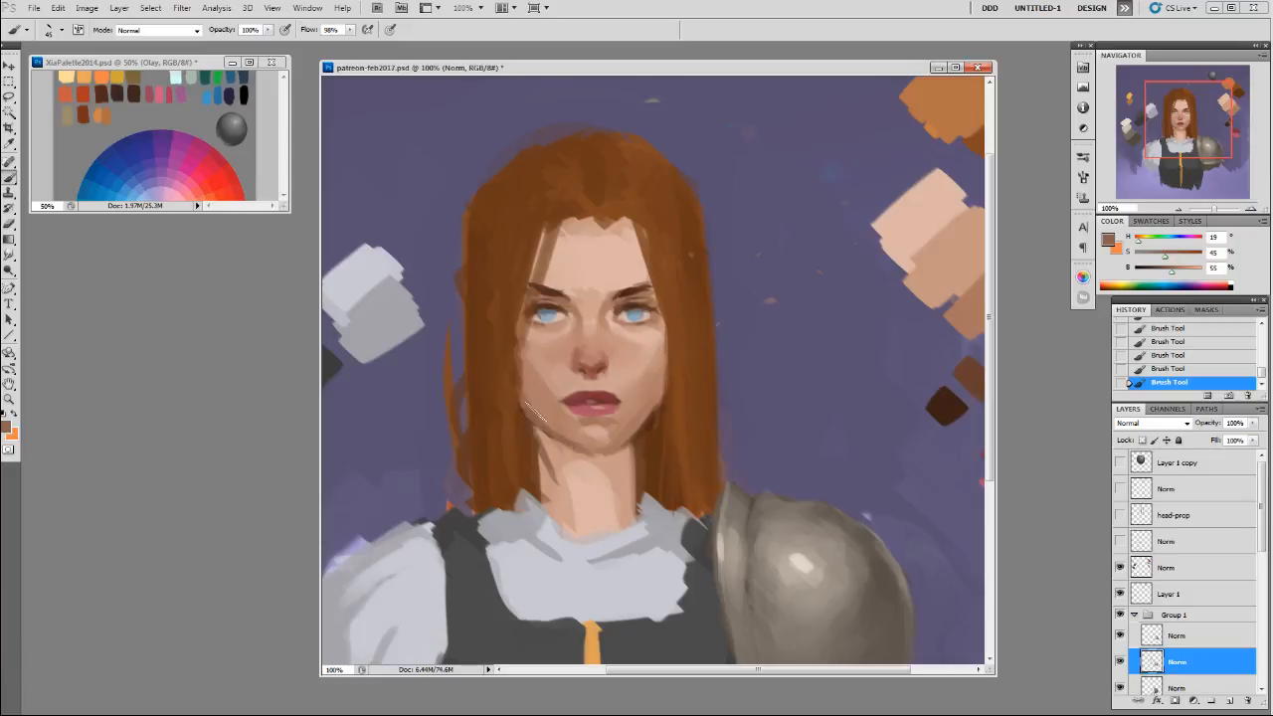
left_click(552, 429, "alt")
left_click(636, 433, "alt")
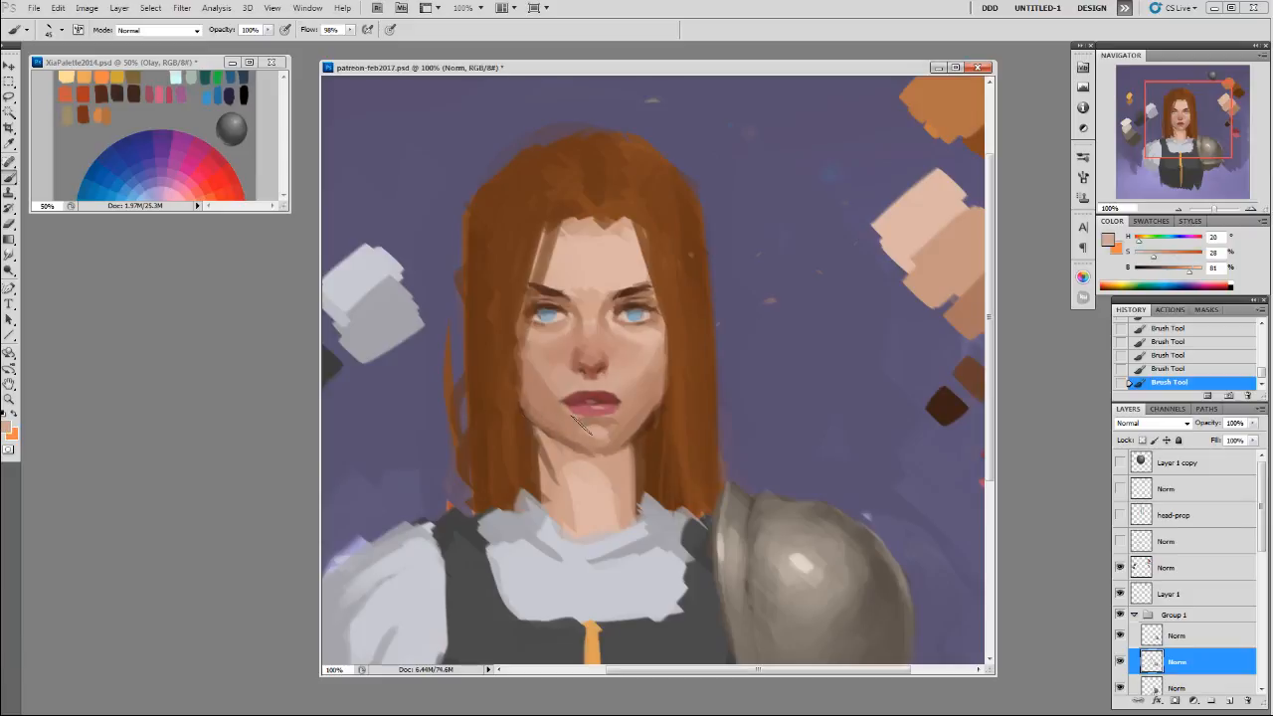
Rework the chin, the area below the lower lip and the upper lip's edge with sampled skin and lip tones.
left_click(597, 414, "alt")
left_click(601, 447, "alt")
left_click(584, 416, "alt")
left_click(565, 395, "alt")
left_click(608, 390, "alt")
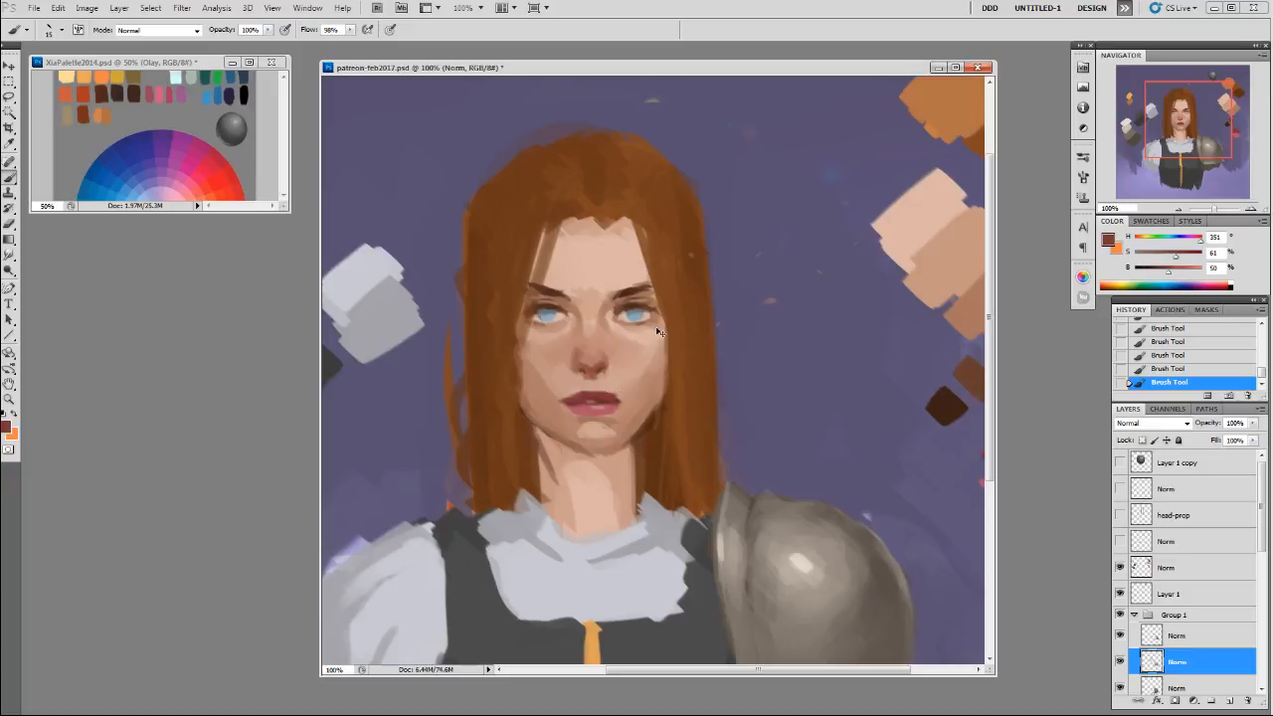
Refine the shape of both eyebrows and upper eyelids with sampled brown and skin tones.
key("ctrl+minus")
left_click_drag(764, 336, 766, 328)
left_click(676, 289, "alt")
left_click(658, 294, "alt")
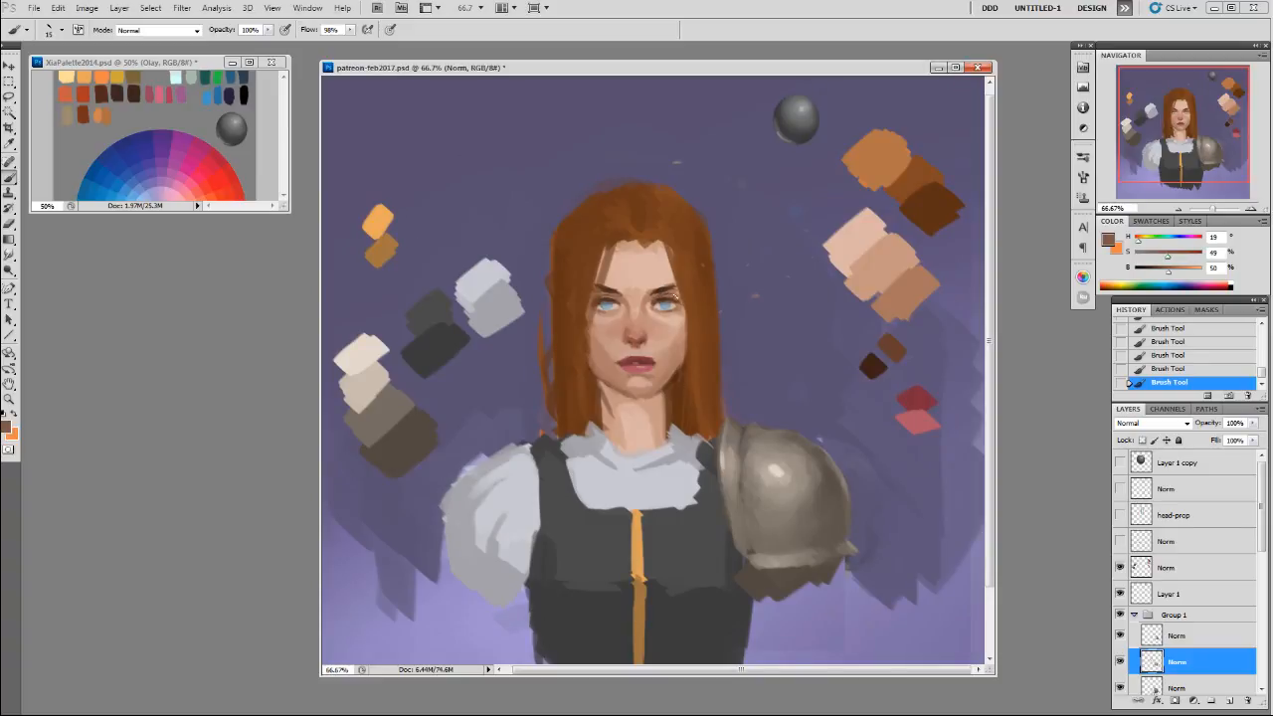
left_click(624, 289, "alt")
left_click(597, 297, "alt")
left_click(673, 290, "alt")
left_click(672, 294, "alt")
left_click(678, 285, "alt")
left_click(675, 290, "alt")
Select the top layer in Group 1 and darken the lid and brow nearer the armour with sampled brown and a smaller brush.
left_click(1181, 634)
left_click(665, 299, "alt")
left_click_drag(682, 302, 677, 294)
left_click(664, 300, "alt")
left_click(670, 280, "alt")
right_click(713, 231)
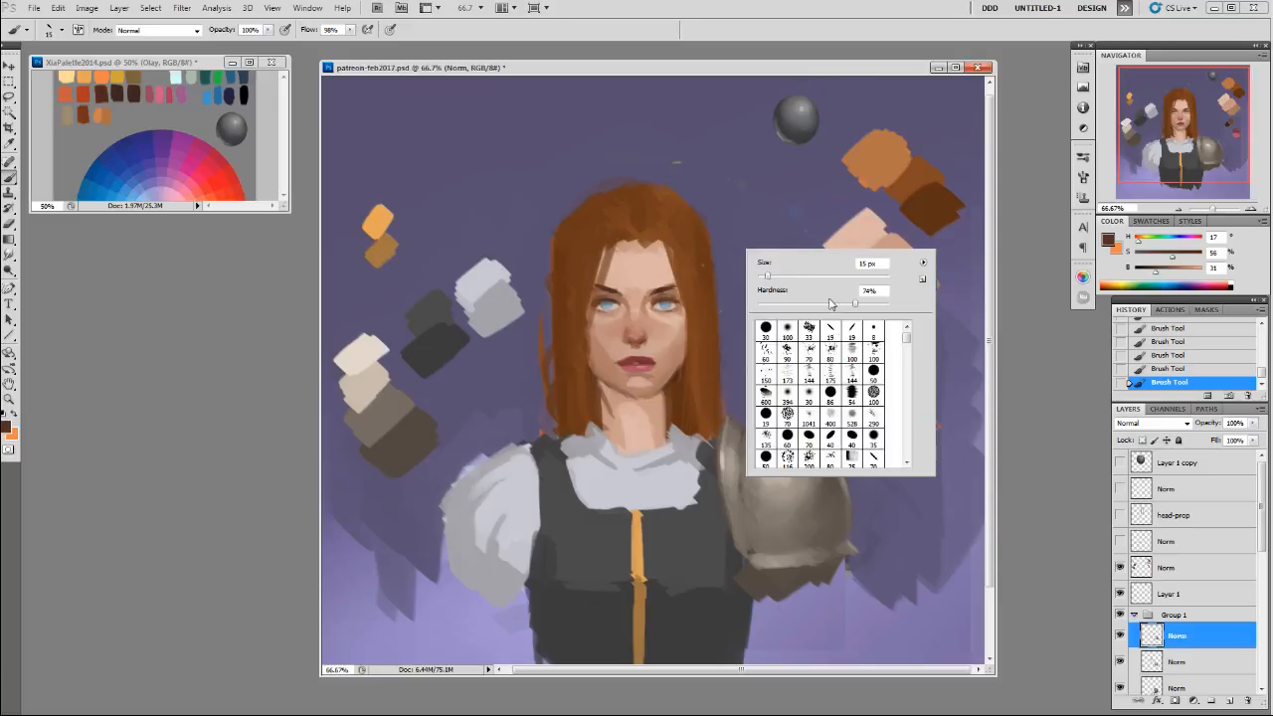
left_click(664, 299)
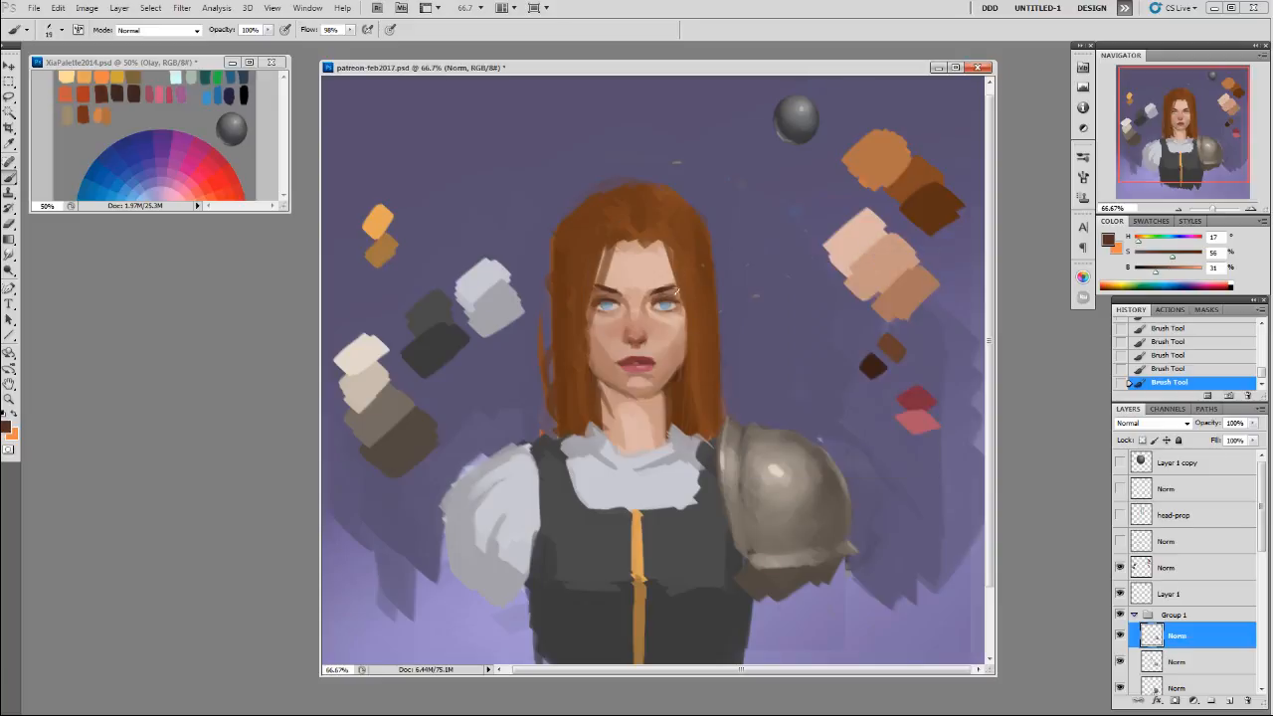
key("bracketleft")
key("bracketleft")
key("bracketleft")
key("bracketleft")
Switch to a textured brush, shrink it and blend the cheek beside the mouth at 50% opacity with sampled skin tones.
left_click(630, 345, "alt")
right_click(624, 358)
left_click(751, 510)
left_click(959, 371)
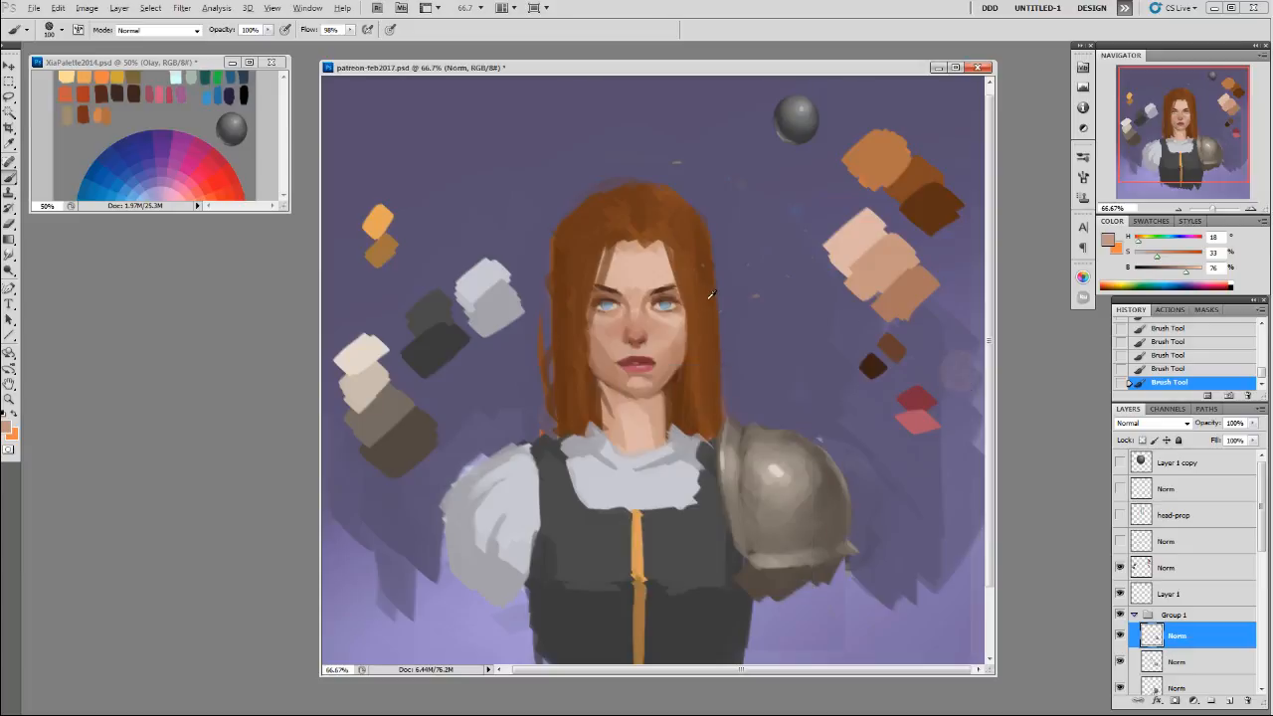
left_click(1169, 369)
key("bracketleft")
key("bracketleft")
key("bracketleft")
key("bracketleft")
key("bracketleft")
key("bracketleft")
key("bracketleft")
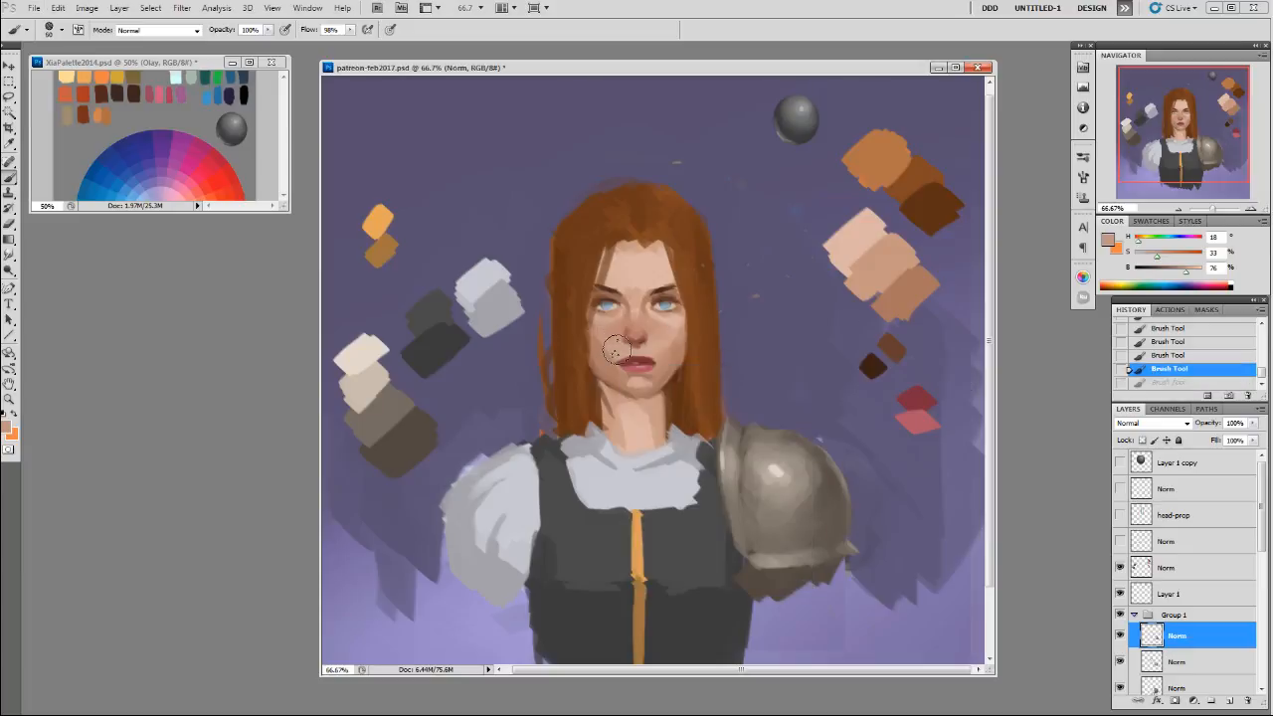
left_click(608, 335, "alt")
key("bracketleft")
key("5")
left_click(613, 358)
Soften the jaw's edges and shade the neck sides and adjoining collar with sampled tones.
left_click(680, 379, "alt")
left_click(666, 397, "alt")
left_click(605, 392, "alt")
left_click(597, 434, "alt")
left_click(682, 425, "alt")
Paint lighter orange-brown strands into the hair above the forehead with sampled hair tones and a larger brush.
left_click(636, 219, "alt")
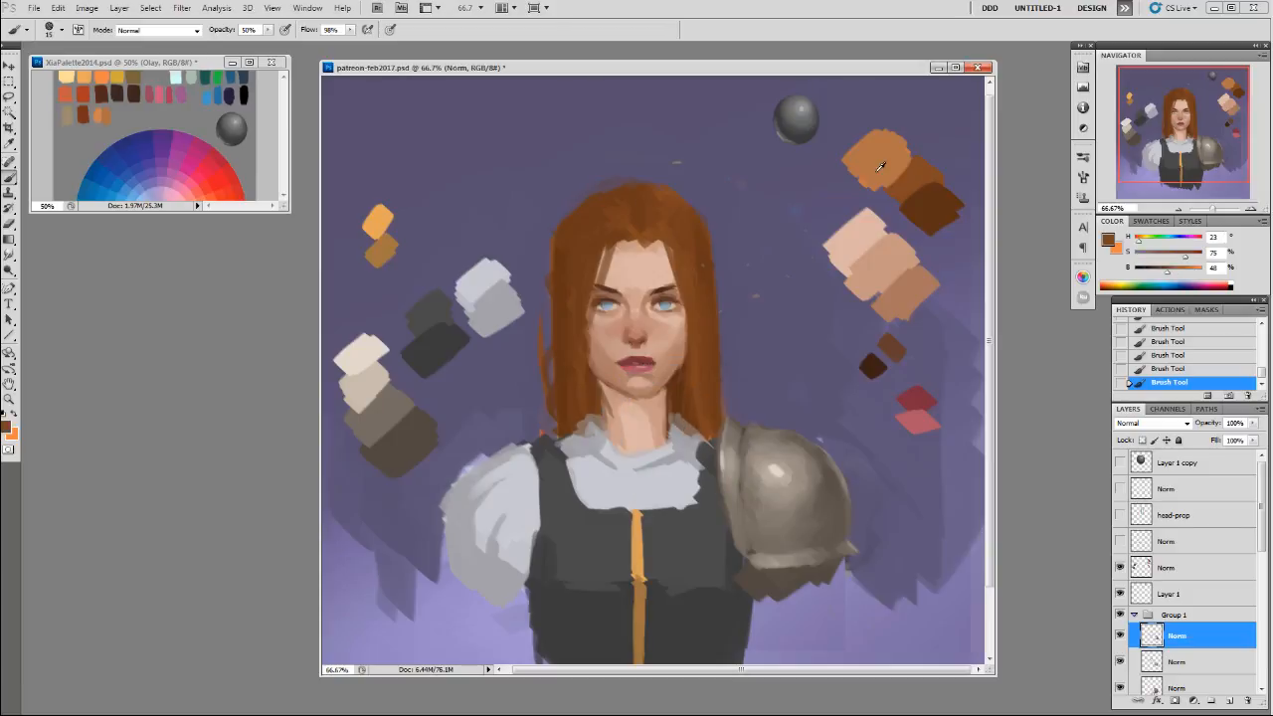
key("ctrl+z")
mouse_move(631, 232)
left_mouse_down()
mouse_move(619, 220)
mouse_move(669, 225)
mouse_move(688, 276)
left_mouse_up()
key("bracketright")
key("bracketright")
key("bracketright")
left_click_drag(605, 237, 592, 268)
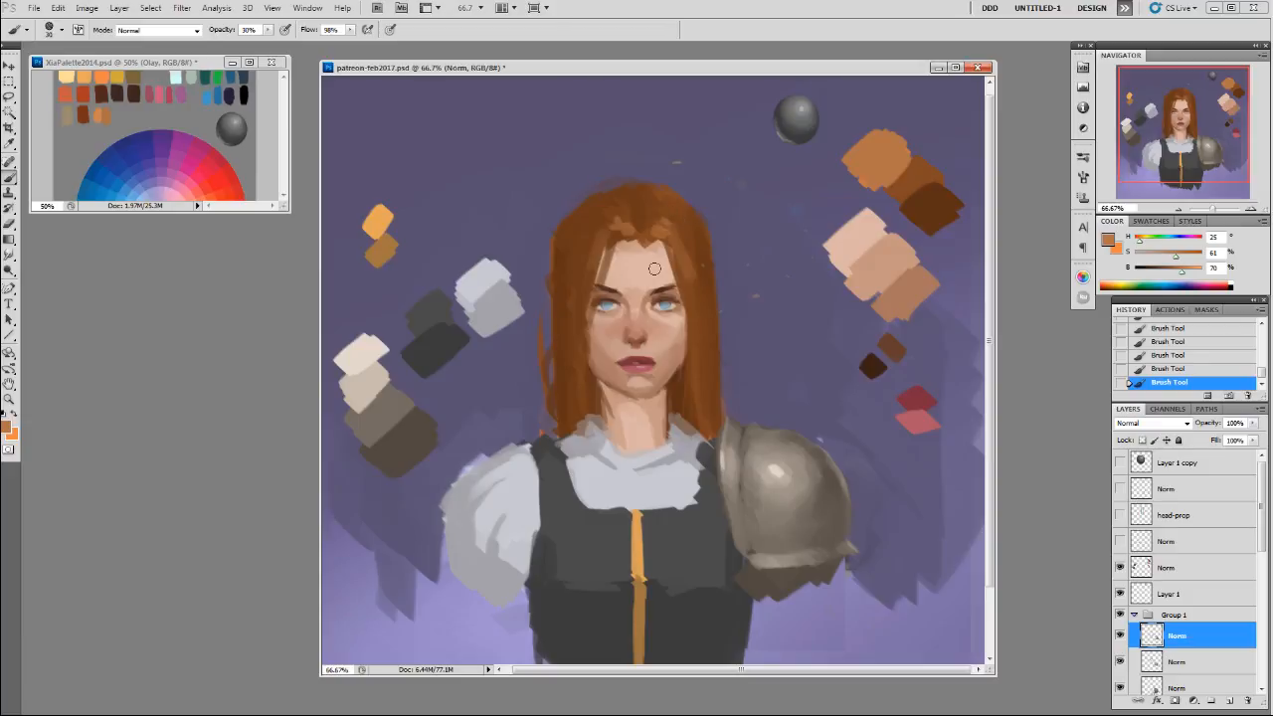
Refine the hair edges along both sides of the jaw and neck with sampled brown and skin tones.
left_click(676, 380, "alt")
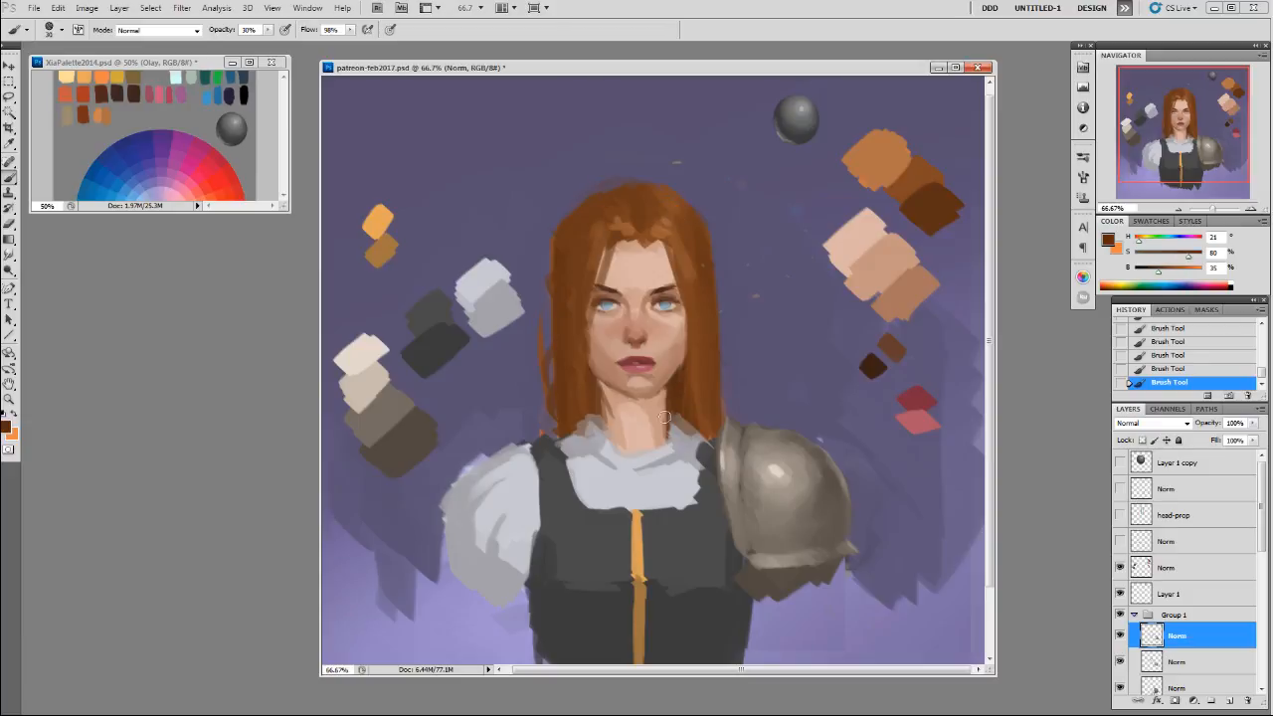
left_click(604, 393, "alt")
mouse_move(595, 382)
left_mouse_down()
mouse_move(617, 414)
mouse_move(591, 372)
left_mouse_up()
left_click(687, 375, "alt")
left_click_drag(685, 356, 682, 364)
left_click(676, 348, "alt")
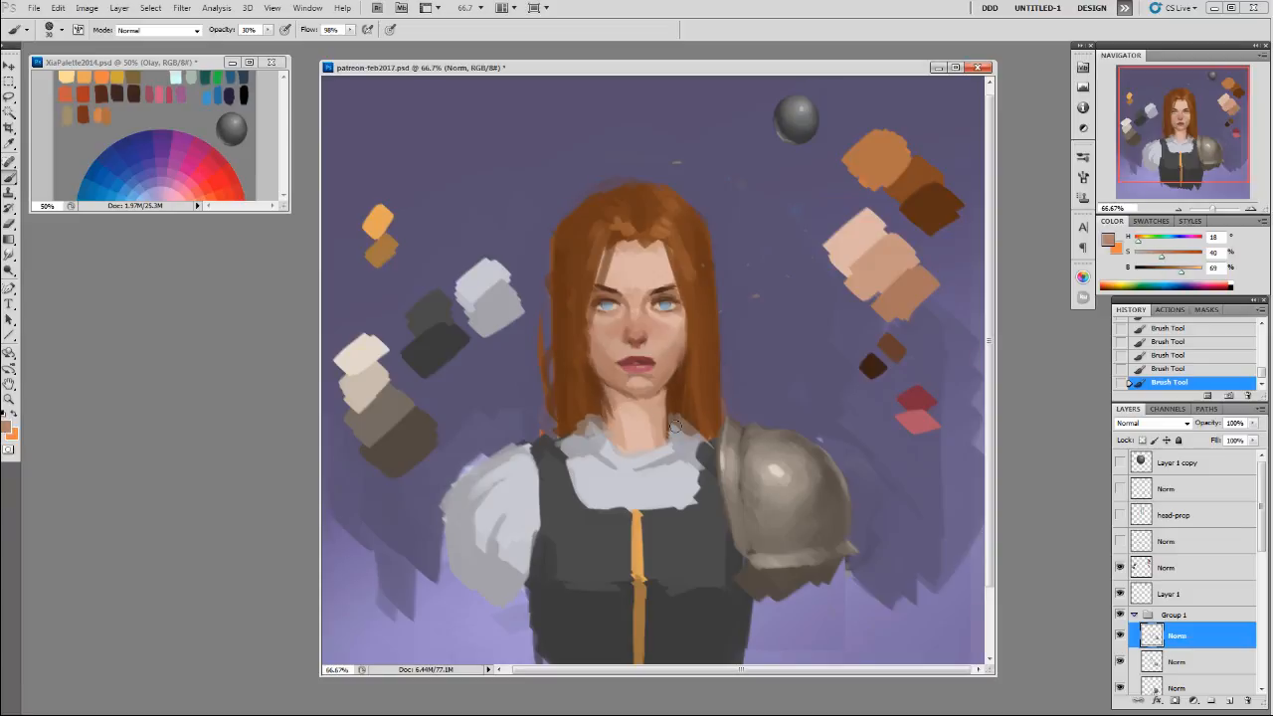
Blend the forehead and its hairline at 30% opacity with sampled skin tones.
left_click(635, 286, "alt")
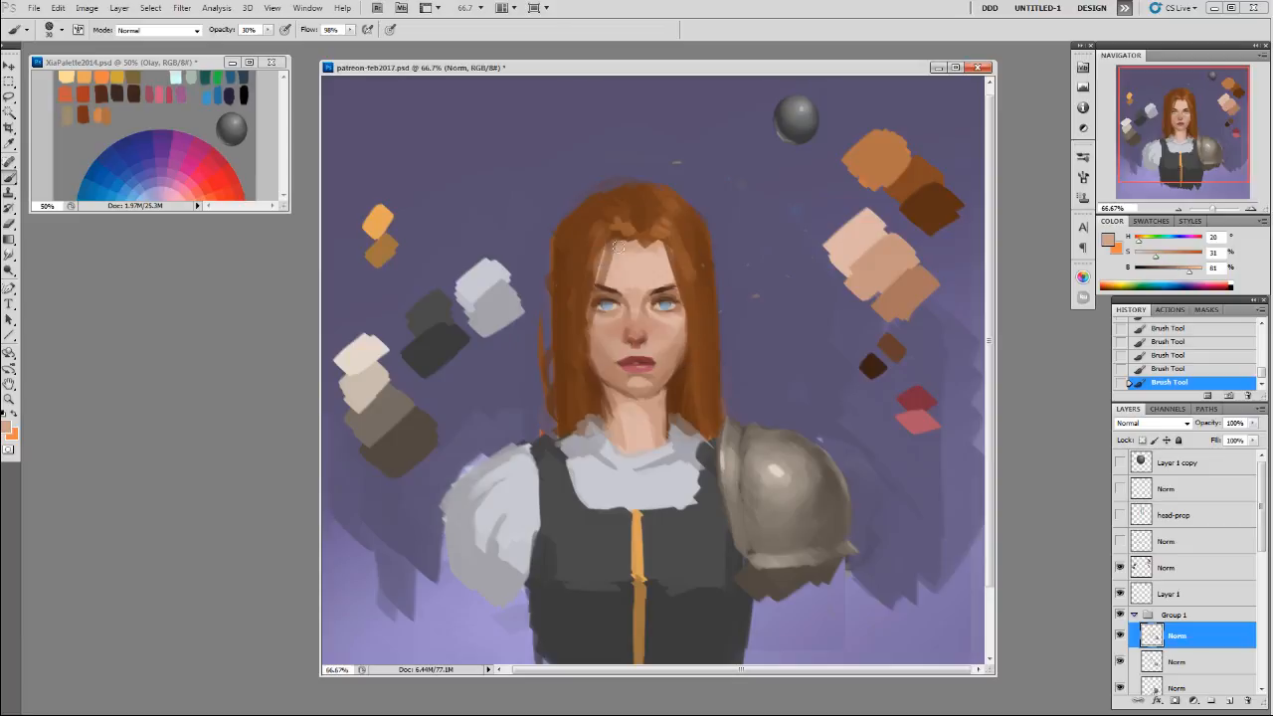
left_click(604, 344, "alt")
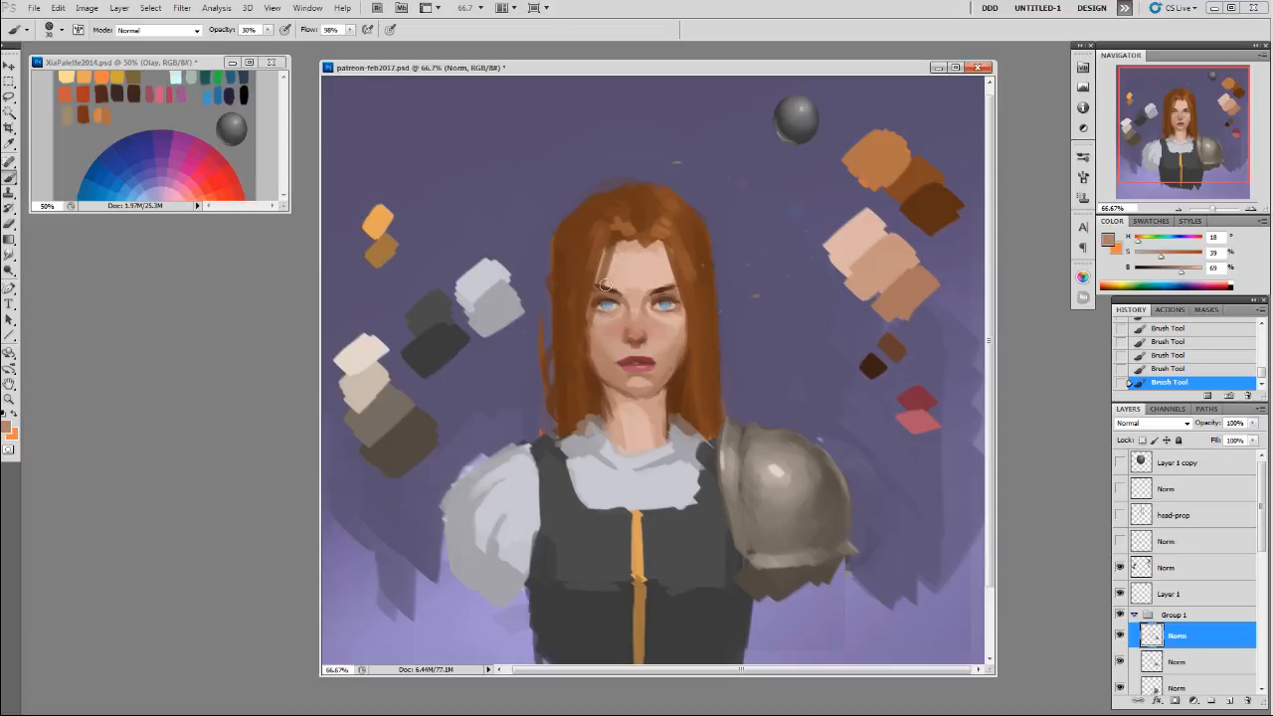
left_click(621, 275, "alt")
left_click(623, 277, "alt")
left_click(656, 274, "alt")
left_click(639, 287, "alt")
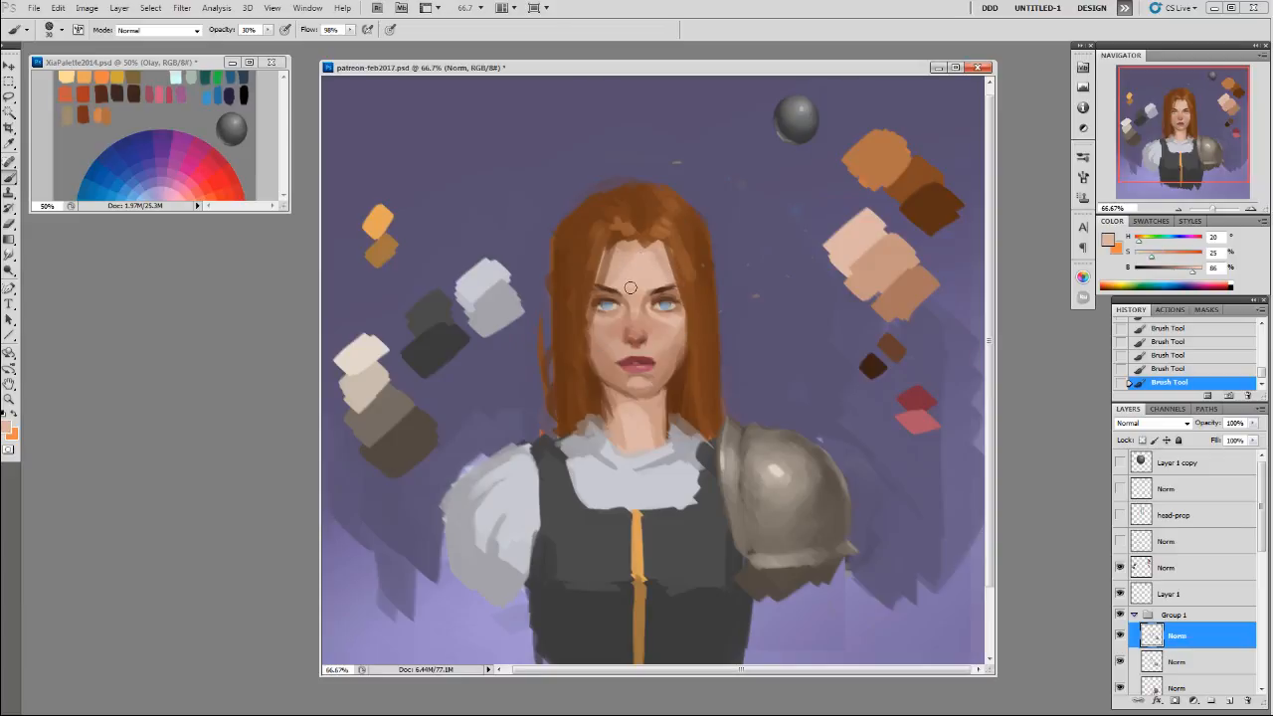
Refine the brows and the area between them at 50% opacity with sampled skin and brown tones.
key("5")
left_click(642, 297, "alt")
left_click(655, 288, "alt")
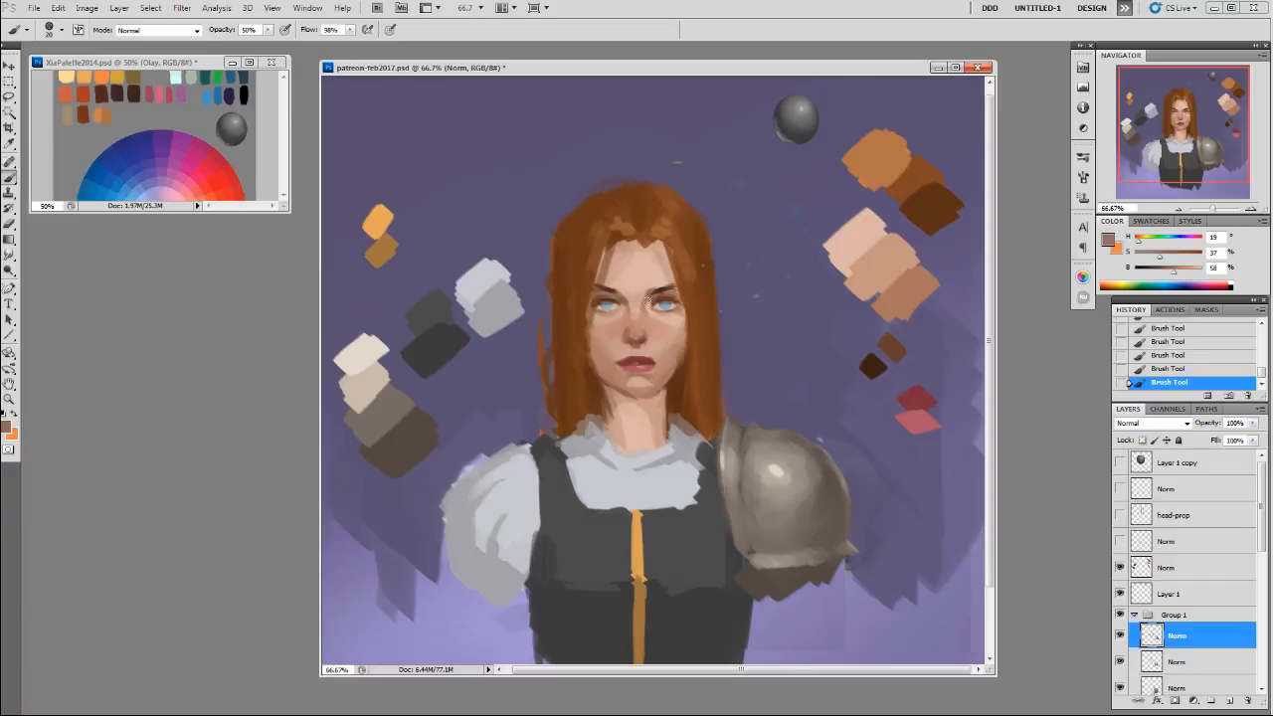
left_click(638, 287, "alt")
left_click(655, 275, "alt")
left_click(612, 287, "alt")
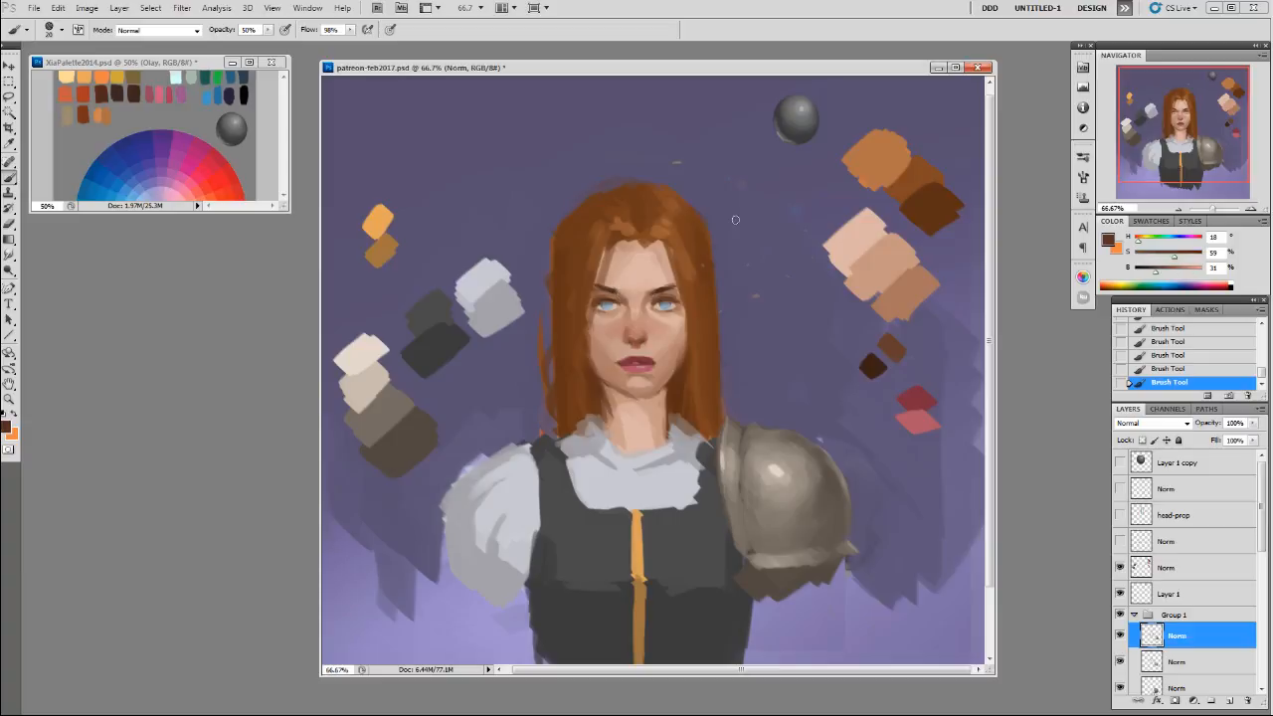
Refine the upper lip and the parting line of the mouth with sampled skin, dark red and pink tones.
left_click(657, 353, "alt")
left_click(634, 362, "alt")
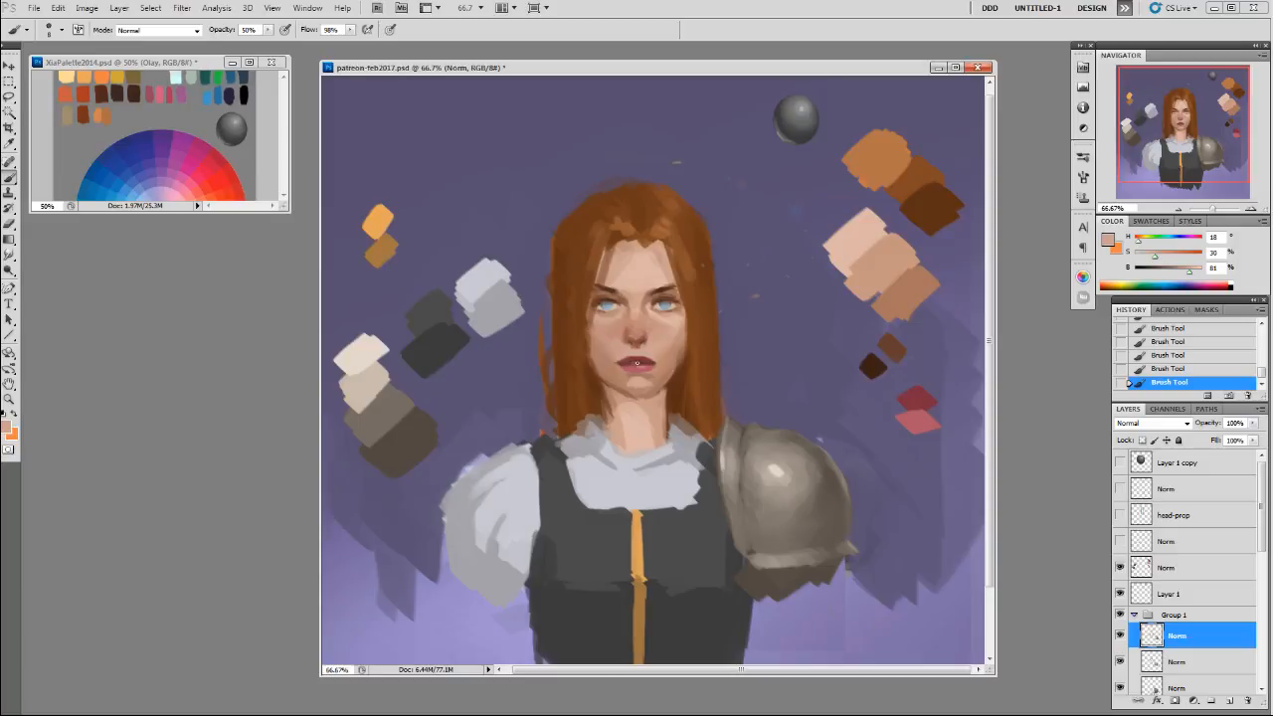
left_click(651, 361, "alt")
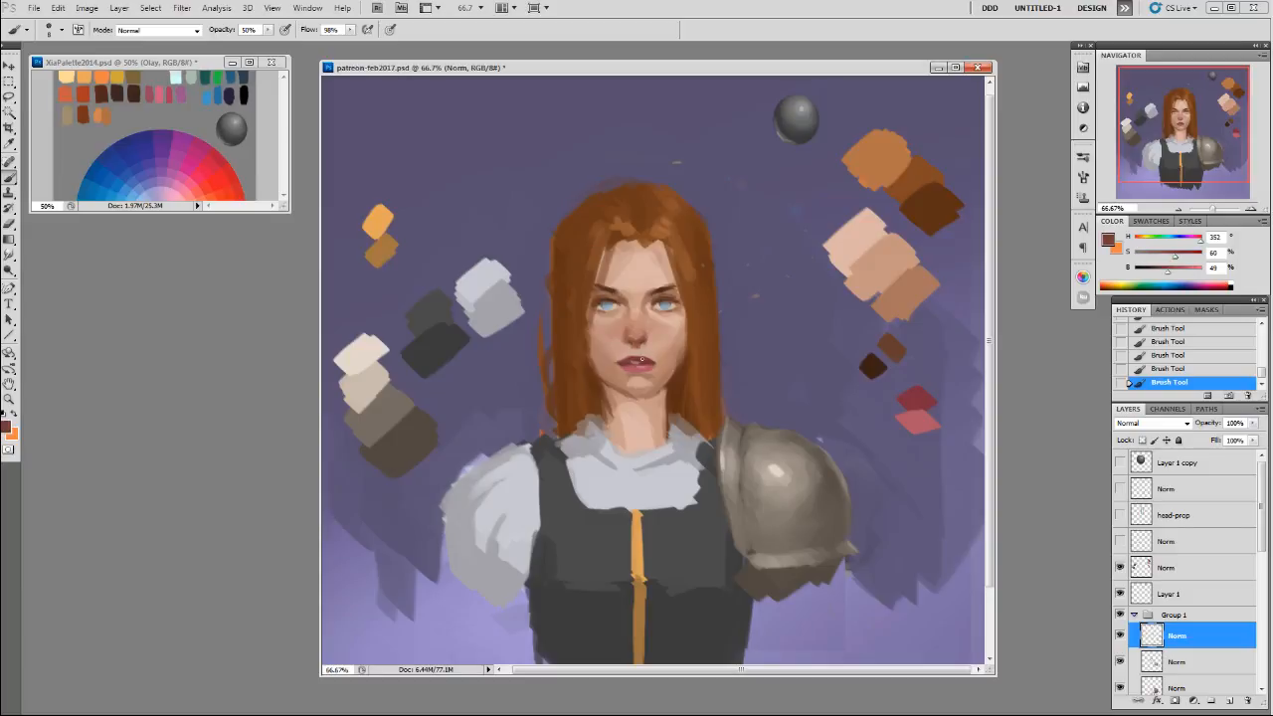
left_click(645, 362, "alt")
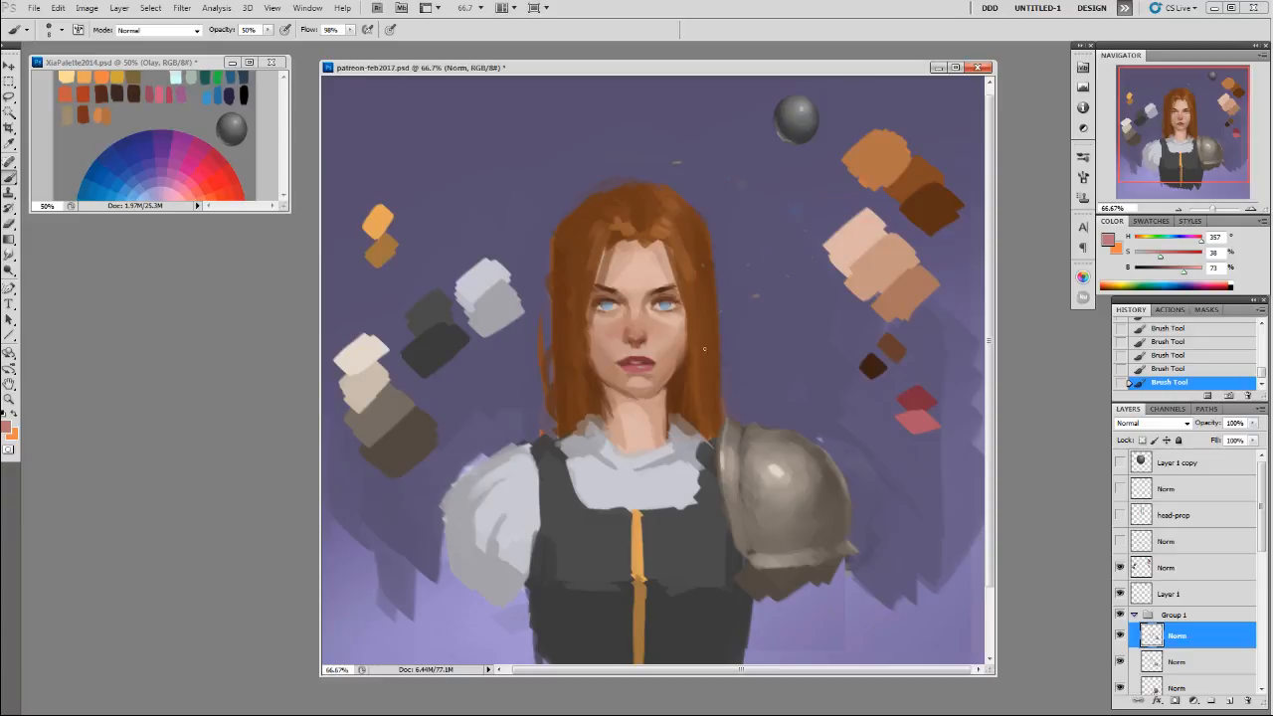
Switch to another brush preset and refine the nose's tip and underside with sampled skin tones.
right_click(637, 326)
left_click(724, 408)
left_click(743, 320)
left_click(628, 341, "alt")
left_click(632, 341, "alt")
left_click(626, 324, "alt")
left_click(638, 332, "alt")
left_click(640, 284, "alt")
Lighten the sampled skin tone to 17% saturation and 87% brightness and touch up the skin around the mouth.
left_click_drag(1152, 256, 1194, 273)
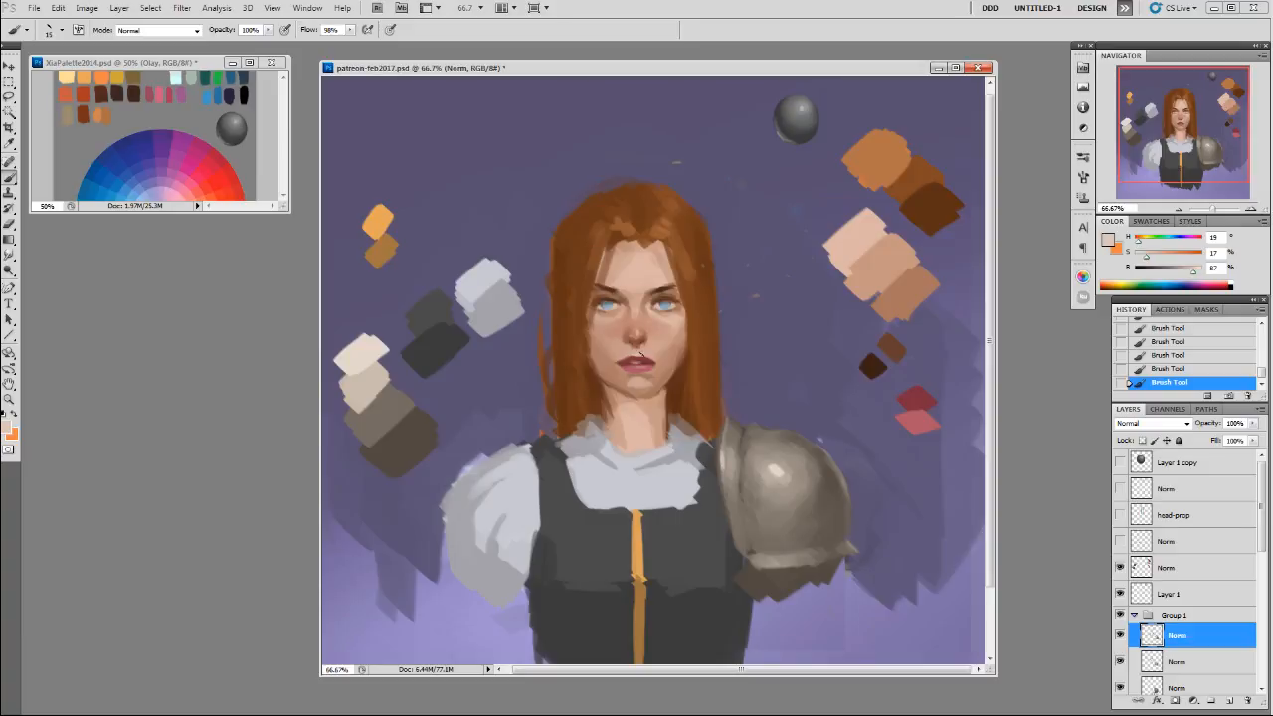
left_click(658, 378, "alt")
left_click(642, 370, "alt")
Mix a pale skin tone at 14% saturation and 90% brightness, choose the hard round brush and paint highlights in the eyes.
left_click(659, 273, "alt")
left_click(1143, 256)
left_click(1194, 267)
right_click(718, 276)
left_click(738, 357)
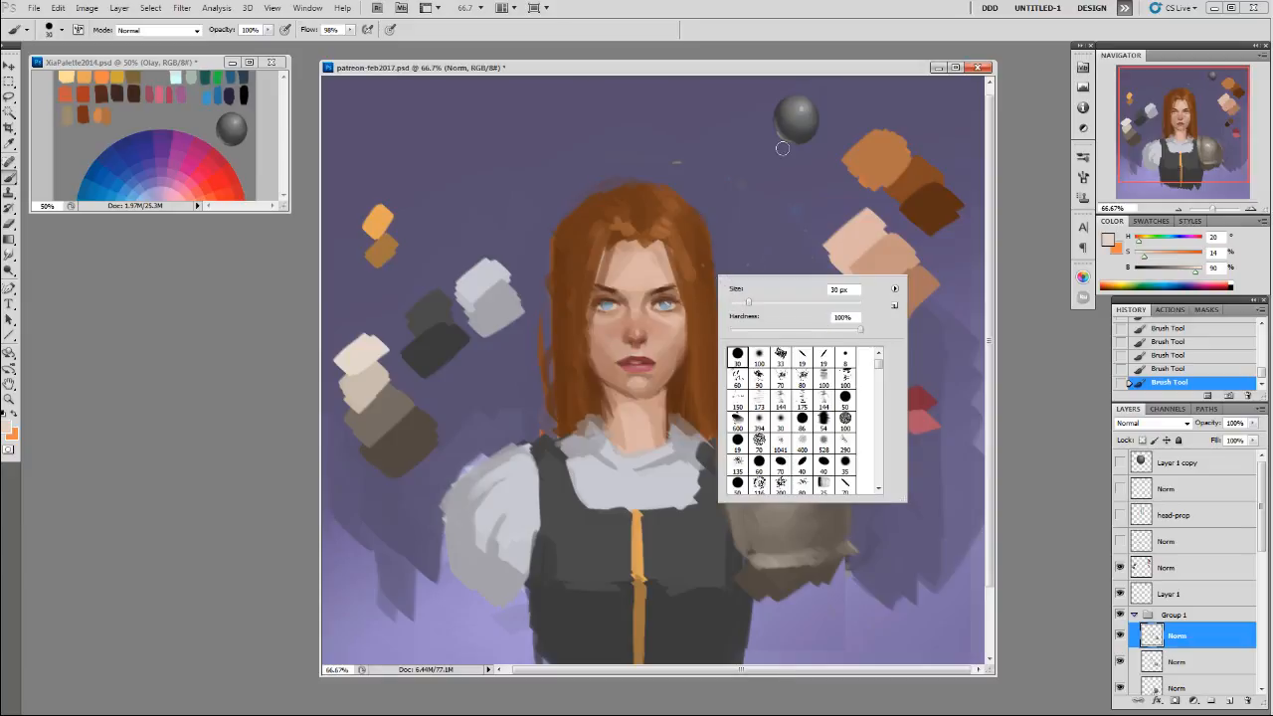
left_click(822, 72)
left_click_drag(822, 71, 816, 76)
left_click(1173, 369)
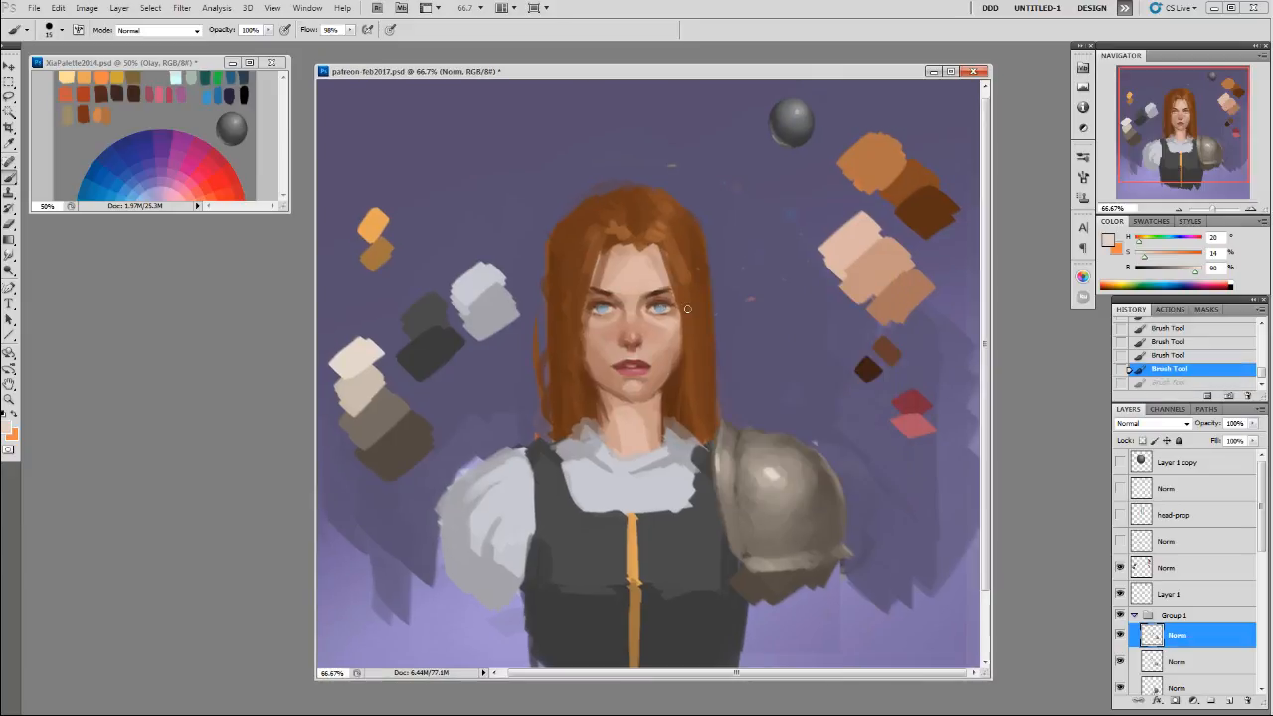
left_click_drag(663, 309, 673, 312)
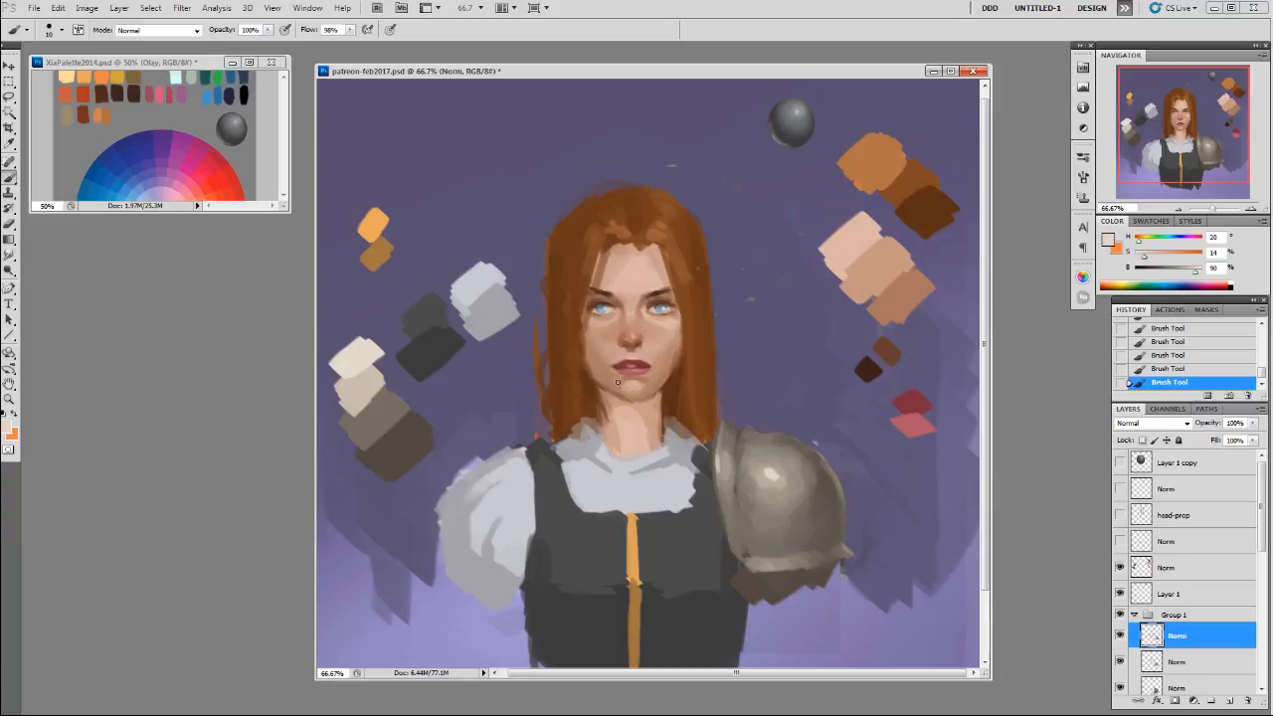
Tint the lips at 30% opacity with sampled reds and a light pink at 23% saturation and 84% brightness, using a smaller brush.
key("3")
left_click(636, 367, "alt")
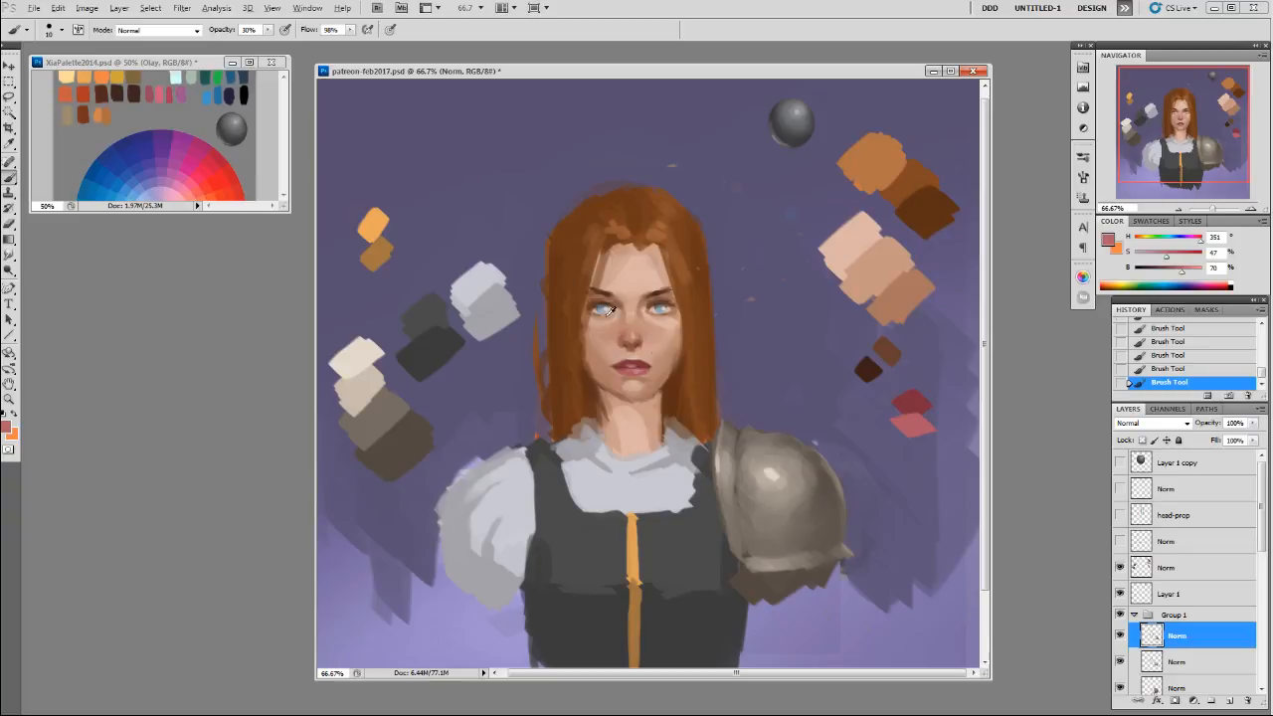
left_click(639, 368, "alt")
left_click_drag(1188, 270, 1151, 257)
key("bracketleft")
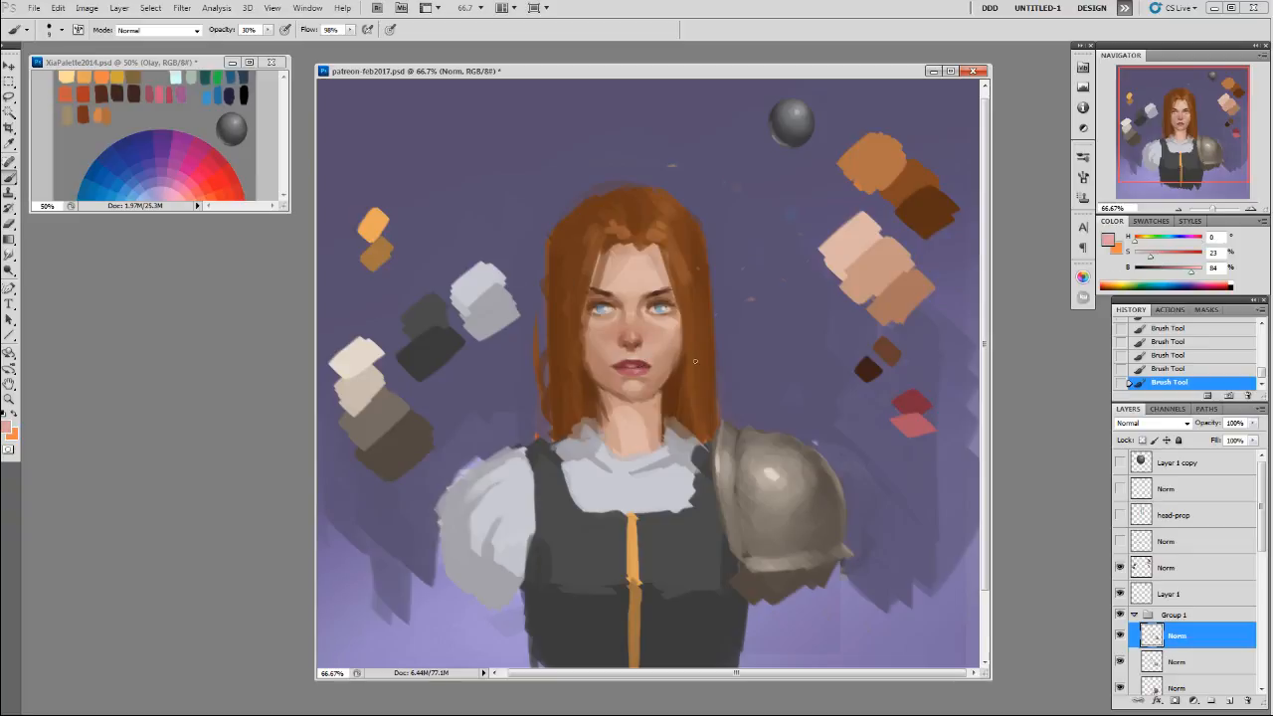
Sharpen the lower lip's contour and the mouth's edges at 100% opacity with sampled lip and skin tones.
left_click(629, 366, "alt")
key("0")
left_click(649, 374, "alt")
left_click(621, 374, "alt")
left_click_drag(619, 374, 636, 374)
left_click(626, 372, "alt")
left_click(640, 371, "alt")
left_click(655, 356, "alt")
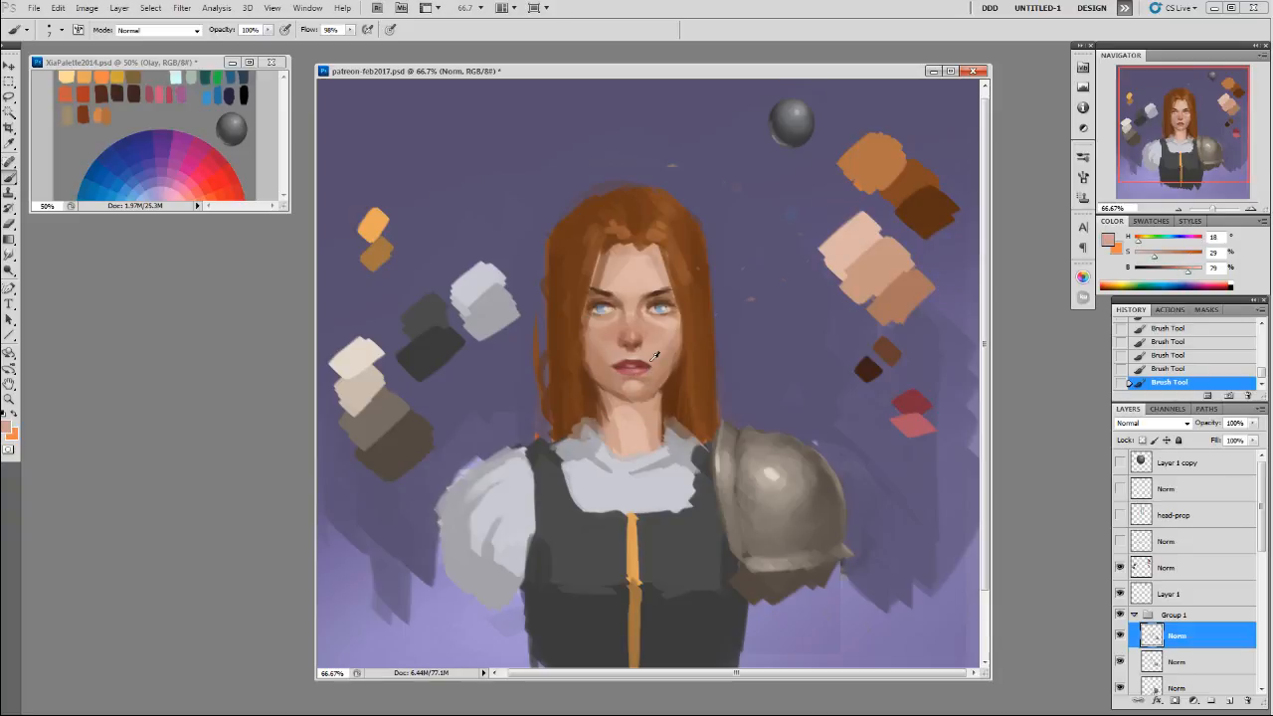